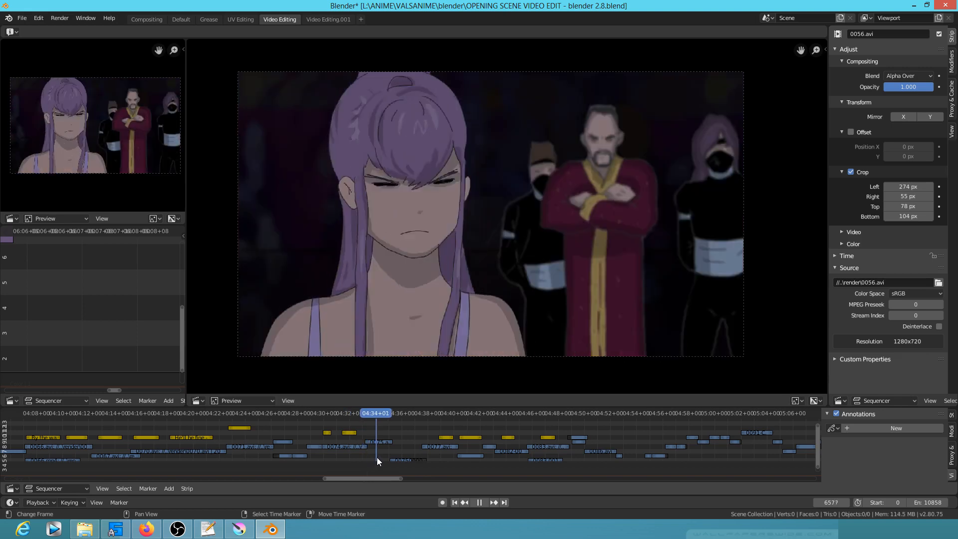
Examine the purple-haired woman's face up close in the video preview at 04:34+00.
scroll(384, 453, up, 5)
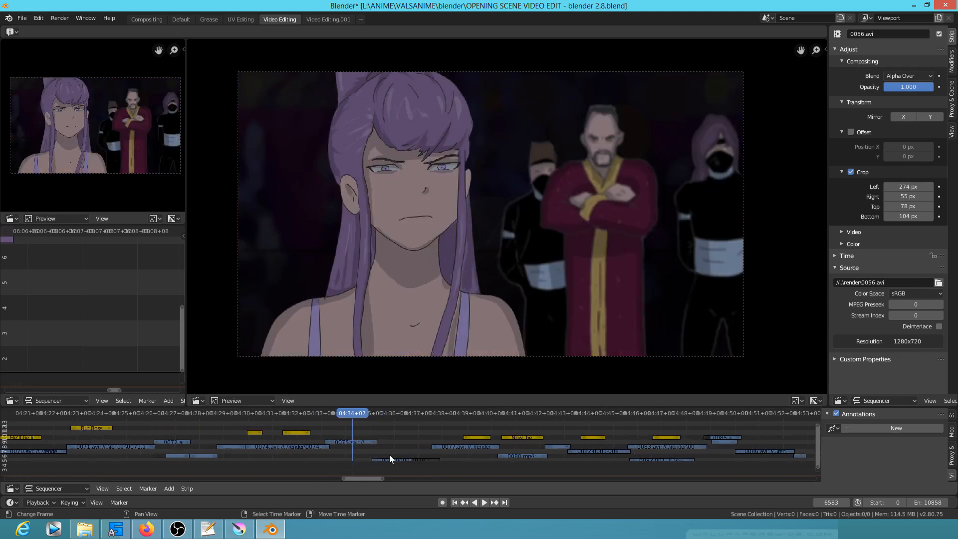
drag(268, 423, 298, 427)
scroll(385, 243, up, 4)
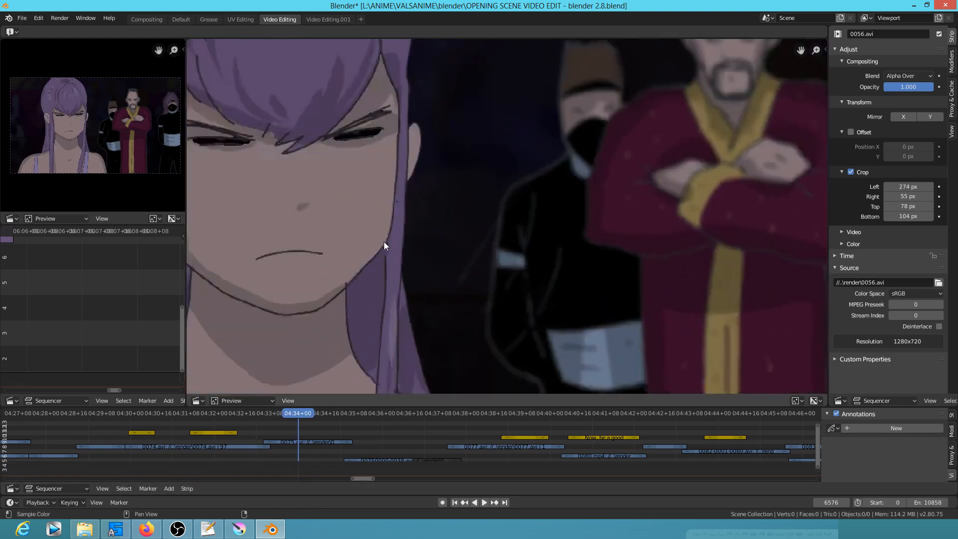
scroll(664, 357, up, 3)
scroll(662, 355, down, 2)
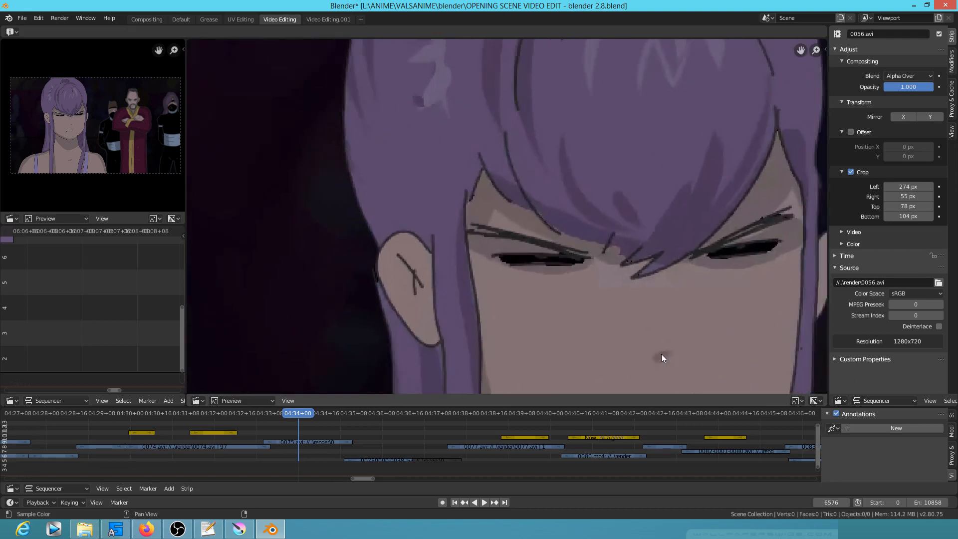
drag(621, 379, 530, 336)
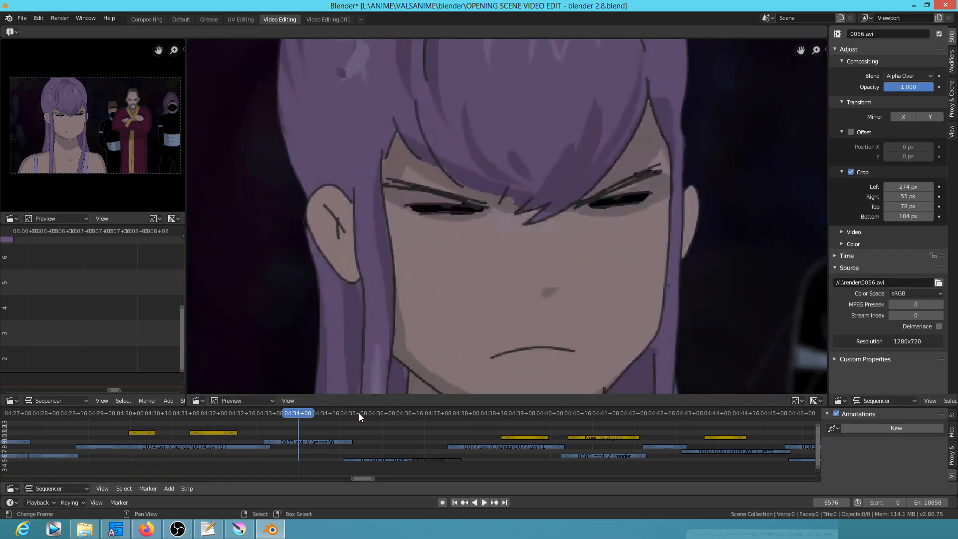
Play back the 0075 shot around 04:33 to 04:34, first on the woman's face and again at full frame.
click(266, 426)
key(space)
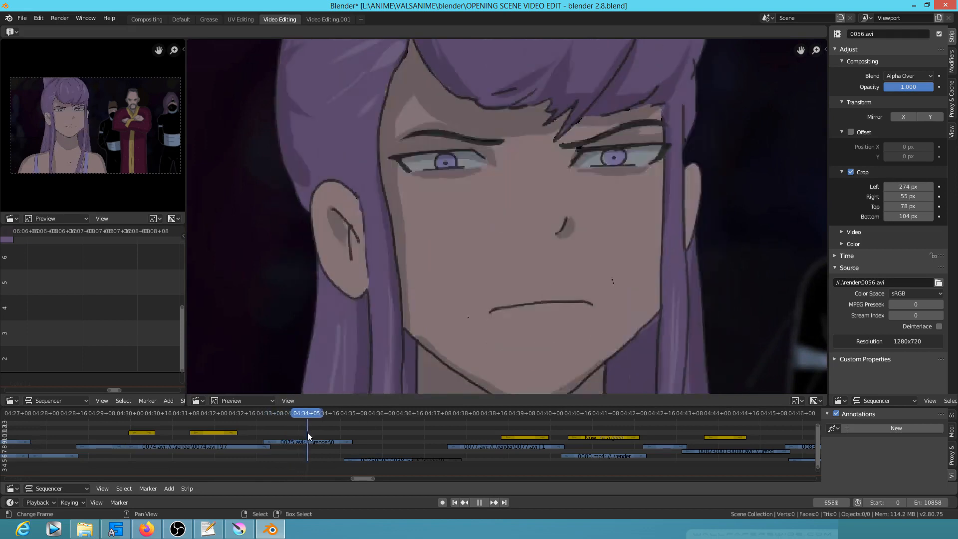
drag(310, 432, 301, 434)
key(space)
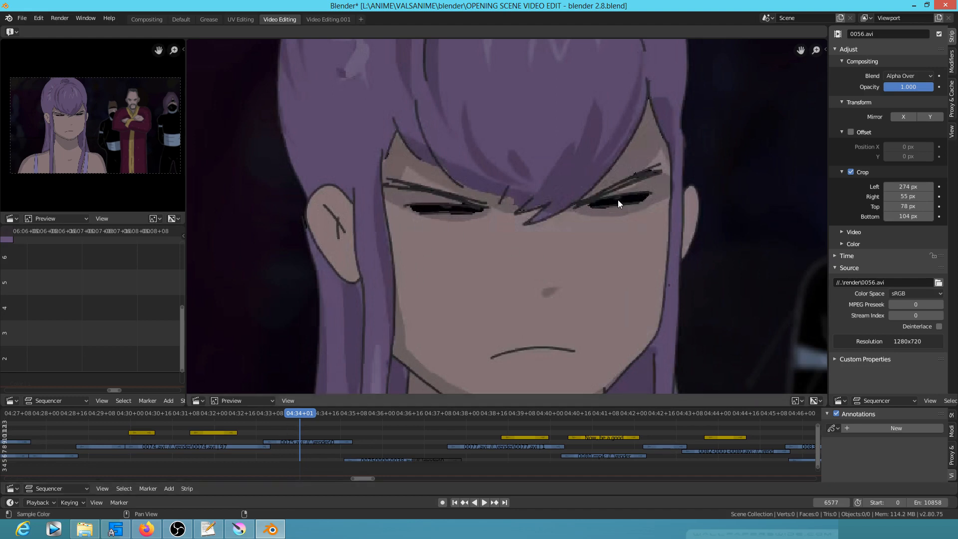
scroll(551, 292, down, 6)
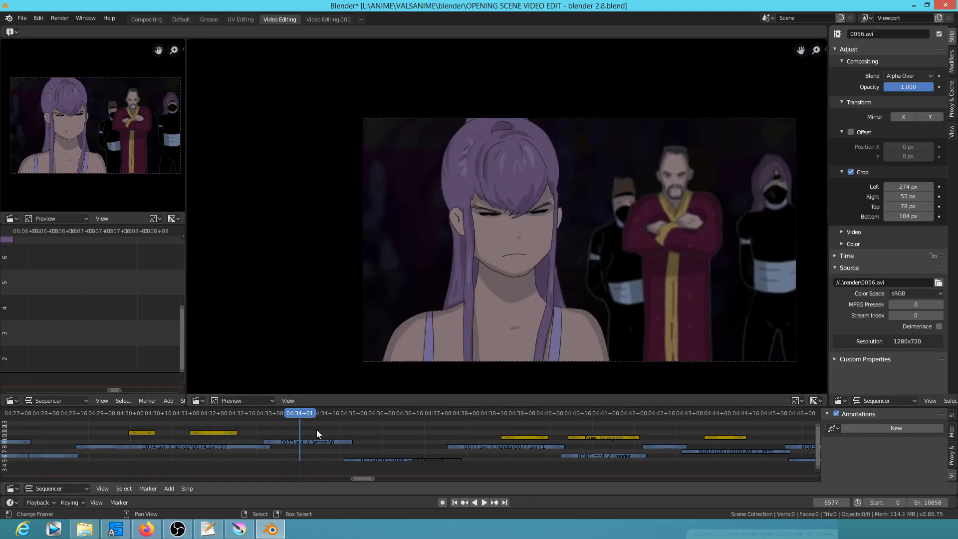
click(245, 433)
key(space)
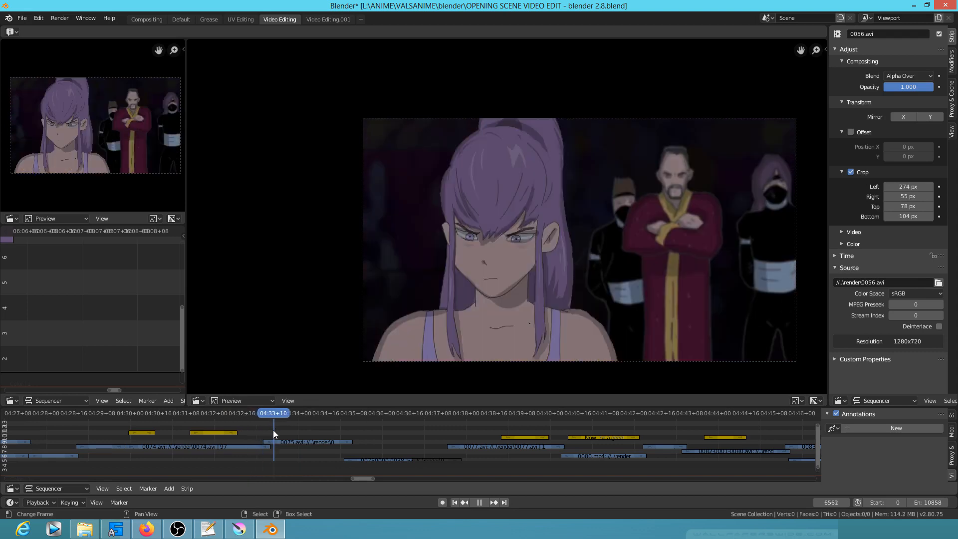
mouse_move(273, 429)
mouse_down()
mouse_move(236, 436)
mouse_move(357, 433)
mouse_move(262, 429)
mouse_move(270, 429)
mouse_up()
drag(594, 329, 543, 312)
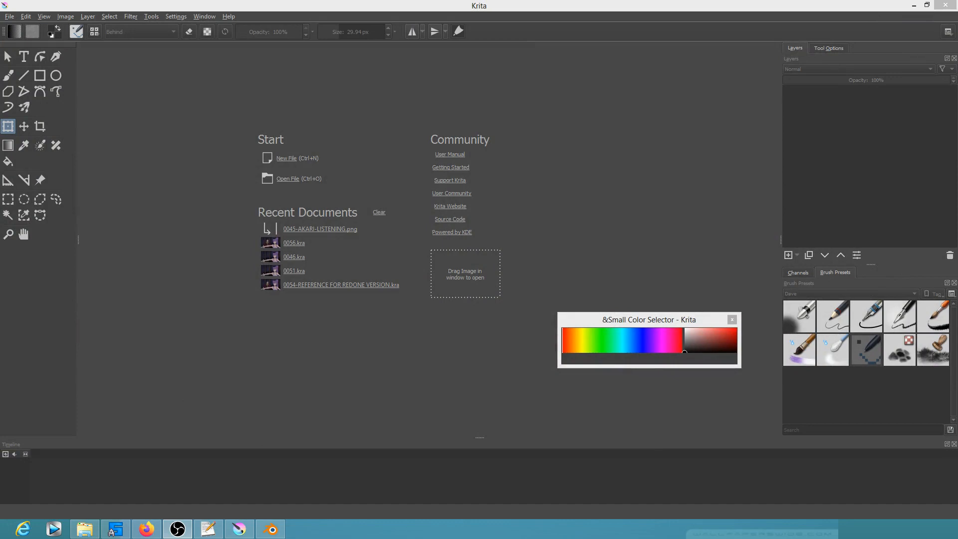
Switch to Krita and open 0075.kra from the krita folder of VALSANIME.
click(10, 18)
click(20, 41)
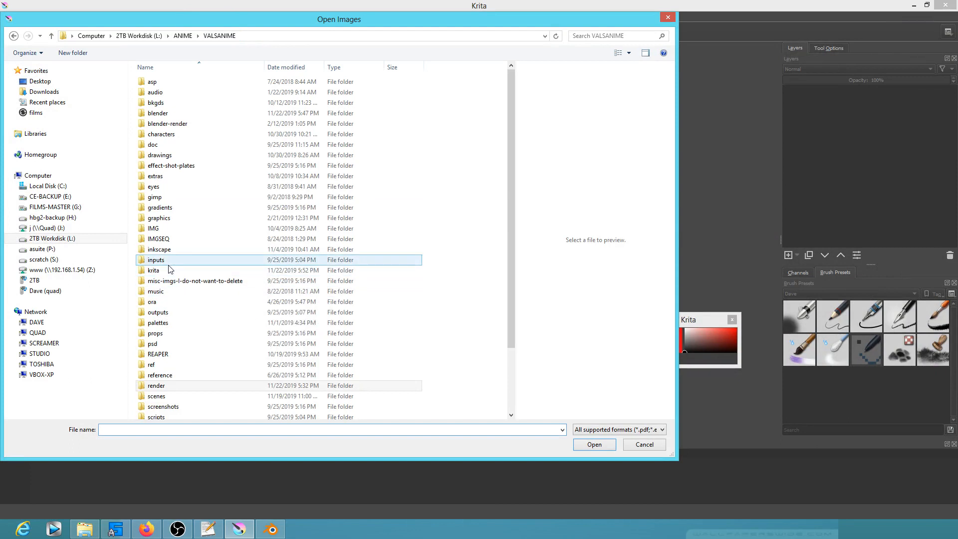
double_click(159, 271)
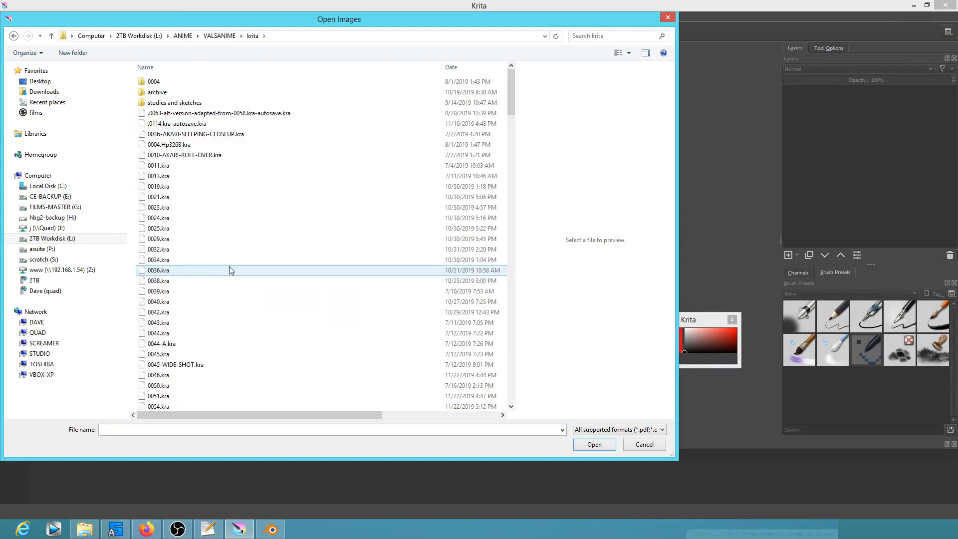
scroll(214, 270, down, 12)
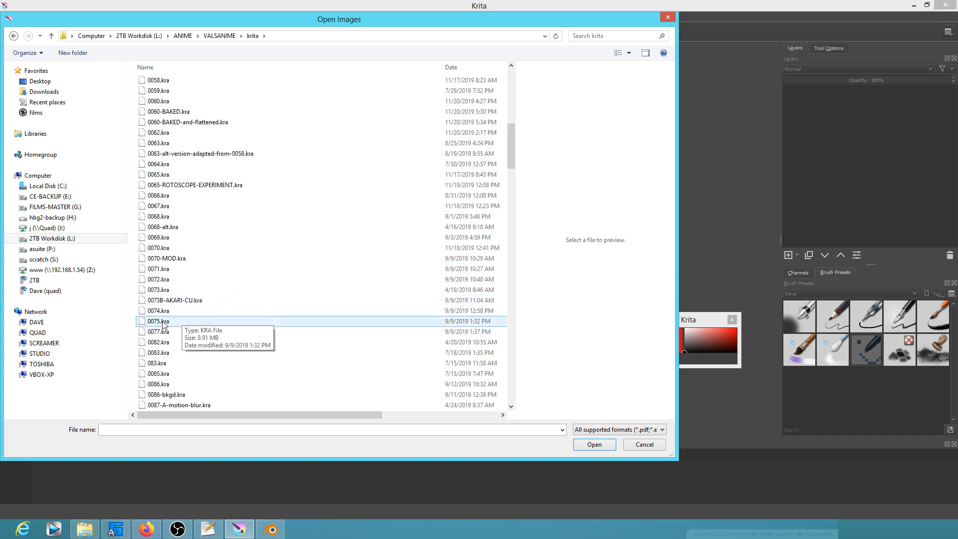
double_click(158, 321)
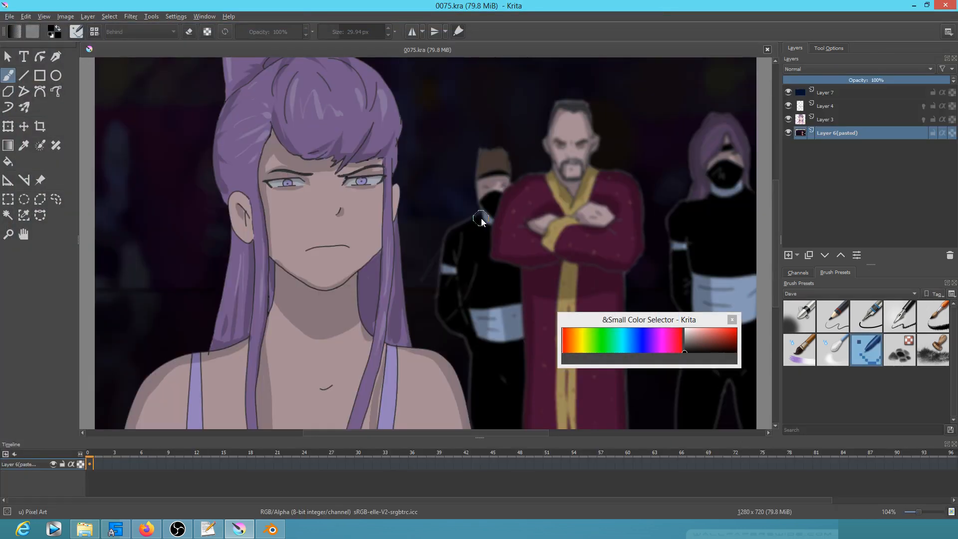
Select Layer 3 and review its animation between frame 0 and frame 22 by playing and scrubbing it.
click(842, 119)
key(space)
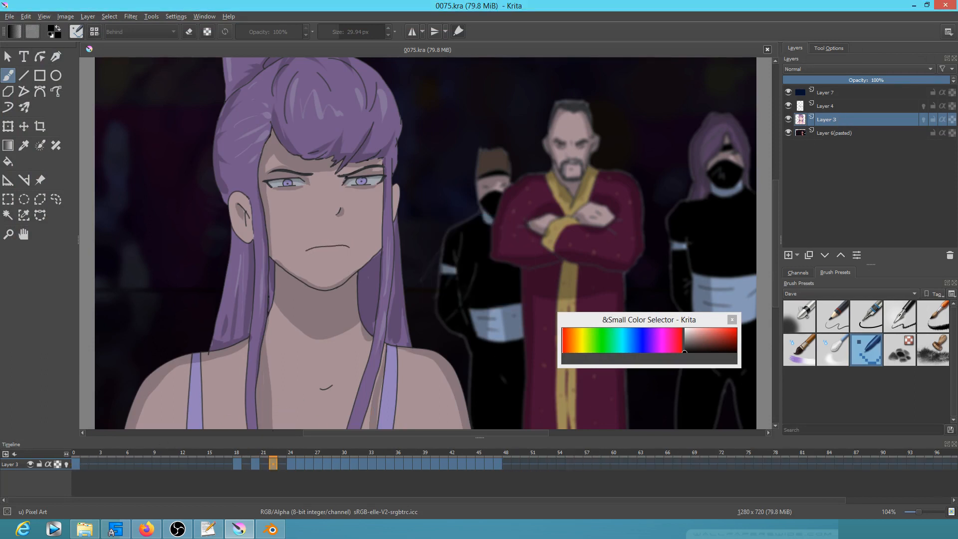
click(74, 453)
key(space)
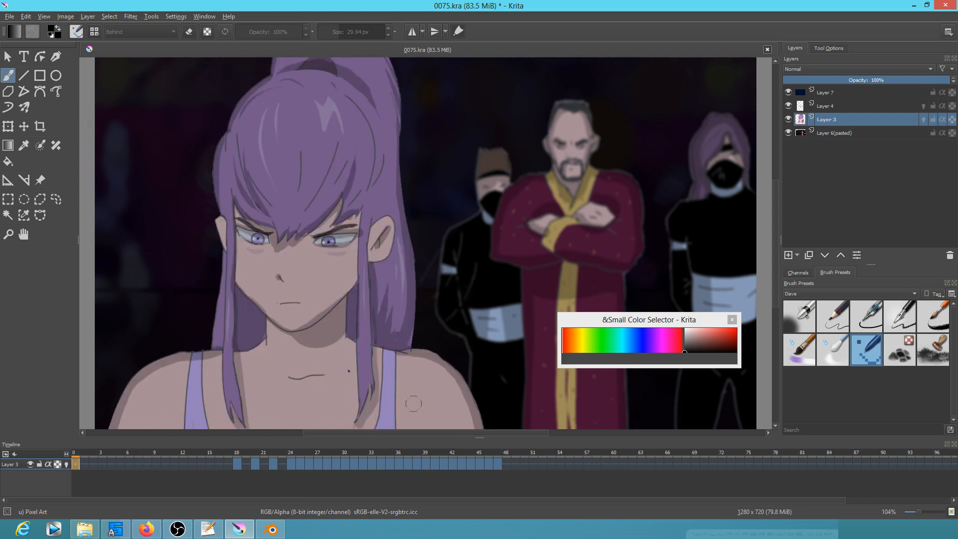
scroll(472, 270, down, 2)
scroll(472, 271, up, 1)
drag(493, 287, 499, 267)
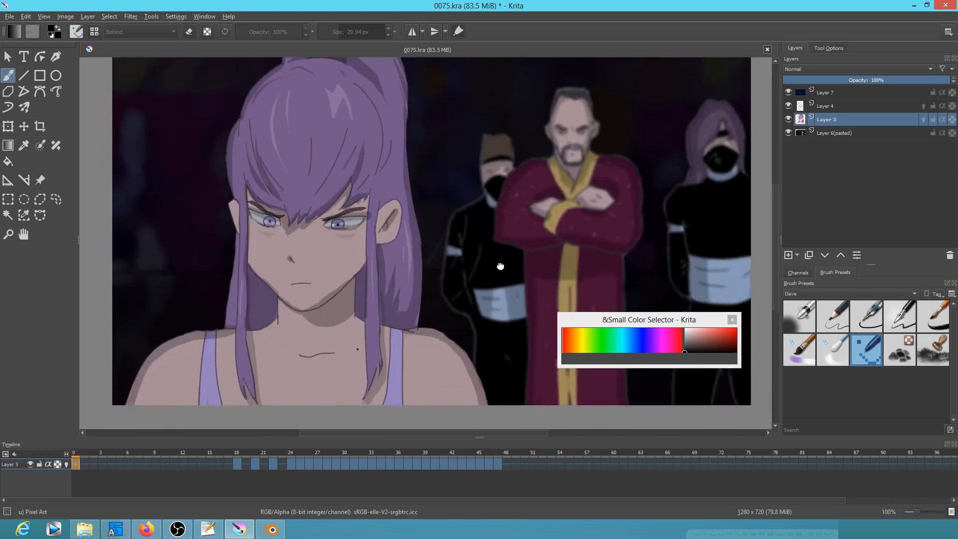
mouse_move(82, 457)
mouse_down()
mouse_move(874, 459)
mouse_move(309, 460)
mouse_move(99, 471)
mouse_move(405, 481)
mouse_move(275, 482)
mouse_up()
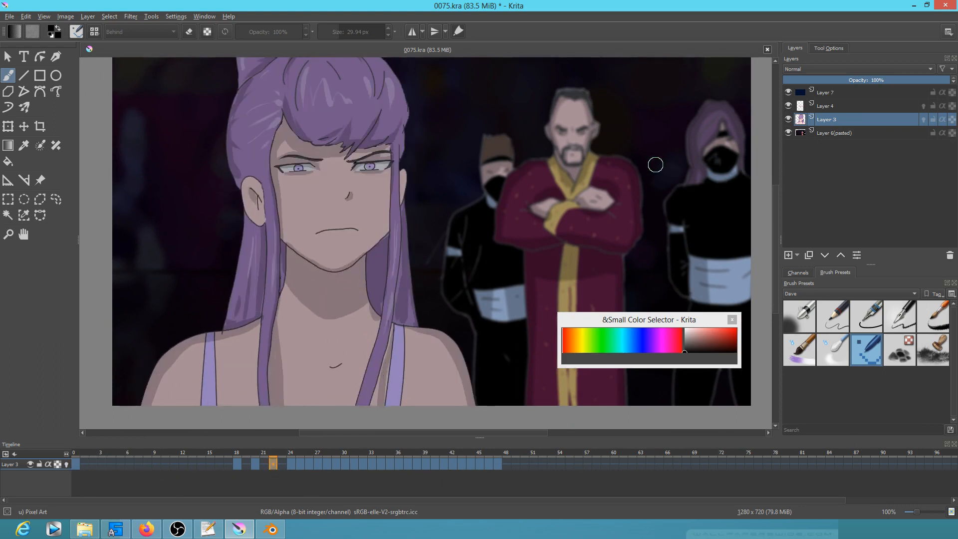
Hide Layer 6(pasted) and Layer 7, and compare the drawing with Layer 4 shown and hidden.
click(788, 132)
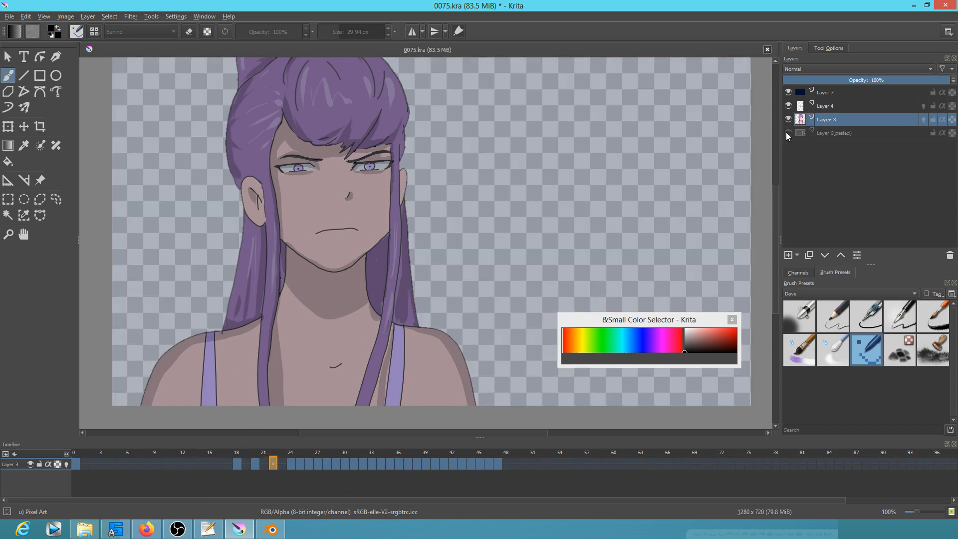
click(788, 93)
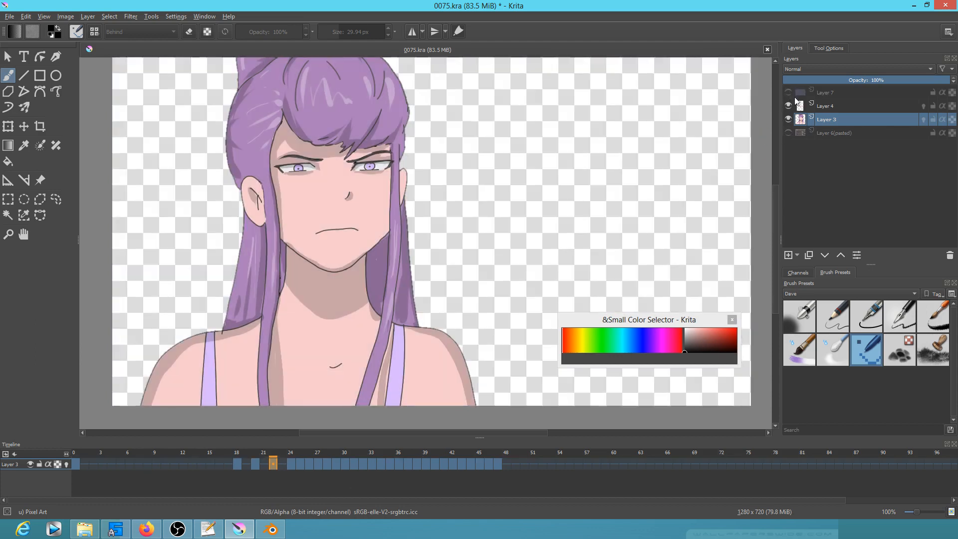
click(793, 103)
click(790, 103)
click(789, 103)
click(789, 103)
click(790, 103)
click(789, 103)
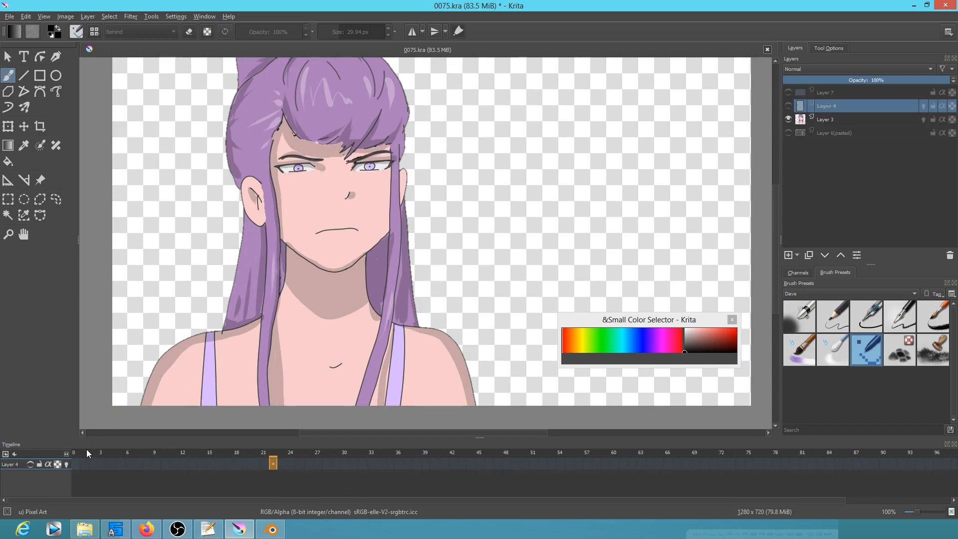
Select Layer 4 and compare the details around the eyes up close with that layer shown and hidden.
click(840, 118)
click(843, 106)
scroll(335, 208, up, 5)
scroll(391, 222, down, 4)
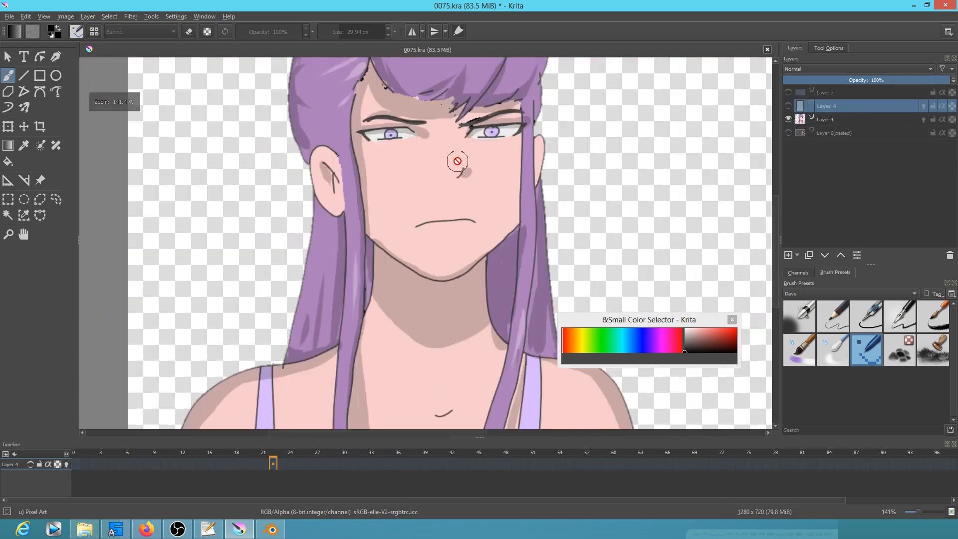
drag(457, 161, 424, 243)
scroll(424, 243, up, 3)
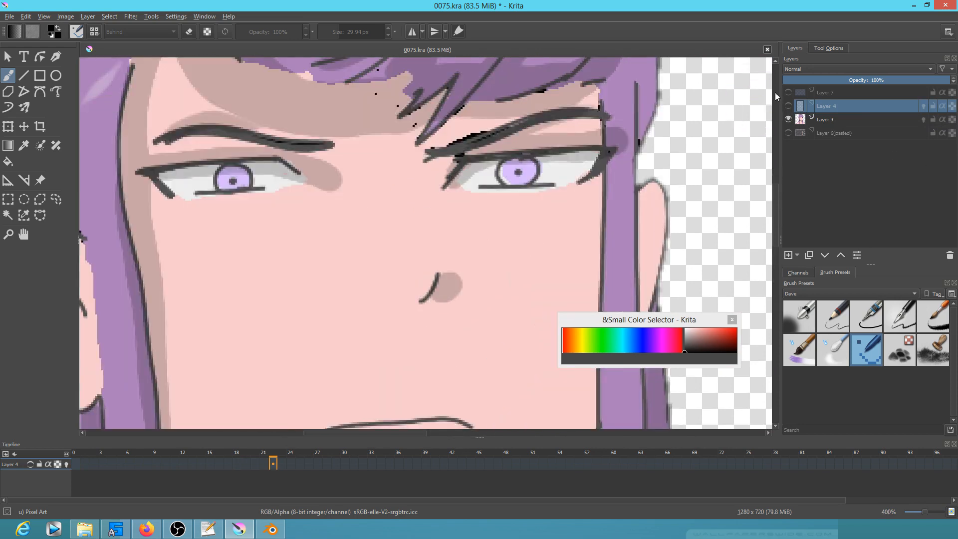
click(788, 106)
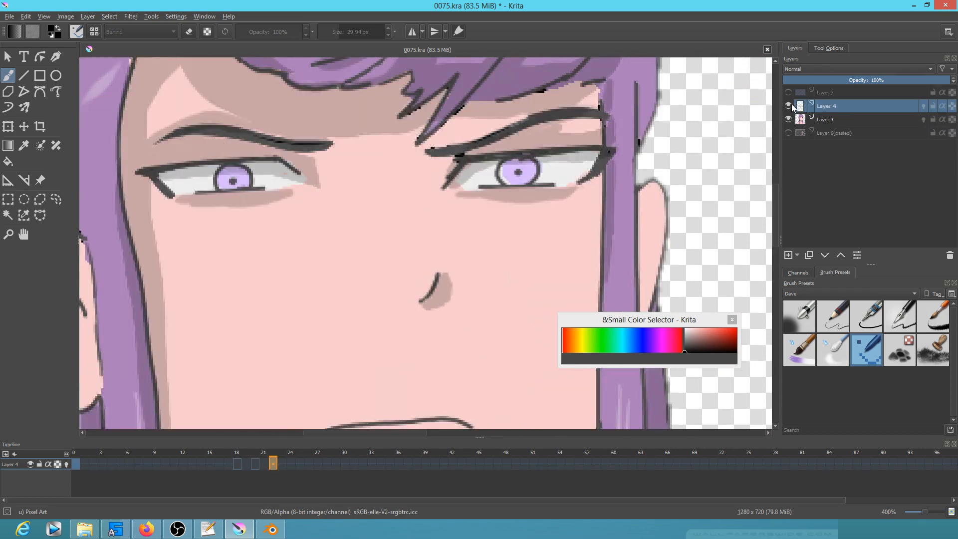
click(789, 105)
click(789, 106)
click(789, 106)
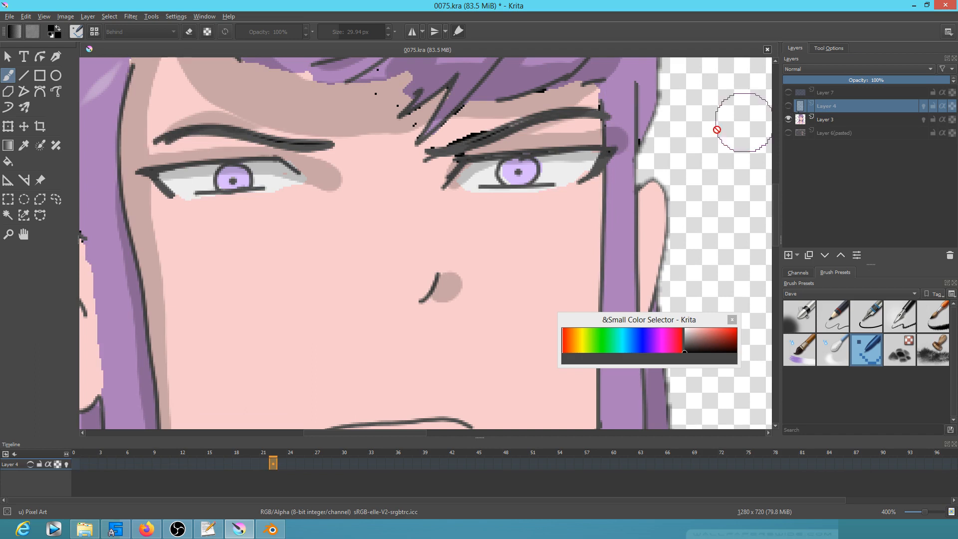
Inspect the hairline and whole face at 200% zoom with Layer 4 hidden and shown, leaving the layer visible.
scroll(608, 178, down, 3)
scroll(555, 164, up, 1)
drag(627, 207, 556, 218)
scroll(556, 218, up, 2)
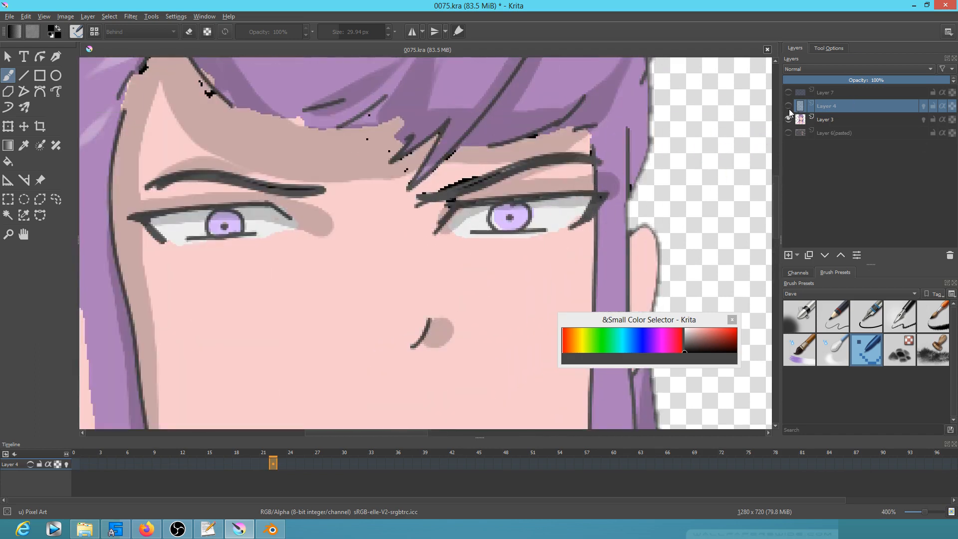
scroll(665, 209, down, 2)
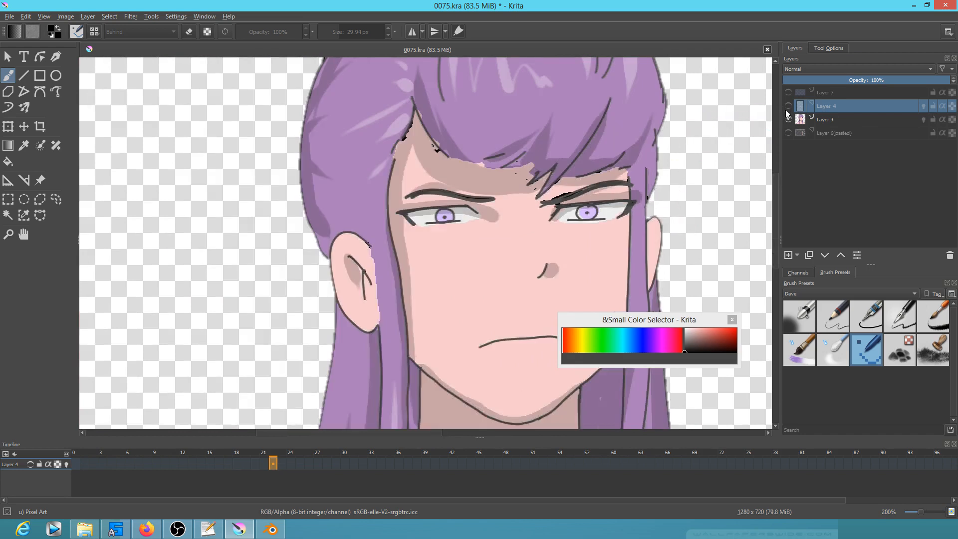
click(789, 106)
click(789, 107)
click(788, 106)
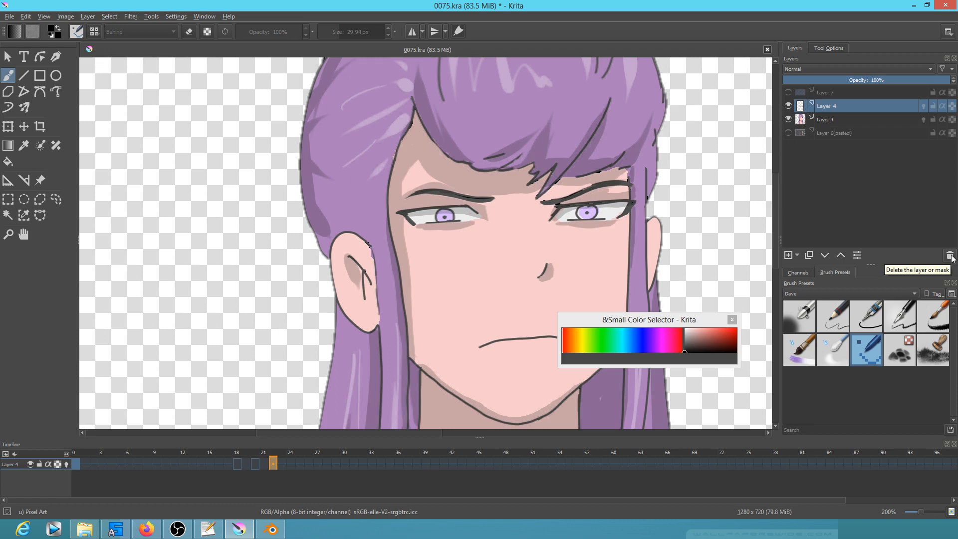
Delete Layer 4 and Layer 3 from the document and save 0075.kra.
click(951, 257)
click(950, 257)
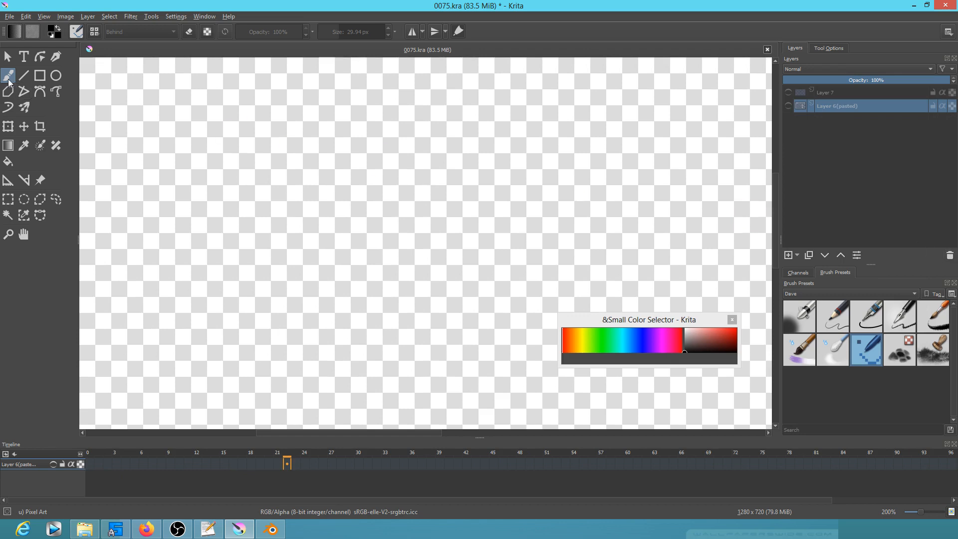
click(14, 16)
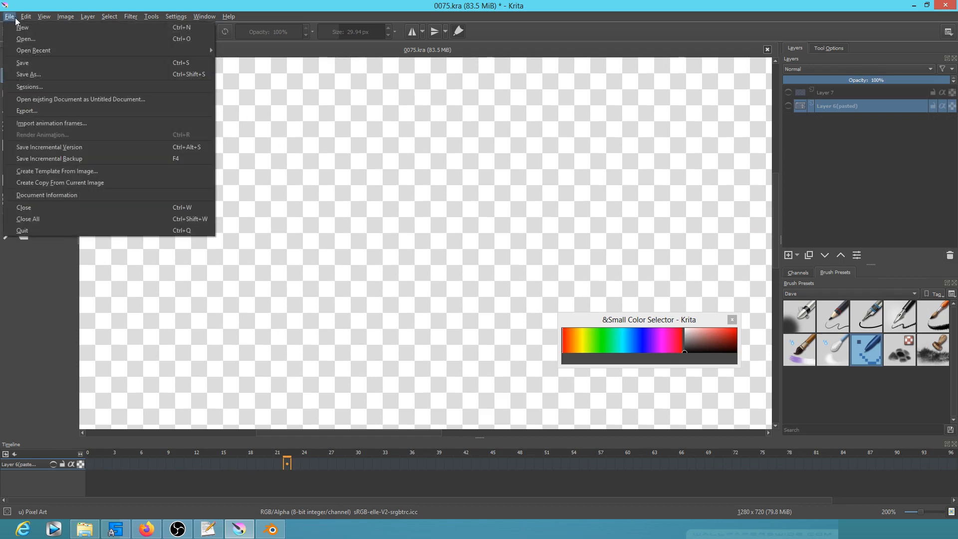
click(27, 65)
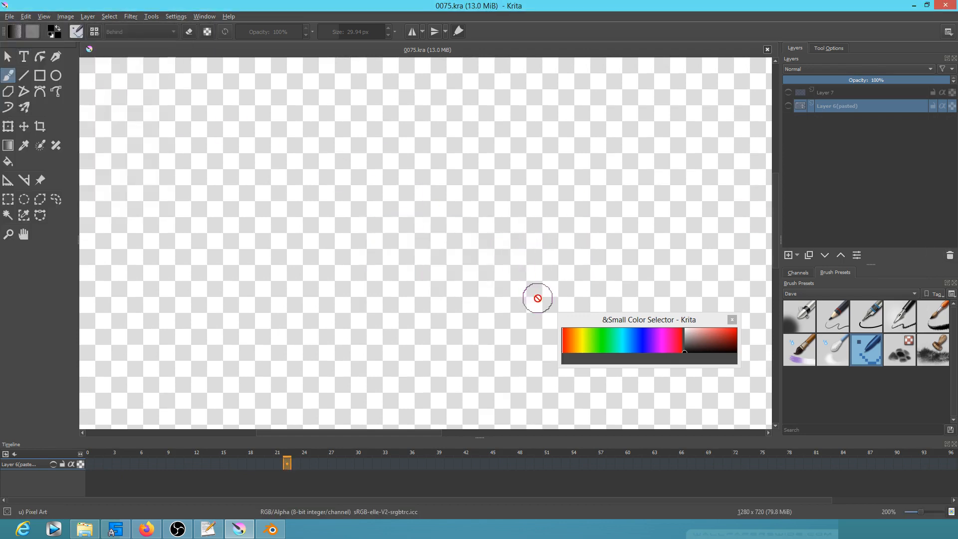
Switch to Blender to play back the shot from about 04:33, and return to Krita.
key(alt+Tab)
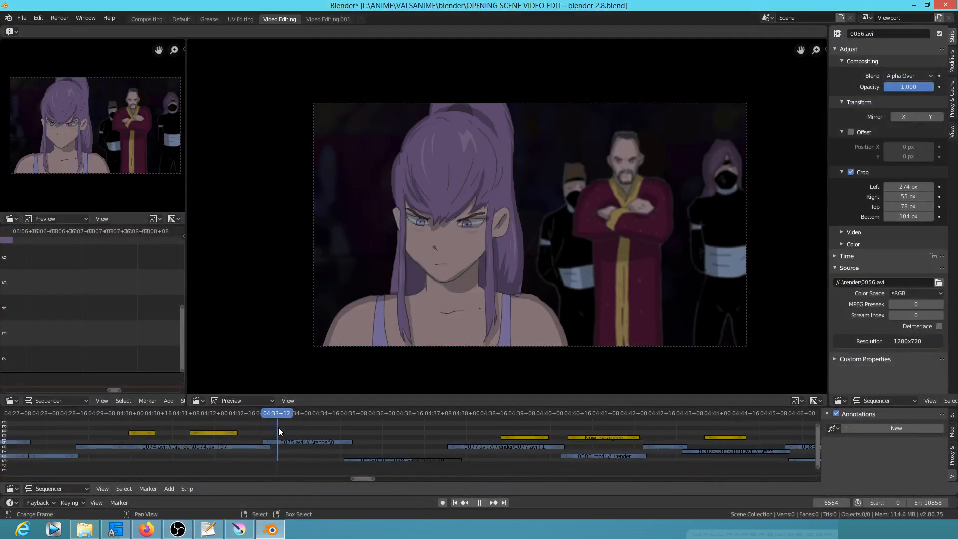
key(space)
key(alt+Tab)
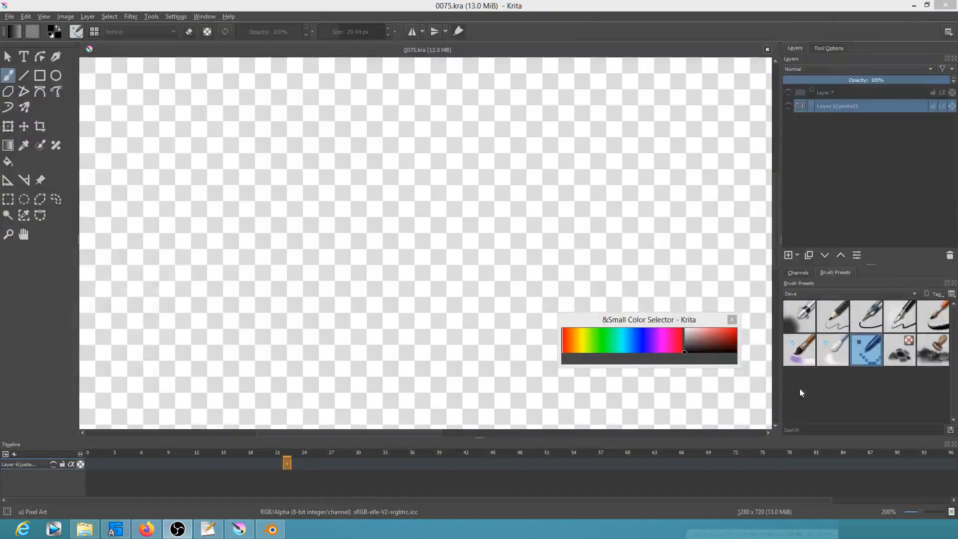
Add a paint layer above Layer 6(pasted), and show Layer 6(pasted) at 47% opacity.
click(788, 255)
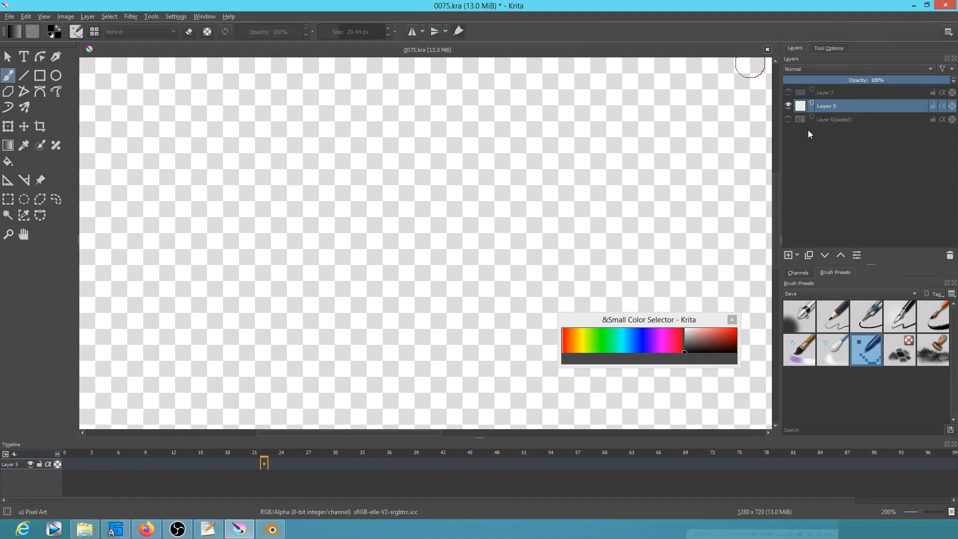
click(789, 119)
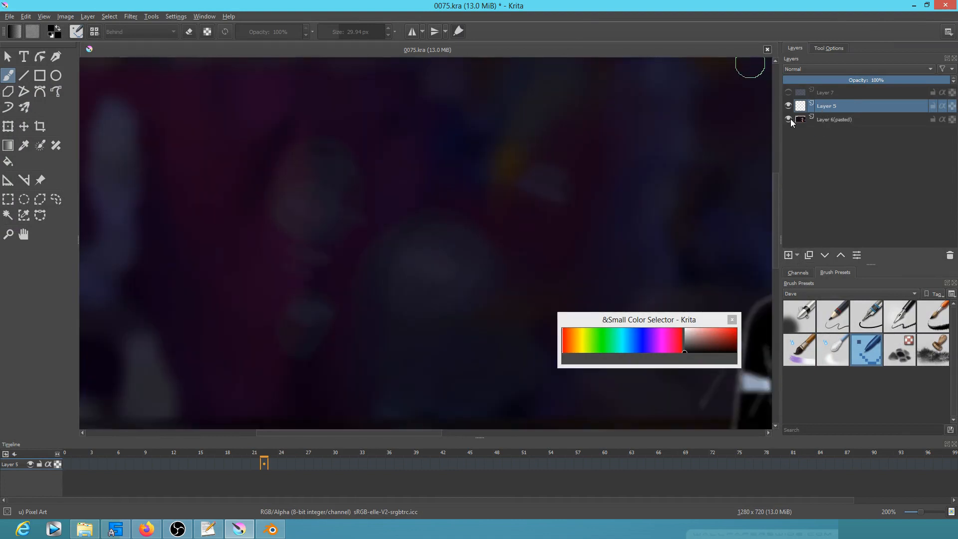
click(851, 121)
mouse_move(862, 81)
mouse_down()
mouse_move(798, 80)
mouse_move(862, 80)
mouse_up()
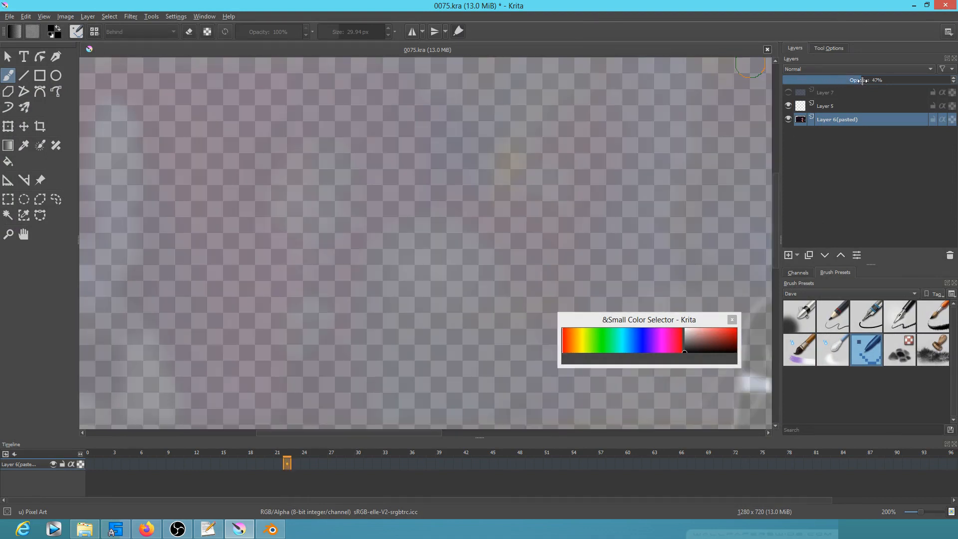
Switch to Blender and play back the edit from the shot before 0075 into the opening of shot 0075.
scroll(416, 194, down, 3)
scroll(541, 162, up, 1)
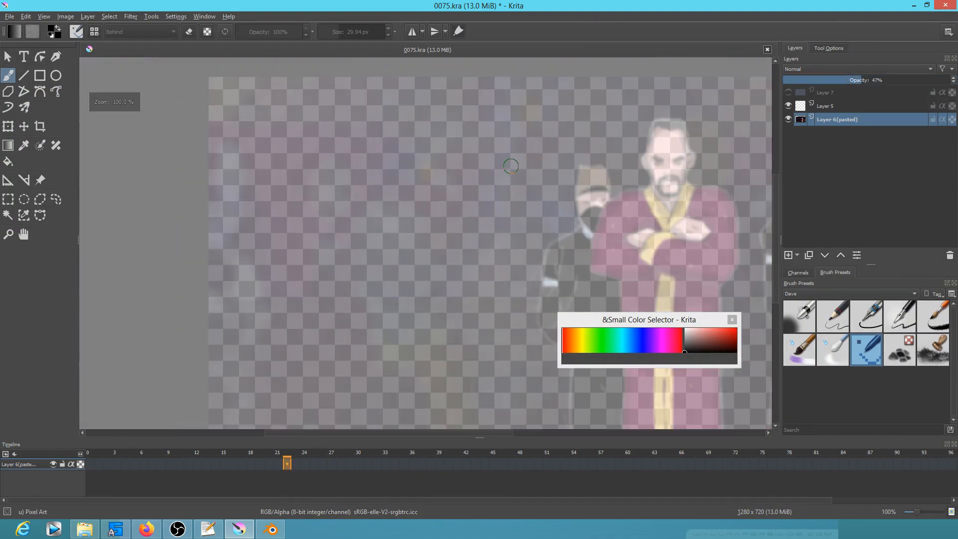
scroll(429, 170, up, 1)
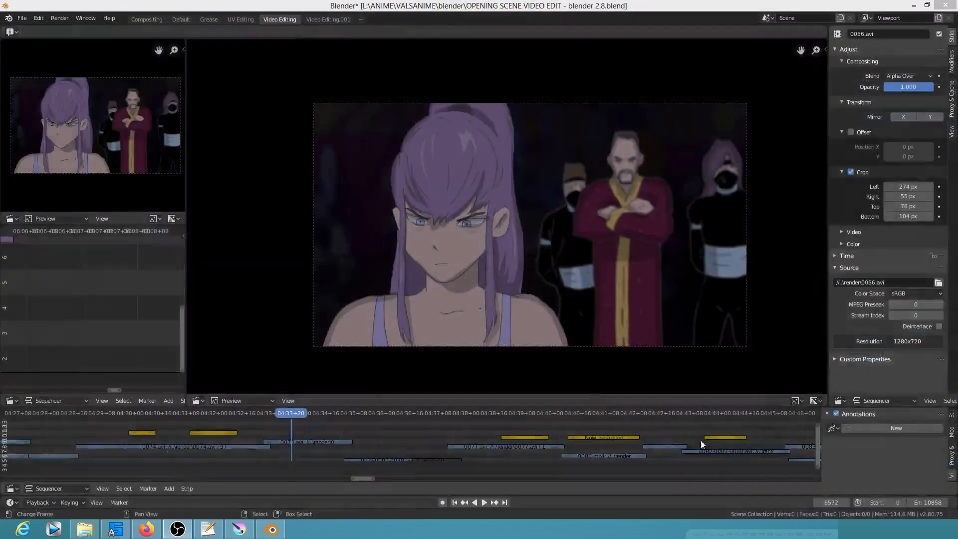
scroll(300, 444, down, 3)
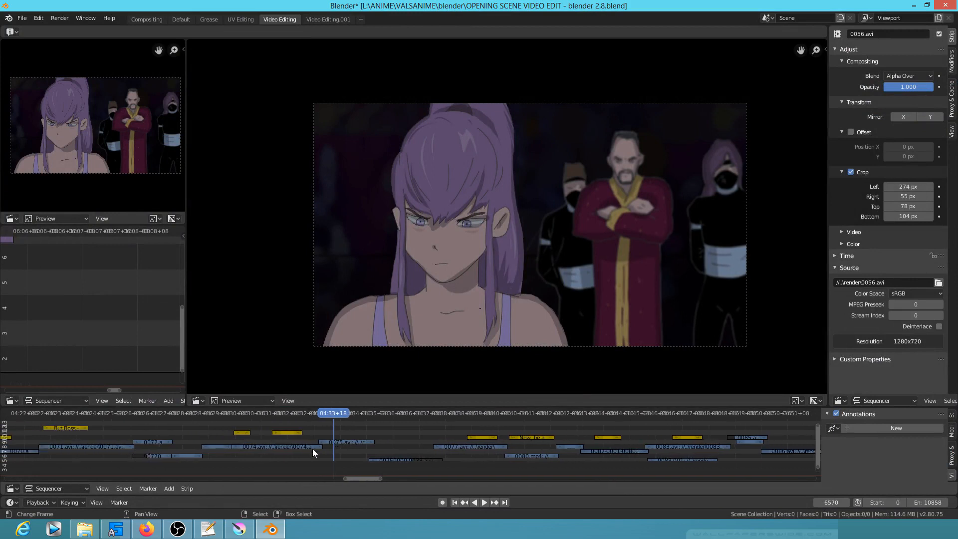
click(207, 423)
key(space)
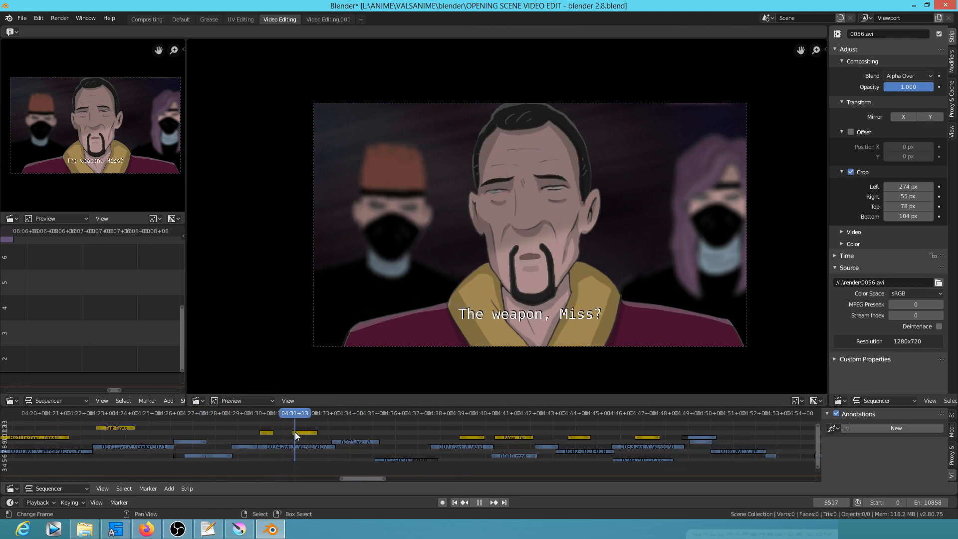
key(space)
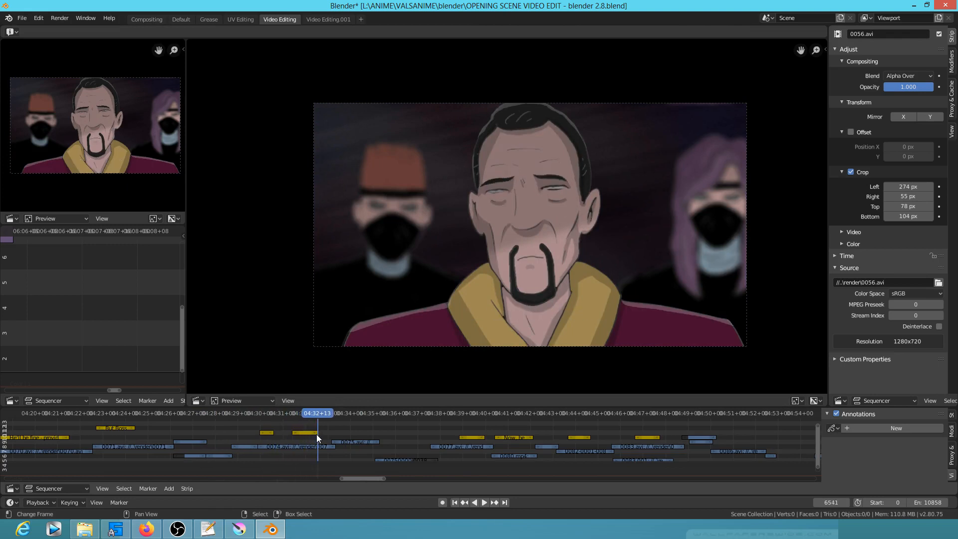
key(space)
mouse_move(331, 424)
mouse_down()
mouse_move(364, 430)
mouse_move(346, 435)
mouse_up()
key(space)
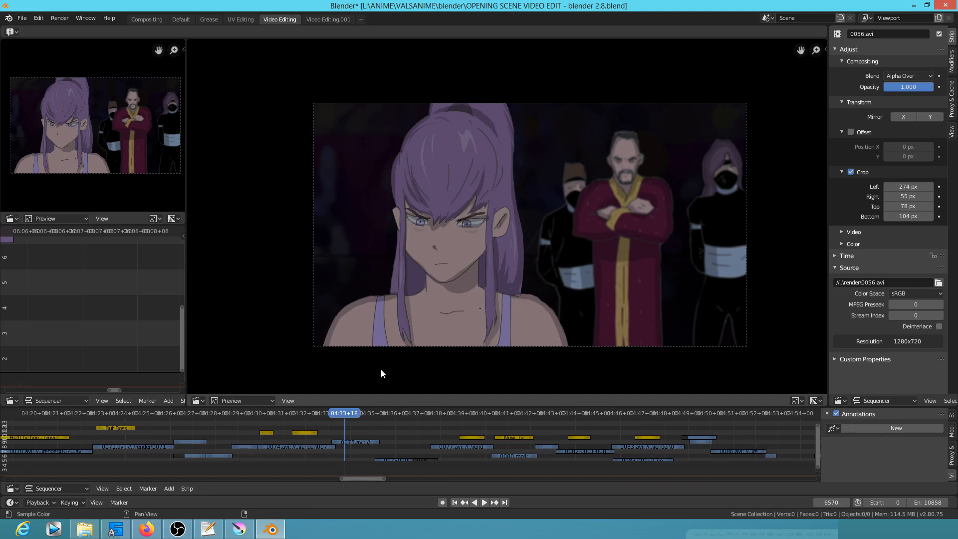
Examine the head turn in shot 0075 by scrubbing and replaying from about 04:33+17 to 04:34+17.
drag(338, 433, 332, 430)
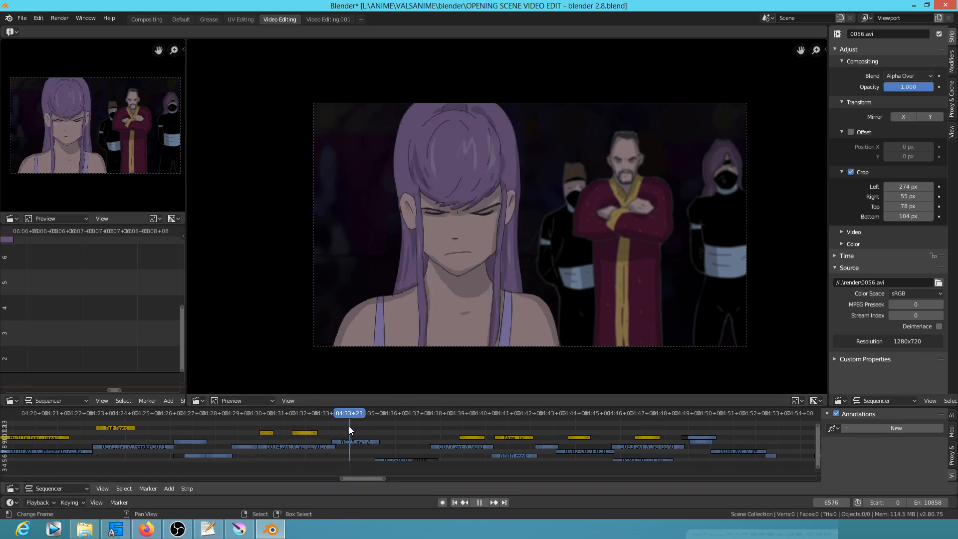
drag(349, 427, 343, 429)
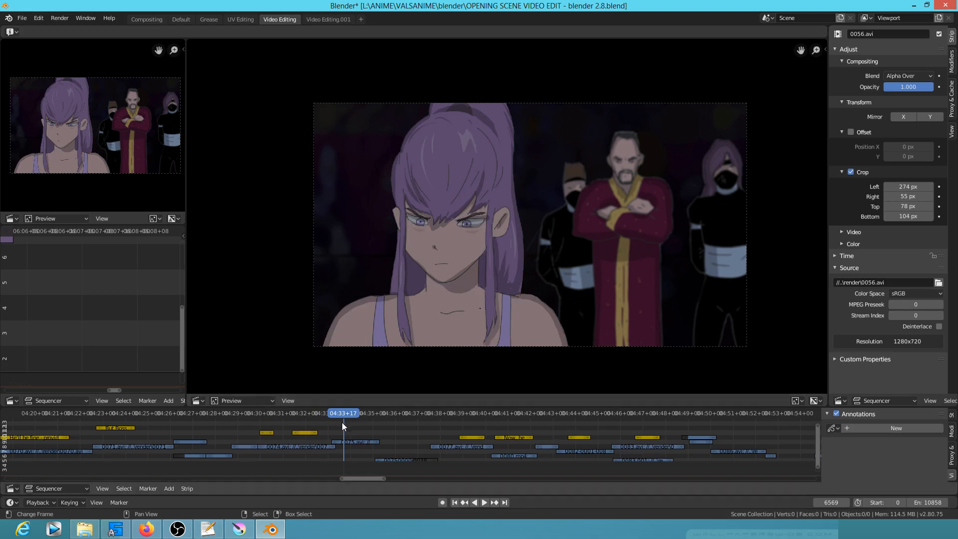
drag(337, 425, 338, 425)
drag(346, 427, 366, 425)
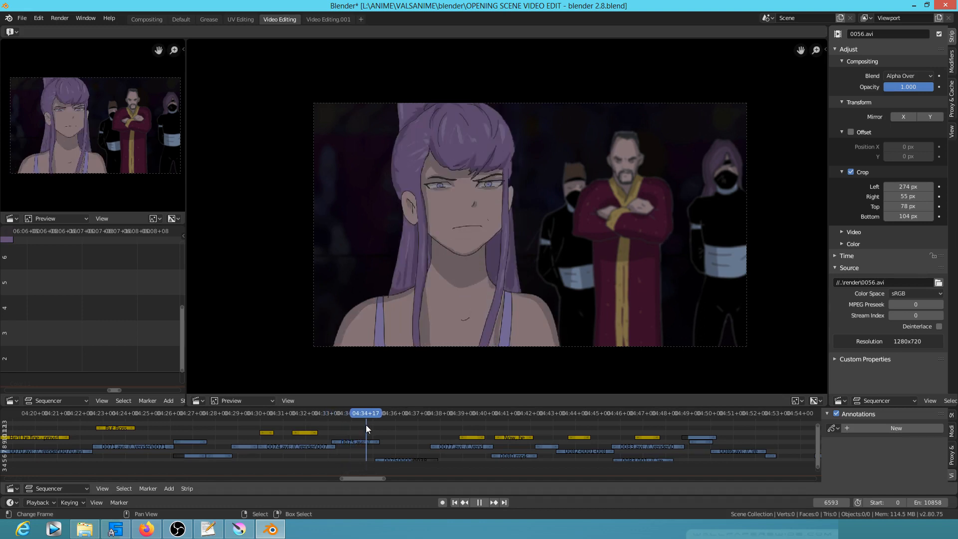
key(Escape)
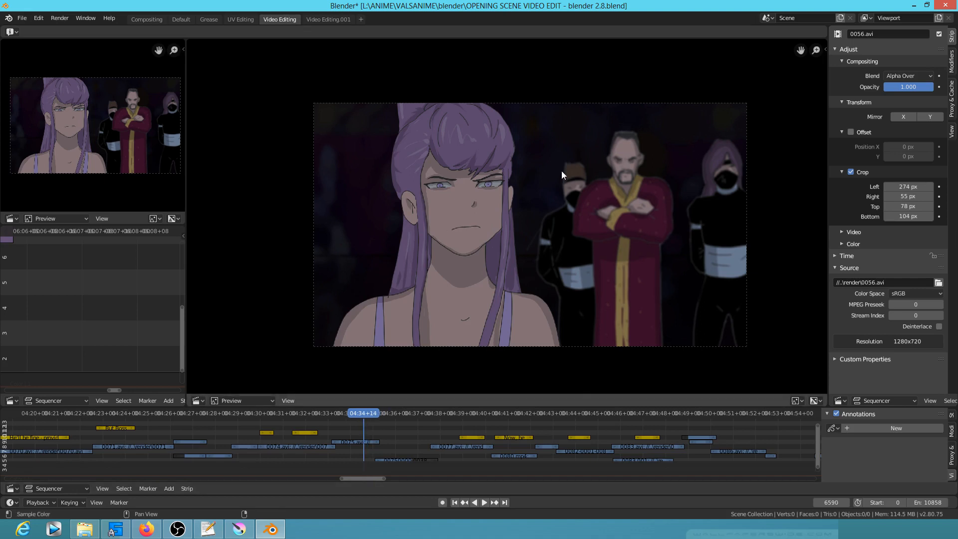
Compare the woman's face close up at 04:34+14 with her lowered head at 04:33+23.
scroll(549, 175, up, 4)
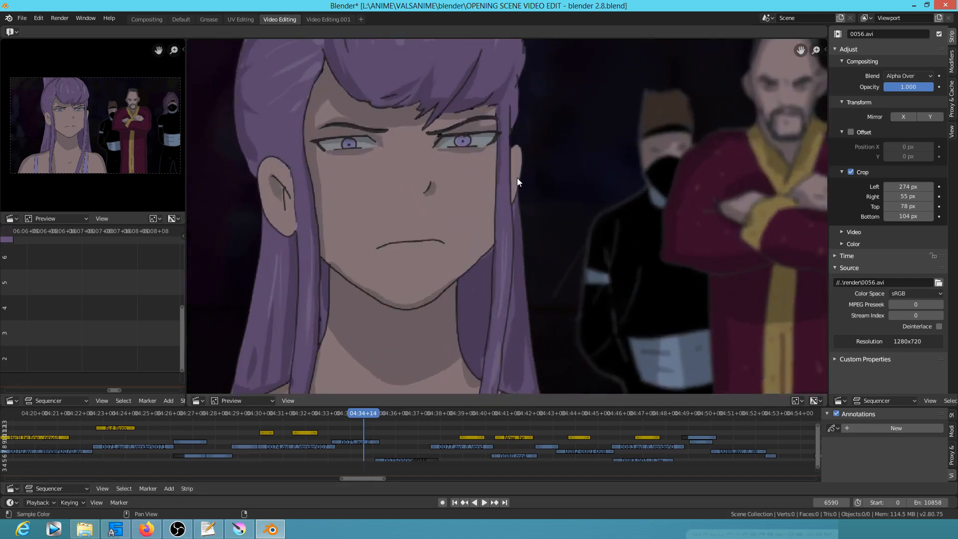
drag(517, 177, 518, 202)
drag(373, 424, 352, 427)
scroll(353, 427, down, 1)
scroll(449, 335, down, 2)
scroll(478, 318, down, 3)
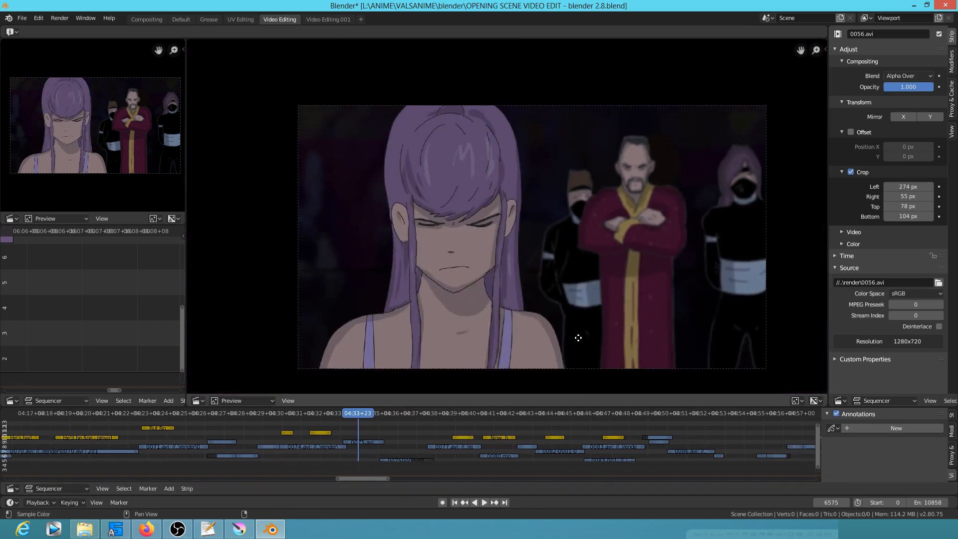
drag(583, 336, 563, 329)
scroll(563, 329, up, 1)
drag(618, 361, 612, 323)
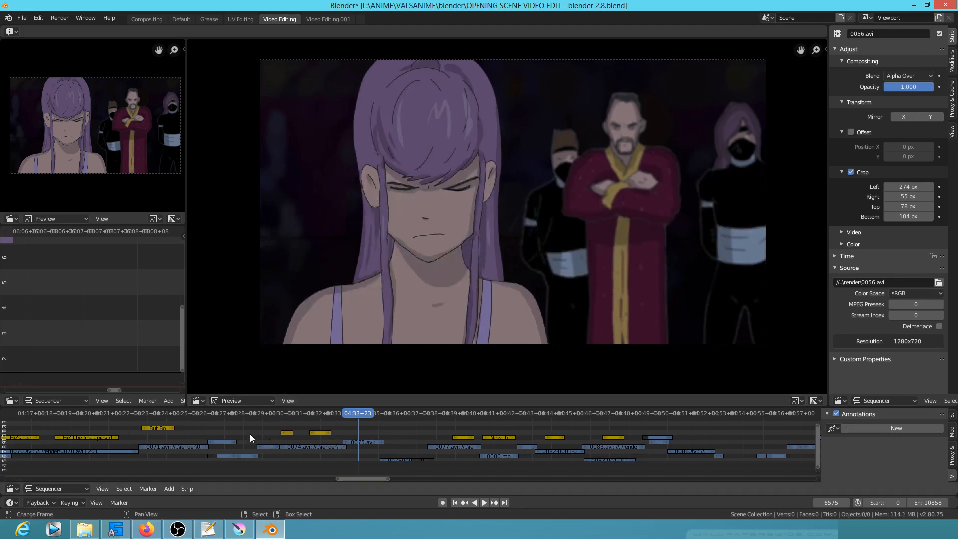
Look through the surrounding shots of the edit for side-view references of the woman's head, up to 04:44+14.
drag(238, 414, 68, 424)
scroll(68, 424, down, 5)
drag(194, 425, 354, 434)
drag(495, 424, 470, 424)
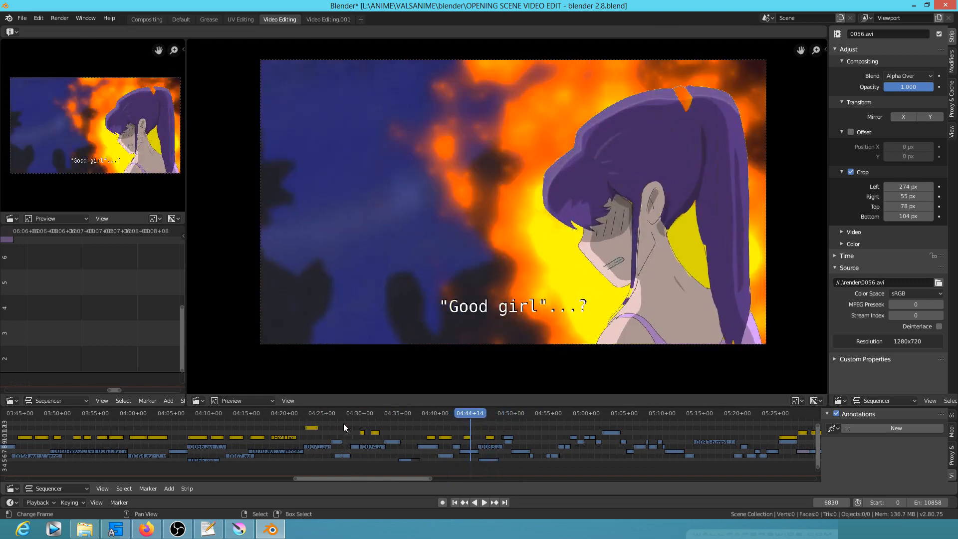
Place timeline markers at frames 6460, 6838 and 6582, and return to Krita.
drag(333, 423, 354, 421)
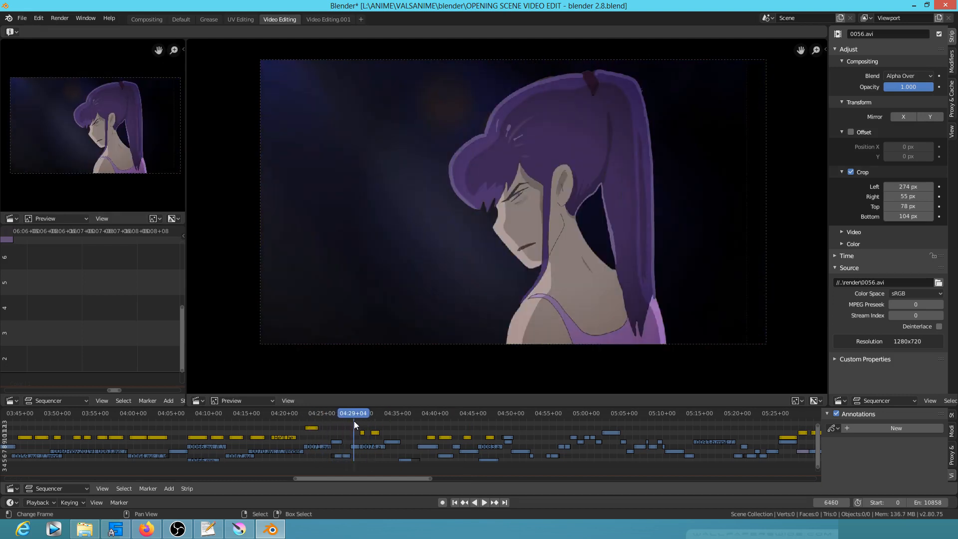
key(m)
mouse_move(474, 444)
mouse_down()
mouse_move(478, 426)
mouse_move(524, 422)
mouse_move(459, 422)
mouse_move(473, 421)
mouse_up()
key(m)
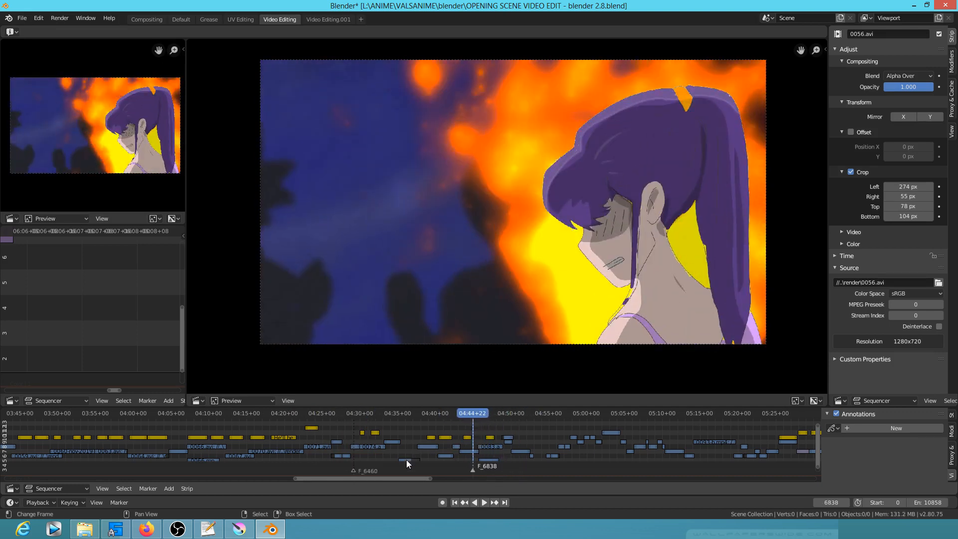
click(352, 455)
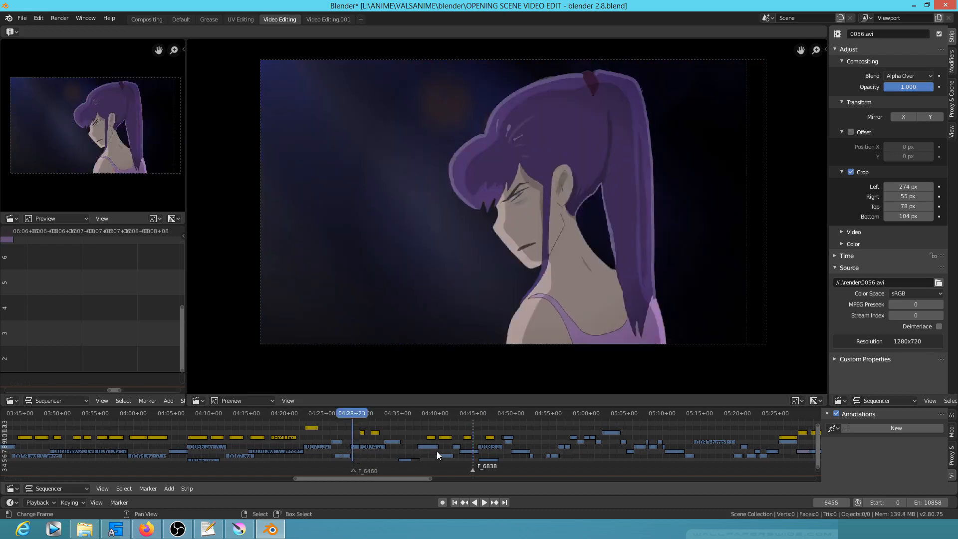
drag(469, 460, 393, 448)
key(m)
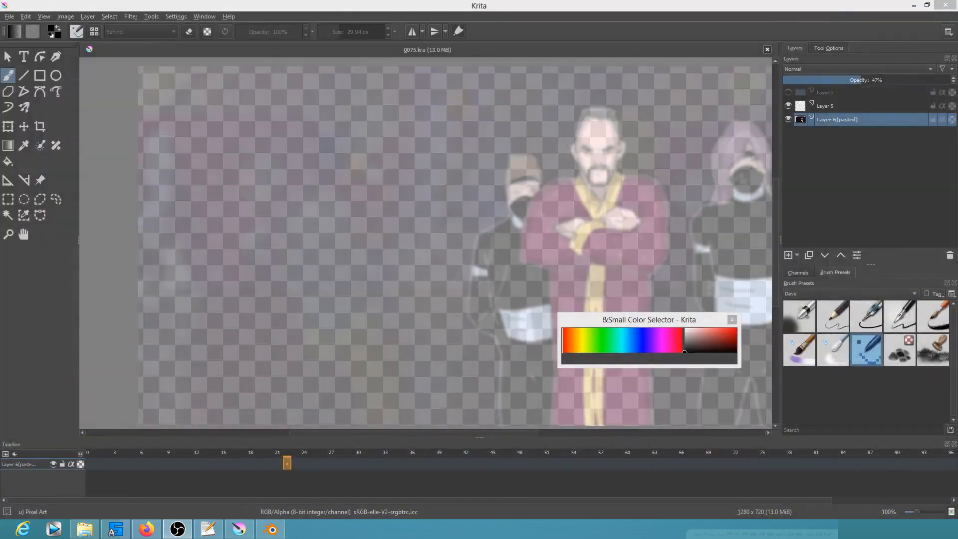
Sketch the rough outline of the woman's lowered, turned head on Layer 5 with the Pencil-2 brush, beside the background figures.
click(851, 102)
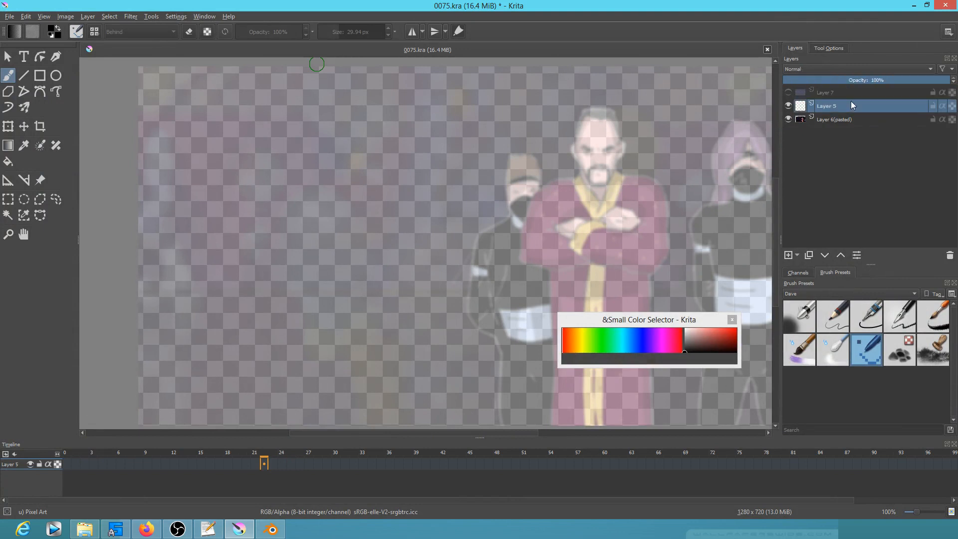
click(844, 322)
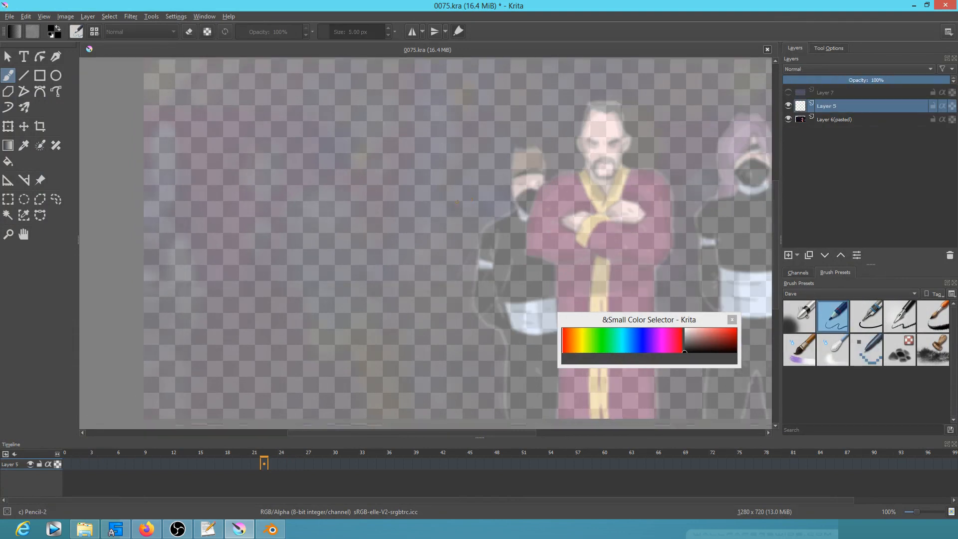
drag(512, 178, 381, 304)
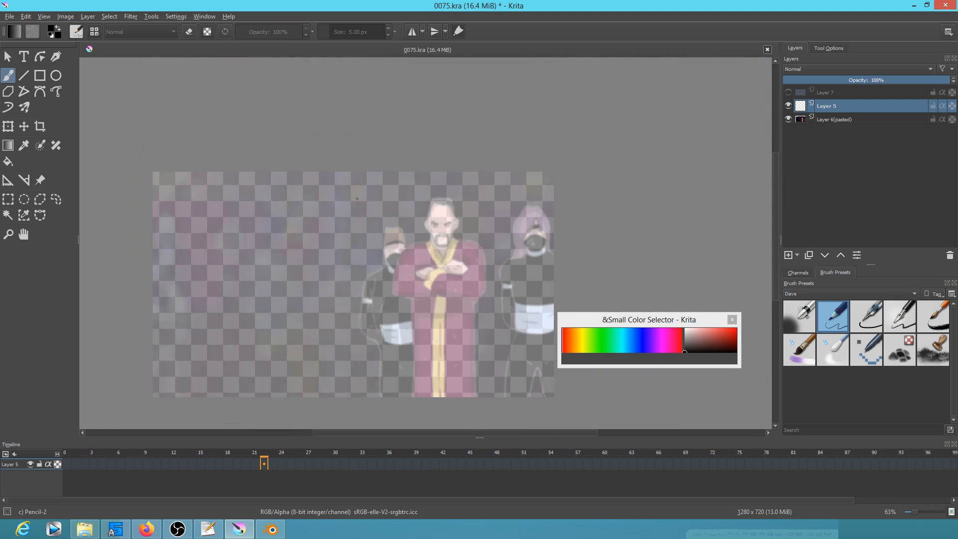
mouse_move(305, 218)
mouse_down()
mouse_move(349, 228)
mouse_move(281, 226)
mouse_up()
drag(284, 222, 318, 219)
drag(256, 203, 349, 228)
mouse_move(239, 199)
mouse_down()
mouse_move(238, 238)
mouse_move(234, 205)
mouse_move(285, 313)
mouse_move(351, 289)
mouse_up()
mouse_move(349, 224)
mouse_down()
mouse_move(303, 324)
mouse_move(335, 294)
mouse_move(313, 338)
mouse_up()
drag(352, 220, 347, 242)
drag(268, 296, 305, 349)
drag(335, 308, 281, 340)
drag(346, 230, 315, 326)
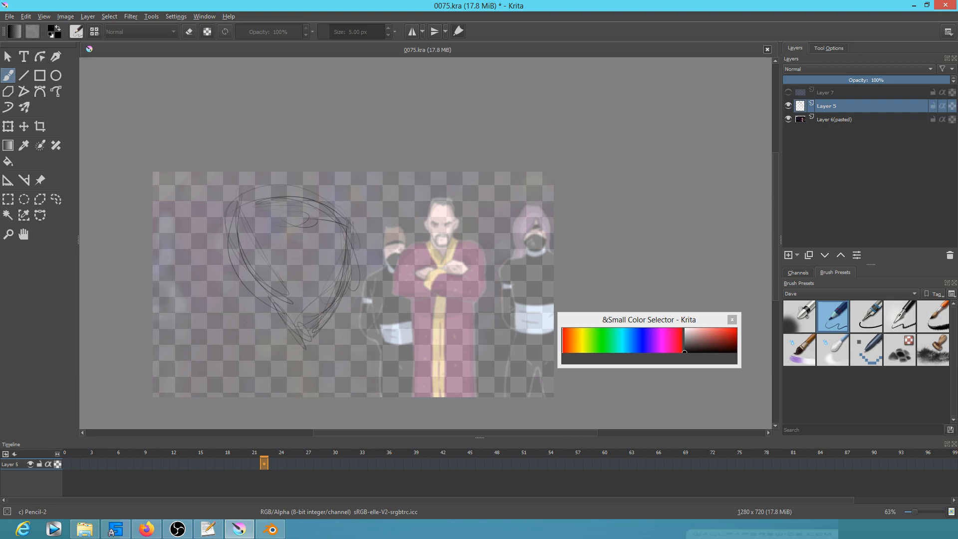
drag(352, 226, 301, 336)
drag(274, 287, 306, 338)
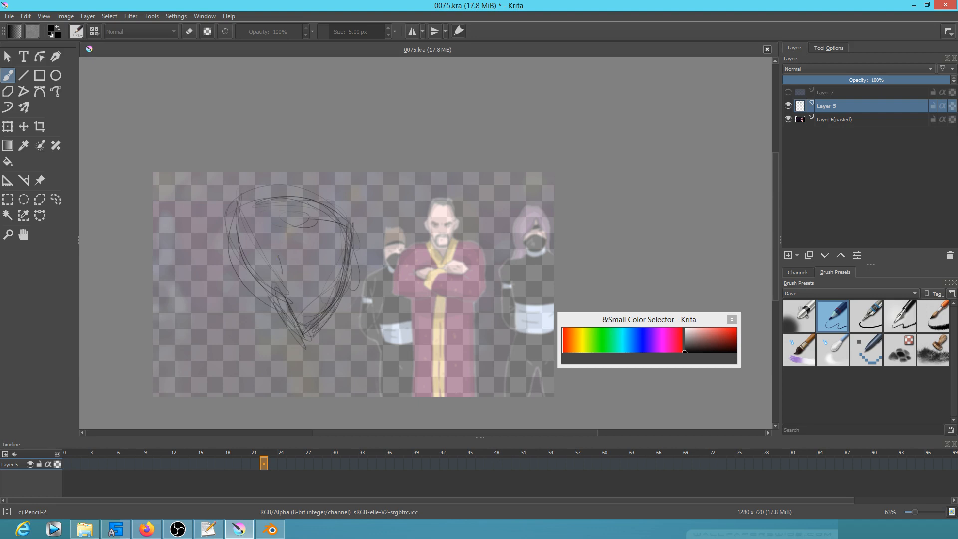
Rough in the ear, the ponytail behind the head, the fringe and the jawline of the head sketch.
drag(280, 249, 265, 269)
mouse_move(305, 212)
mouse_down()
mouse_move(355, 251)
mouse_move(364, 236)
mouse_move(360, 253)
mouse_move(331, 252)
mouse_move(358, 222)
mouse_move(330, 209)
mouse_move(331, 199)
mouse_move(279, 192)
mouse_move(228, 210)
mouse_move(237, 195)
mouse_move(219, 181)
mouse_move(171, 205)
mouse_move(185, 182)
mouse_move(191, 295)
mouse_up()
drag(174, 220, 202, 363)
mouse_move(283, 301)
mouse_down()
mouse_move(296, 319)
mouse_move(317, 322)
mouse_move(346, 268)
mouse_move(332, 313)
mouse_move(348, 285)
mouse_up()
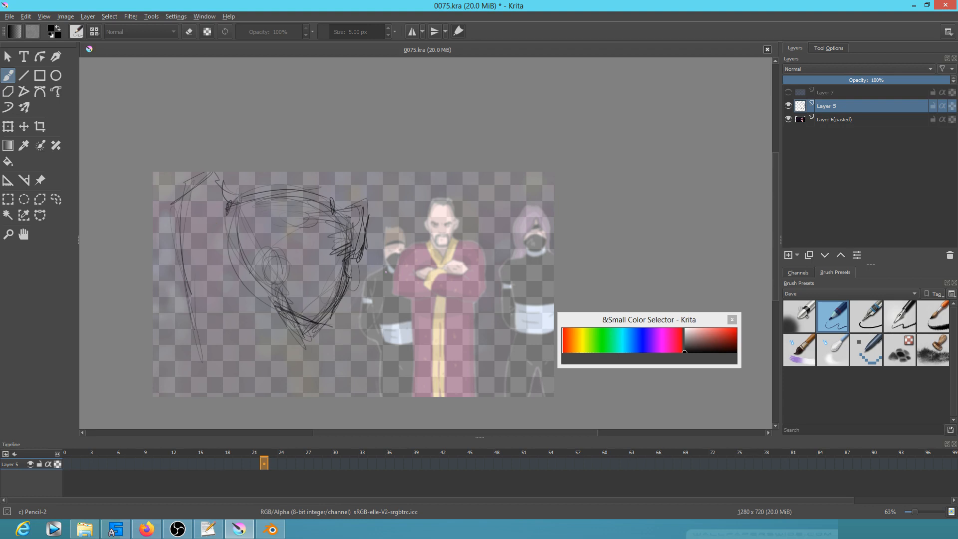
Mirror the canvas view and refine the brow, nose and front contour of the face, erasing stray lines near the brow.
key(m)
drag(508, 248, 352, 242)
mouse_move(387, 271)
mouse_down()
mouse_move(430, 210)
mouse_move(417, 234)
mouse_up()
mouse_move(329, 212)
mouse_down()
mouse_move(333, 247)
mouse_move(338, 201)
mouse_move(318, 248)
mouse_up()
key(e)
mouse_move(328, 211)
mouse_down()
mouse_move(323, 248)
mouse_move(329, 220)
mouse_move(322, 233)
mouse_up()
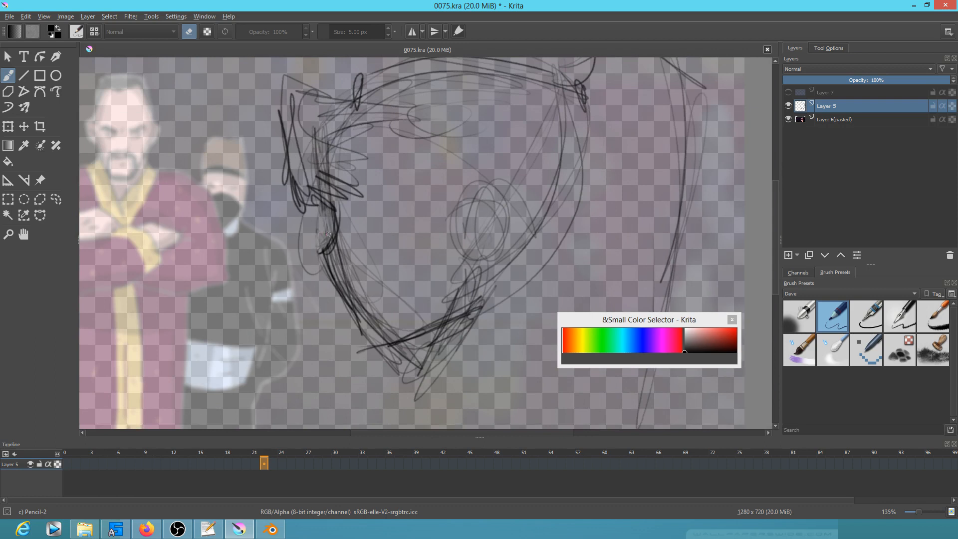
key(e)
drag(337, 212, 321, 257)
drag(321, 253, 380, 342)
drag(334, 275, 401, 354)
Sketch the narrowed eye with a dark upper lid and a short lower-lid stroke, undoing the first lower-lid attempt.
mouse_move(345, 206)
mouse_down()
mouse_move(392, 188)
mouse_move(354, 207)
mouse_move(397, 192)
mouse_move(380, 216)
mouse_up()
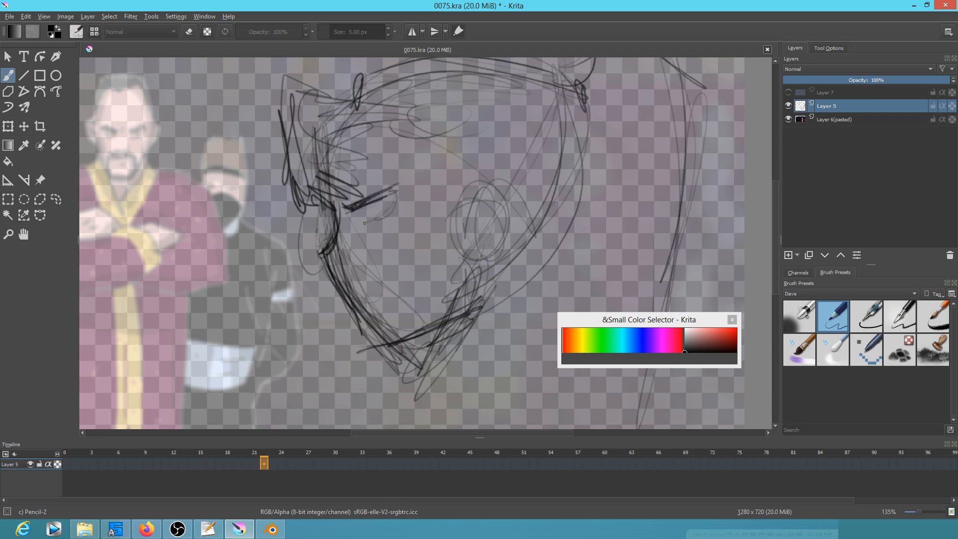
mouse_move(363, 218)
mouse_down()
mouse_move(385, 206)
mouse_move(354, 214)
mouse_move(372, 211)
mouse_up()
key(ctrl+z)
mouse_move(367, 216)
mouse_down()
mouse_move(357, 219)
mouse_move(371, 196)
mouse_move(398, 184)
mouse_move(356, 206)
mouse_move(398, 185)
mouse_move(389, 203)
mouse_up()
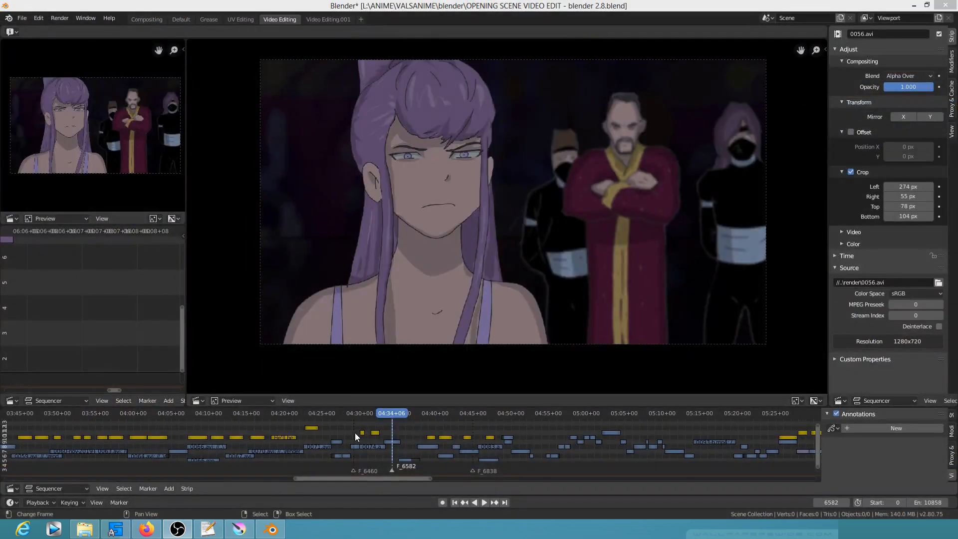
Check the side-view reference near the frame 6460 marker in Blender, and return to Krita with the canvas unmirrored.
click(355, 433)
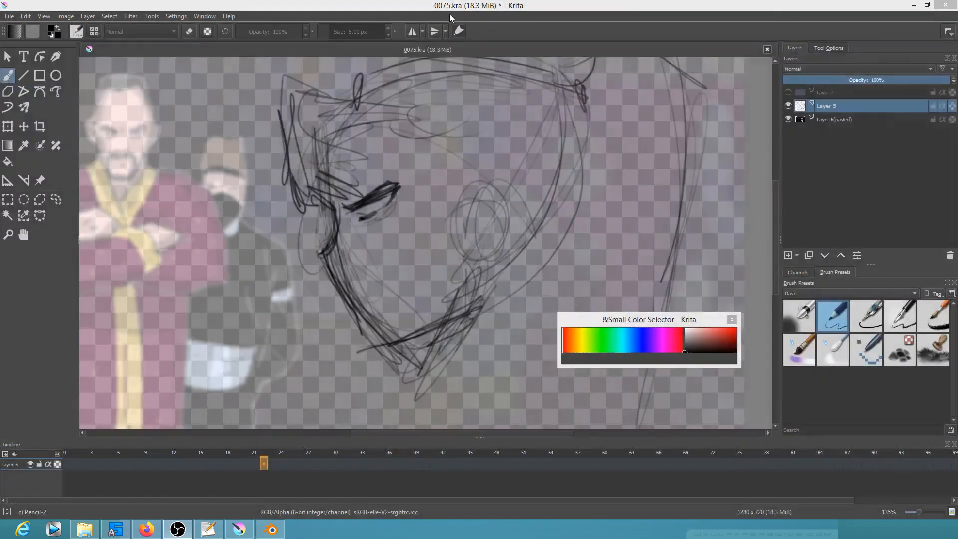
click(451, 7)
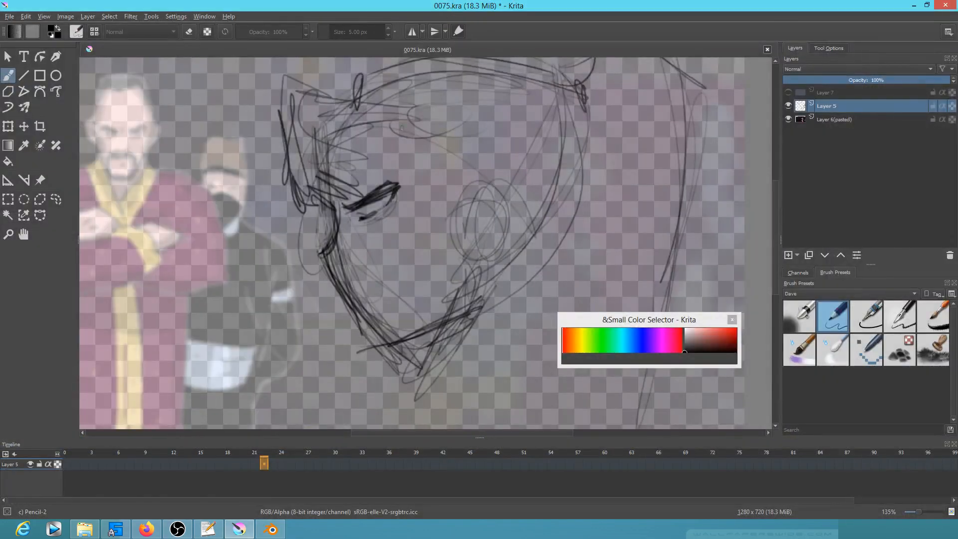
key(m)
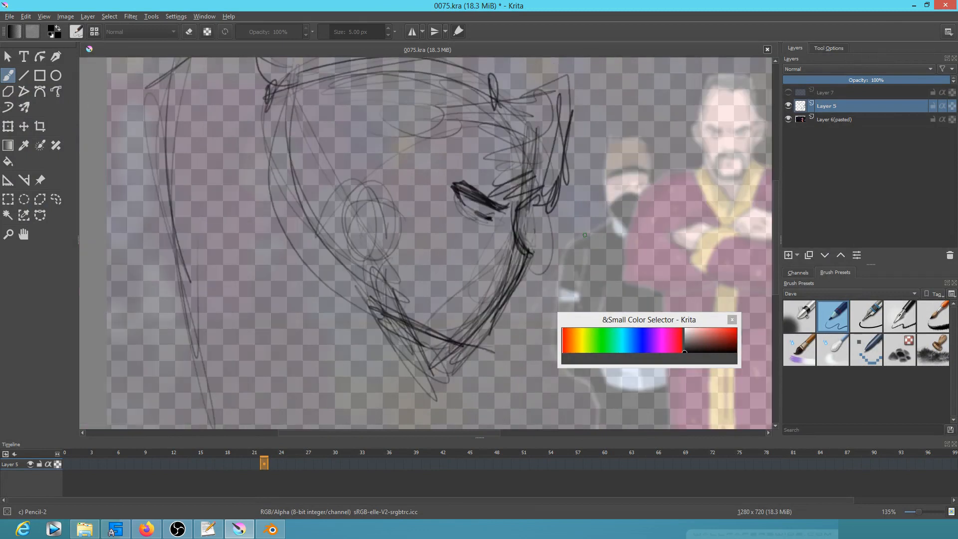
Sketch the hairline above the eye and the long vertical hair strand hanging in front of the ear.
scroll(508, 204, up, 3)
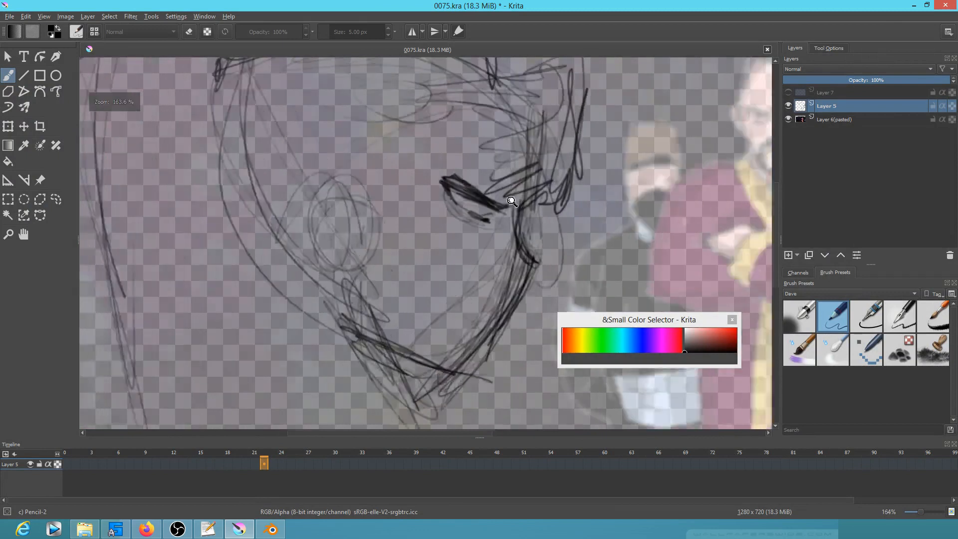
mouse_move(484, 134)
mouse_down()
mouse_move(379, 145)
mouse_move(431, 127)
mouse_up()
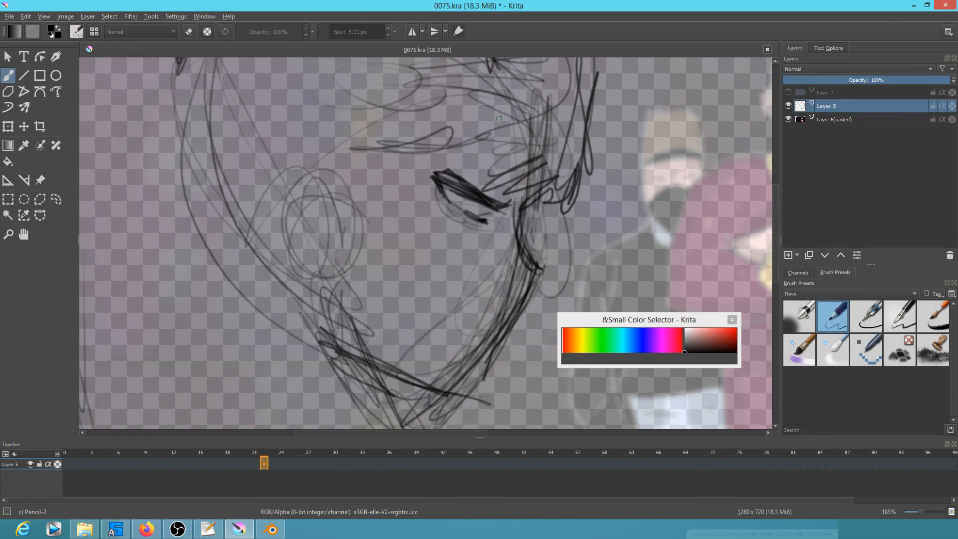
mouse_move(361, 167)
mouse_down()
mouse_move(352, 235)
mouse_move(359, 204)
mouse_move(297, 227)
mouse_move(298, 170)
mouse_move(322, 150)
mouse_move(297, 220)
mouse_move(340, 240)
mouse_move(357, 223)
mouse_move(356, 370)
mouse_up()
drag(387, 149, 380, 381)
drag(379, 124, 374, 389)
drag(376, 149, 374, 393)
mouse_move(409, 209)
mouse_down()
mouse_move(407, 163)
mouse_move(375, 421)
mouse_up()
drag(370, 187, 349, 408)
drag(347, 278, 349, 422)
drag(349, 251, 347, 377)
Clean up the lines between the ear and the hair strand, and lighten the rough lines around the chin.
key(e)
drag(359, 250, 362, 367)
drag(353, 269, 367, 374)
drag(371, 234, 370, 345)
drag(357, 282, 359, 322)
mouse_move(442, 372)
mouse_down()
mouse_move(379, 339)
mouse_move(439, 364)
mouse_up()
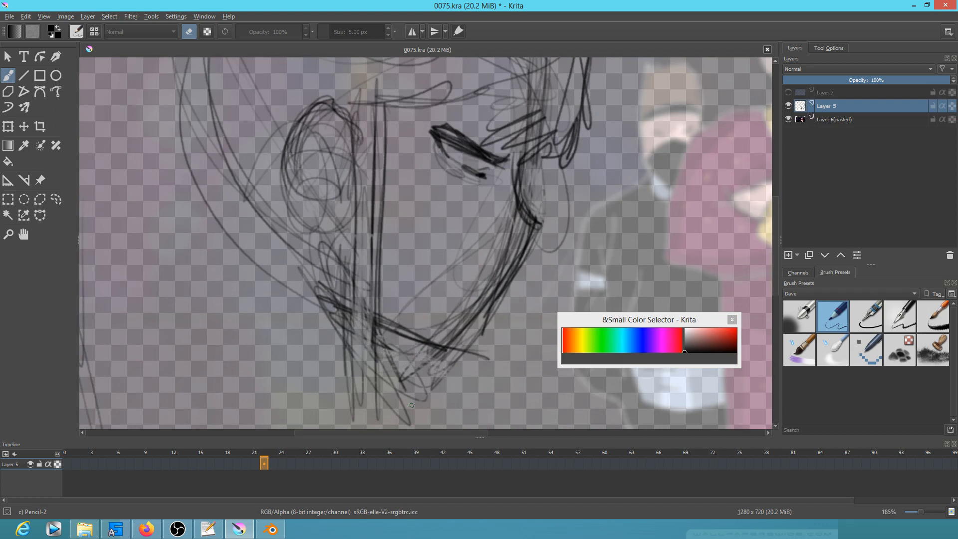
drag(504, 290, 444, 357)
mouse_move(494, 311)
mouse_down()
mouse_move(455, 362)
mouse_move(485, 317)
mouse_up()
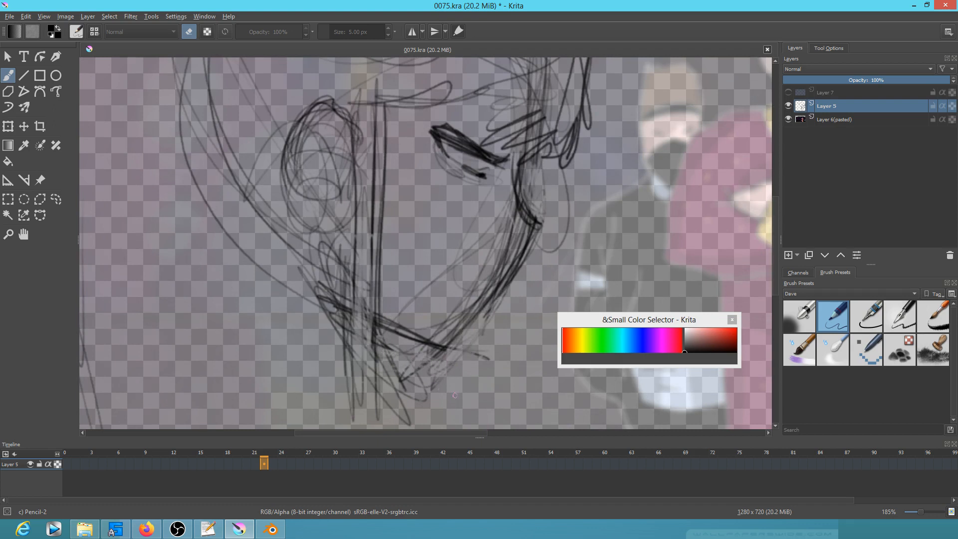
Reshape the chin and jaw with a shorter chin tip and darker contour lines.
drag(448, 354, 425, 349)
drag(433, 342, 467, 350)
mouse_move(508, 265)
mouse_down()
mouse_move(448, 369)
mouse_move(457, 366)
mouse_up()
mouse_move(507, 281)
mouse_down()
mouse_move(457, 367)
mouse_move(467, 363)
mouse_up()
drag(416, 338, 463, 352)
mouse_move(360, 295)
mouse_down()
mouse_move(438, 351)
mouse_move(442, 341)
mouse_move(445, 381)
mouse_up()
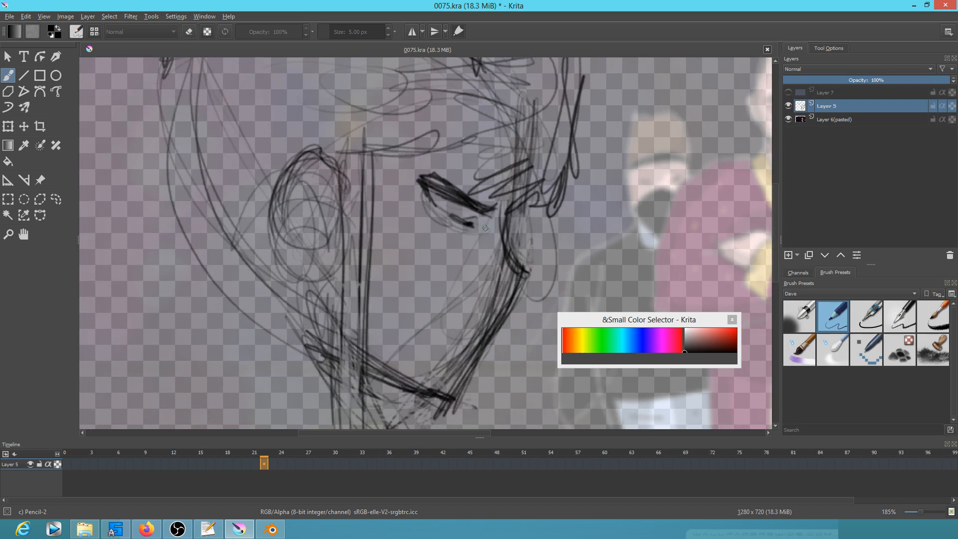
Trim the upper edge of the woman's eyelid and strengthen the short line at the lower part of the eye.
scroll(484, 254, up, 3)
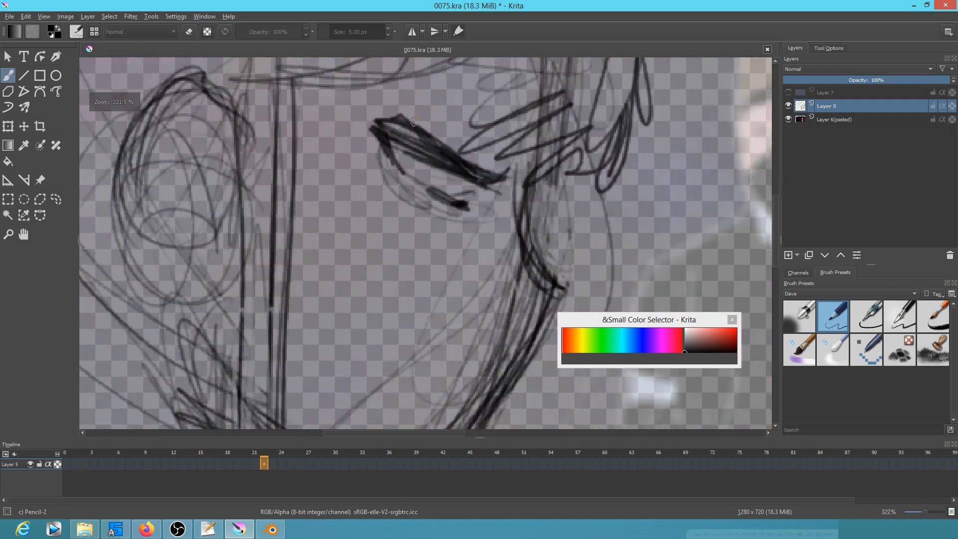
key(e)
mouse_move(391, 131)
mouse_down()
mouse_move(436, 150)
mouse_move(379, 123)
mouse_move(374, 135)
mouse_move(404, 128)
mouse_move(391, 120)
mouse_move(419, 145)
mouse_move(382, 120)
mouse_move(435, 150)
mouse_move(399, 107)
mouse_move(424, 131)
mouse_move(370, 118)
mouse_move(414, 114)
mouse_move(424, 129)
mouse_up()
key(e)
mouse_move(462, 196)
mouse_down()
mouse_move(479, 192)
mouse_move(448, 199)
mouse_up()
mouse_move(524, 202)
mouse_down()
mouse_move(526, 209)
mouse_move(517, 202)
mouse_up()
drag(480, 258, 459, 274)
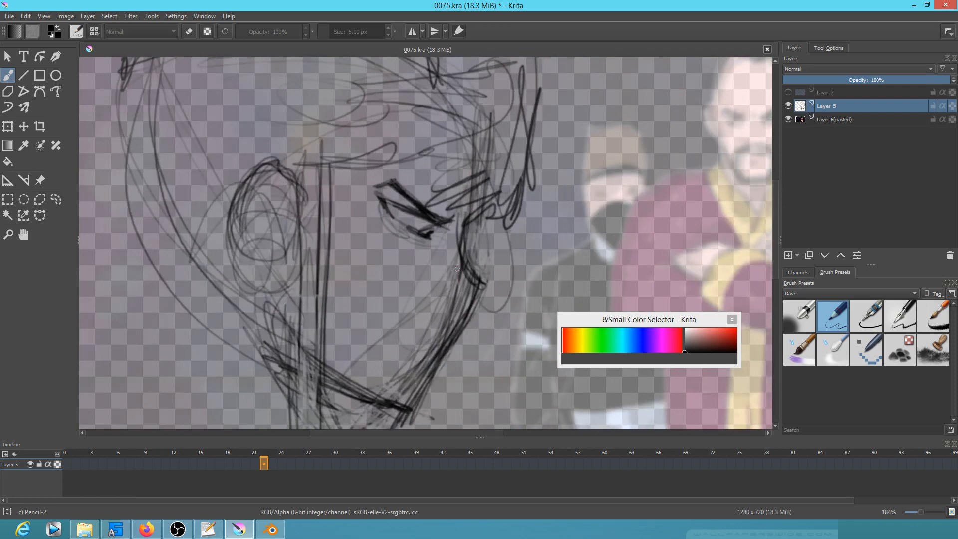
Mirror the canvas, touch up the eye, and sketch a short frowning mouth line above the chin with its end tidied.
key(m)
mouse_move(465, 201)
mouse_down()
mouse_move(409, 226)
mouse_move(483, 193)
mouse_move(464, 214)
mouse_up()
mouse_move(459, 338)
mouse_down()
mouse_move(452, 349)
mouse_move(469, 338)
mouse_move(445, 349)
mouse_move(470, 336)
mouse_move(446, 353)
mouse_move(484, 338)
mouse_up()
key(e)
mouse_move(474, 338)
mouse_down()
mouse_move(446, 353)
mouse_move(470, 341)
mouse_up()
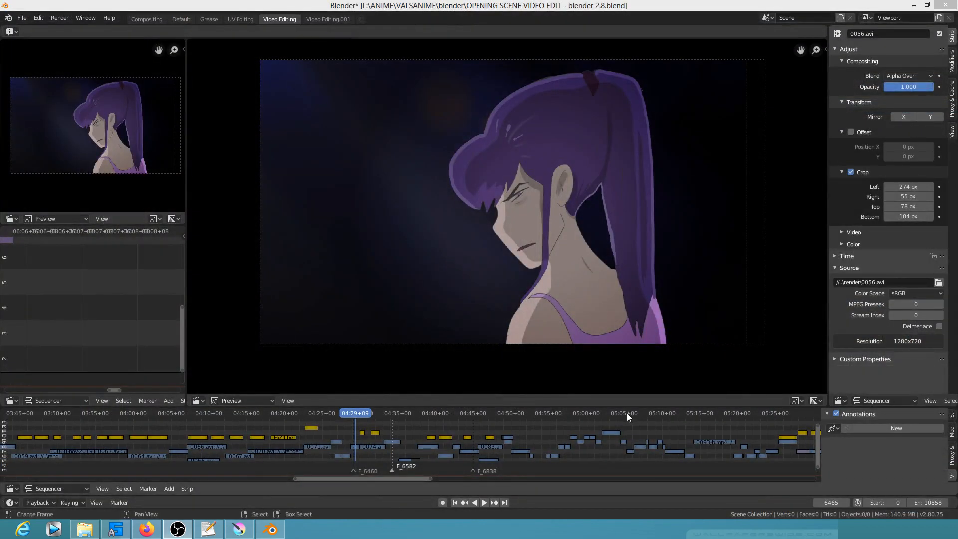
Review the front-view shot around the frame 6582 marker in Blender and return to Krita.
drag(345, 424, 390, 443)
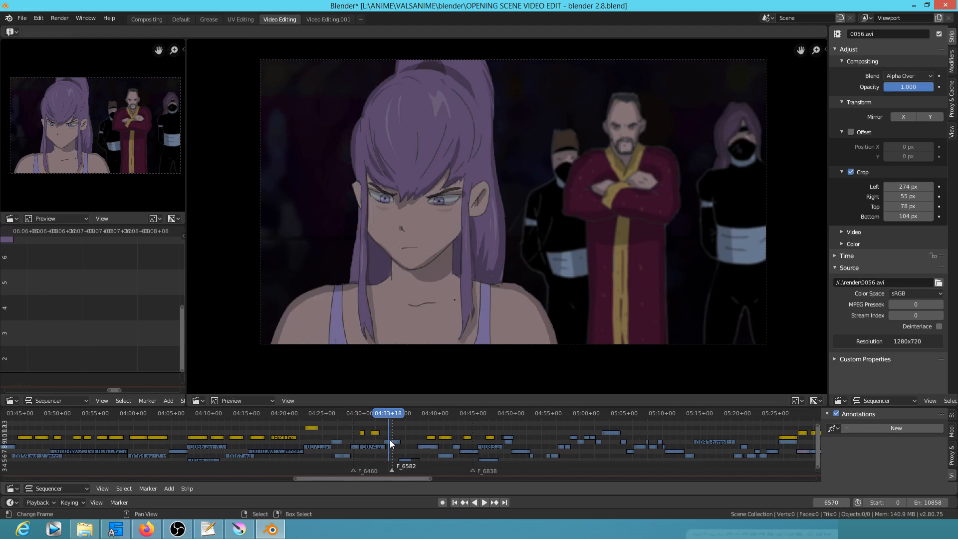
scroll(457, 434, up, 3)
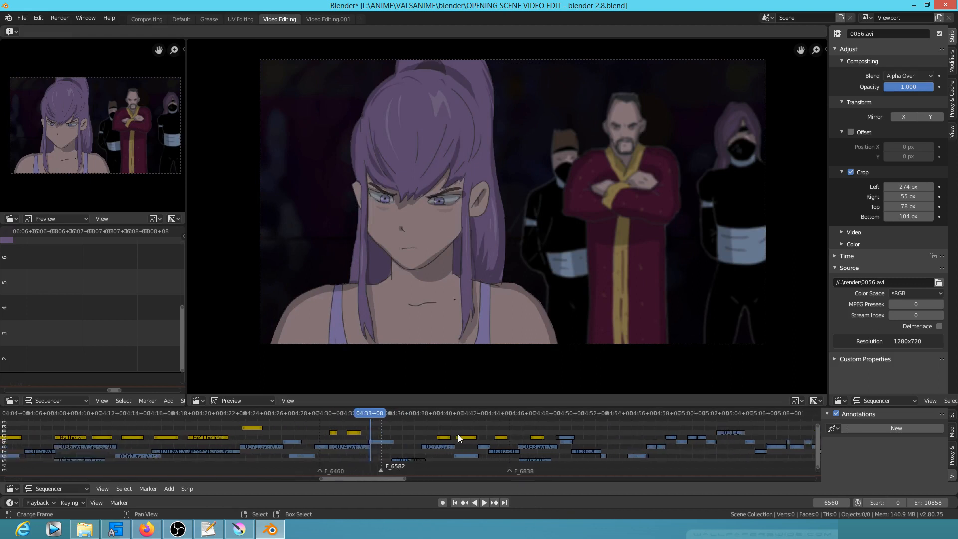
mouse_move(373, 428)
mouse_down()
mouse_move(394, 434)
mouse_move(372, 432)
mouse_up()
drag(372, 430, 382, 432)
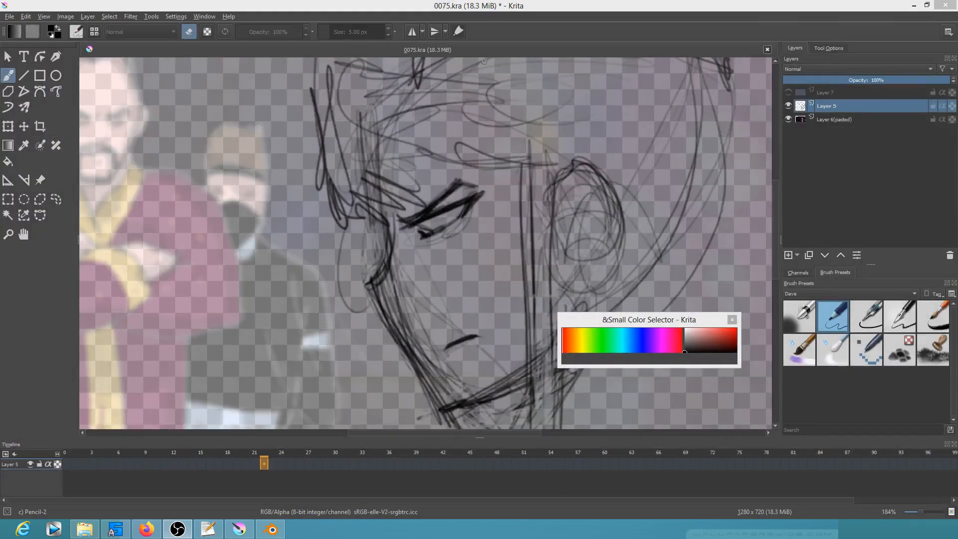
click(501, 7)
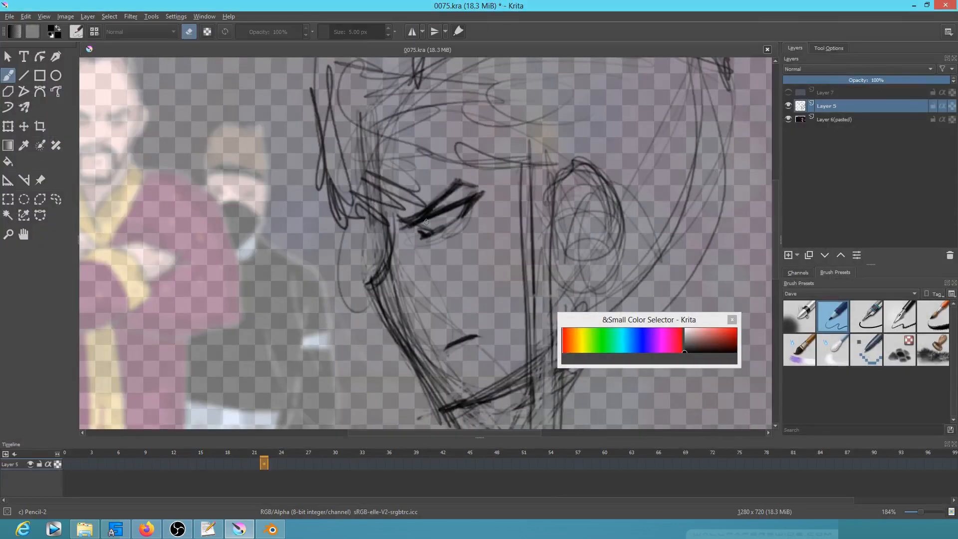
Unmirror the canvas and extend the ponytail with long strokes down to a lower pointed tip.
scroll(426, 221, down, 3)
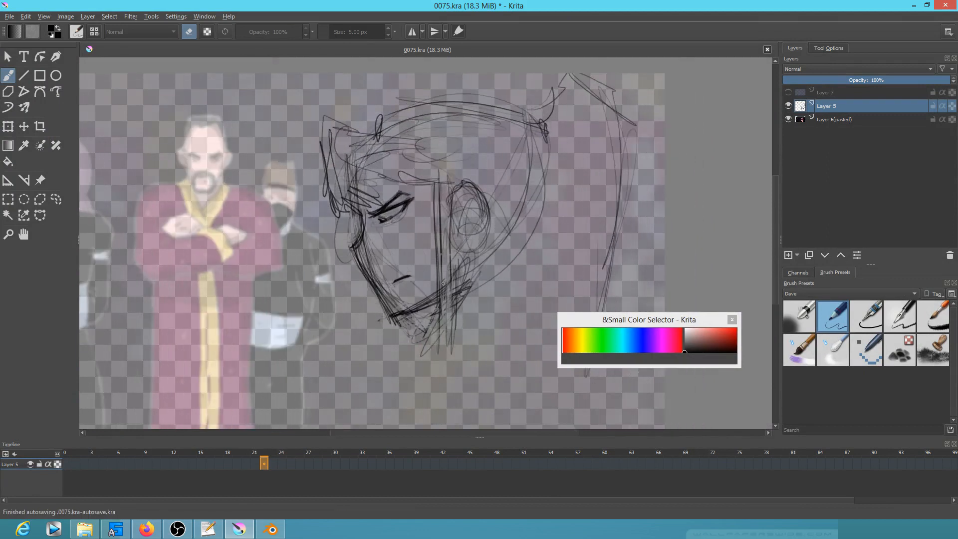
key(m)
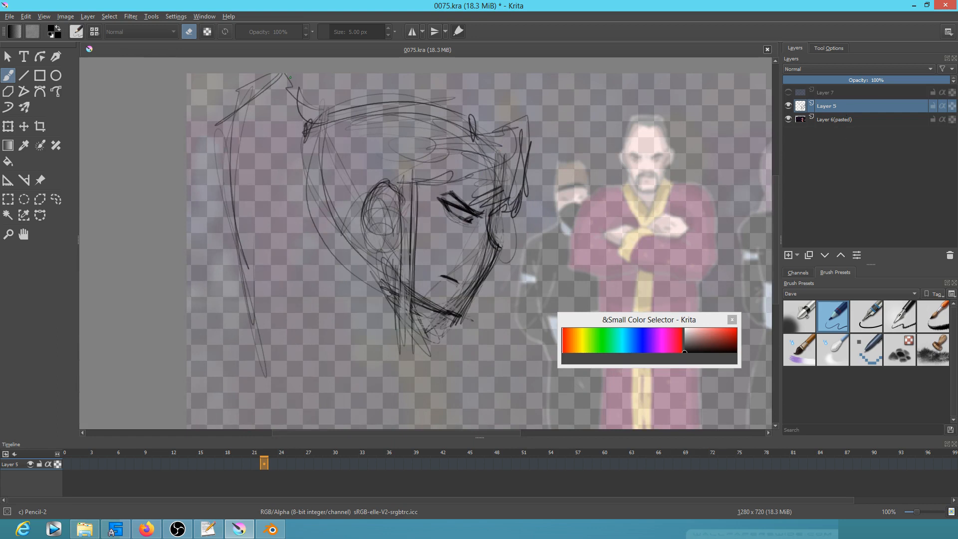
mouse_move(240, 109)
mouse_down()
mouse_move(289, 79)
mouse_move(237, 230)
mouse_move(263, 185)
mouse_move(307, 401)
mouse_move(306, 345)
mouse_up()
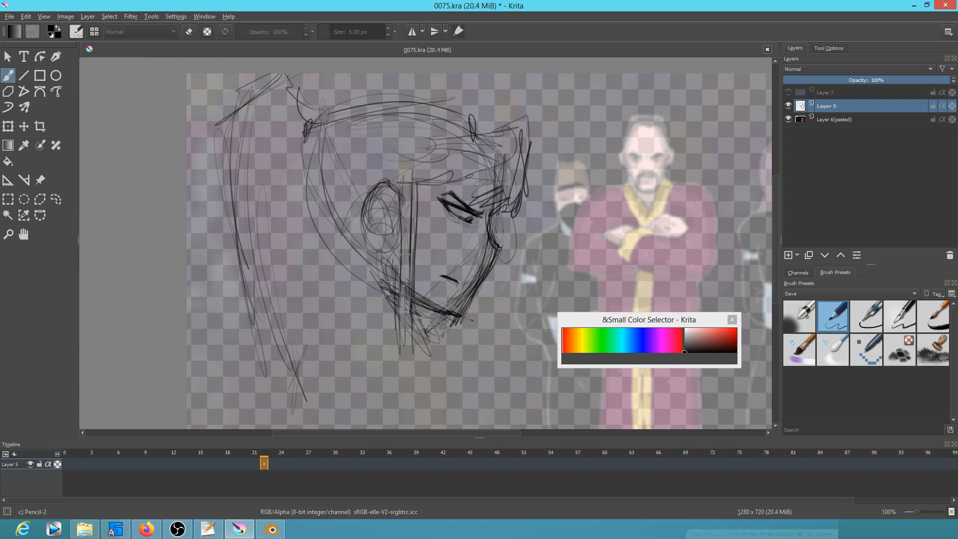
Sketch the front of the neck below the jaw and the front shoulder curving away from it.
mouse_move(382, 348)
mouse_down()
mouse_move(396, 328)
mouse_move(402, 354)
mouse_up()
mouse_move(388, 303)
mouse_down()
mouse_move(412, 353)
mouse_move(399, 409)
mouse_up()
drag(397, 345, 397, 409)
mouse_move(408, 341)
mouse_down()
mouse_move(409, 363)
mouse_move(407, 391)
mouse_up()
drag(466, 348, 441, 349)
mouse_move(502, 339)
mouse_down()
mouse_move(439, 344)
mouse_move(501, 350)
mouse_up()
mouse_move(439, 337)
mouse_down()
mouse_move(482, 331)
mouse_move(508, 377)
mouse_up()
mouse_move(496, 330)
mouse_down()
mouse_move(509, 389)
mouse_move(524, 382)
mouse_move(516, 388)
mouse_up()
drag(481, 333, 425, 333)
mouse_move(413, 304)
mouse_down()
mouse_move(421, 335)
mouse_move(418, 323)
mouse_up()
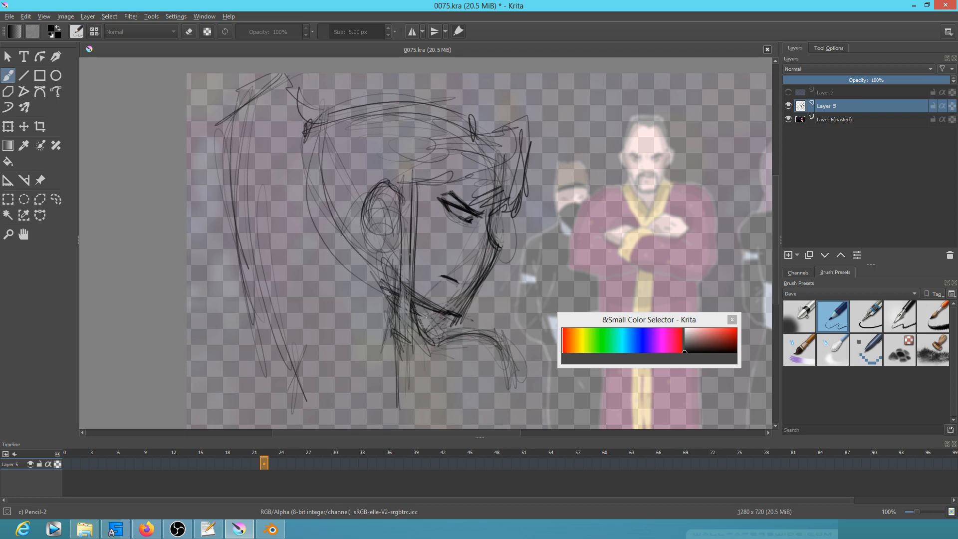
Sketch the nape and back shoulder behind the ponytail, and darken the back contour of the head.
drag(316, 214, 318, 249)
drag(328, 335, 343, 247)
drag(342, 250, 330, 290)
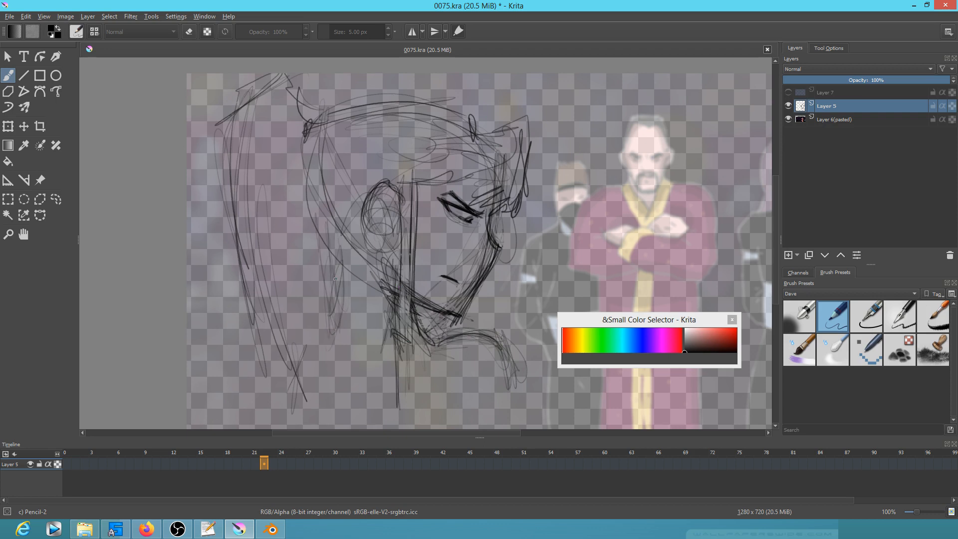
mouse_move(340, 253)
mouse_down()
mouse_move(323, 313)
mouse_move(296, 334)
mouse_move(305, 325)
mouse_move(240, 342)
mouse_move(295, 331)
mouse_move(284, 325)
mouse_up()
mouse_move(234, 349)
mouse_down()
mouse_move(300, 332)
mouse_move(220, 372)
mouse_up()
drag(264, 322, 195, 387)
mouse_move(313, 331)
mouse_down()
mouse_move(342, 281)
mouse_move(339, 240)
mouse_up()
drag(318, 135, 342, 234)
drag(311, 159, 353, 246)
drag(322, 219, 352, 242)
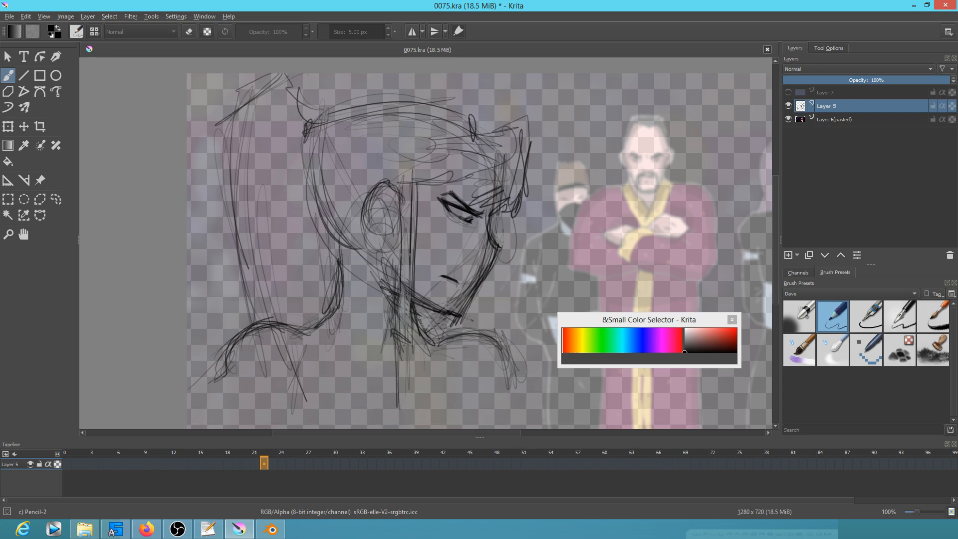
Play and scrub the Blender edit to the side-view shot near the frame 6460 marker, and return to Krita.
key(alt+Tab)
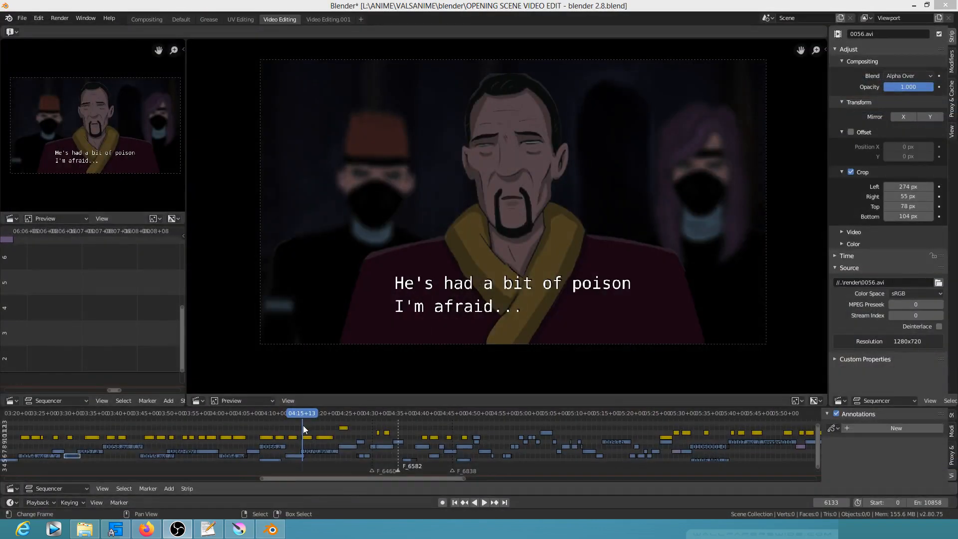
drag(304, 425, 99, 423)
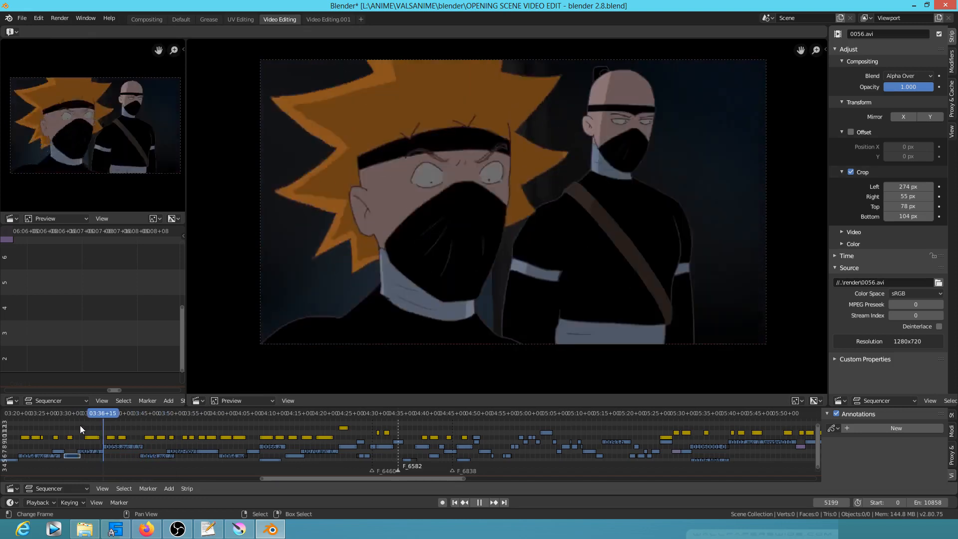
click(66, 429)
drag(66, 429, 364, 481)
scroll(365, 427, up, 3)
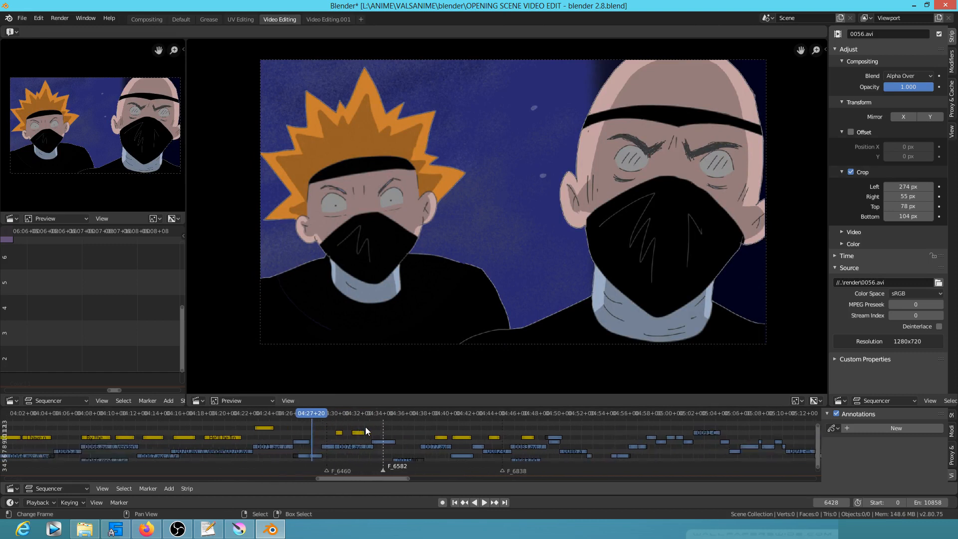
key(space)
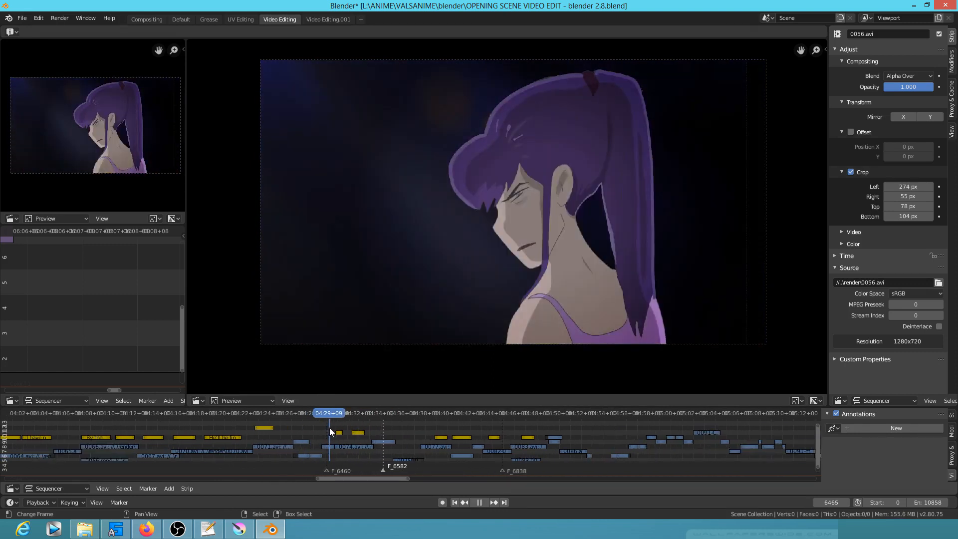
key(space)
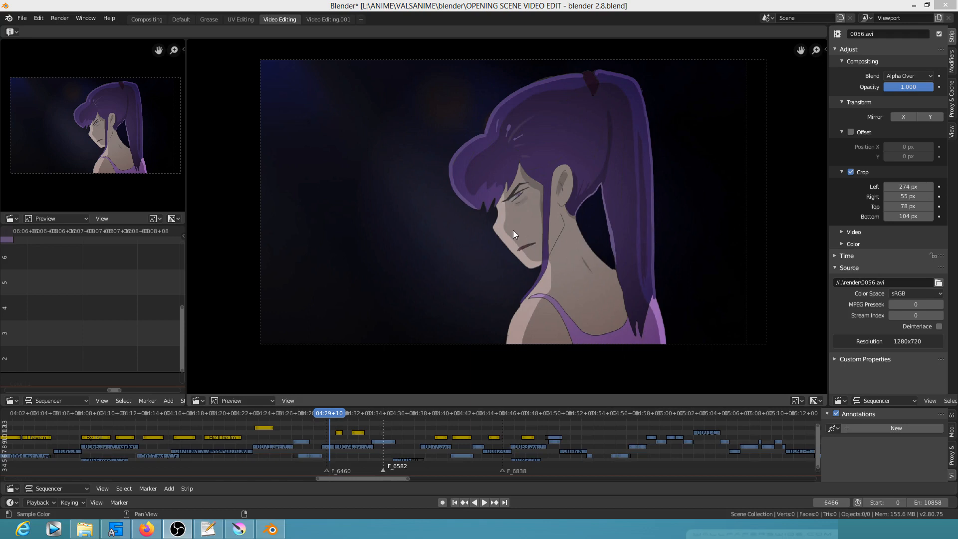
right_click(109, 4)
click(378, 111)
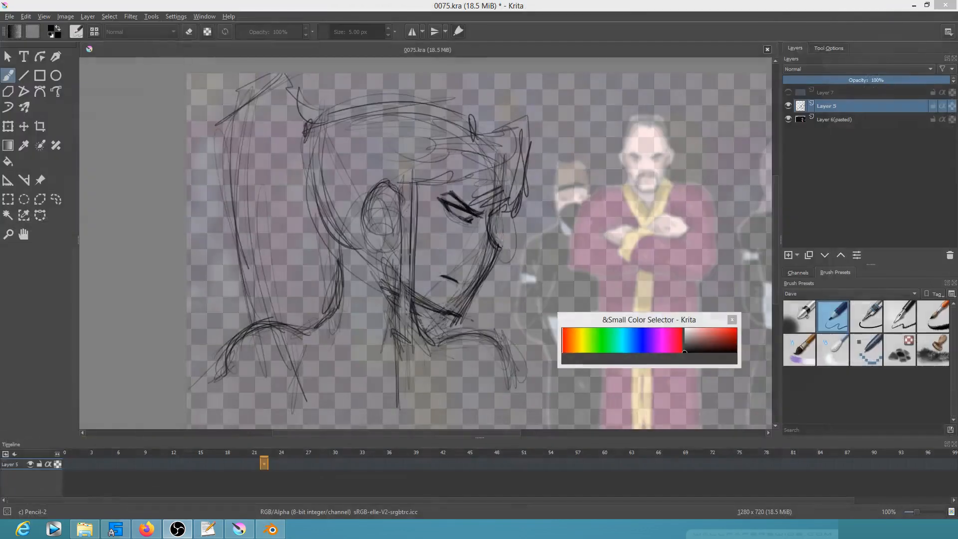
Continue the back shoulder line towards the image border and extend the canvas on the ponytail's side.
drag(252, 335, 221, 373)
drag(244, 362, 187, 381)
click(267, 433)
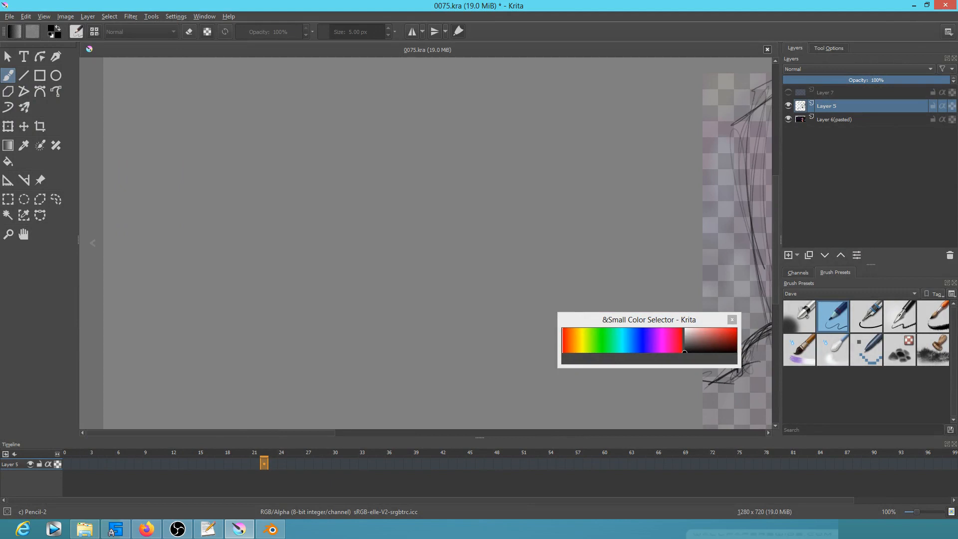
click(228, 463)
key(Home)
click(94, 243)
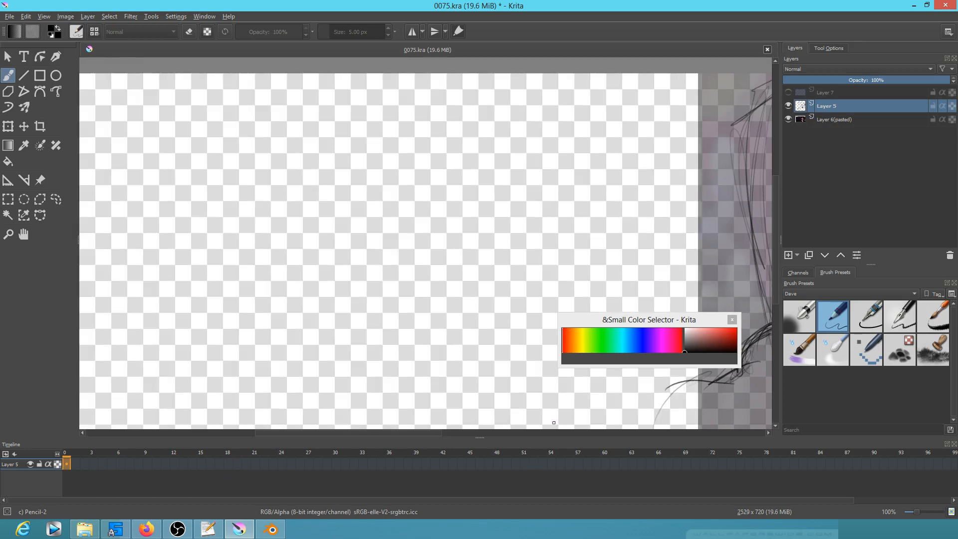
Inspect the widened canvas by toggling the visibility of Layer 7, Layer 5 and Layer 6(pasted) off and on.
scroll(524, 225, down, 4)
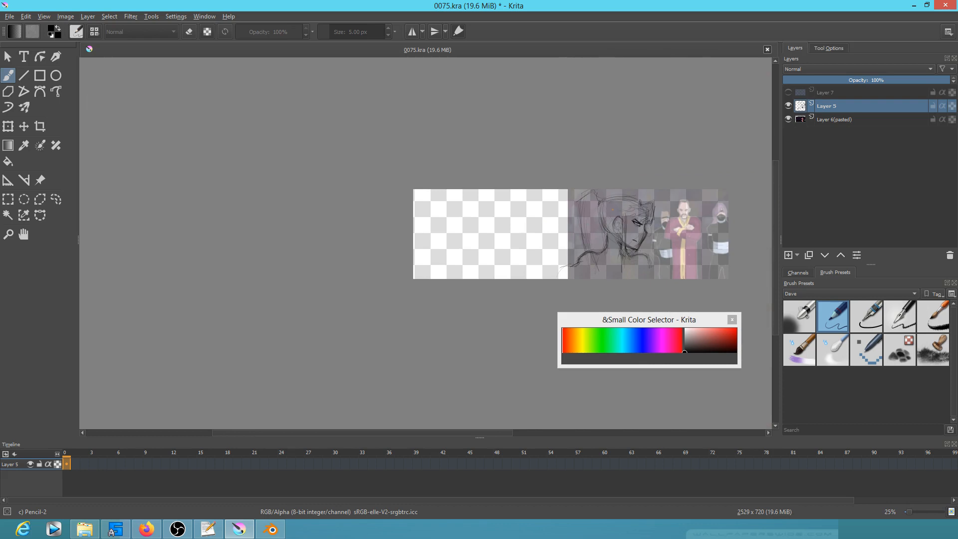
drag(587, 233, 504, 230)
click(790, 93)
click(790, 92)
click(791, 108)
click(791, 108)
click(792, 120)
click(791, 120)
click(791, 122)
click(791, 122)
click(792, 105)
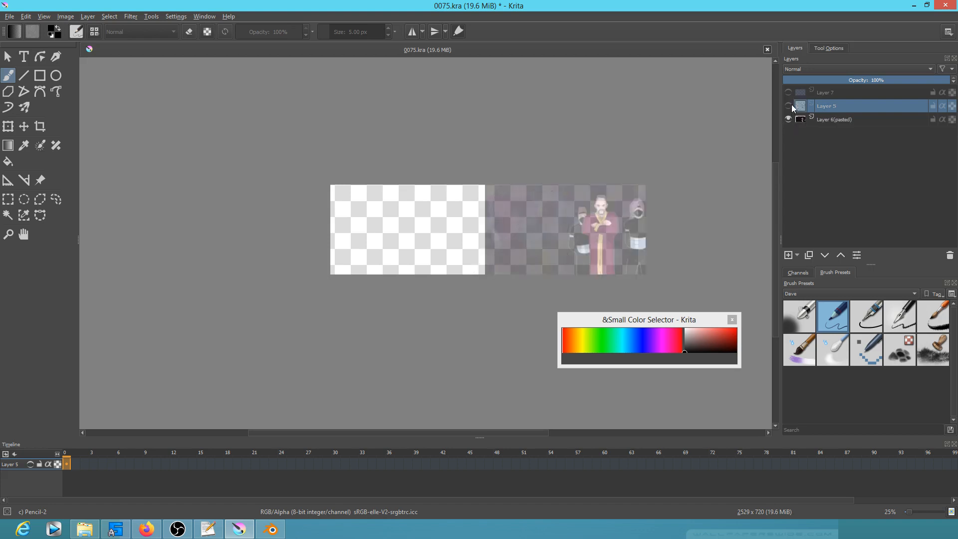
click(791, 106)
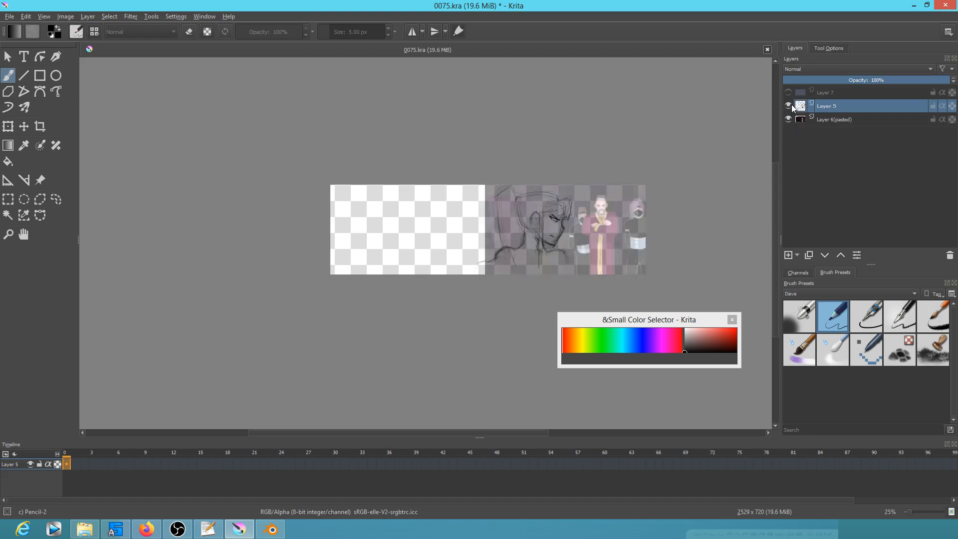
Save 0075.kra, close Krita, and reopen 0075.kra from the recent files after restarting the program.
click(10, 18)
click(20, 61)
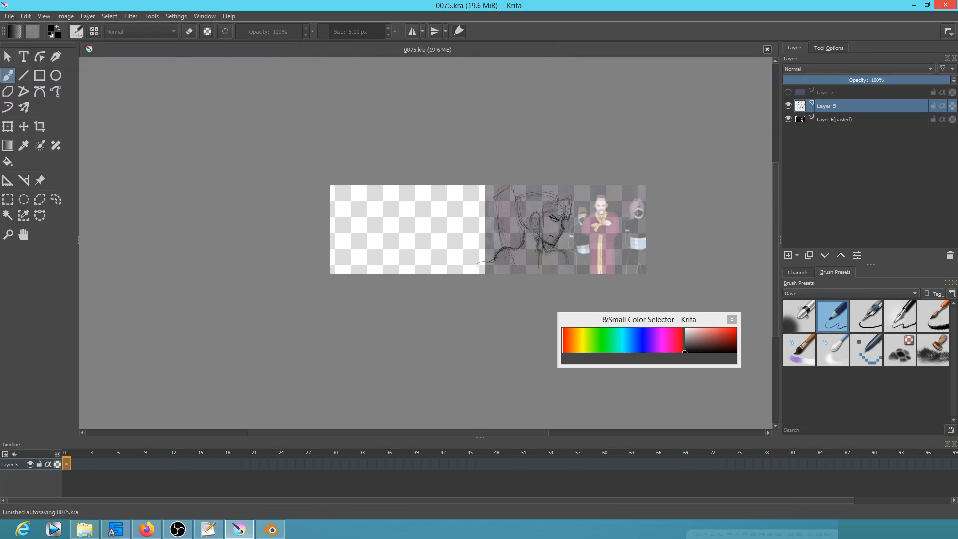
click(951, 7)
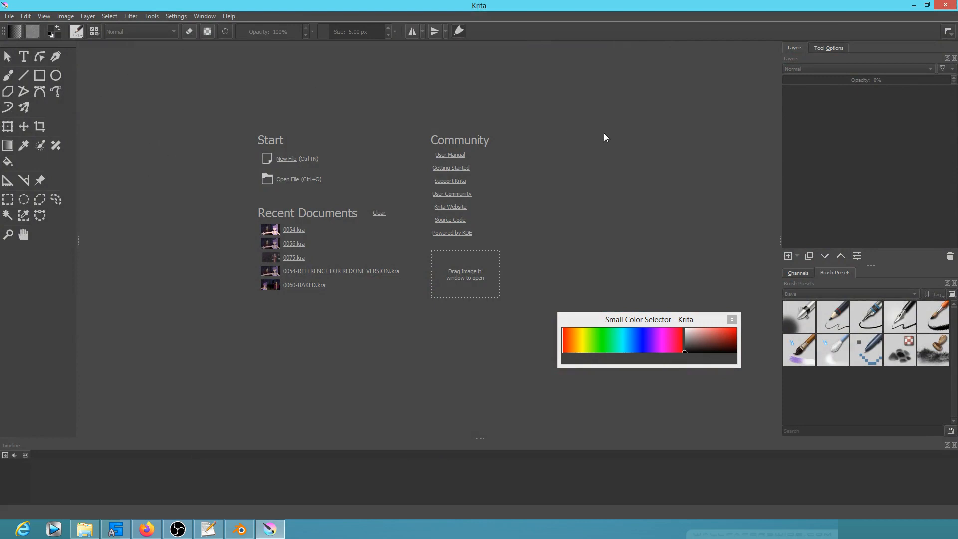
click(9, 16)
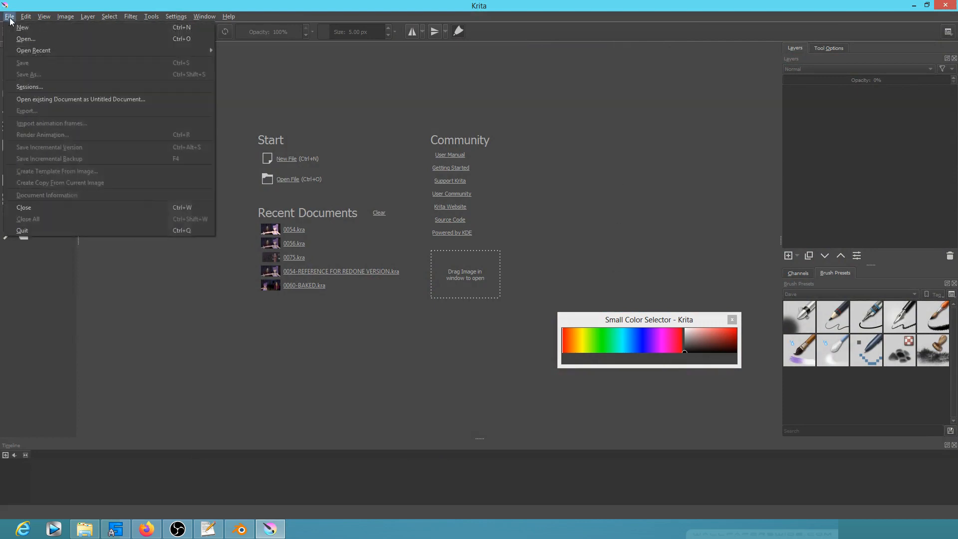
mouse_move(21, 50)
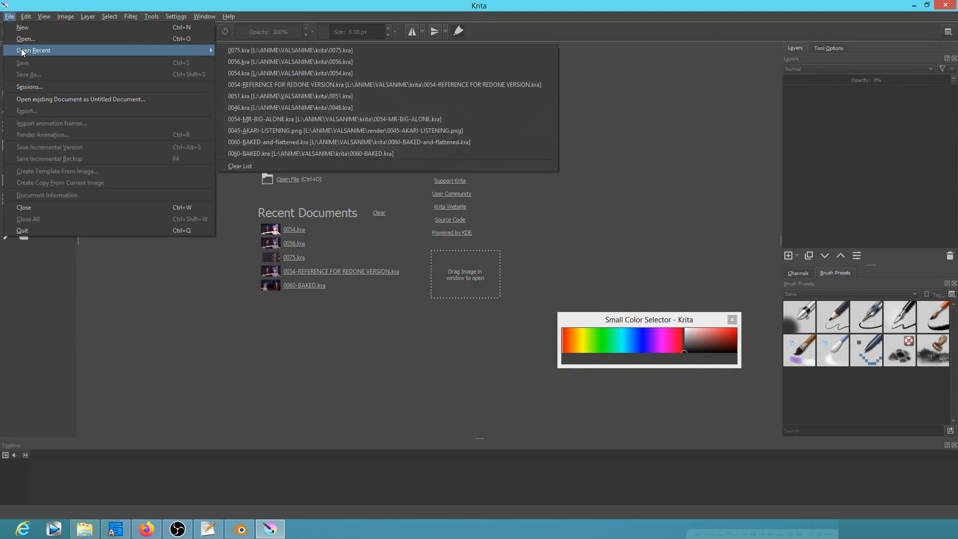
click(314, 54)
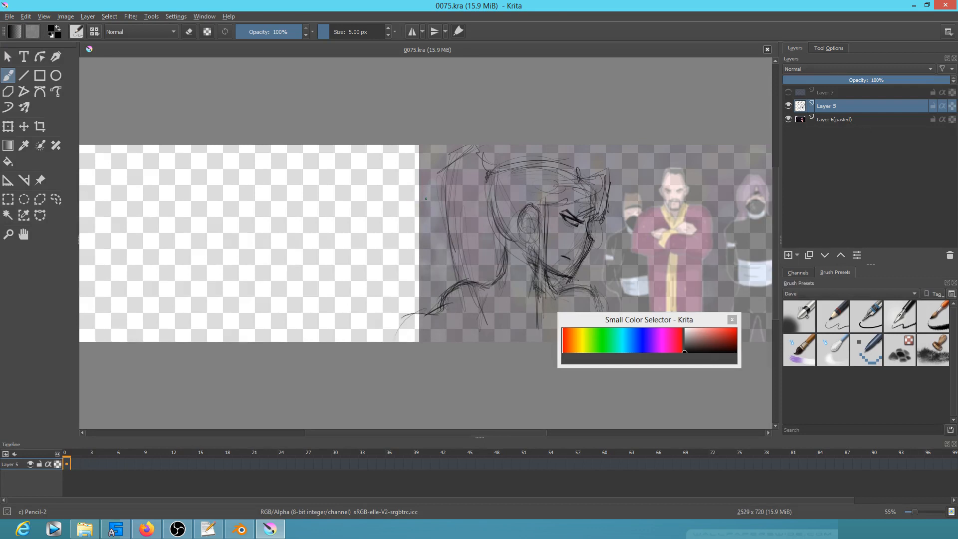
Examine the reopened drawing's content by hiding Layer 5 and Layer 6(pasted) and showing both again.
mouse_move(588, 213)
mouse_down()
mouse_move(415, 194)
mouse_move(405, 205)
mouse_up()
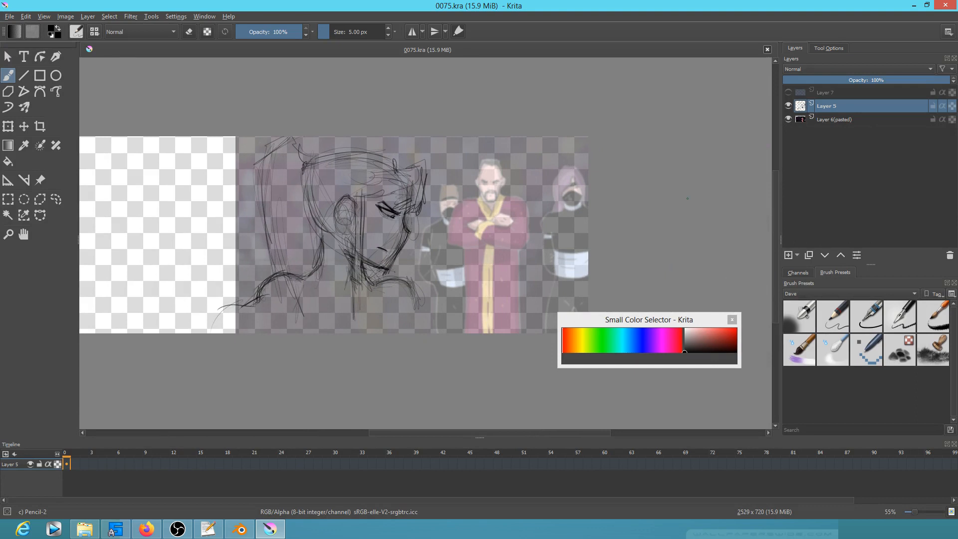
scroll(522, 227, up, 3)
scroll(522, 227, down, 3)
click(788, 105)
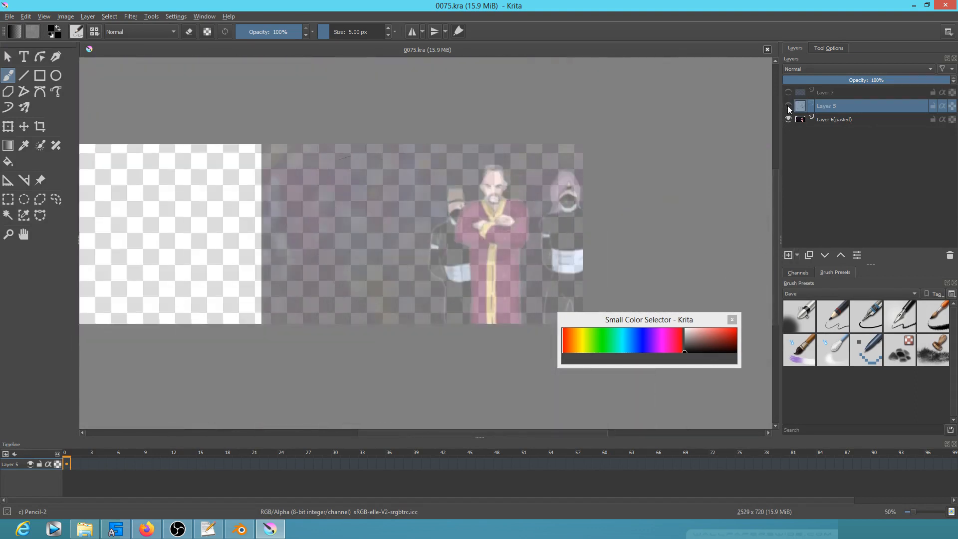
click(788, 118)
drag(526, 215, 582, 217)
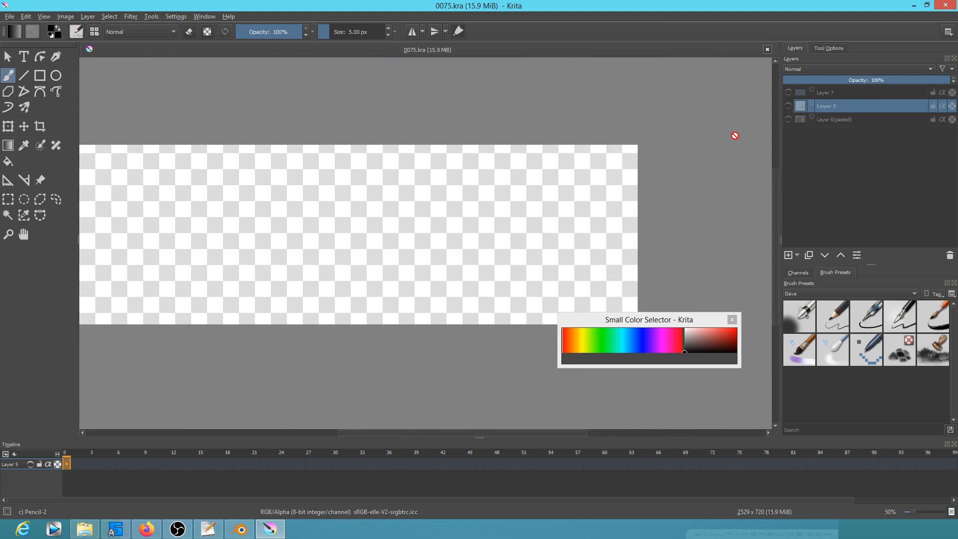
click(788, 106)
click(788, 120)
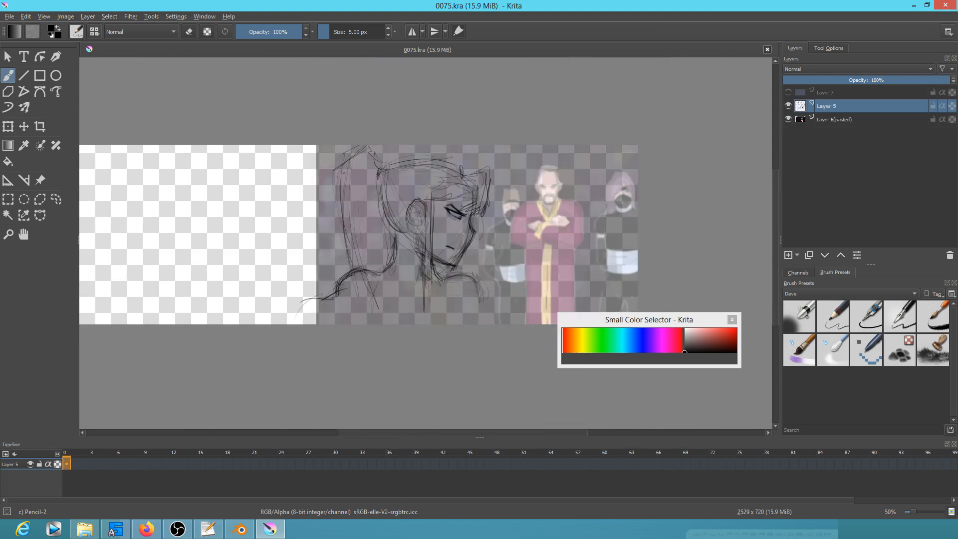
Crop the canvas to the original image area at 1281 x 720 px, removing the empty extension, and save the file.
click(40, 127)
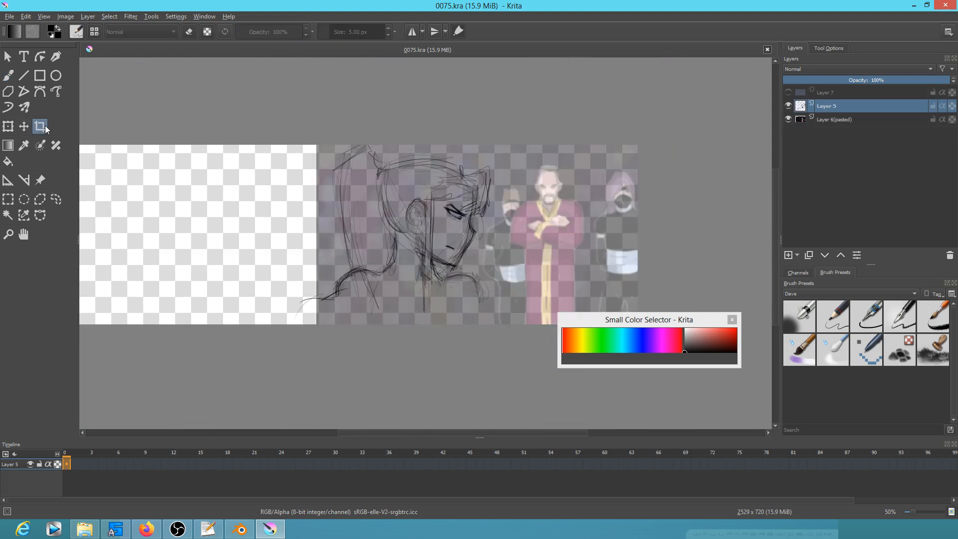
click(324, 131)
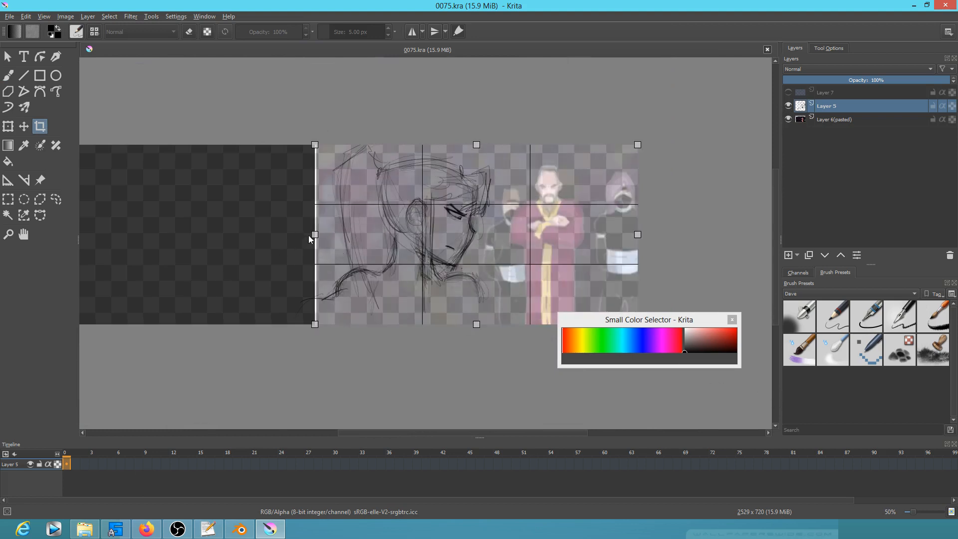
drag(316, 234, 319, 233)
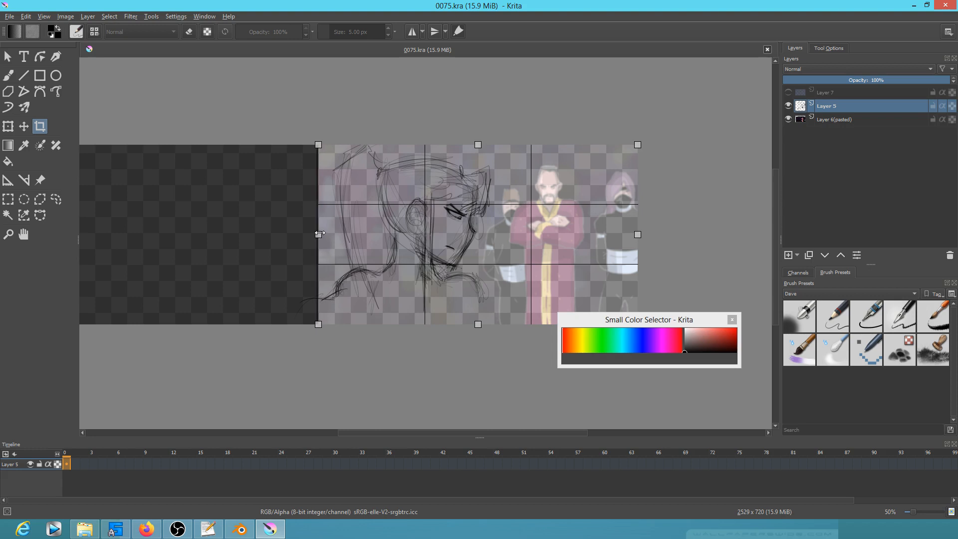
key(Return)
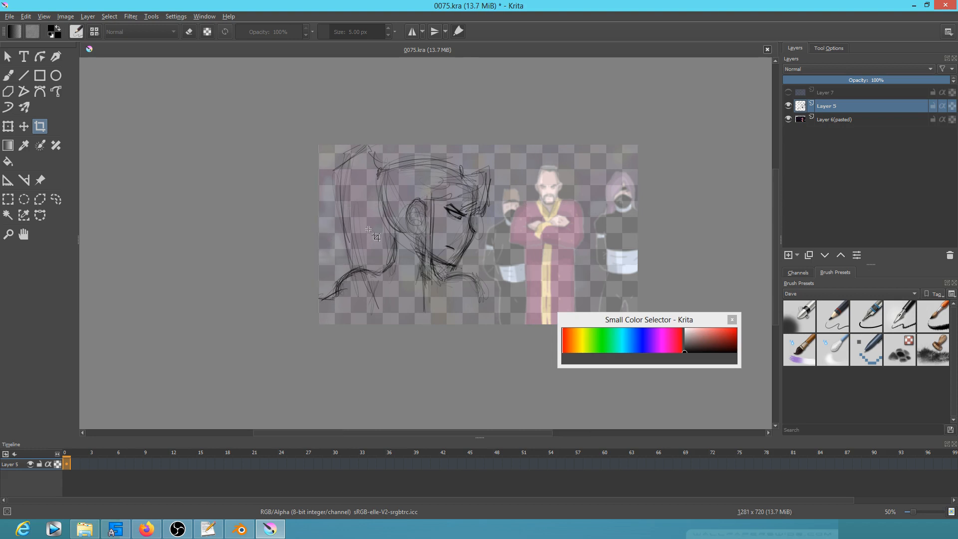
click(9, 17)
click(19, 64)
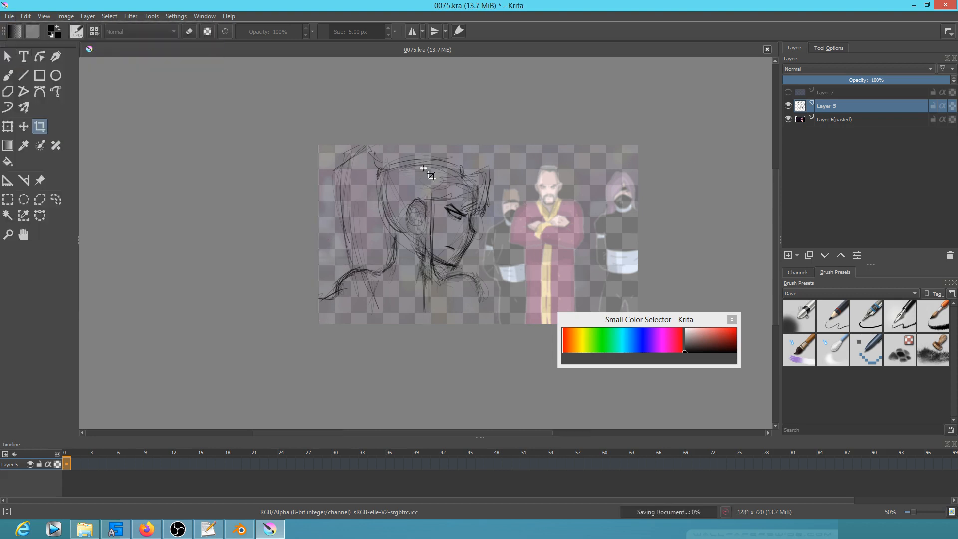
Rename Layer 5 as sketch.
drag(553, 240, 455, 226)
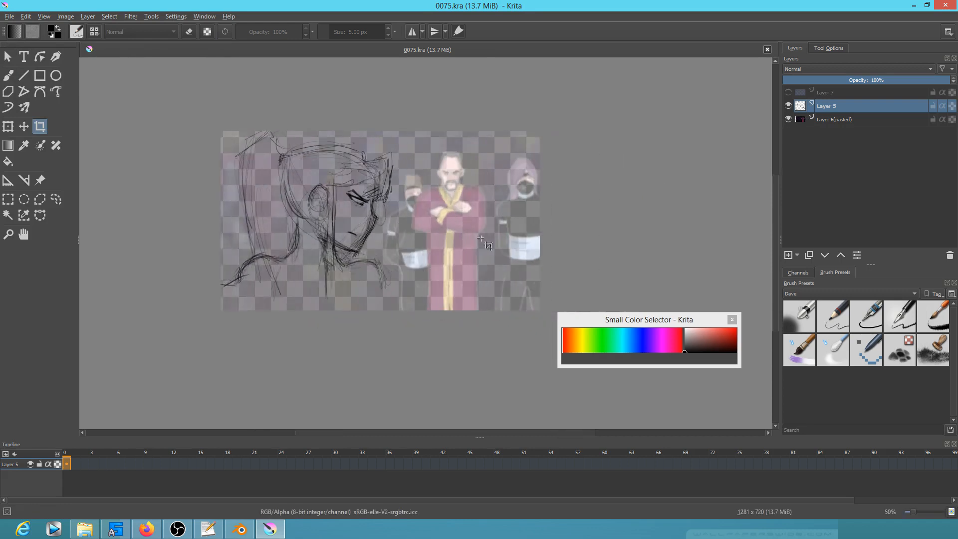
double_click(829, 106)
text(sketch)
key(Return)
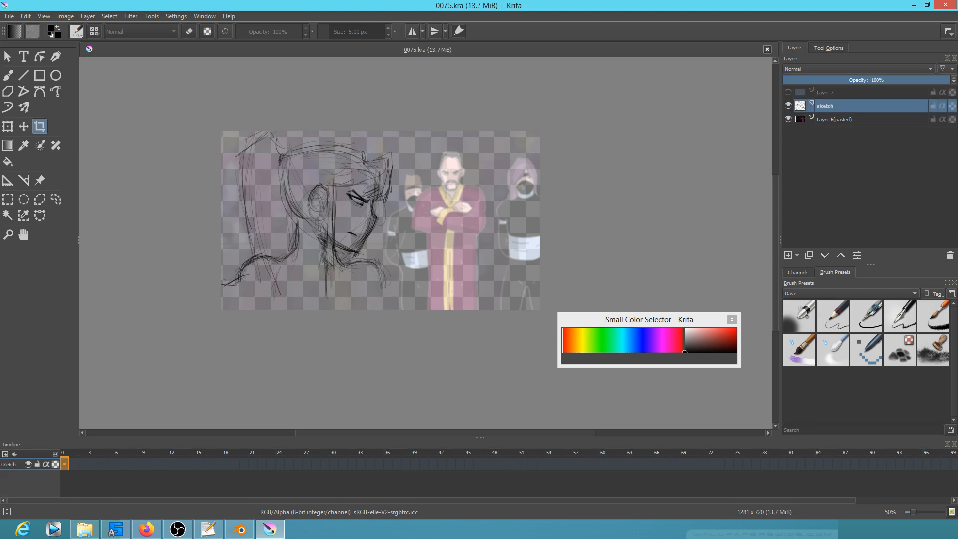
Put the sketch layer into a group and rename the group as akari.
key(ctrl+g)
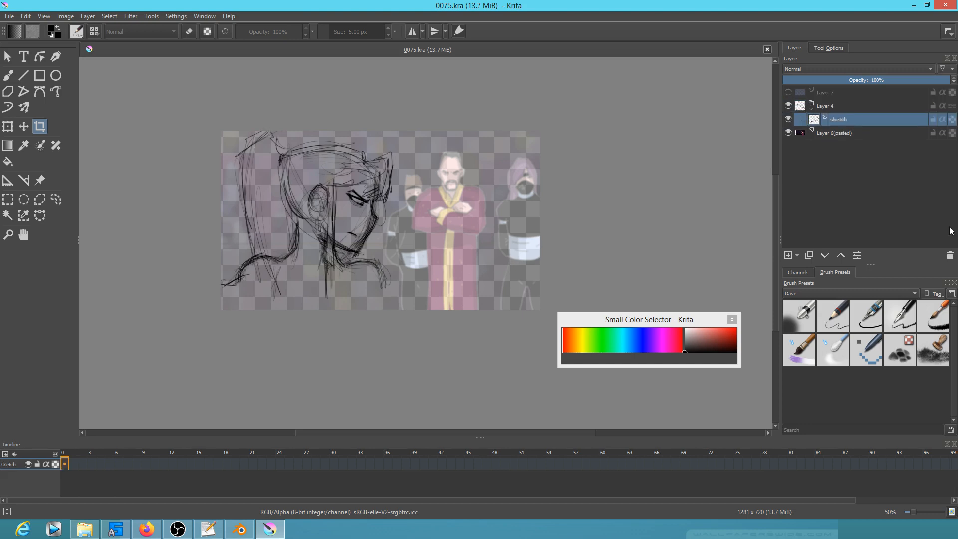
double_click(836, 106)
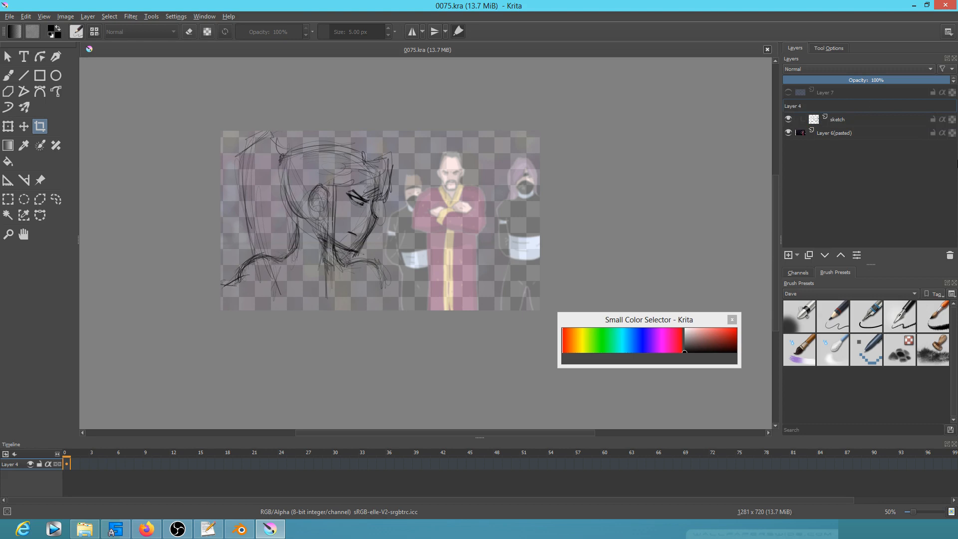
key(BackSpace)
key(BackSpace)
key(BackSpace)
key(BackSpace)
key(BackSpace)
key(BackSpace)
key(BackSpace)
text(akari)
key(Return)
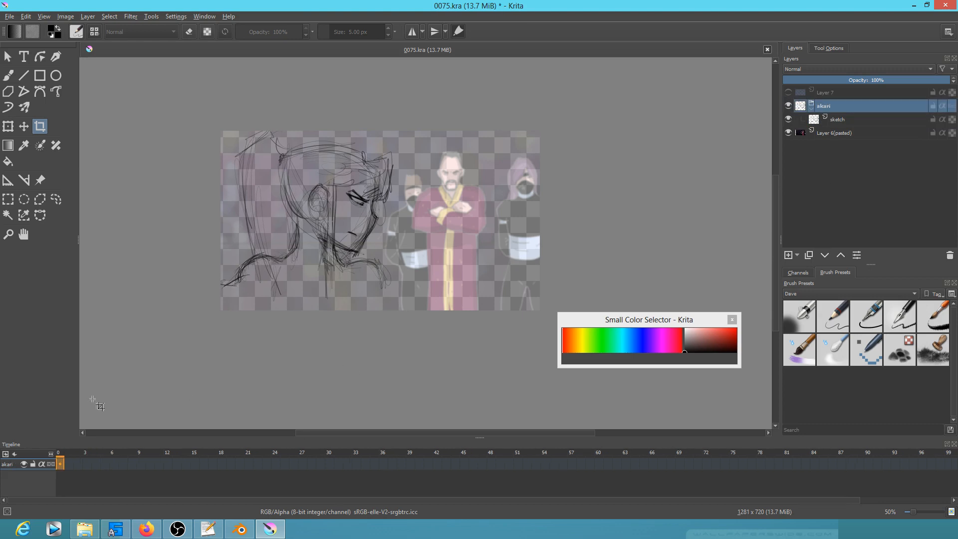
Create a blank keyframe at frame 6 of the sketch layer and enable the layer's onion skins.
click(837, 120)
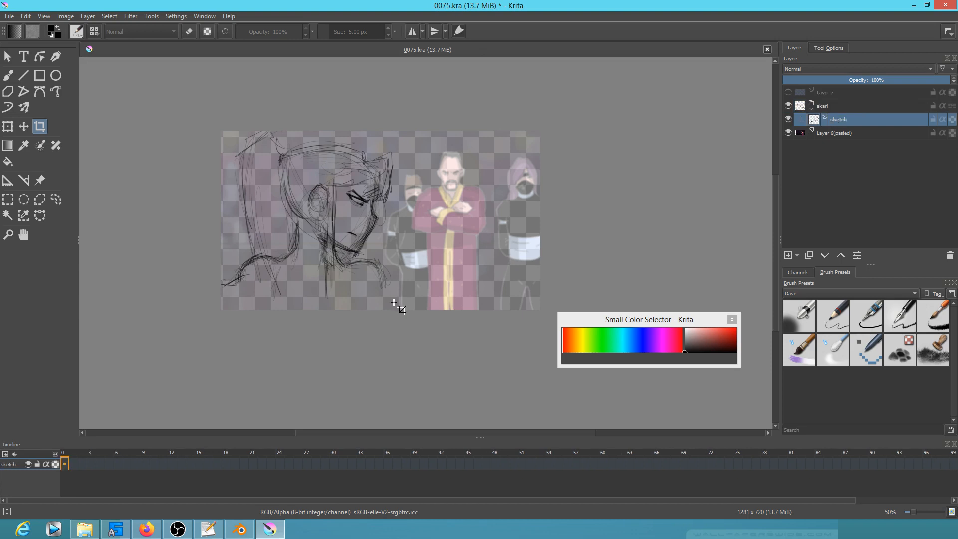
click(65, 465)
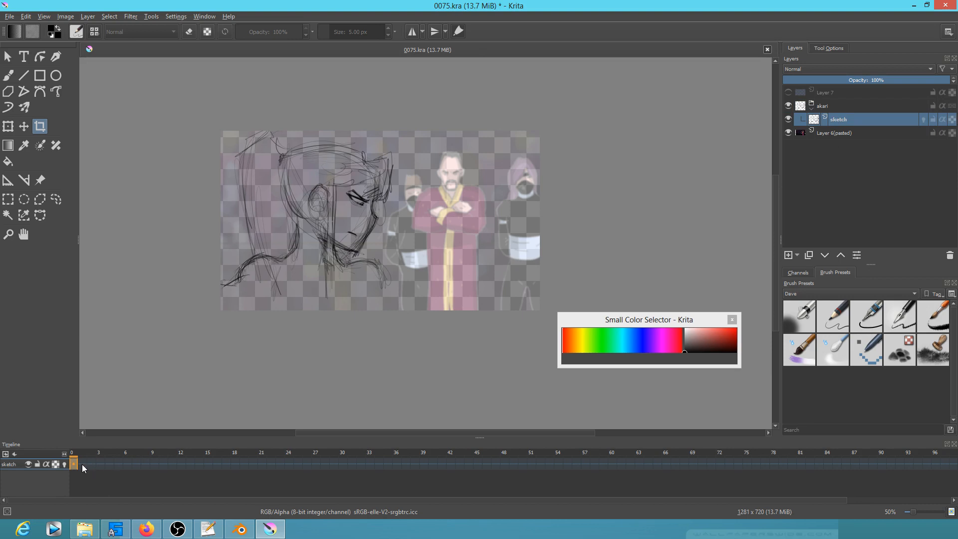
mouse_move(82, 464)
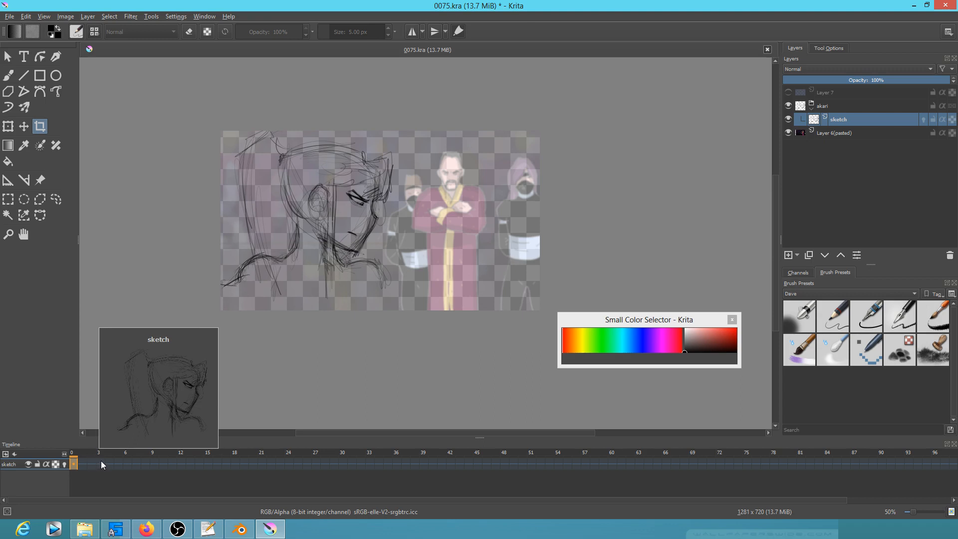
click(103, 463)
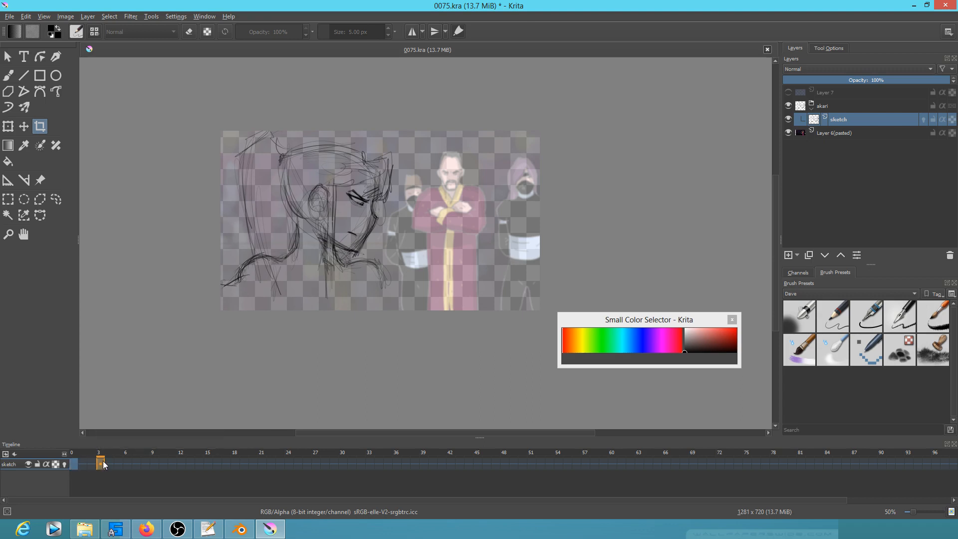
key(Delete)
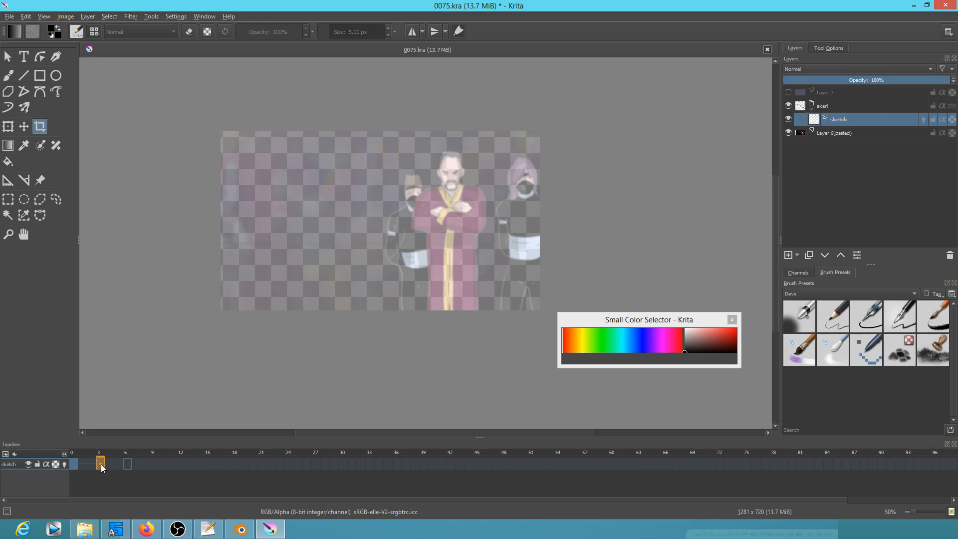
key(ctrl+z)
click(127, 463)
click(65, 464)
Sketch both shoulder lines and the sides of the neck on frame 6, checking them against the onion skin.
key(b)
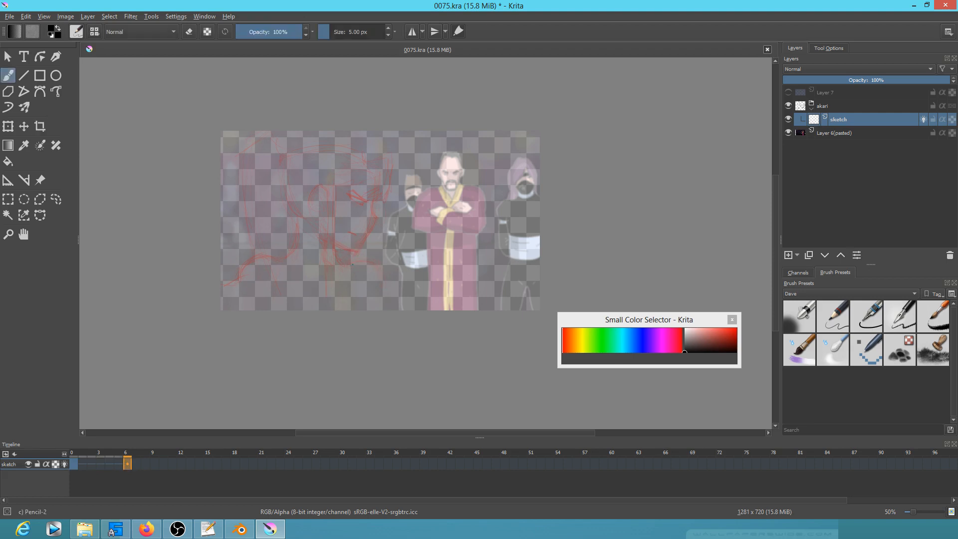
mouse_move(276, 259)
mouse_down()
mouse_move(245, 262)
mouse_move(216, 293)
mouse_up()
drag(290, 255, 296, 221)
mouse_move(333, 255)
mouse_down()
mouse_move(331, 233)
mouse_move(338, 289)
mouse_move(388, 254)
mouse_up()
click(65, 464)
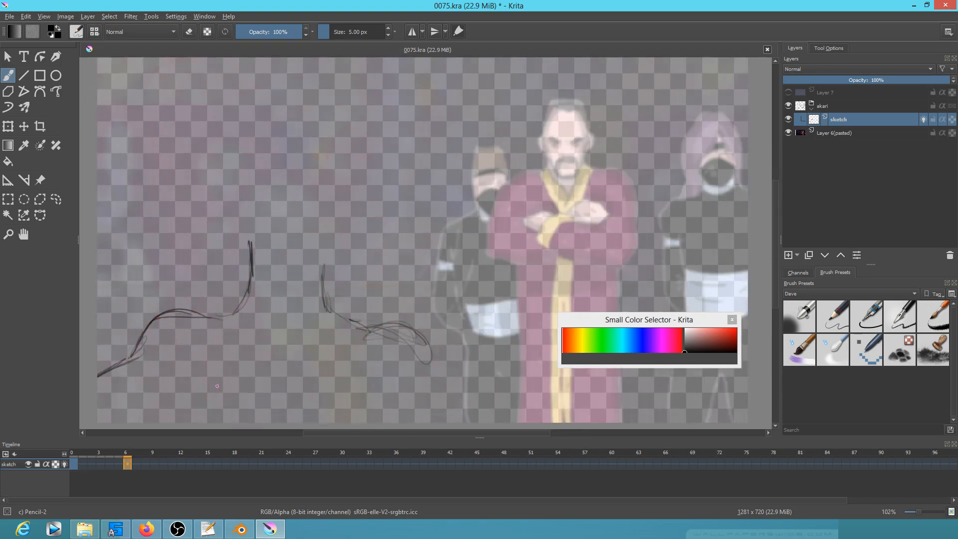
key(ctrl+z)
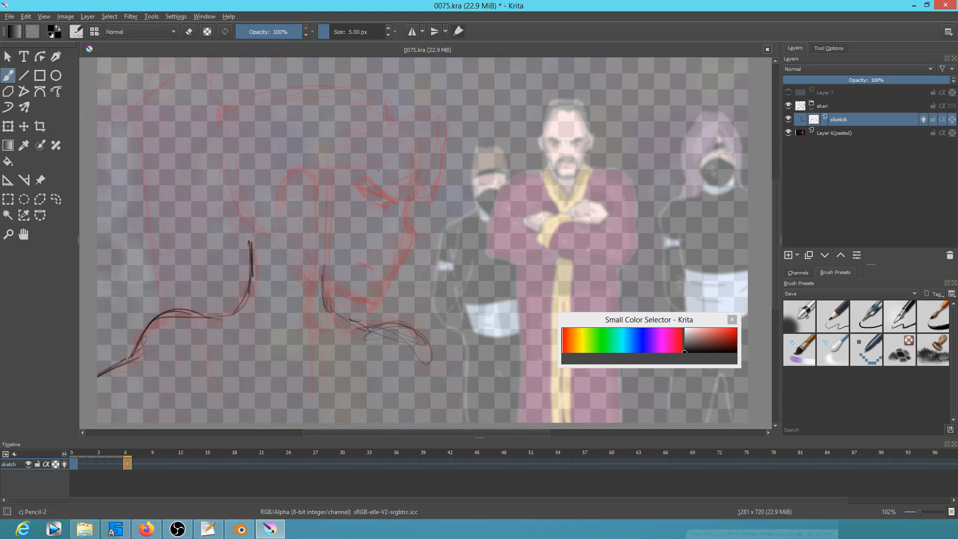
key(ctrl+z)
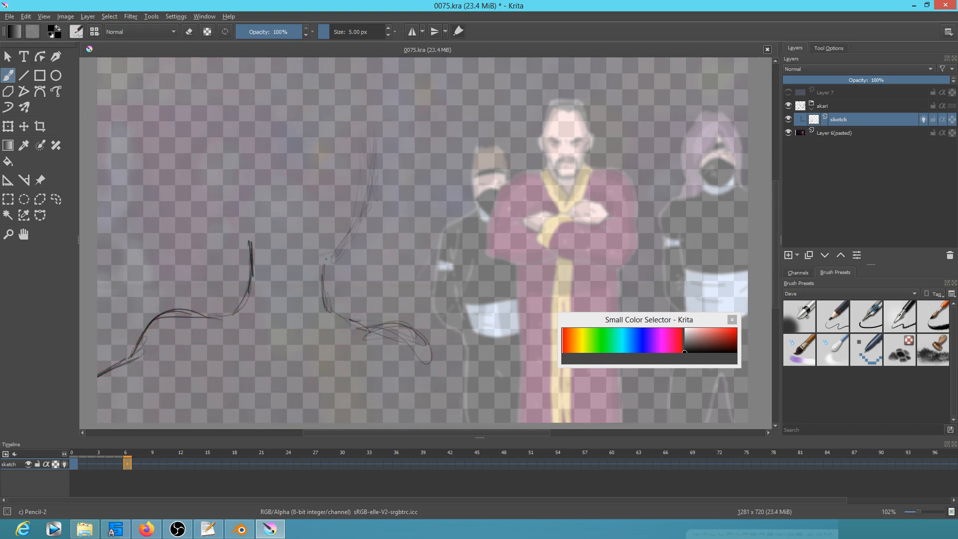
Sketch the woman's cheek and jaw lines on frame 6 with long vertical hair strands beside the neck.
mouse_move(328, 257)
mouse_down()
mouse_move(364, 207)
mouse_move(356, 231)
mouse_move(361, 207)
mouse_up()
mouse_move(238, 198)
mouse_down()
mouse_move(242, 216)
mouse_move(277, 246)
mouse_up()
drag(257, 242, 260, 343)
drag(250, 196, 251, 220)
drag(251, 218, 241, 377)
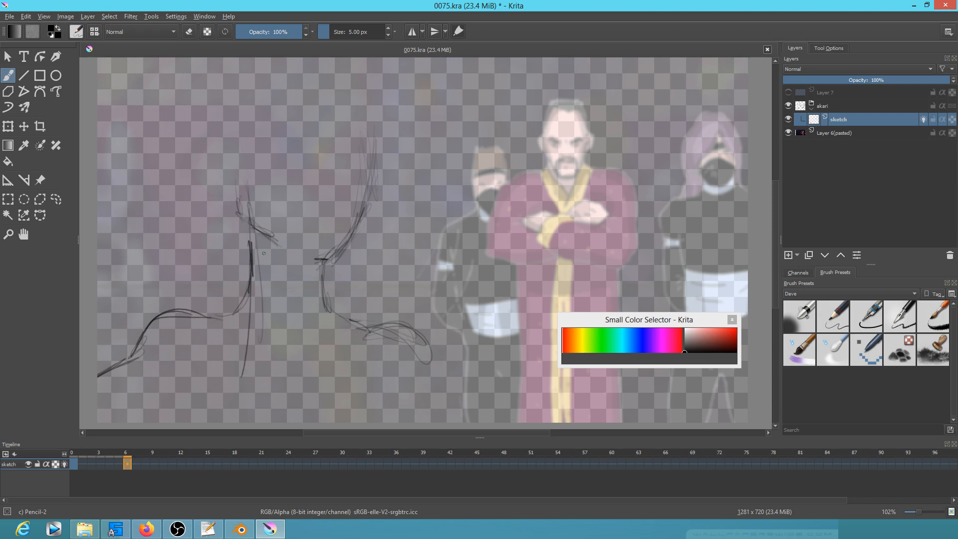
drag(249, 160, 229, 334)
drag(378, 215, 374, 319)
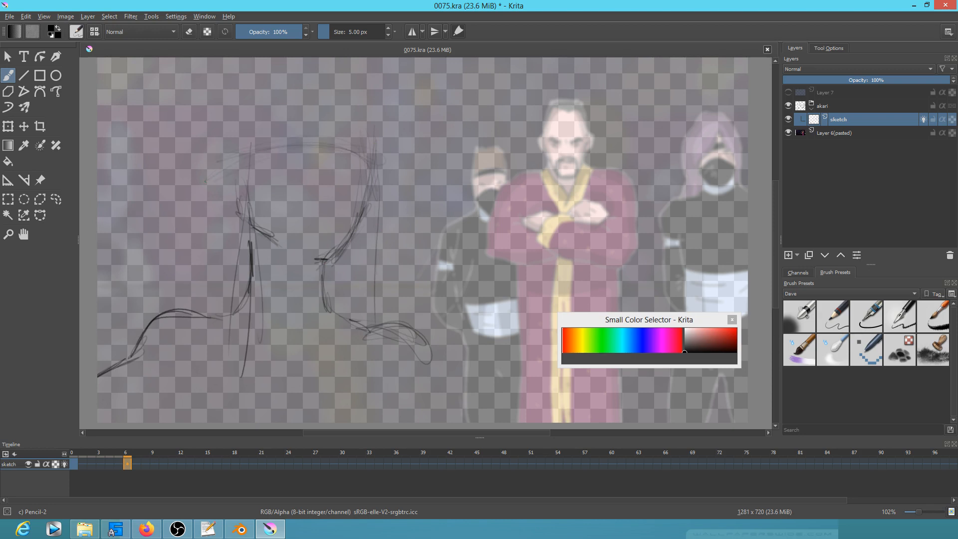
Sketch the face's vertical guideline and the tied hair tuft on top of the head on frame 6.
drag(319, 164, 318, 249)
drag(305, 78, 337, 250)
drag(323, 178, 302, 225)
drag(329, 184, 276, 231)
drag(299, 199, 277, 219)
drag(330, 203, 303, 231)
mouse_move(341, 175)
mouse_down()
mouse_move(322, 221)
mouse_move(332, 219)
mouse_move(272, 229)
mouse_move(277, 236)
mouse_move(234, 152)
mouse_up()
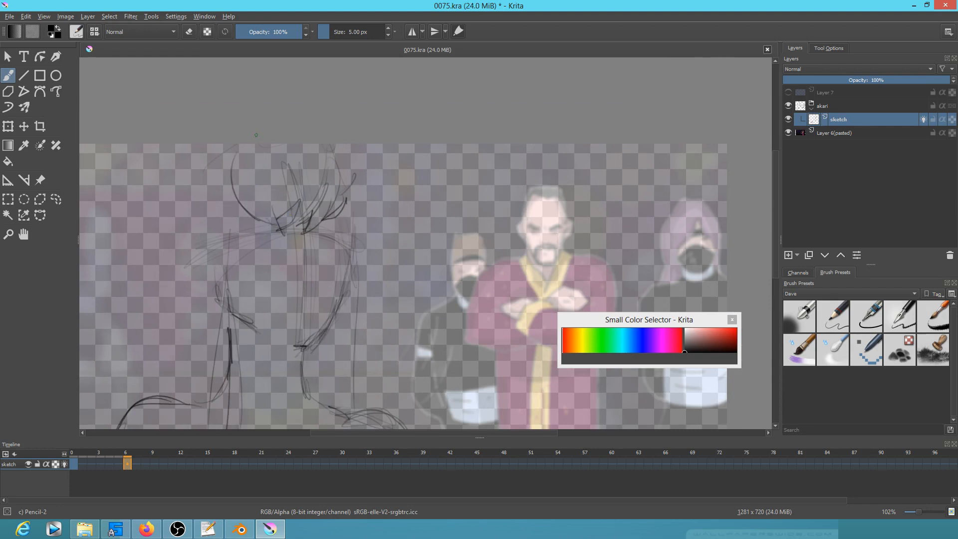
Reinforce the outer edge of the face on frame 6 and compare it with the previous keyframe.
drag(348, 214, 345, 292)
drag(353, 260, 322, 330)
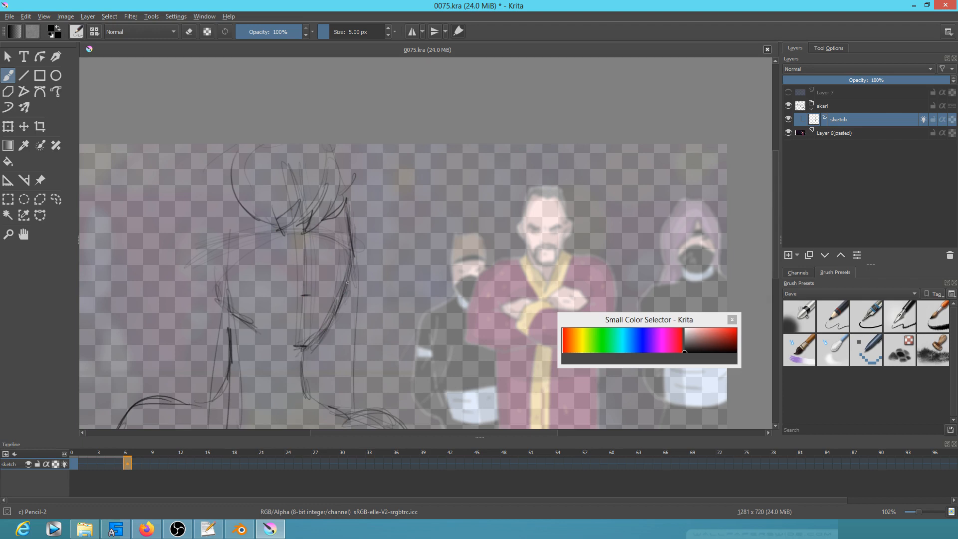
key(Left)
key(Right)
Duplicate the frame 6 drawing to frame 9 and erase the head there with a freehand selection, keeping the shoulders.
click(155, 463)
key(l)
mouse_move(353, 123)
mouse_down()
mouse_move(259, 115)
mouse_move(425, 234)
mouse_move(365, 120)
mouse_up()
key(Delete)
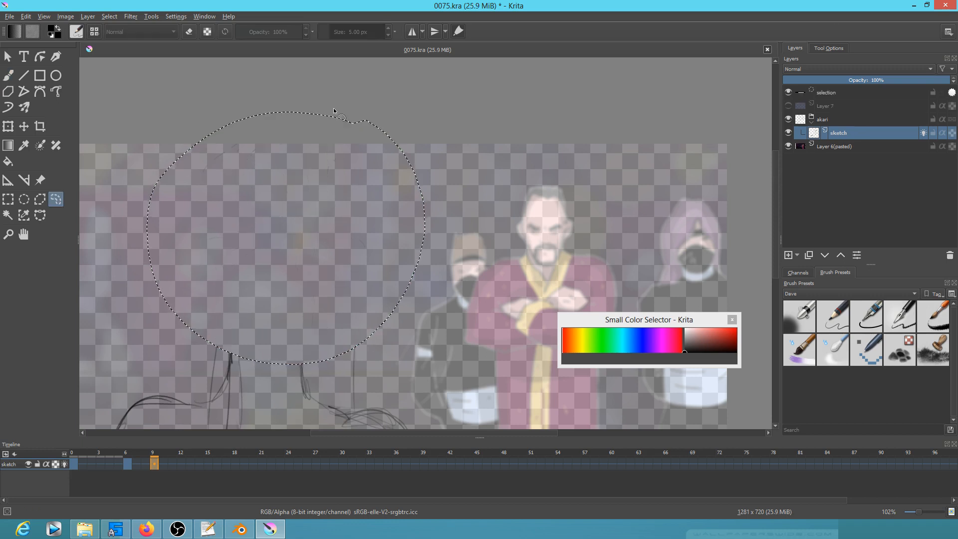
key(ctrl+shift+a)
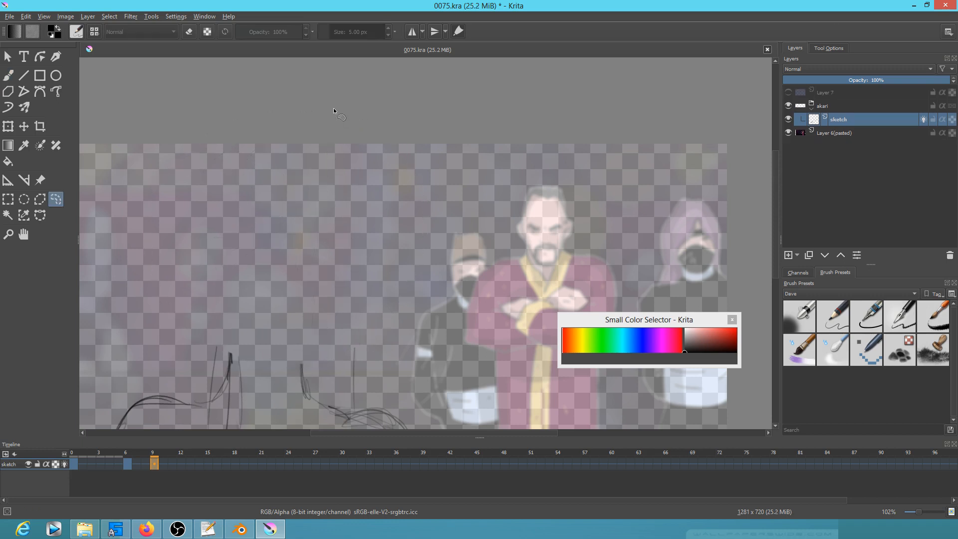
Sketch a pointed, V-shaped chin between the neck lines on frame 9.
key(b)
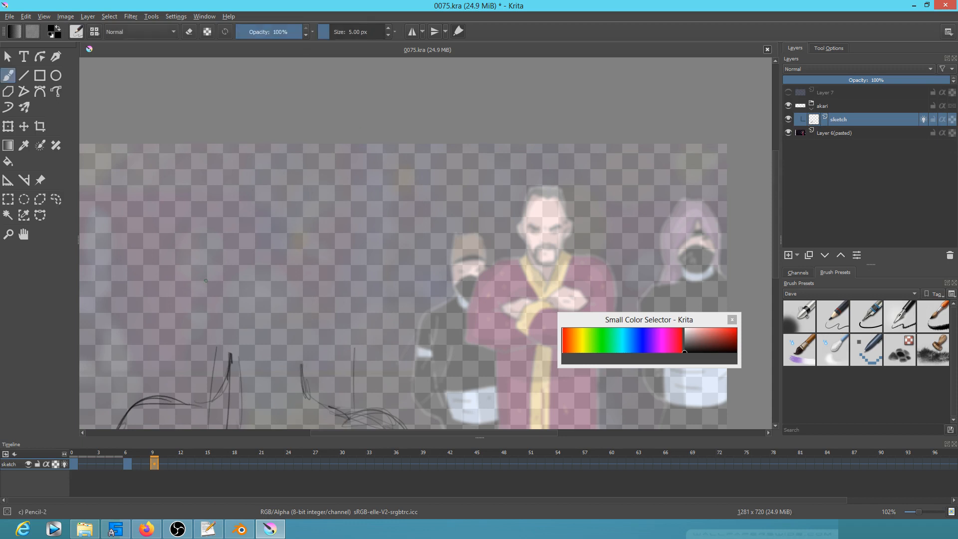
drag(235, 375, 239, 368)
drag(376, 314, 394, 231)
drag(238, 279, 278, 320)
drag(278, 320, 312, 291)
drag(283, 314, 318, 288)
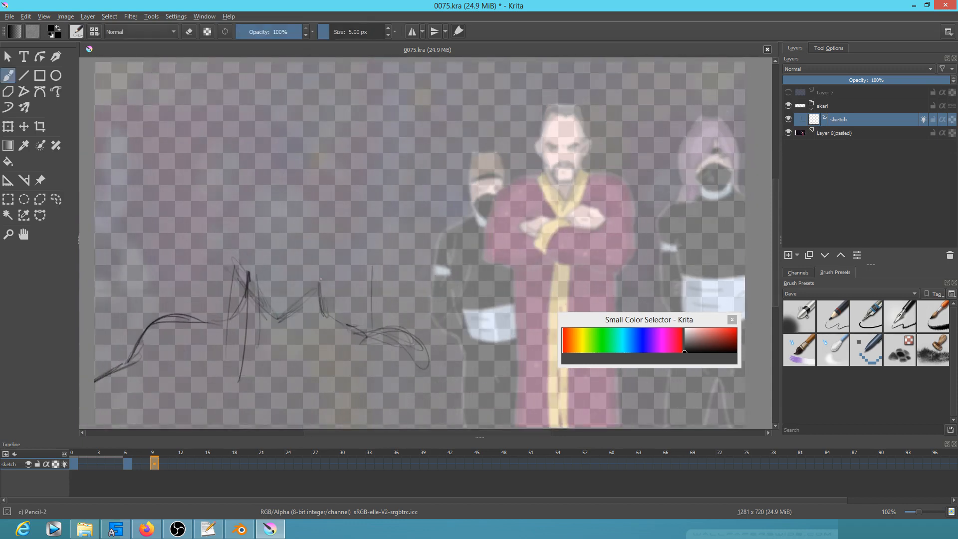
Sketch the rounded skull above the chin on frame 9 and join it to the jaw on both sides.
drag(215, 233, 209, 162)
drag(365, 210, 369, 160)
drag(335, 108, 244, 106)
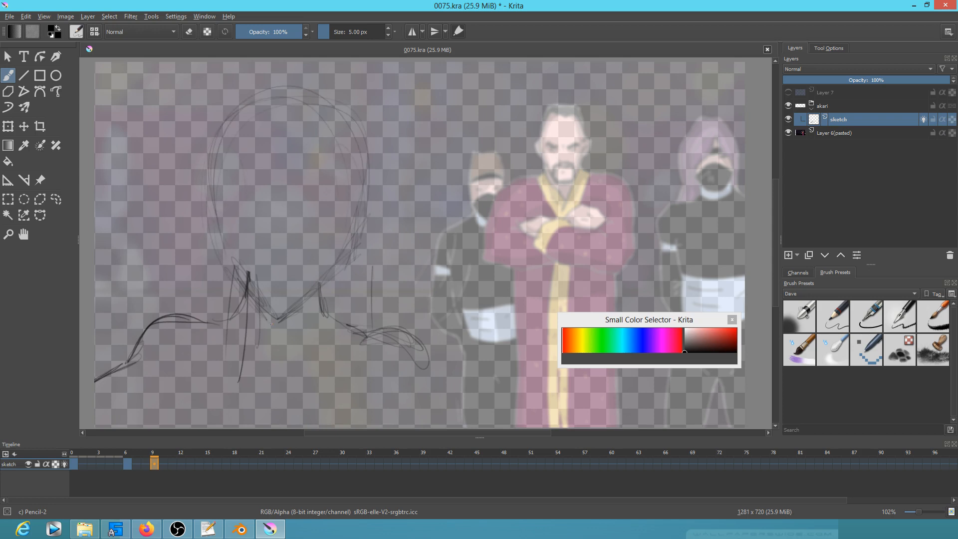
drag(216, 209, 237, 279)
drag(222, 230, 277, 315)
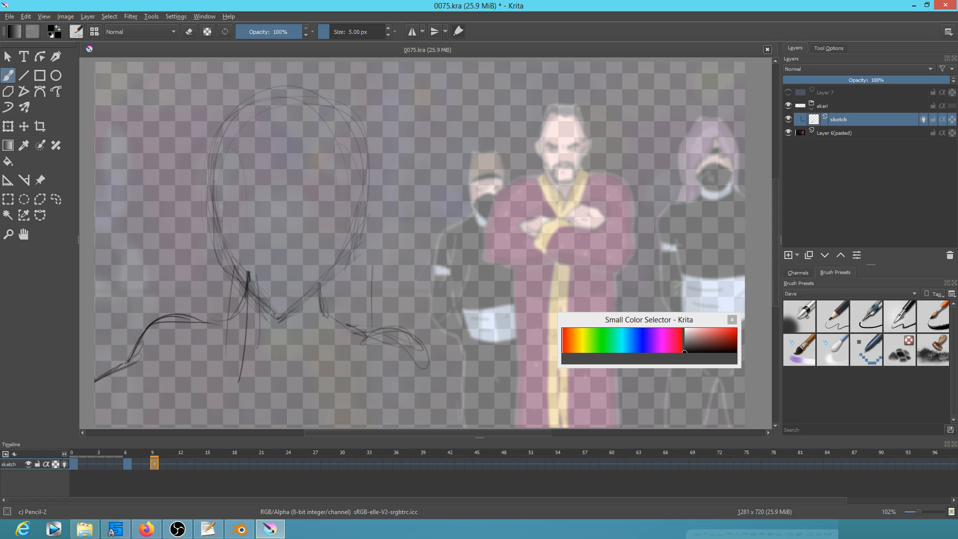
mouse_move(322, 280)
mouse_down()
mouse_move(290, 317)
mouse_move(347, 205)
mouse_up()
Sketch long hair locks hanging down from both sides of the face on frame 9.
mouse_move(347, 228)
mouse_down()
mouse_move(338, 417)
mouse_move(331, 414)
mouse_up()
mouse_move(223, 244)
mouse_down()
mouse_move(240, 382)
mouse_move(219, 384)
mouse_move(232, 385)
mouse_up()
drag(215, 257, 218, 412)
drag(228, 274, 228, 334)
drag(225, 253, 231, 396)
drag(230, 273, 232, 371)
drag(335, 236, 339, 385)
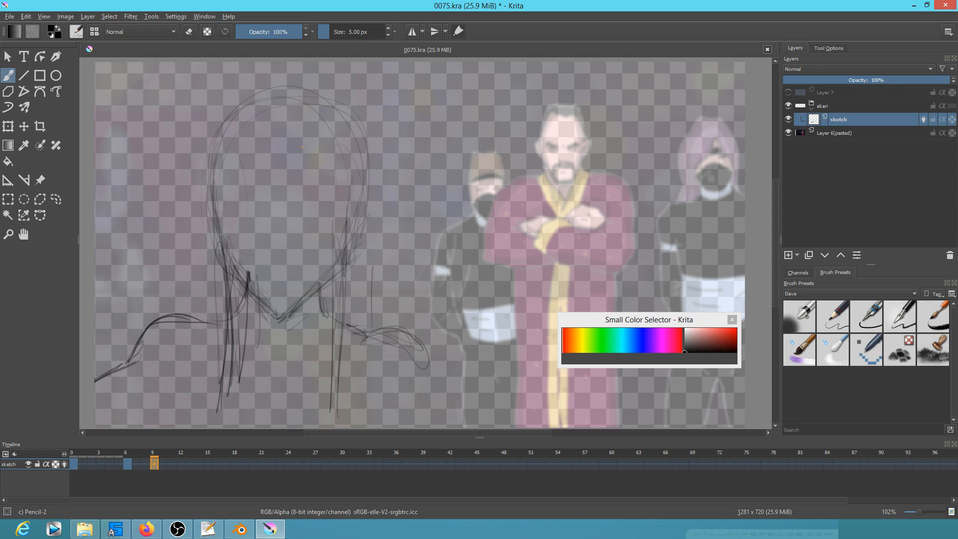
Sketch the horizontal eye line and the vertical centre line of the face on frame 9.
mouse_move(242, 195)
mouse_down()
mouse_move(259, 222)
mouse_move(286, 222)
mouse_move(318, 189)
mouse_up()
mouse_move(257, 302)
mouse_down()
mouse_move(288, 265)
mouse_move(358, 224)
mouse_move(341, 304)
mouse_up()
drag(280, 183, 300, 407)
drag(302, 147, 295, 372)
drag(286, 173, 298, 402)
drag(292, 90, 292, 134)
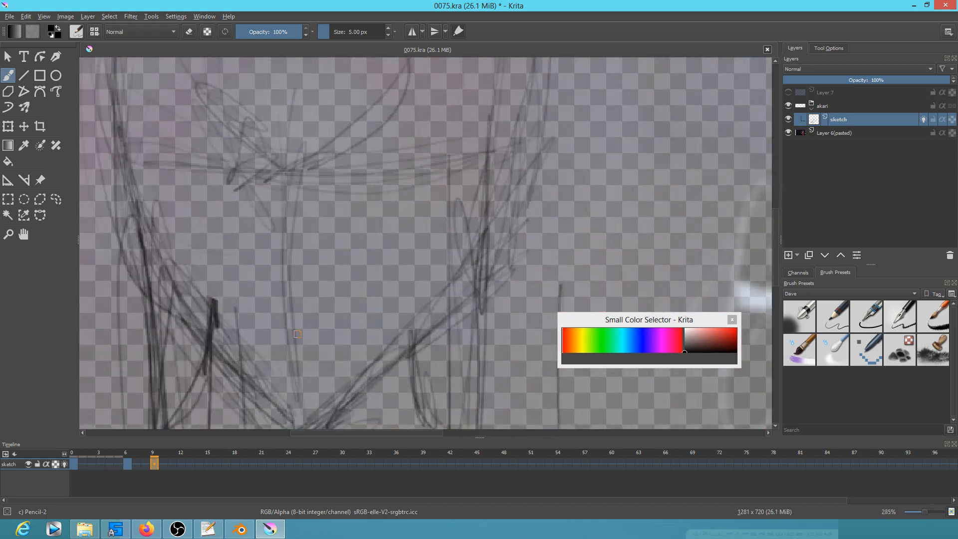
Mirror the view, reinforce the face guidelines, and sketch the eye on the side away from the men.
key(m)
drag(653, 246, 500, 280)
drag(312, 220, 568, 177)
drag(415, 214, 543, 183)
drag(330, 208, 389, 209)
drag(423, 369, 413, 114)
drag(355, 218, 387, 215)
drag(361, 207, 373, 227)
mouse_move(269, 208)
mouse_down()
mouse_move(355, 216)
mouse_move(264, 208)
mouse_move(281, 229)
mouse_up()
mouse_move(272, 235)
mouse_down()
mouse_move(310, 251)
mouse_move(370, 231)
mouse_up()
drag(328, 249, 369, 212)
Sketch the slanted upper and lower lids of the second eye on frame 9.
drag(484, 203, 552, 180)
mouse_move(454, 202)
mouse_down()
mouse_move(559, 177)
mouse_move(519, 240)
mouse_up()
drag(456, 232, 543, 195)
drag(514, 228, 442, 213)
mouse_move(506, 226)
mouse_down()
mouse_move(547, 186)
mouse_move(540, 193)
mouse_up()
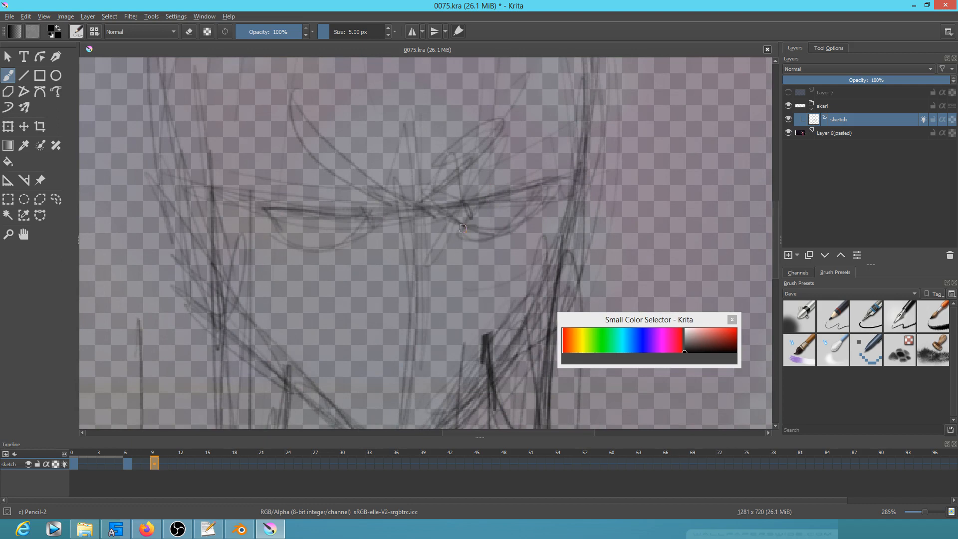
Add small pupils to both eyes, darken the lower lids, and draw low, frowning eyebrows above them.
drag(487, 224, 502, 222)
click(335, 236)
mouse_move(335, 229)
mouse_down()
mouse_move(298, 242)
mouse_move(346, 241)
mouse_up()
mouse_move(461, 228)
mouse_down()
mouse_move(516, 224)
mouse_move(542, 183)
mouse_up()
mouse_move(425, 206)
mouse_down()
mouse_move(541, 170)
mouse_move(428, 190)
mouse_move(471, 185)
mouse_up()
drag(368, 194, 265, 200)
mouse_move(265, 200)
mouse_down()
mouse_move(345, 196)
mouse_move(378, 181)
mouse_up()
mouse_move(377, 186)
mouse_down()
mouse_move(277, 199)
mouse_move(382, 188)
mouse_up()
mouse_move(299, 219)
mouse_down()
mouse_move(265, 208)
mouse_move(297, 244)
mouse_up()
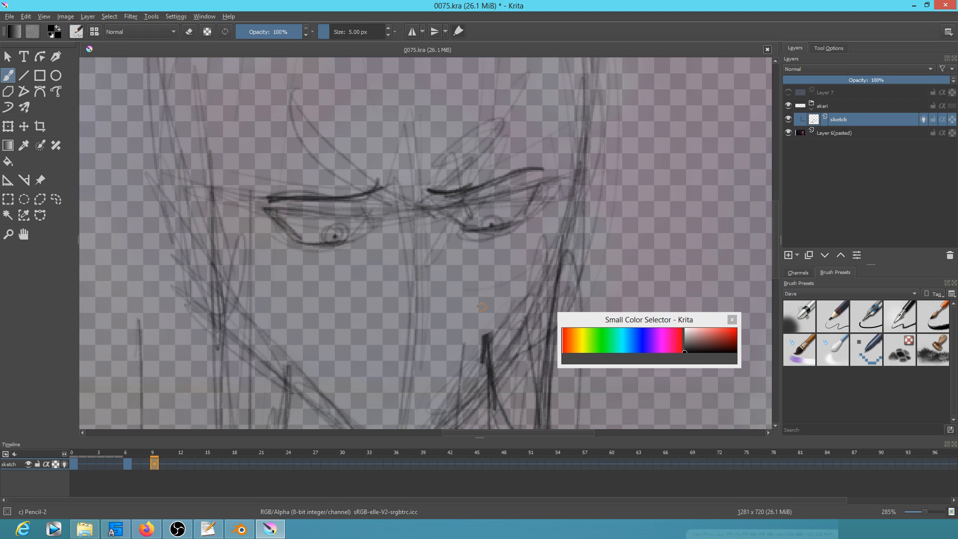
Rough in both eyes along the curved eye line of the face on frame 6.
key(Left)
mouse_move(384, 234)
mouse_down()
mouse_move(406, 372)
mouse_move(418, 385)
mouse_up()
drag(282, 147, 265, 172)
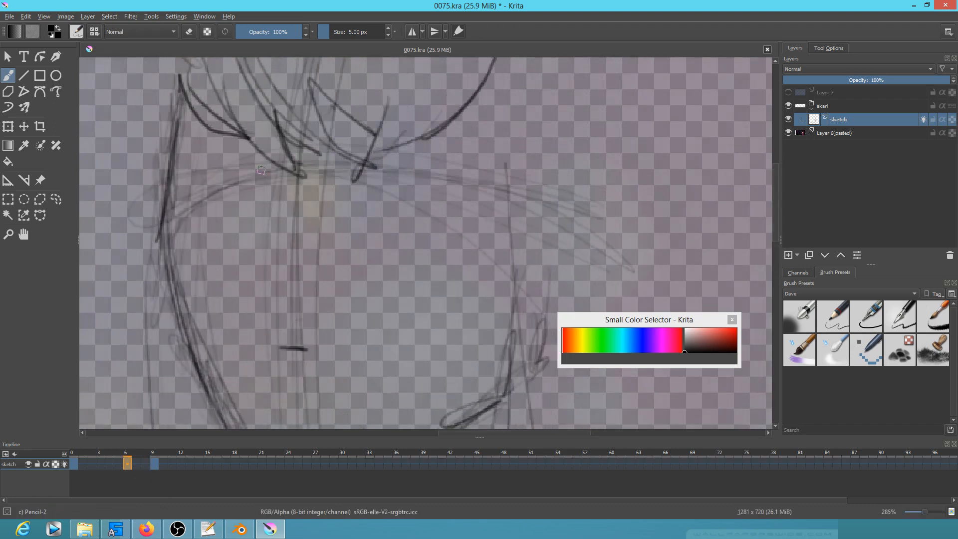
key(m)
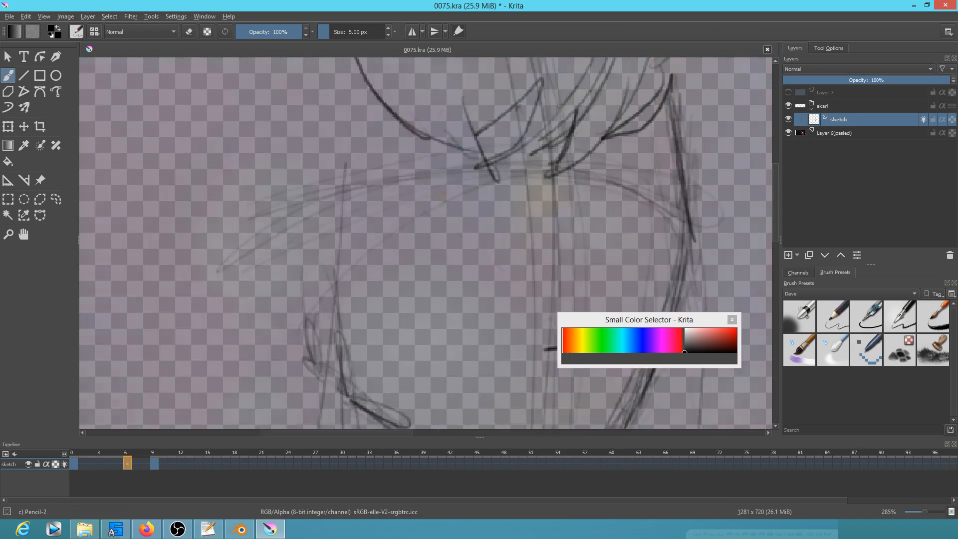
drag(453, 281, 423, 304)
mouse_move(514, 299)
mouse_down()
mouse_move(430, 224)
mouse_move(409, 262)
mouse_up()
key(Left)
key(Right)
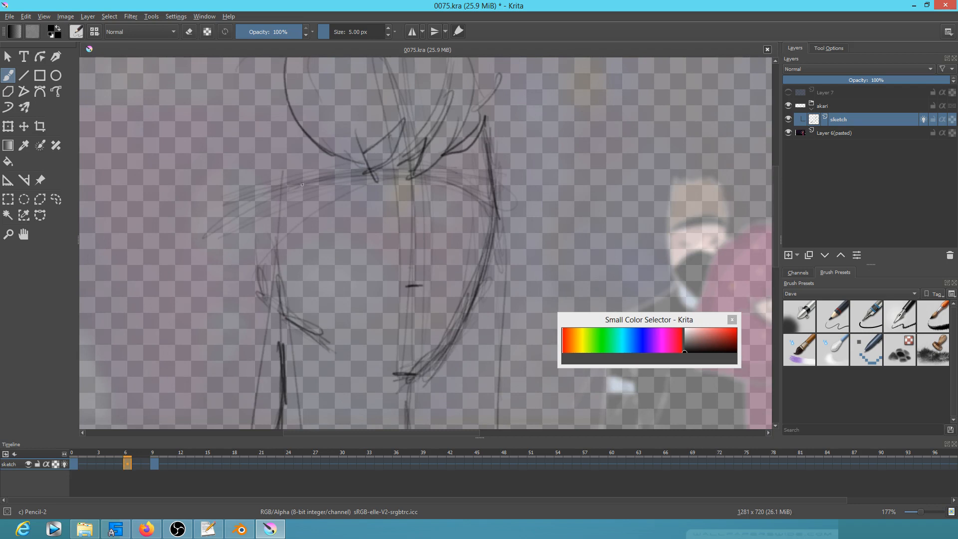
drag(430, 170, 483, 181)
drag(460, 176, 488, 191)
drag(430, 178, 487, 189)
mouse_move(392, 174)
mouse_down()
mouse_move(293, 190)
mouse_move(370, 204)
mouse_up()
mouse_move(355, 202)
mouse_down()
mouse_move(378, 172)
mouse_move(485, 205)
mouse_up()
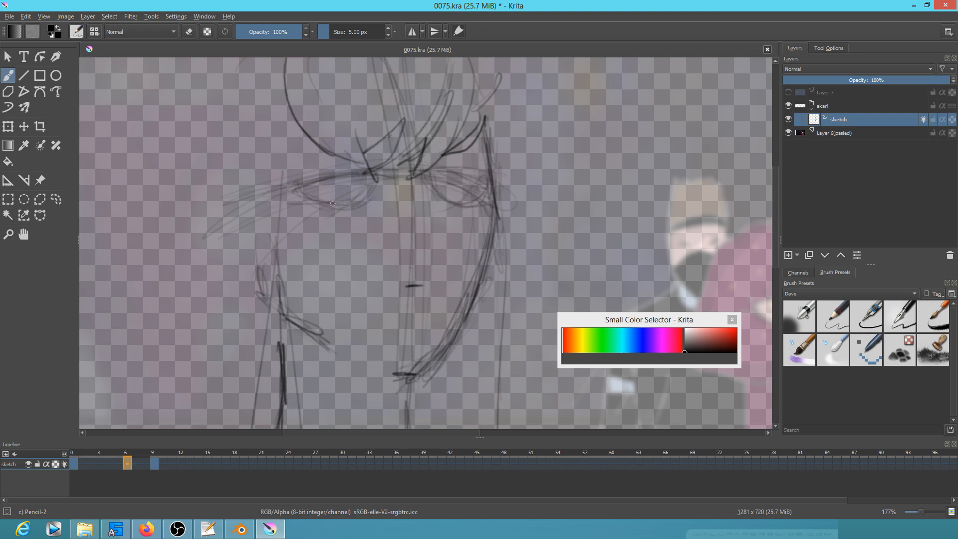
Add round pupils to both eyes on frame 6.
key(.)
drag(480, 192, 467, 203)
drag(359, 201, 364, 201)
Add frown wrinkles between and above the brows on frame 9, and darken the upper lids and outer eye corners.
key(Right)
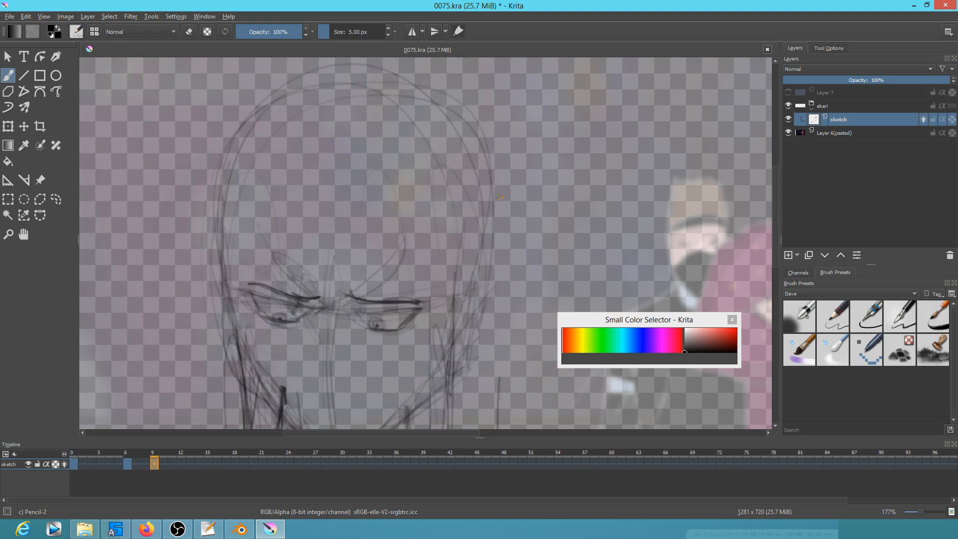
mouse_move(359, 267)
mouse_down()
mouse_move(329, 322)
mouse_move(379, 285)
mouse_move(339, 320)
mouse_move(359, 273)
mouse_move(323, 320)
mouse_move(337, 289)
mouse_move(330, 273)
mouse_move(315, 282)
mouse_move(322, 309)
mouse_move(258, 246)
mouse_up()
drag(398, 264, 385, 306)
mouse_move(428, 271)
mouse_down()
mouse_move(382, 307)
mouse_move(409, 311)
mouse_move(360, 315)
mouse_up()
mouse_move(254, 296)
mouse_down()
mouse_move(320, 302)
mouse_move(257, 292)
mouse_move(310, 312)
mouse_move(250, 290)
mouse_move(386, 316)
mouse_move(351, 314)
mouse_move(422, 309)
mouse_up()
drag(357, 315, 363, 321)
mouse_move(249, 292)
mouse_down()
mouse_move(257, 307)
mouse_move(270, 302)
mouse_up()
drag(416, 313, 409, 324)
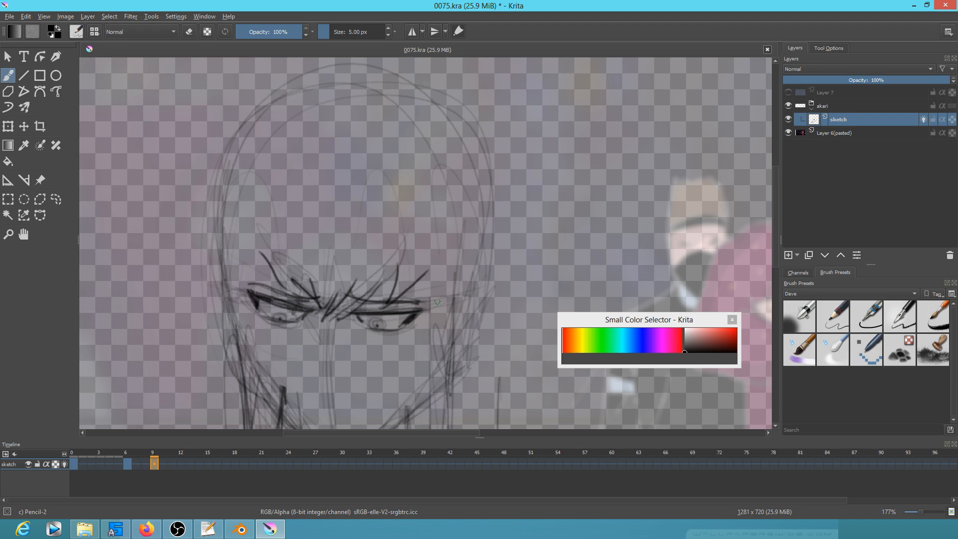
Mirror the view and thicken the eyebrows and outer eye corners on frame 9.
key(m)
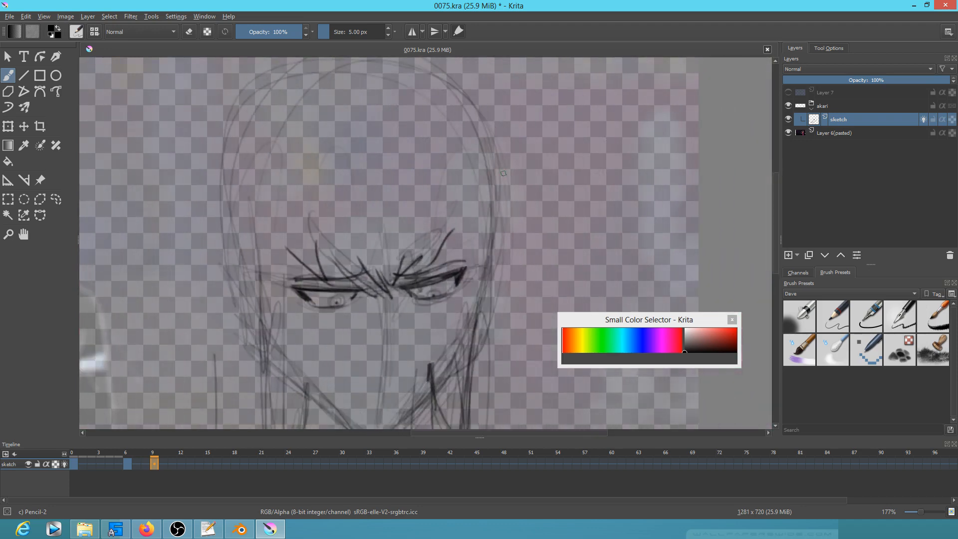
drag(455, 278, 450, 291)
mouse_move(308, 287)
mouse_down()
mouse_move(298, 295)
mouse_move(328, 292)
mouse_move(370, 268)
mouse_move(463, 261)
mouse_up()
Sketch a short, down-curved mouth line on frame 9 and return to the unmirrored view.
mouse_move(389, 394)
mouse_down()
mouse_move(377, 397)
mouse_move(390, 394)
mouse_up()
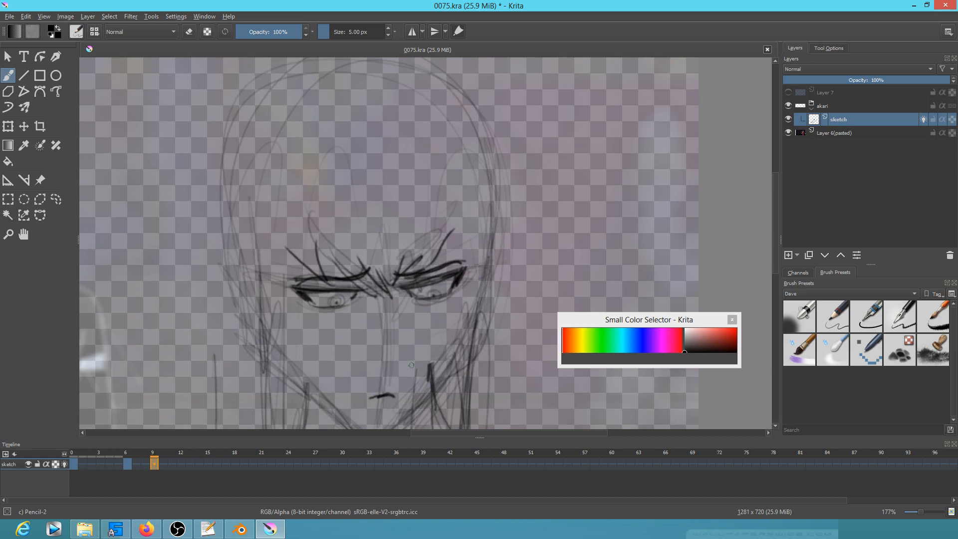
key(ctrl+z)
drag(392, 390, 366, 397)
key(ctrl+z)
drag(384, 386, 369, 387)
key(m)
Sketch the rounded ear on frame 6, on the side of the head away from the men.
drag(523, 285, 411, 246)
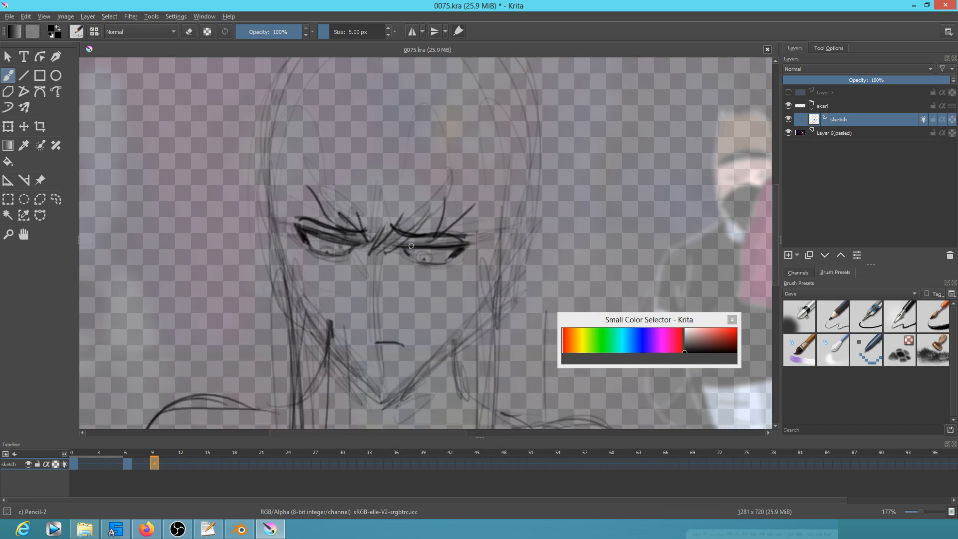
drag(383, 199, 391, 236)
mouse_move(318, 197)
mouse_down()
mouse_move(277, 208)
mouse_move(287, 236)
mouse_up()
mouse_move(316, 192)
mouse_down()
mouse_move(277, 199)
mouse_move(284, 230)
mouse_up()
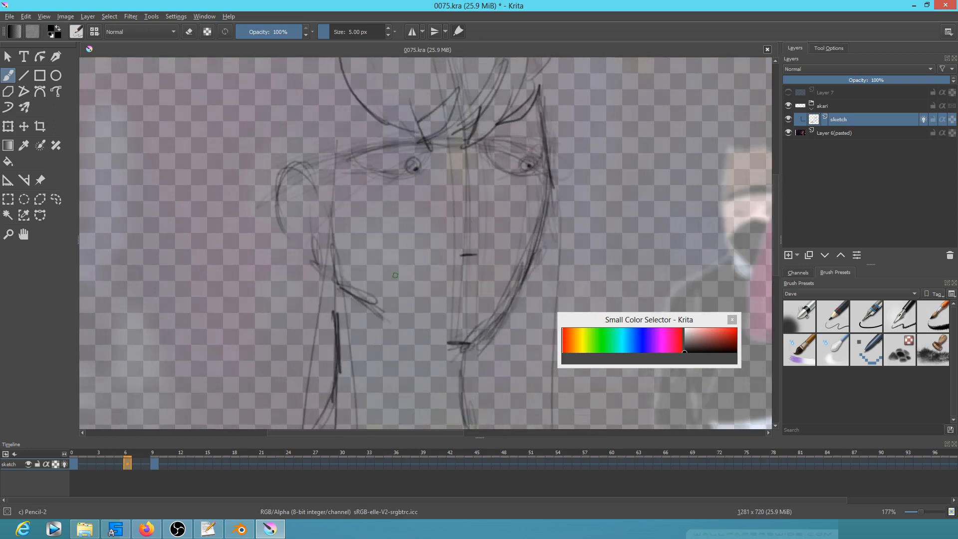
drag(306, 165, 287, 234)
drag(278, 192, 314, 238)
Redraw both eyes on frame 6 with dark, straight upper lids and flatter lower lids.
mouse_move(434, 177)
mouse_down()
mouse_move(439, 235)
mouse_move(440, 217)
mouse_move(361, 214)
mouse_up()
drag(429, 205, 344, 219)
mouse_move(498, 221)
mouse_down()
mouse_move(494, 208)
mouse_move(551, 203)
mouse_move(563, 214)
mouse_move(515, 204)
mouse_up()
drag(544, 209, 567, 215)
mouse_move(502, 210)
mouse_down()
mouse_move(494, 226)
mouse_move(570, 206)
mouse_up()
drag(390, 207, 341, 208)
mouse_move(343, 210)
mouse_down()
mouse_move(362, 223)
mouse_move(426, 227)
mouse_up()
mouse_move(506, 212)
mouse_down()
mouse_move(500, 228)
mouse_move(538, 235)
mouse_up()
drag(508, 230, 546, 229)
Flip between keyframes 0, 6 and 9 to compare the head and eye positions across the turn.
key(Left)
key(Right)
scroll(423, 279, down, 4)
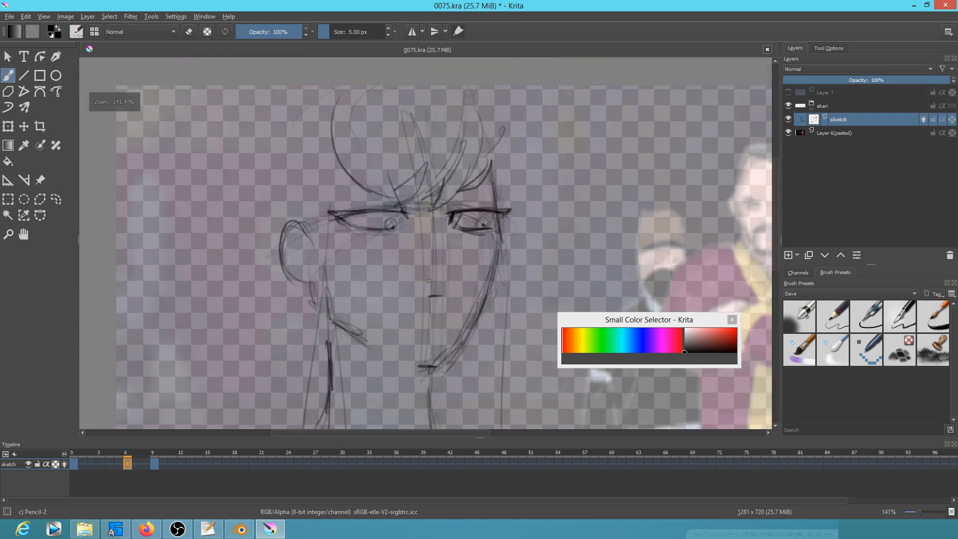
scroll(443, 301, up, 3)
drag(442, 302, 453, 346)
key(Left)
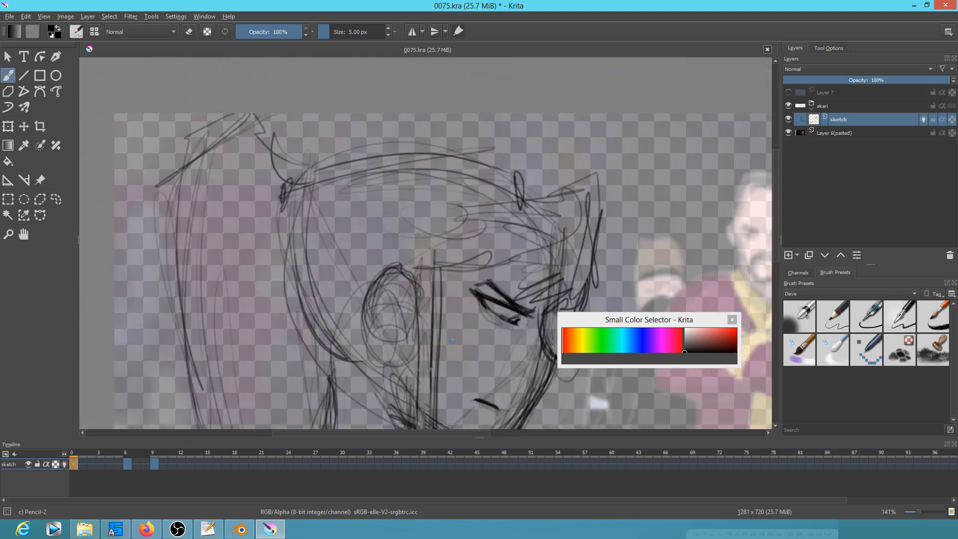
key(Right)
key(Right)
key(Left)
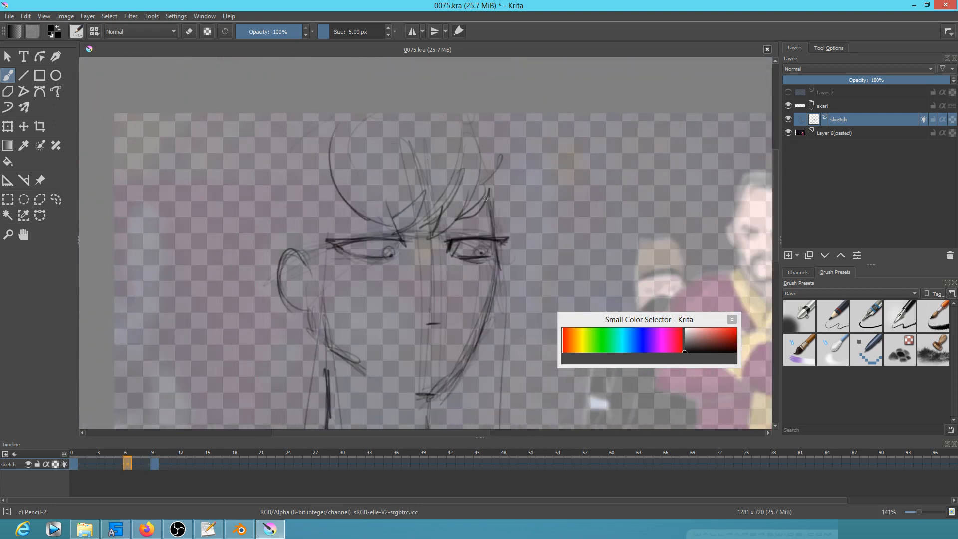
Select both eyes on frame 6 with a freehand selection, scale them down slightly, reposition them on the face, and deselect.
key(l)
mouse_move(498, 224)
mouse_down()
mouse_move(410, 242)
mouse_move(361, 284)
mouse_move(522, 257)
mouse_move(499, 225)
mouse_up()
key(ctrl+t)
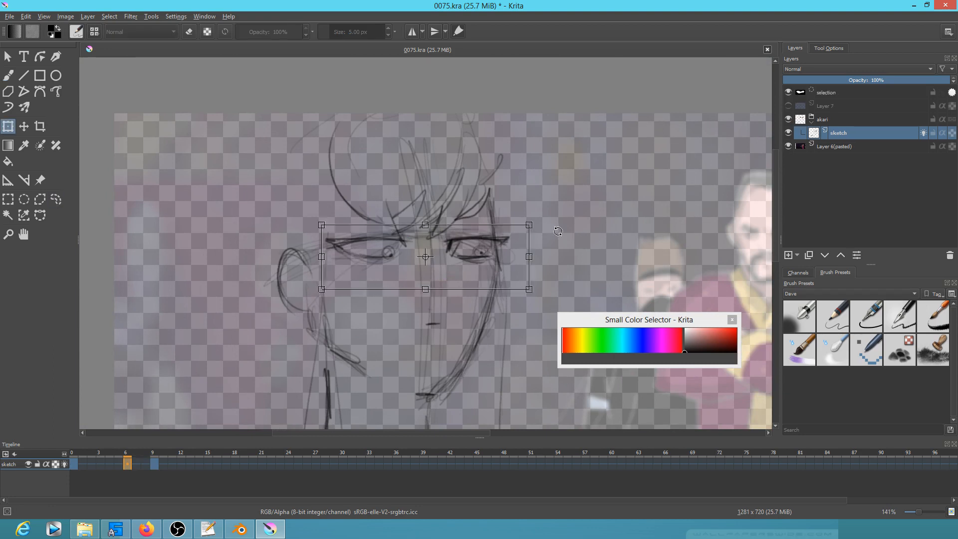
drag(527, 227, 517, 229)
mouse_move(484, 269)
mouse_down()
mouse_move(481, 260)
mouse_move(482, 289)
mouse_move(482, 268)
mouse_up()
key(Return)
key(b)
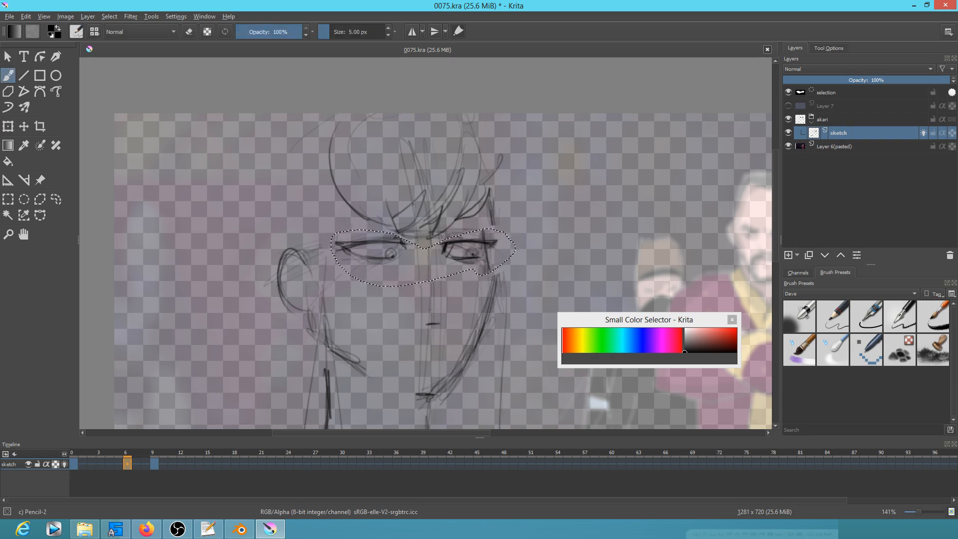
key(ctrl+shift+a)
Draw dark, lowered eyebrows on frame 6 with frown lines between them.
mouse_move(448, 237)
mouse_down()
mouse_move(491, 229)
mouse_move(434, 238)
mouse_move(499, 230)
mouse_up()
mouse_move(402, 244)
mouse_down()
mouse_move(409, 239)
mouse_move(334, 234)
mouse_move(406, 238)
mouse_move(419, 225)
mouse_up()
drag(467, 188, 428, 251)
mouse_move(436, 207)
mouse_down()
mouse_move(423, 247)
mouse_move(416, 237)
mouse_up()
mouse_move(417, 235)
mouse_down()
mouse_move(405, 215)
mouse_move(407, 229)
mouse_up()
Draw the hair edge at the temple and the long lock running down in front of the ear on frame 6.
drag(348, 189, 317, 232)
drag(347, 173, 317, 232)
drag(344, 195, 322, 236)
drag(321, 231, 331, 311)
drag(325, 247, 333, 365)
drag(313, 247, 330, 371)
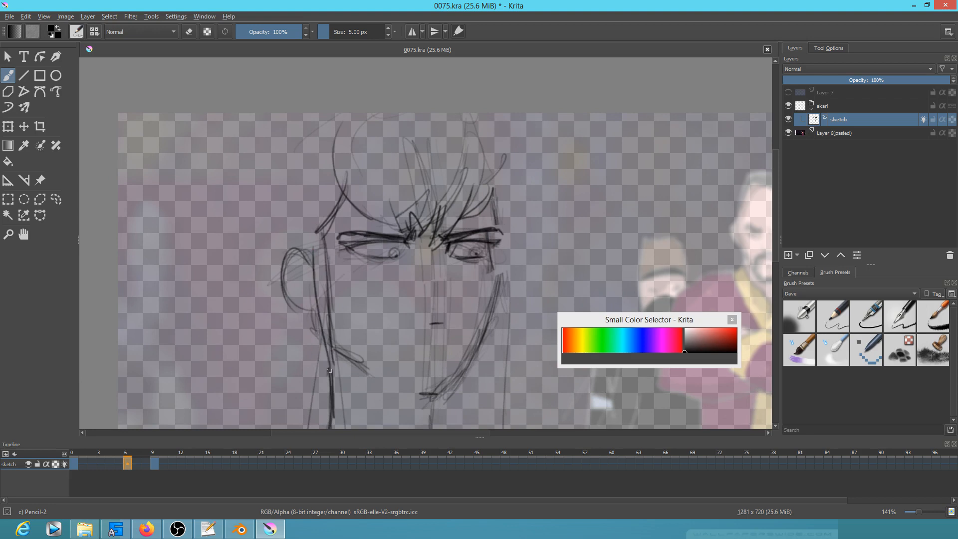
Reinforce the face contour beside the eye nearer the men on frame 6, and erase the excess lines there.
mouse_move(500, 230)
mouse_down()
mouse_move(500, 283)
mouse_move(499, 269)
mouse_up()
drag(495, 234, 498, 272)
drag(496, 247, 496, 306)
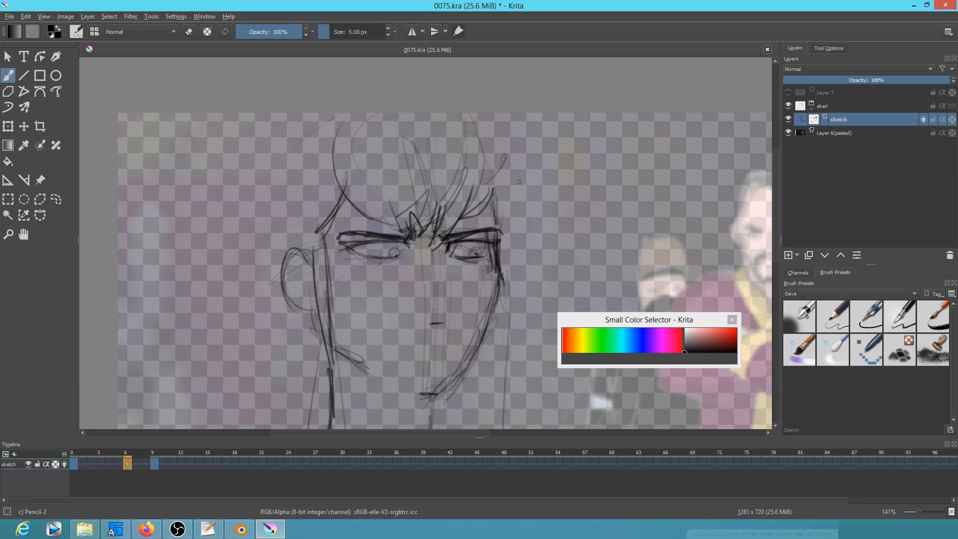
key(e)
drag(499, 224, 497, 271)
drag(546, 306, 532, 292)
key(e)
Darken the lids and outer corners of both eyes on frame 6.
drag(480, 226, 485, 257)
mouse_move(480, 231)
mouse_down()
mouse_move(482, 244)
mouse_move(469, 237)
mouse_up()
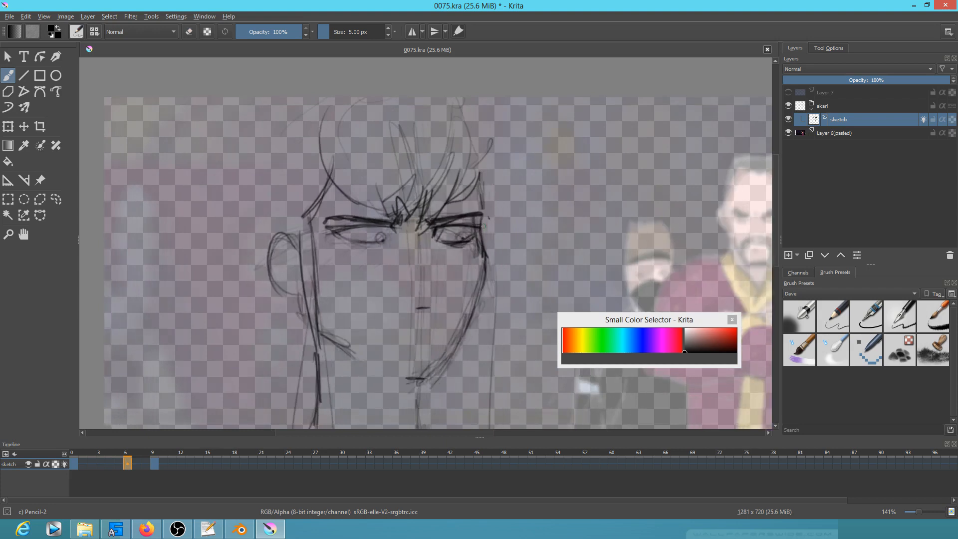
mouse_move(340, 231)
mouse_down()
mouse_move(381, 243)
mouse_move(389, 228)
mouse_move(329, 223)
mouse_up()
Mark the nose with a small stroke and redraw the mouth as a short curved line on frame 6.
drag(486, 298, 498, 294)
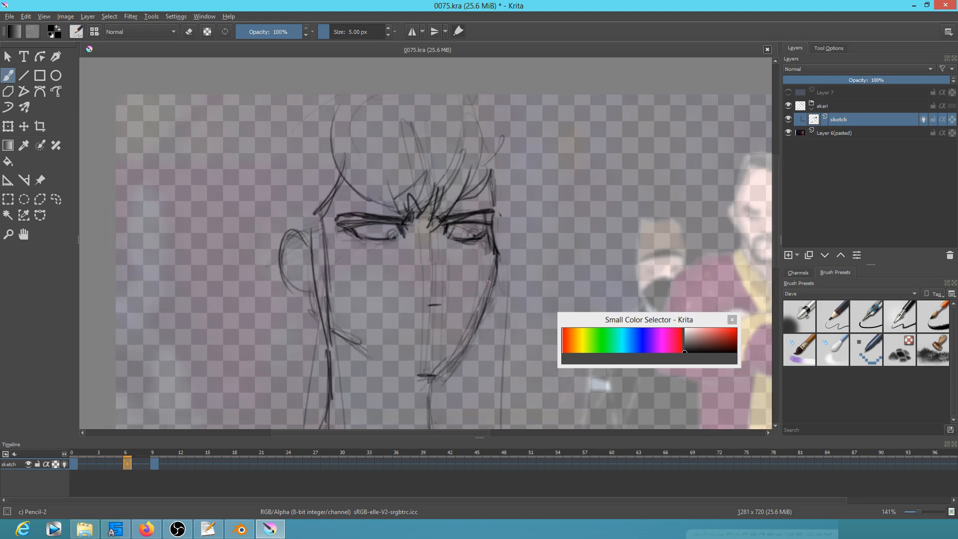
drag(441, 263, 438, 269)
key(e)
key(e)
drag(440, 318, 424, 319)
drag(510, 322, 470, 309)
Touch up the upper lids on frame 6 and add hair strands beside the eye nearer the men.
mouse_move(313, 215)
mouse_down()
mouse_move(318, 222)
mouse_move(333, 208)
mouse_up()
mouse_move(408, 212)
mouse_down()
mouse_move(449, 220)
mouse_move(457, 208)
mouse_up()
drag(447, 167, 451, 206)
mouse_move(464, 137)
mouse_down()
mouse_move(470, 207)
mouse_move(458, 217)
mouse_up()
drag(458, 214, 464, 244)
Sketch the outer hair contours sweeping down around the temple and ear on frame 6.
drag(306, 142, 274, 214)
drag(318, 174, 333, 284)
mouse_move(264, 194)
mouse_down()
mouse_move(266, 324)
mouse_move(248, 260)
mouse_up()
drag(259, 194, 254, 305)
drag(513, 273, 538, 169)
drag(298, 92, 271, 246)
drag(275, 110, 275, 227)
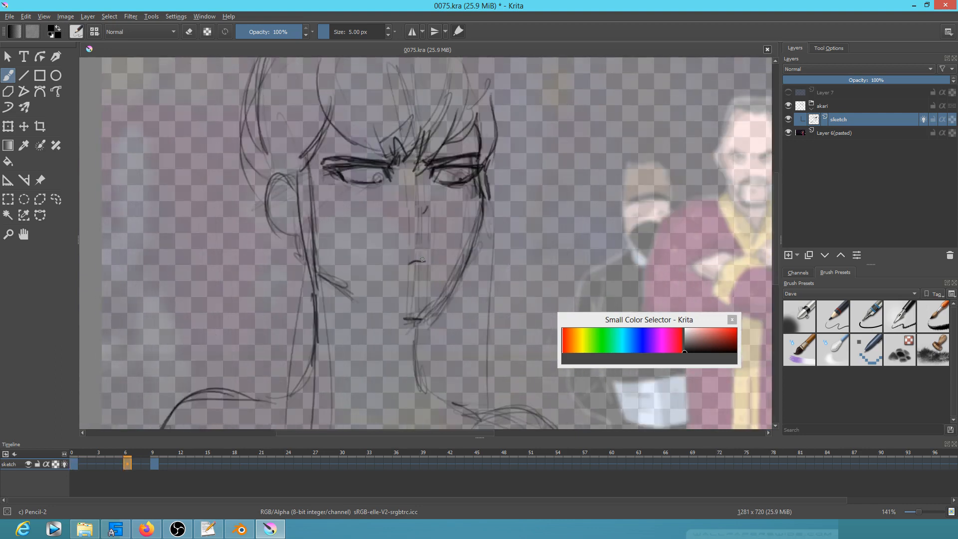
Redraw the mouth on frame 6 as a wide, clenched shape with rounded ends.
mouse_move(421, 258)
mouse_down()
mouse_move(381, 266)
mouse_move(474, 265)
mouse_move(465, 270)
mouse_up()
key(e)
key(e)
drag(316, 288, 343, 306)
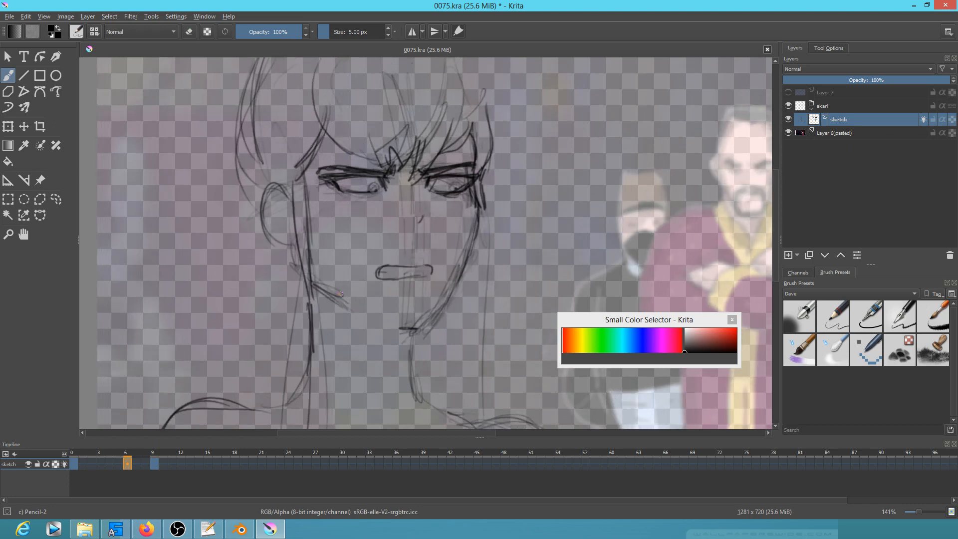
Add an inner ear line and a neck line on frame 6, and draw long hair strands falling behind the ear.
drag(275, 202, 284, 214)
drag(242, 168, 266, 224)
drag(255, 131, 240, 183)
drag(392, 301, 390, 329)
drag(263, 260, 261, 396)
drag(269, 274, 251, 418)
Draw long, straight hair strands falling past the cheek on the side nearer the men on frame 6.
mouse_move(487, 220)
mouse_down()
mouse_move(471, 404)
mouse_move(471, 314)
mouse_up()
drag(468, 200, 462, 374)
drag(464, 244, 456, 428)
drag(475, 188, 475, 428)
drag(485, 168, 472, 406)
Build up the long lock of hair in front of the ear on frame 6 with repeated strokes past the shoulder.
drag(312, 289, 309, 311)
drag(300, 120, 297, 187)
drag(308, 186, 301, 365)
drag(295, 142, 292, 167)
mouse_move(298, 165)
mouse_down()
mouse_move(285, 405)
mouse_move(295, 371)
mouse_move(300, 419)
mouse_up()
drag(291, 133, 303, 194)
drag(299, 151, 294, 228)
drag(305, 224, 304, 383)
drag(309, 196, 300, 425)
drag(314, 296, 310, 377)
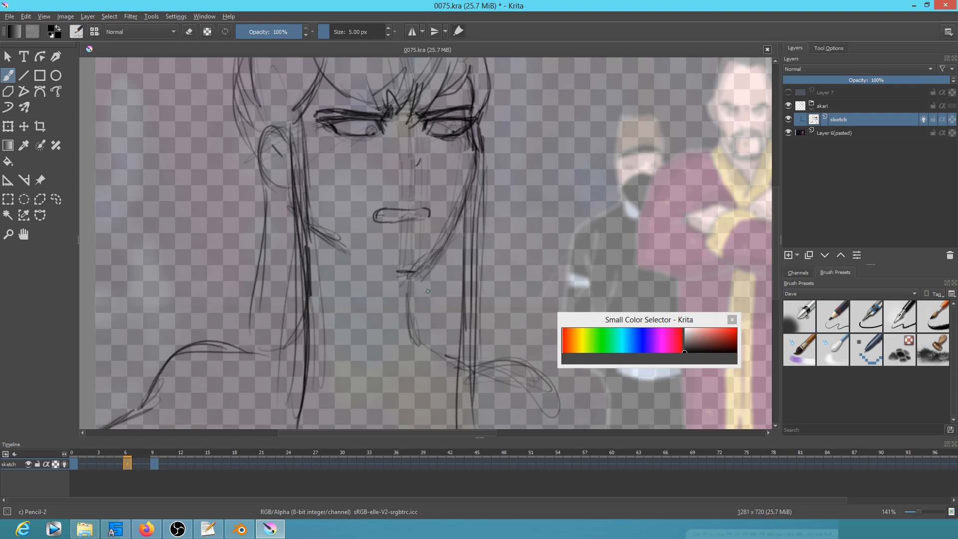
Reinforce the jawline and chin on frame 6, and add another strand of hair nearer the men.
mouse_move(308, 197)
mouse_down()
mouse_move(323, 234)
mouse_move(348, 247)
mouse_up()
drag(409, 272, 386, 275)
mouse_move(453, 227)
mouse_down()
mouse_move(419, 274)
mouse_move(424, 267)
mouse_move(399, 276)
mouse_move(407, 322)
mouse_move(421, 346)
mouse_move(446, 354)
mouse_up()
Darken both sides of the jaw down to the chin on frame 9, and erase the neck line overlapping the jaw.
key(comma)
key(period)
key(period)
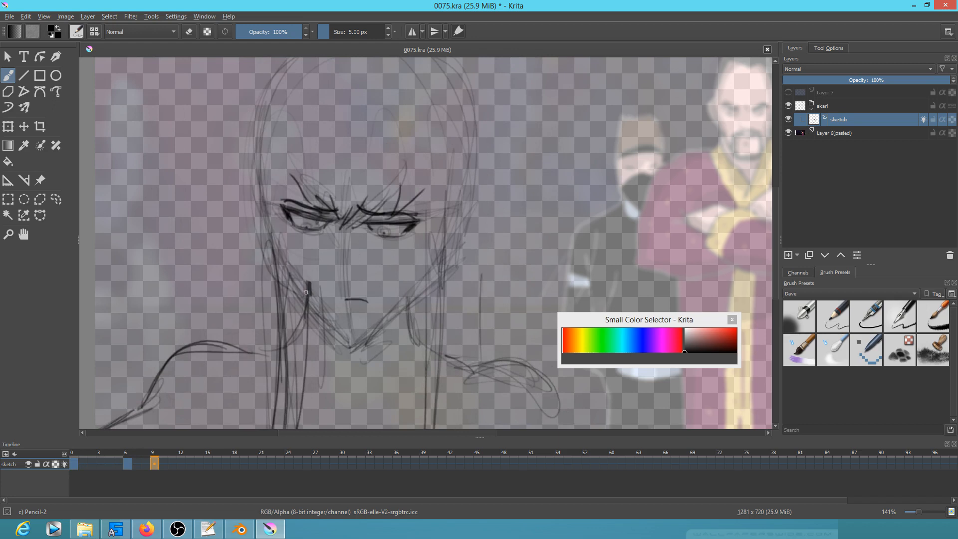
mouse_move(354, 338)
mouse_down()
mouse_move(424, 288)
mouse_move(405, 309)
mouse_move(433, 262)
mouse_up()
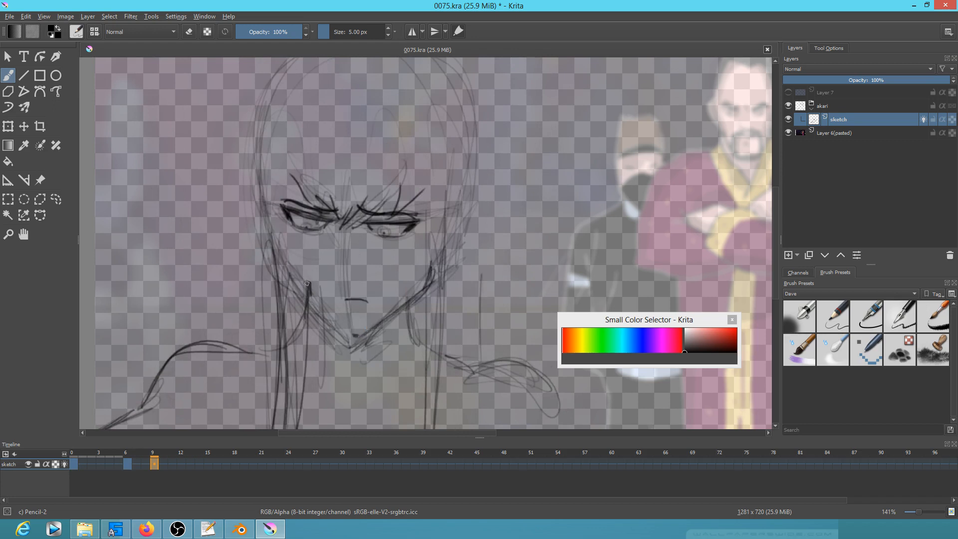
key(e)
mouse_move(308, 283)
mouse_down()
mouse_move(311, 295)
mouse_move(300, 274)
mouse_move(313, 302)
mouse_up()
key(e)
mouse_move(288, 264)
mouse_down()
mouse_move(322, 322)
mouse_move(345, 333)
mouse_up()
drag(294, 283, 348, 336)
drag(309, 302, 352, 338)
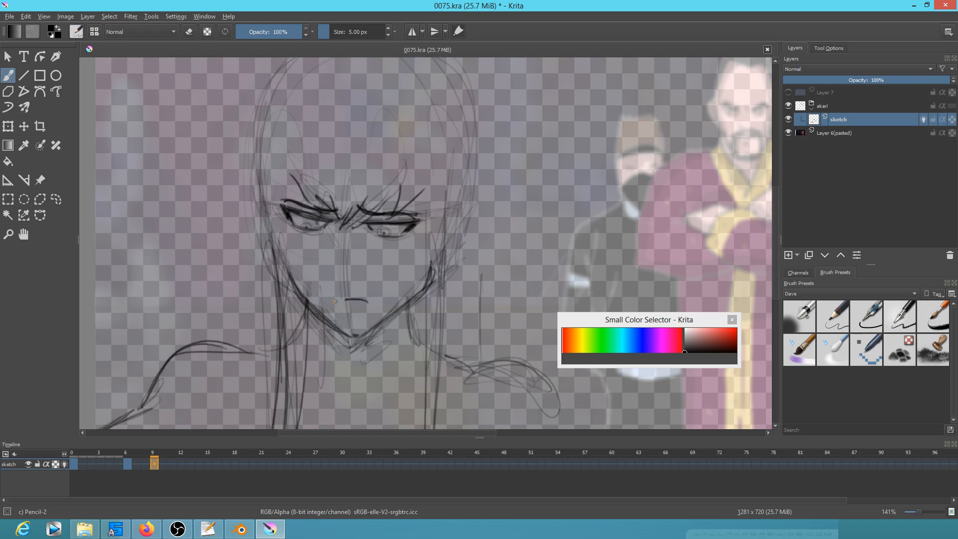
Select the eye away from the men on frame 9, scale it down slightly, shift it towards the nose, and deselect.
mouse_move(278, 219)
mouse_down()
mouse_move(280, 252)
mouse_move(339, 227)
mouse_move(307, 187)
mouse_move(333, 251)
mouse_up()
key(l)
key(ctrl+t)
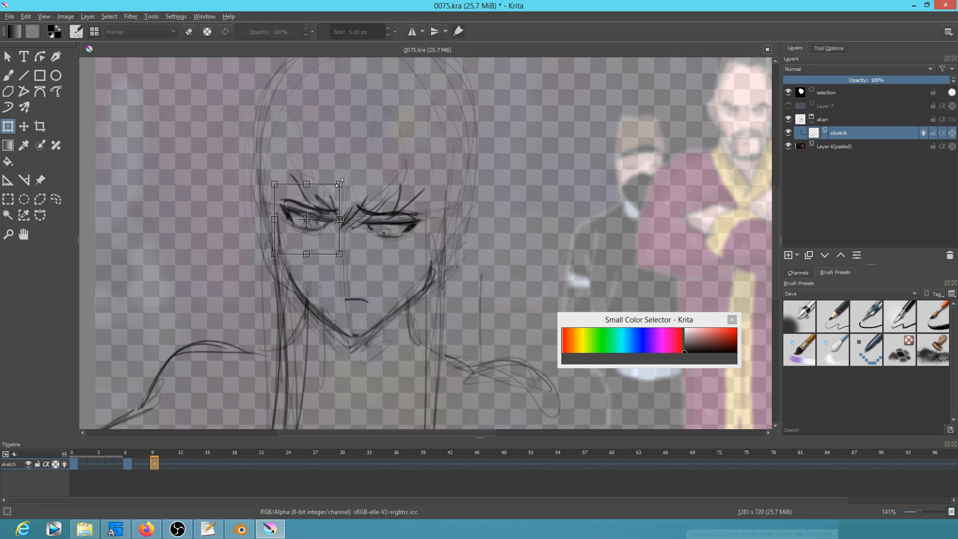
drag(336, 186, 336, 187)
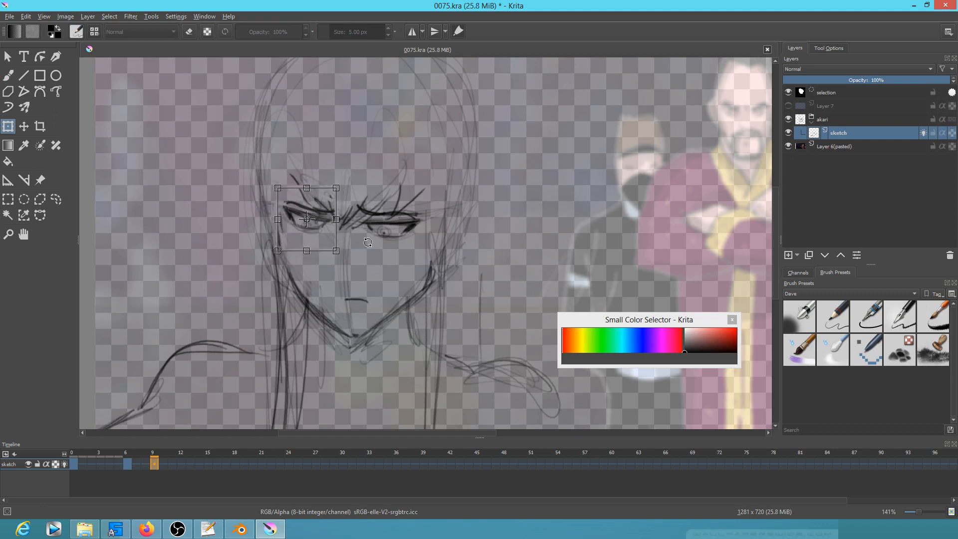
drag(321, 242, 323, 241)
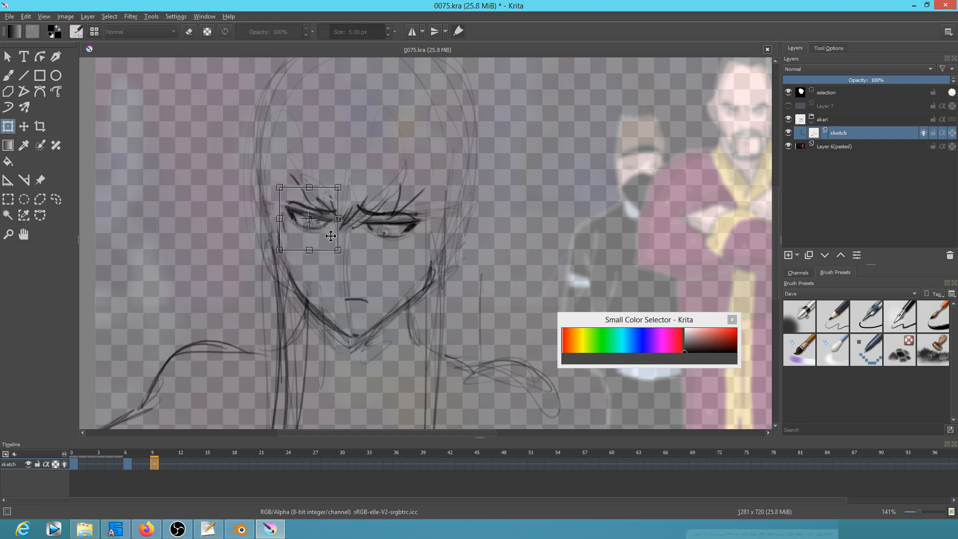
key(m)
mouse_move(549, 234)
mouse_down()
mouse_move(586, 230)
mouse_move(547, 237)
mouse_up()
key(m)
key(Return)
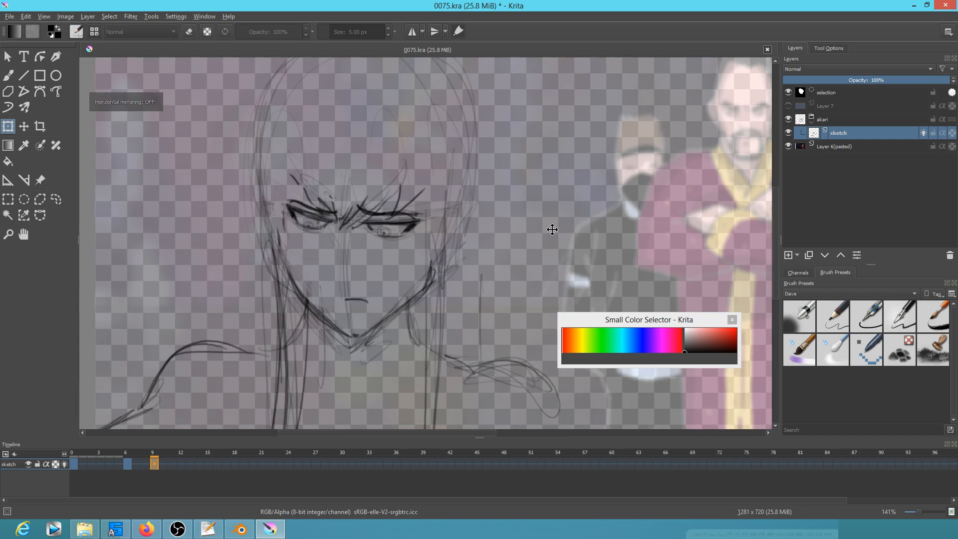
key(ctrl+shift+a)
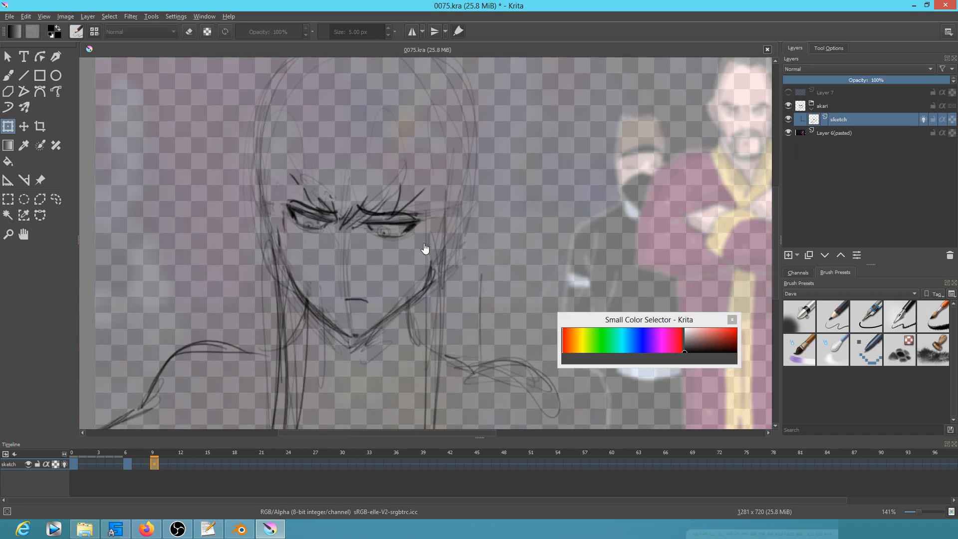
Select both eyes and brows on frame 9, move them slightly down the face, and deselect.
key(l)
mouse_move(421, 250)
mouse_down()
mouse_move(299, 165)
mouse_move(422, 248)
mouse_up()
key(ctrl+t)
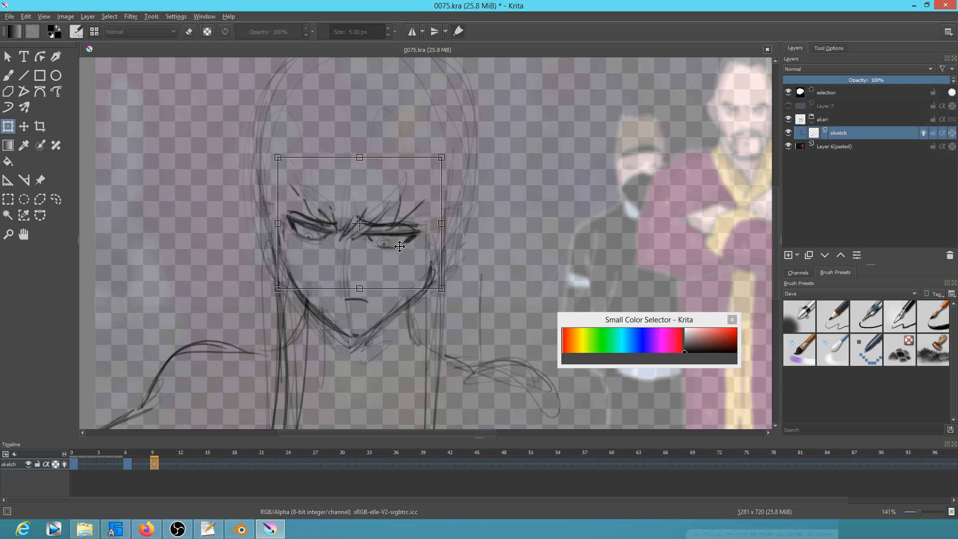
drag(392, 245, 379, 245)
key(Return)
key(ctrl+shift+a)
key(b)
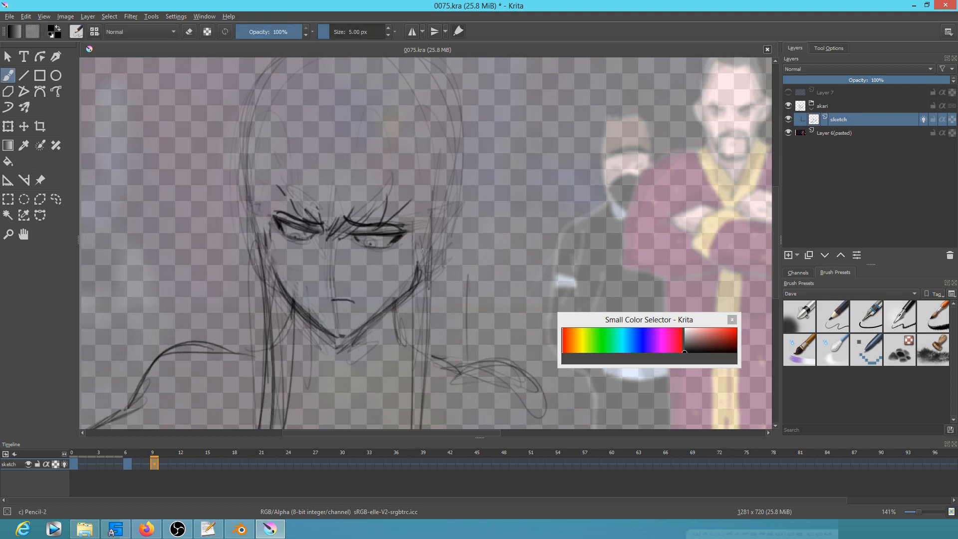
Sketch strands of bangs across the woman's forehead, just above the brows, on frame 9.
drag(423, 251, 392, 297)
drag(282, 140, 256, 151)
drag(295, 136, 240, 153)
mouse_move(298, 114)
mouse_down()
mouse_move(256, 134)
mouse_move(367, 141)
mouse_up()
mouse_move(299, 130)
mouse_down()
mouse_move(355, 150)
mouse_move(344, 143)
mouse_up()
Draw the outer hair contour beside the temple and cheek away from the men on frame 9.
drag(242, 165, 221, 202)
drag(254, 144, 217, 202)
drag(232, 164, 243, 234)
drag(229, 188, 274, 257)
mouse_move(230, 215)
mouse_down()
mouse_move(264, 259)
mouse_move(290, 277)
mouse_up()
drag(277, 234, 295, 273)
mouse_move(238, 229)
mouse_down()
mouse_move(226, 265)
mouse_move(198, 186)
mouse_move(213, 149)
mouse_move(300, 67)
mouse_up()
Sketch the curved inner hairline over the forehead and add loose strands beside the face on frame 9.
mouse_move(240, 116)
mouse_down()
mouse_move(337, 63)
mouse_move(409, 110)
mouse_move(428, 250)
mouse_up()
drag(227, 201, 229, 179)
mouse_move(230, 184)
mouse_down()
mouse_move(280, 126)
mouse_move(332, 127)
mouse_up()
drag(323, 143, 385, 124)
drag(233, 276, 250, 327)
mouse_move(398, 261)
mouse_down()
mouse_move(395, 294)
mouse_move(419, 255)
mouse_move(407, 304)
mouse_move(412, 250)
mouse_move(387, 288)
mouse_up()
mouse_move(373, 257)
mouse_down()
mouse_move(384, 287)
mouse_move(352, 258)
mouse_move(353, 274)
mouse_up()
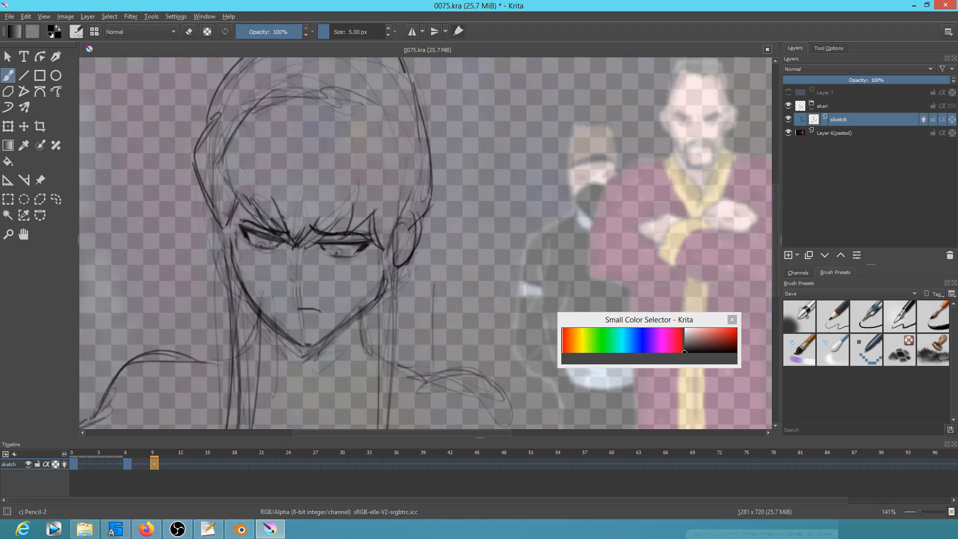
Draw the ear and outer hair contour on the side nearer the men on frame 9.
drag(377, 300, 383, 266)
drag(430, 179, 419, 221)
mouse_move(377, 107)
mouse_down()
mouse_move(406, 185)
mouse_move(397, 115)
mouse_up()
scroll(377, 187, down, 2)
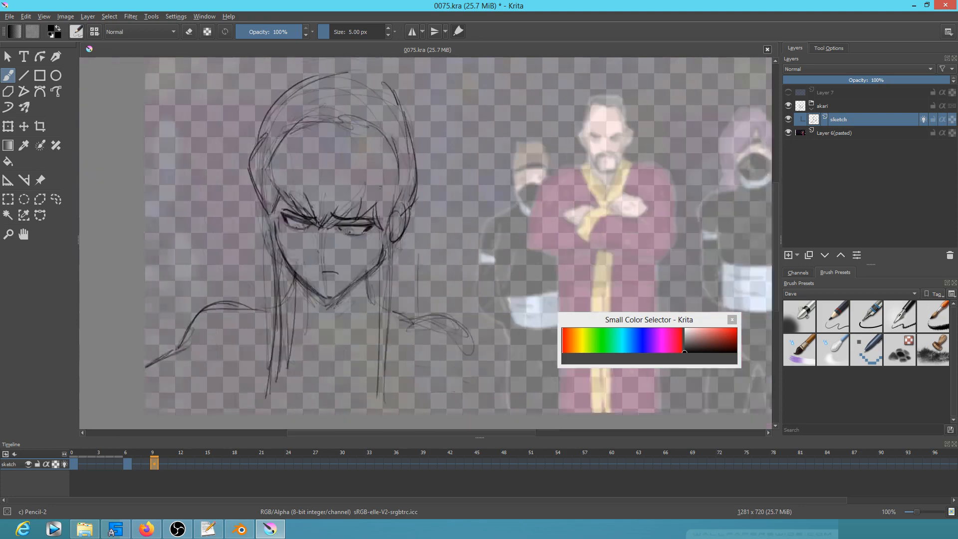
Compare the head's size and position on frame 9 with the drawings on frames 0 and 6.
drag(360, 216, 328, 270)
scroll(329, 268, up, 1)
scroll(359, 291, up, 1)
key(Up)
key(Up)
scroll(424, 294, down, 1)
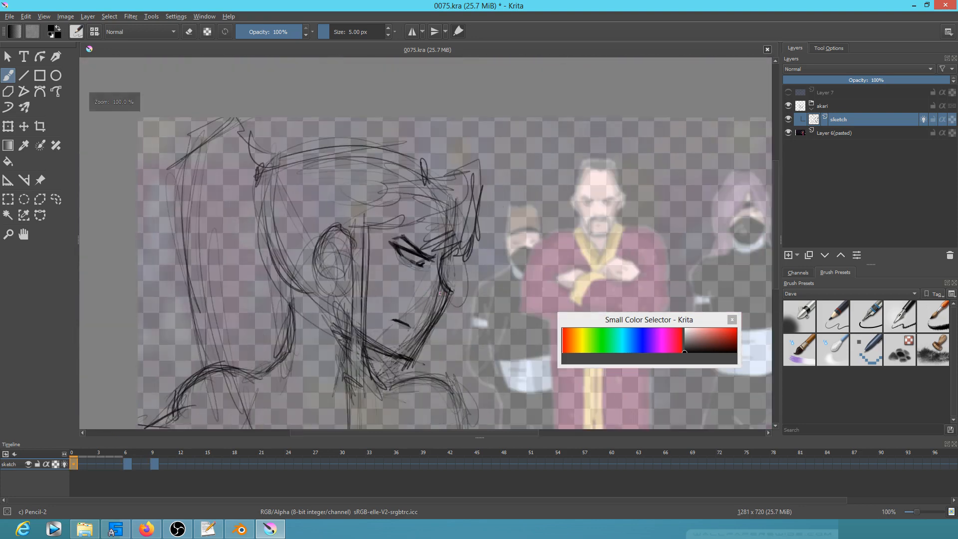
key(Down)
key(Down)
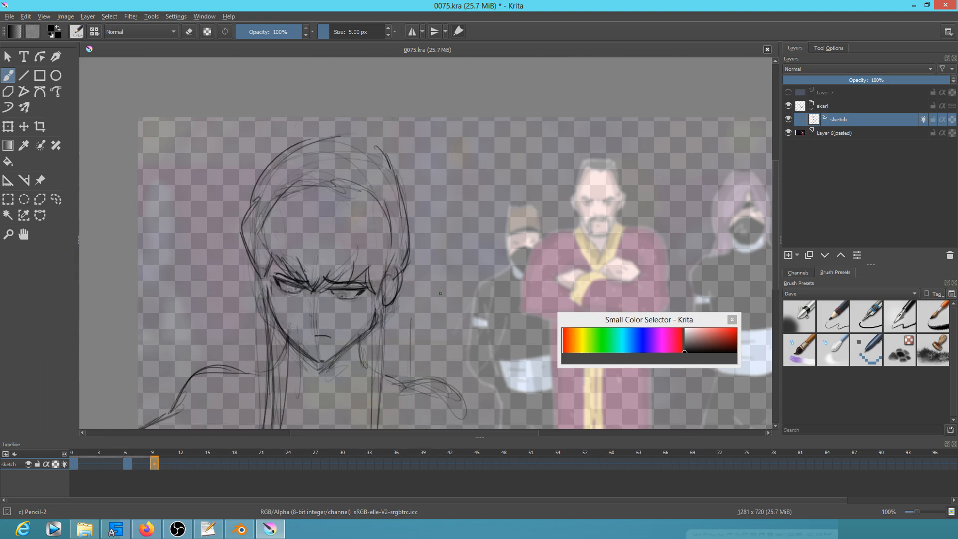
key(Up)
key(Down)
drag(407, 262, 406, 218)
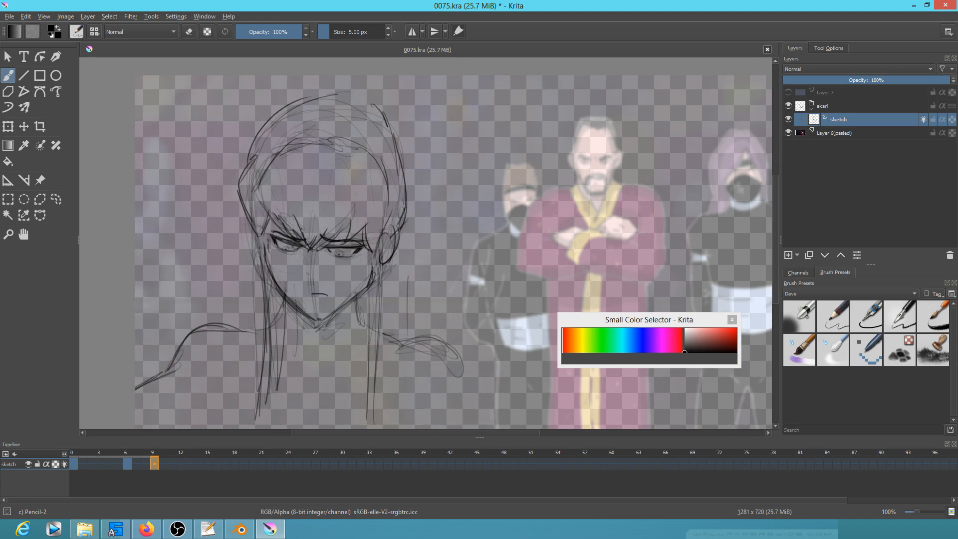
Select the whole head and face on frame 9 with a freehand outline, delete it, and deselect.
key(l)
mouse_move(370, 71)
mouse_down()
mouse_move(234, 215)
mouse_move(371, 319)
mouse_move(422, 98)
mouse_up()
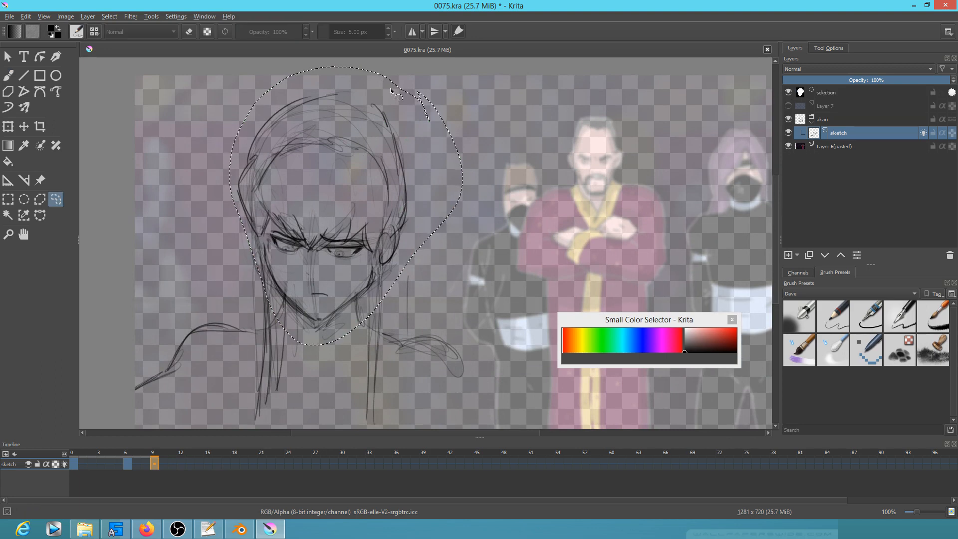
key(Delete)
key(ctrl+shift+a)
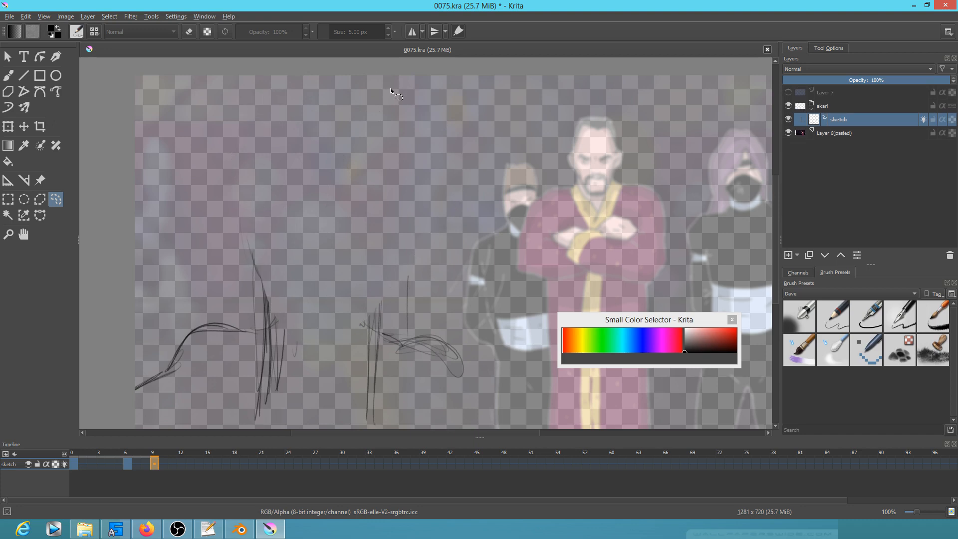
Sketch a new slanted jawline away from the men on frame 9, checking it against frame 0.
key(b)
drag(261, 277, 285, 320)
key(Left)
key(Left)
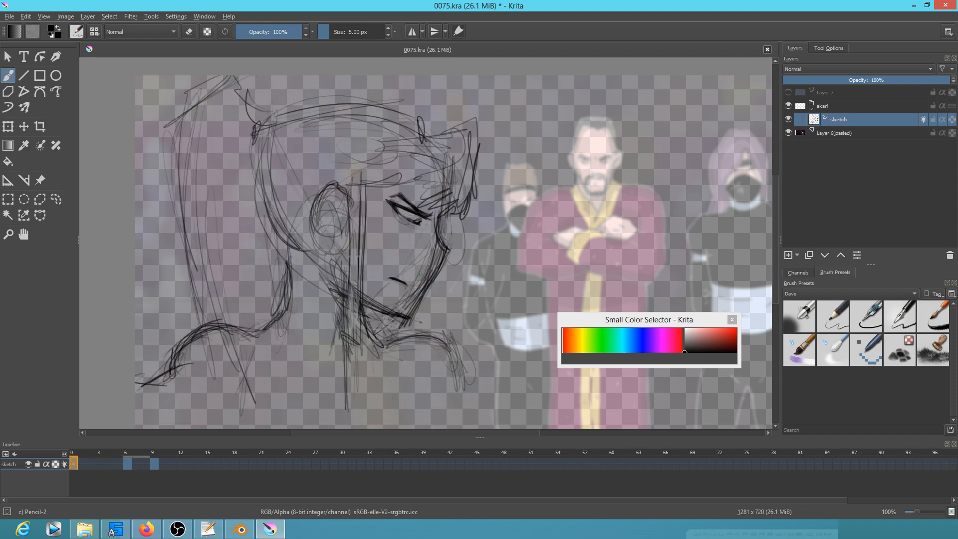
Try marking the chin's path in red across the keyframes, and return to the black pencil.
drag(711, 336, 761, 322)
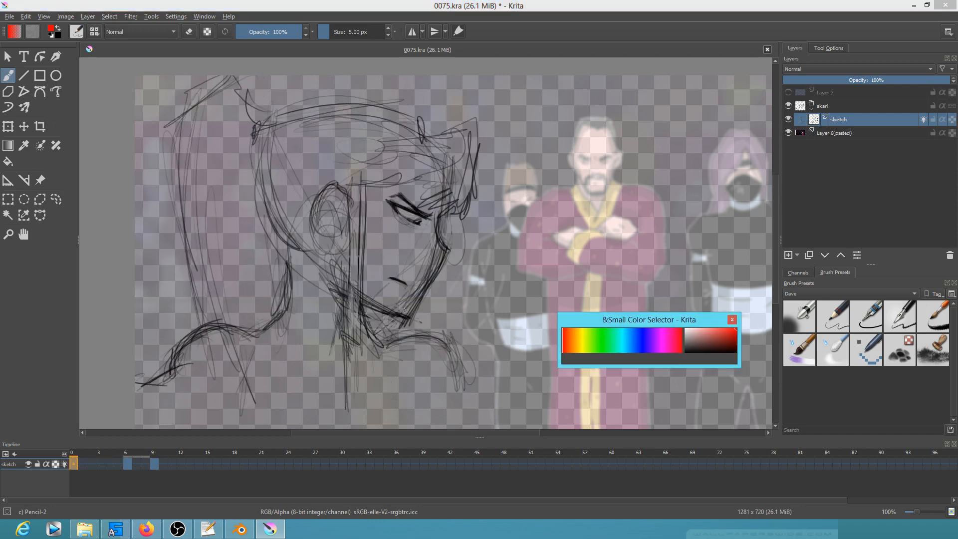
key(Right)
key(Right)
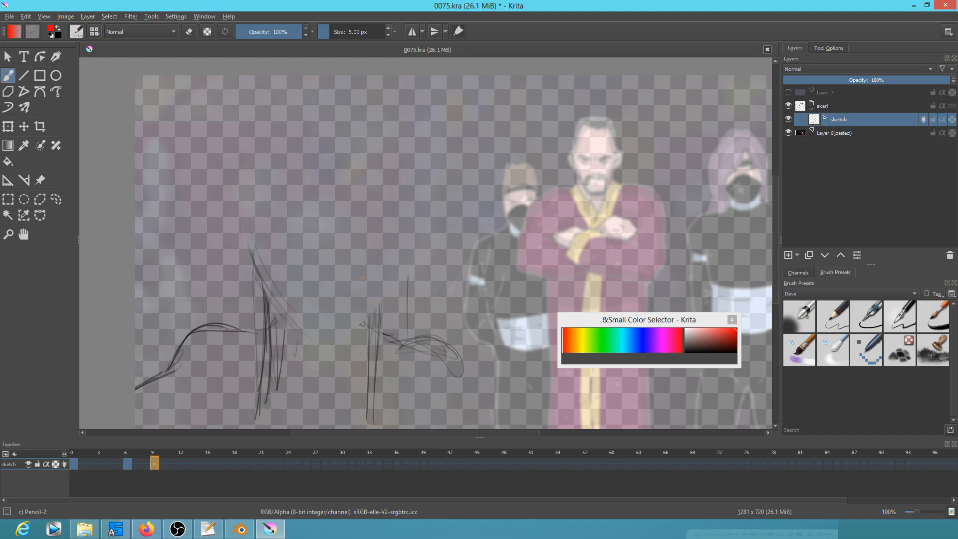
key(Left)
key(Left)
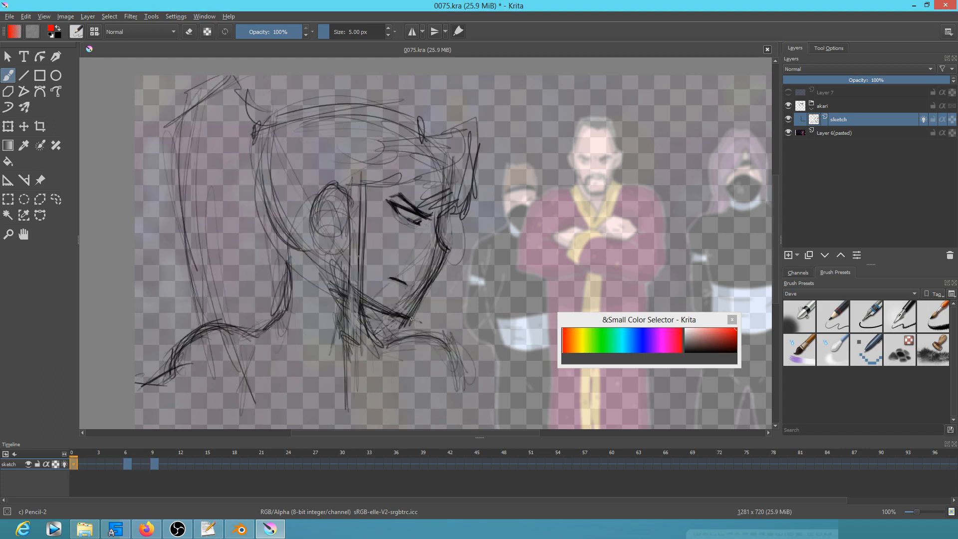
mouse_move(397, 298)
mouse_down()
mouse_move(365, 266)
mouse_move(291, 304)
mouse_move(276, 338)
mouse_up()
key(Right)
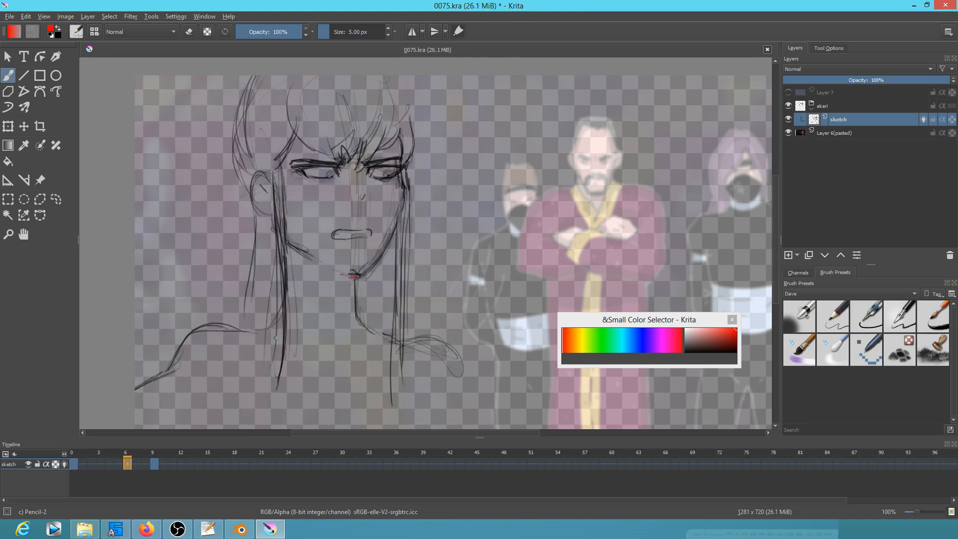
key(Right)
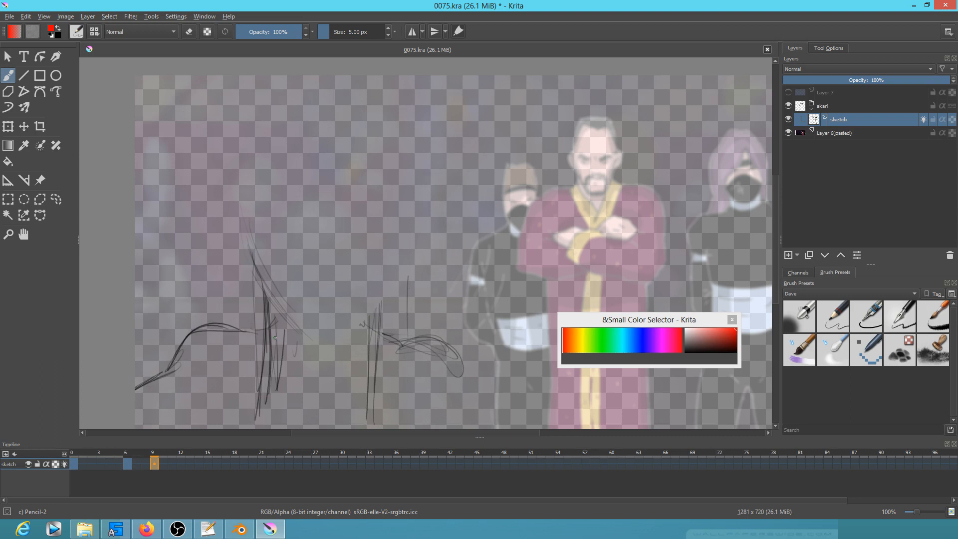
click(834, 314)
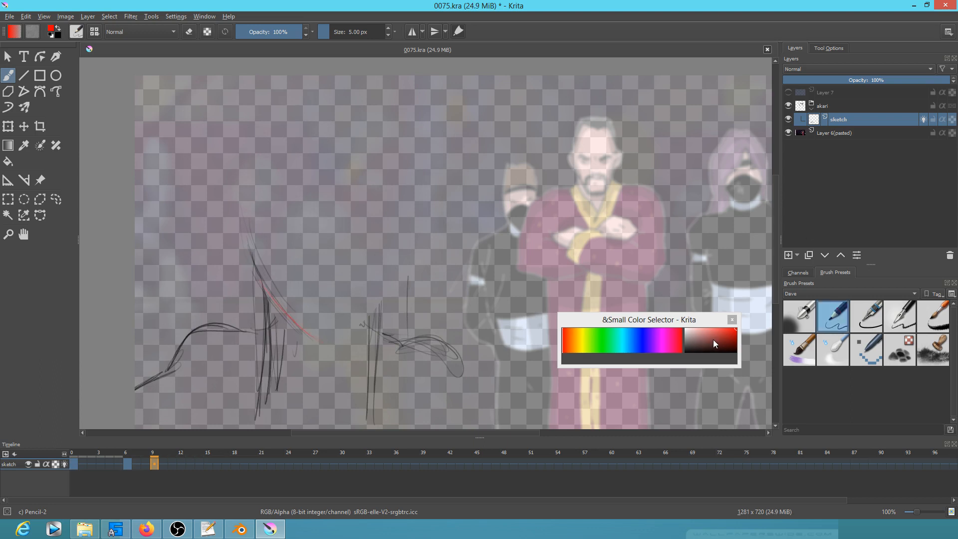
drag(716, 340, 663, 369)
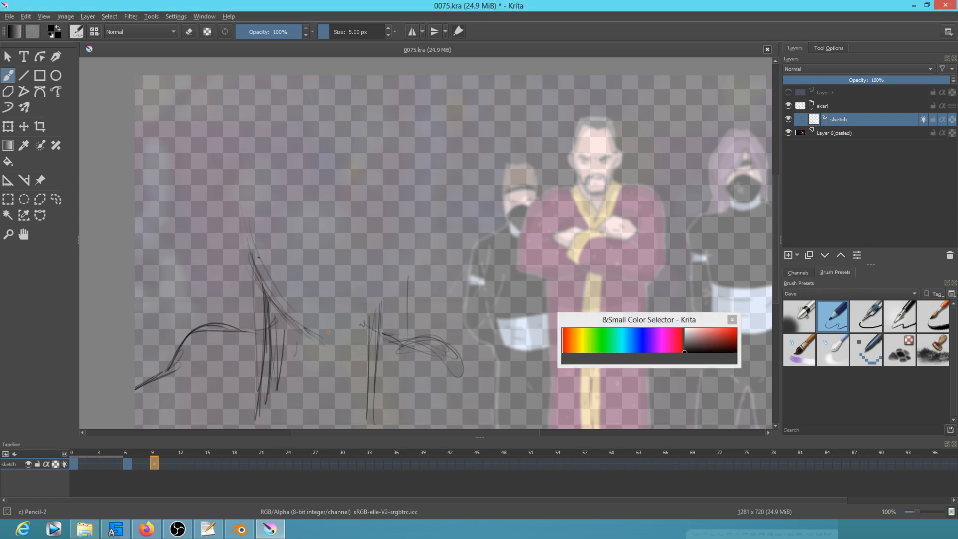
Compare the head and chin positions across frames 0, 6 and 9.
key(Left)
key(Left)
key(Left)
key(Right)
key(Left)
key(Left)
key(Right)
key(Right)
Sketch both sides of the jaw meeting at the chin on frame 9, plus the ear nearer the men.
drag(322, 340, 358, 319)
mouse_move(329, 332)
mouse_down()
mouse_move(378, 291)
mouse_move(370, 288)
mouse_up()
drag(247, 262, 257, 284)
drag(242, 234, 251, 271)
drag(240, 215, 256, 277)
drag(242, 231, 305, 324)
drag(267, 294, 307, 330)
mouse_move(275, 299)
mouse_down()
mouse_move(327, 339)
mouse_move(379, 278)
mouse_up()
mouse_move(352, 206)
mouse_down()
mouse_move(381, 186)
mouse_move(382, 226)
mouse_up()
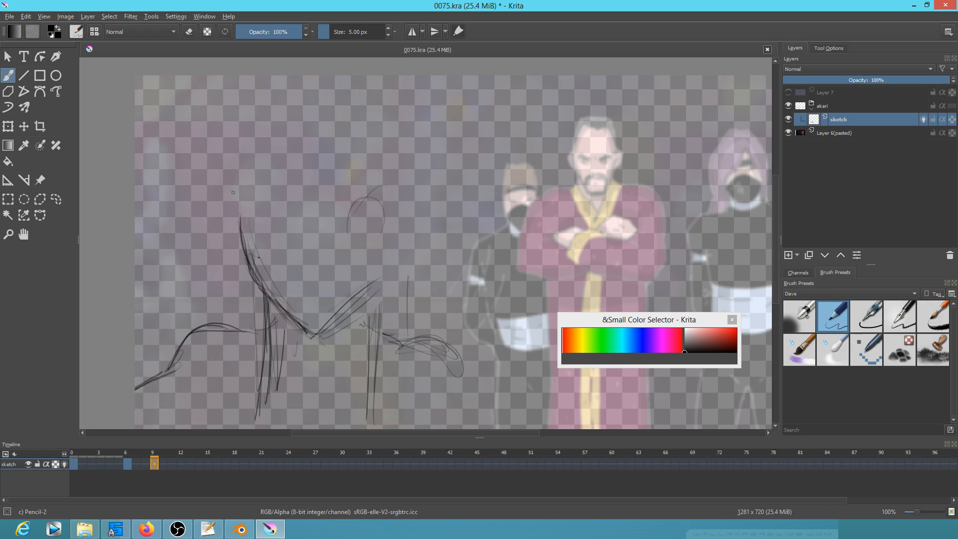
Sketch a rounded clump of bangs jutting out from the forehead away from the men on frame 9.
mouse_move(188, 189)
mouse_down()
mouse_move(230, 243)
mouse_move(233, 234)
mouse_up()
drag(187, 169, 227, 234)
mouse_move(222, 229)
mouse_down()
mouse_move(267, 248)
mouse_move(250, 233)
mouse_move(261, 218)
mouse_move(261, 230)
mouse_up()
key(comma)
key(period)
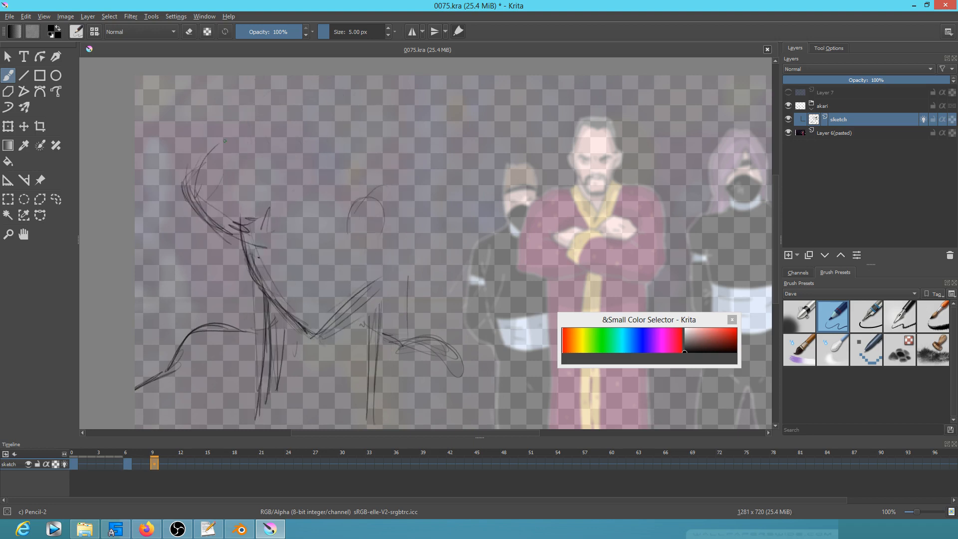
Reinforce the upper edge of the protruding bangs on frame 0.
key(comma)
key(comma)
key(period)
key(period)
key(comma)
key(comma)
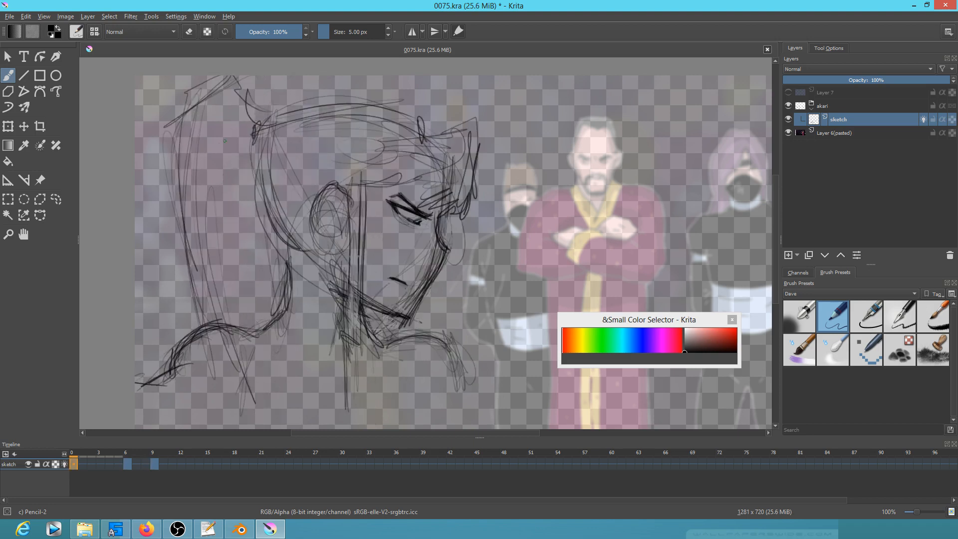
mouse_move(430, 134)
mouse_down()
mouse_move(455, 122)
mouse_move(448, 125)
mouse_move(482, 148)
mouse_up()
key(period)
key(period)
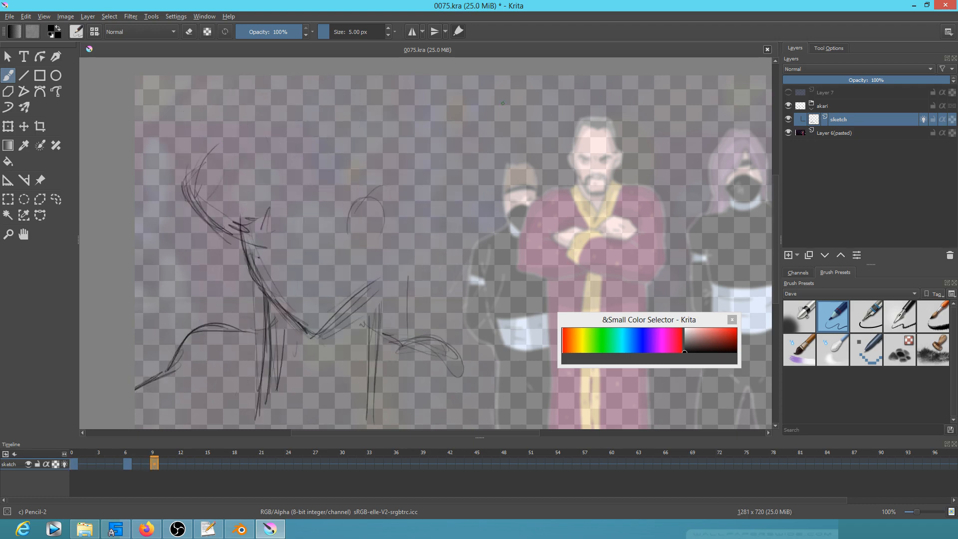
Sketch the arc of the crown and back of the head on frame 9, checking it against frame 0.
mouse_move(221, 150)
mouse_down()
mouse_move(205, 167)
mouse_move(250, 151)
mouse_move(243, 138)
mouse_move(300, 98)
mouse_up()
mouse_move(252, 125)
mouse_down()
mouse_move(349, 77)
mouse_move(426, 100)
mouse_move(428, 190)
mouse_up()
key(comma)
key(comma)
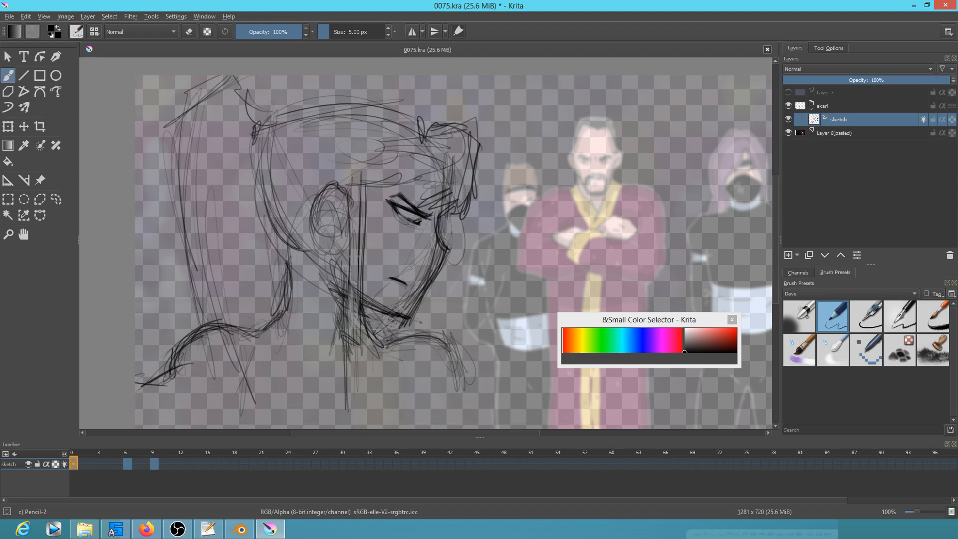
key(period)
key(period)
Add strands to the base and inner edge of the bangs on frame 9, and draw the hairline towards the ear.
mouse_move(252, 217)
mouse_down()
mouse_move(262, 242)
mouse_move(263, 229)
mouse_up()
drag(276, 168, 278, 219)
mouse_move(295, 179)
mouse_down()
mouse_move(314, 197)
mouse_move(356, 199)
mouse_up()
Draw the top of the head with its hair tie and a long hanging ponytail on frame 9.
mouse_move(253, 107)
mouse_down()
mouse_move(244, 130)
mouse_move(353, 76)
mouse_up()
mouse_move(369, 76)
mouse_down()
mouse_move(440, 91)
mouse_move(438, 106)
mouse_move(399, 76)
mouse_up()
mouse_move(457, 125)
mouse_down()
mouse_move(483, 186)
mouse_move(483, 241)
mouse_up()
drag(477, 80, 466, 275)
Darken the ear and both jaw sides on frame 9, and draw the neck line nearer the men.
mouse_move(359, 228)
mouse_down()
mouse_move(362, 204)
mouse_move(377, 243)
mouse_up()
mouse_move(244, 233)
mouse_down()
mouse_move(262, 287)
mouse_move(310, 338)
mouse_move(375, 275)
mouse_move(347, 305)
mouse_move(368, 273)
mouse_move(364, 289)
mouse_up()
drag(364, 326, 363, 305)
key(Left)
key(Left)
key(Right)
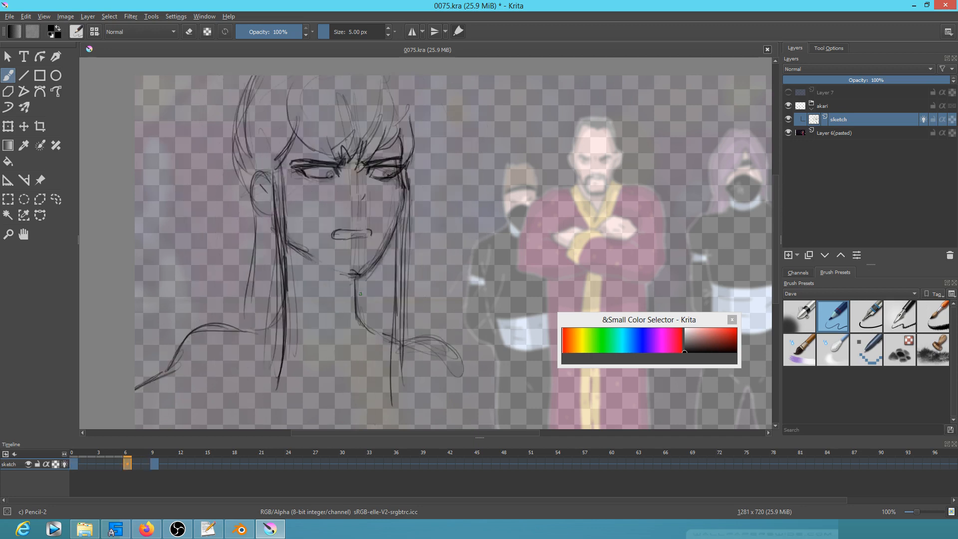
key(Right)
drag(355, 322, 376, 333)
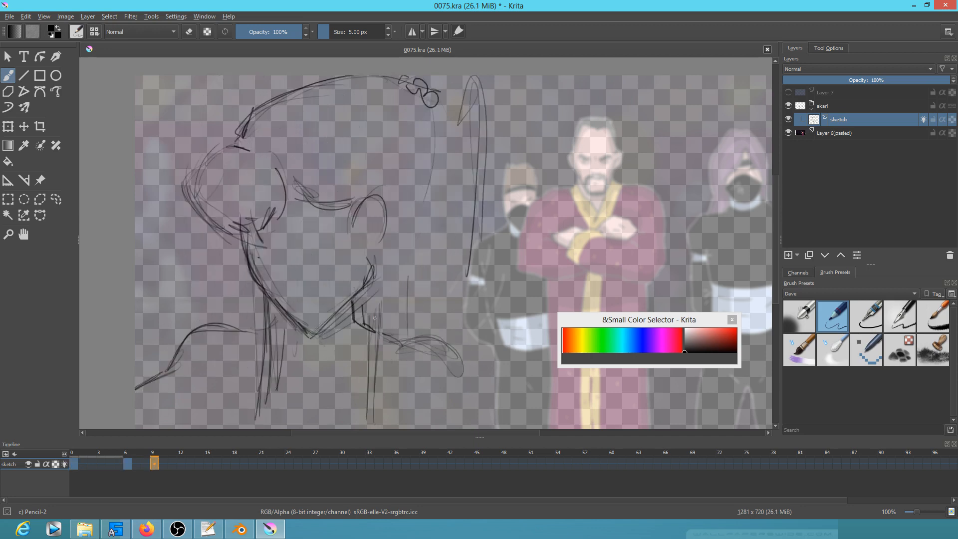
Select the head on frame 9, tilt it slightly, shift it away from the men, apply the transform, and deselect.
scroll(427, 225, down, 2)
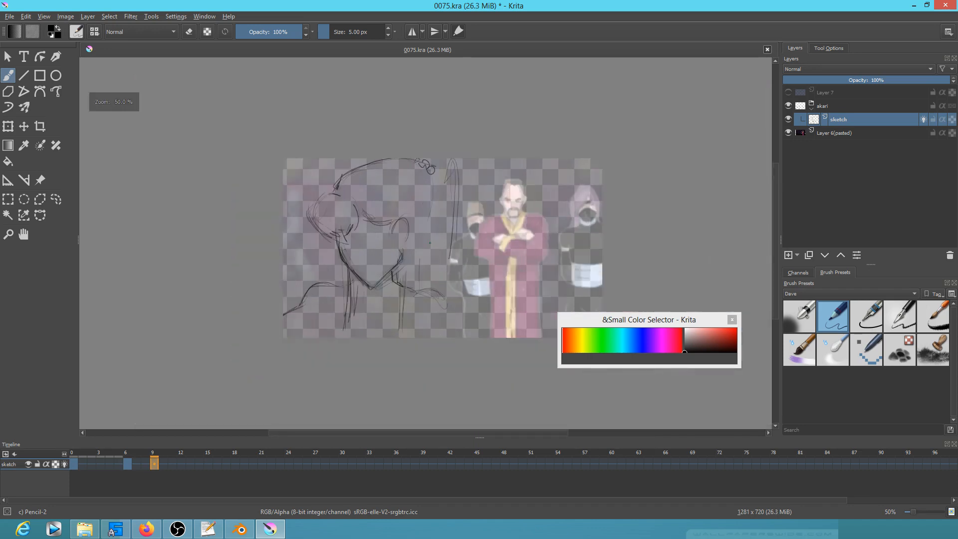
key(l)
mouse_move(419, 140)
mouse_down()
mouse_move(388, 135)
mouse_move(303, 177)
mouse_move(312, 231)
mouse_move(340, 259)
mouse_up()
drag(384, 290, 392, 293)
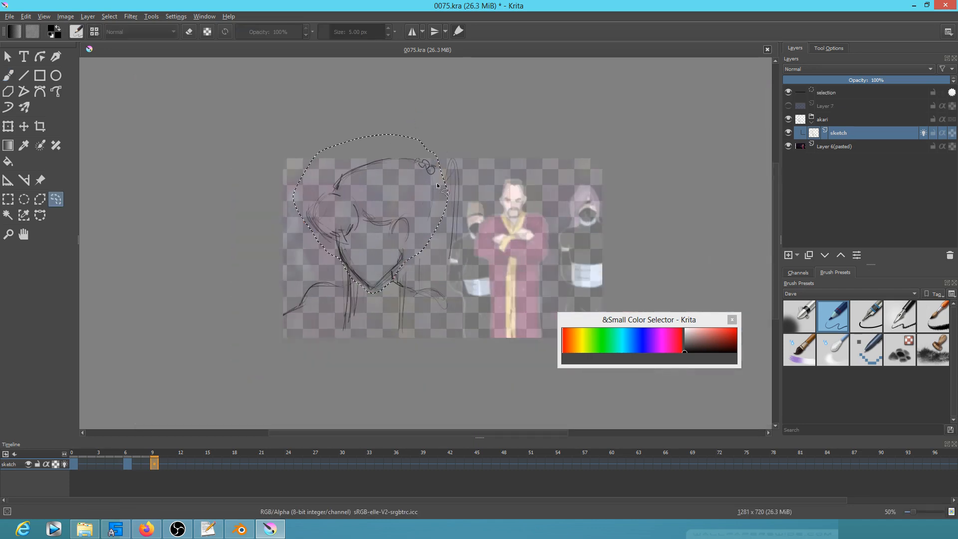
key(ctrl+t)
drag(407, 218, 397, 220)
drag(453, 195, 446, 184)
drag(387, 245, 383, 247)
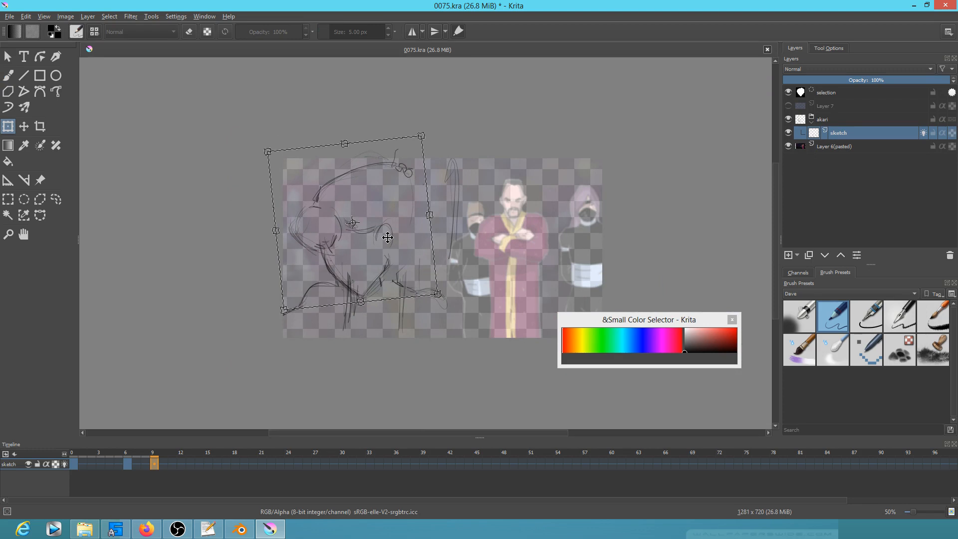
key(Return)
key(ctrl+shift+a)
key(b)
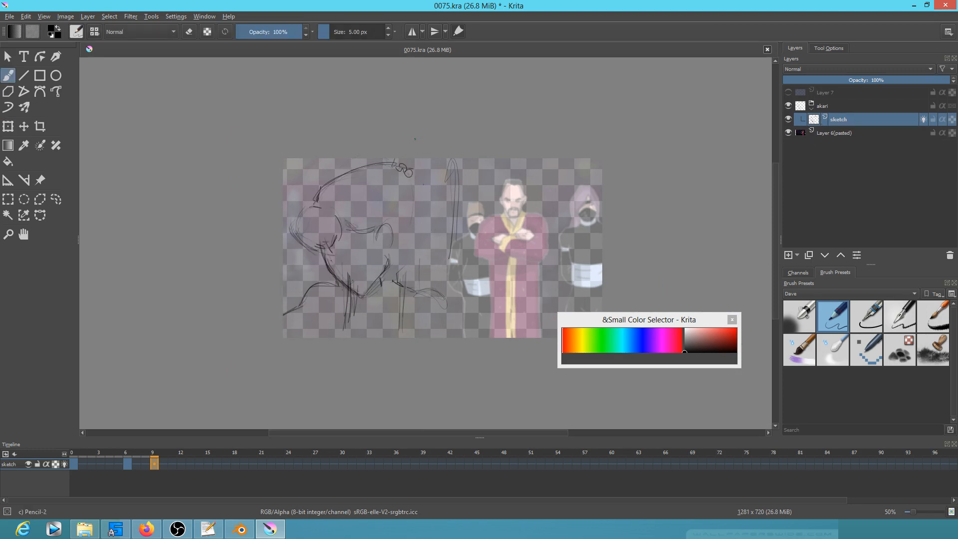
Sketch the eye nearer the men, with its pupil, between the hairline and jaw on frame 9.
key(e)
drag(441, 312, 409, 338)
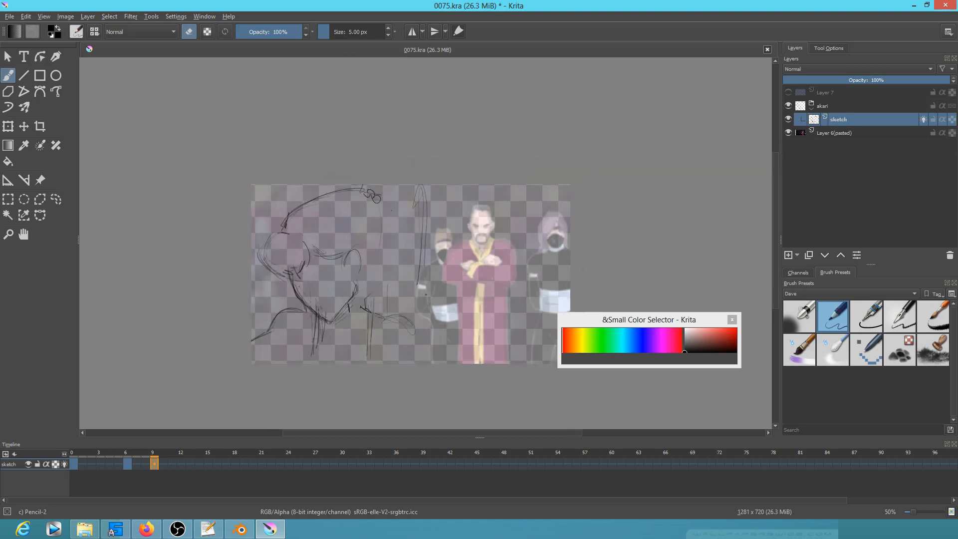
drag(371, 303, 397, 284)
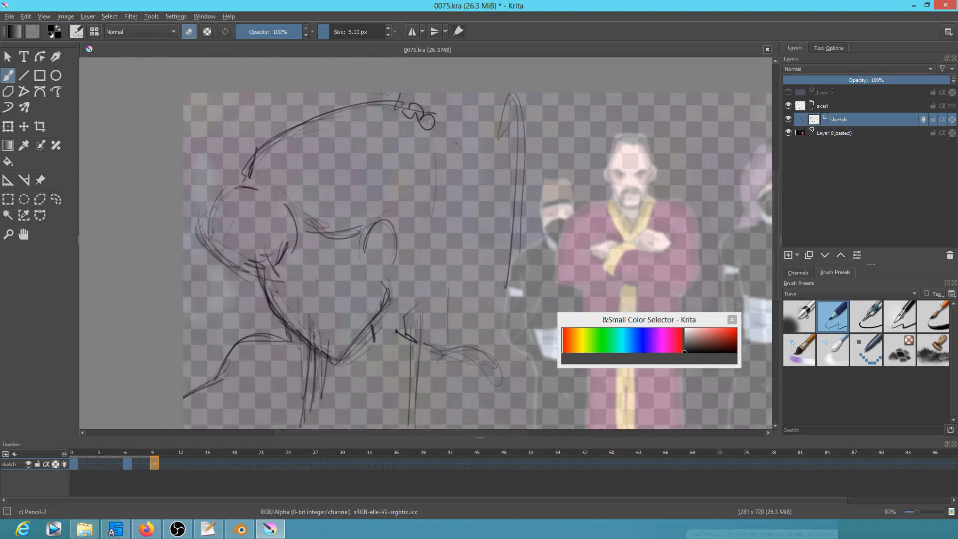
key(e)
mouse_move(331, 287)
mouse_down()
mouse_move(353, 268)
mouse_move(340, 286)
mouse_up()
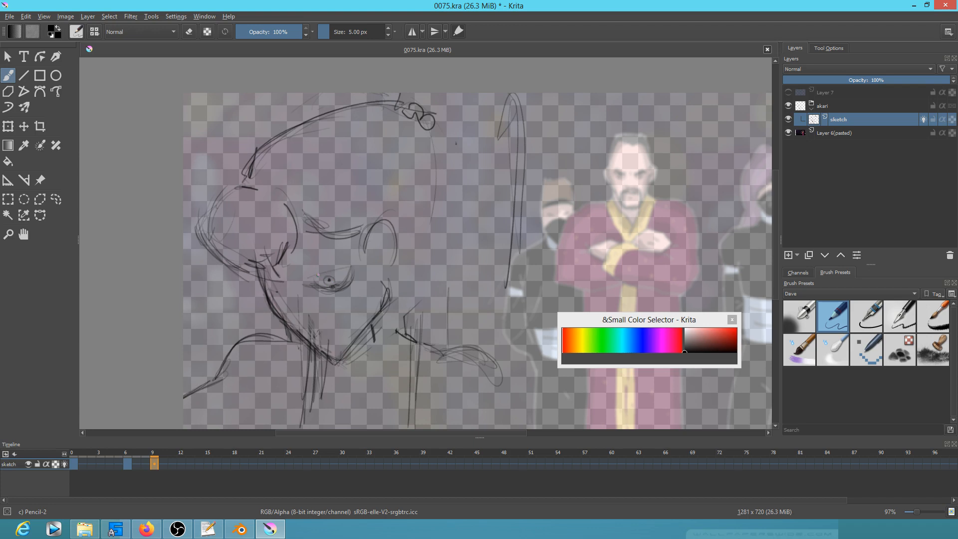
Sketch the far eye and a nose bridge mark on frame 9, and reinforce the adjoining face contour.
drag(263, 280, 293, 287)
drag(278, 282, 300, 280)
drag(423, 314, 445, 296)
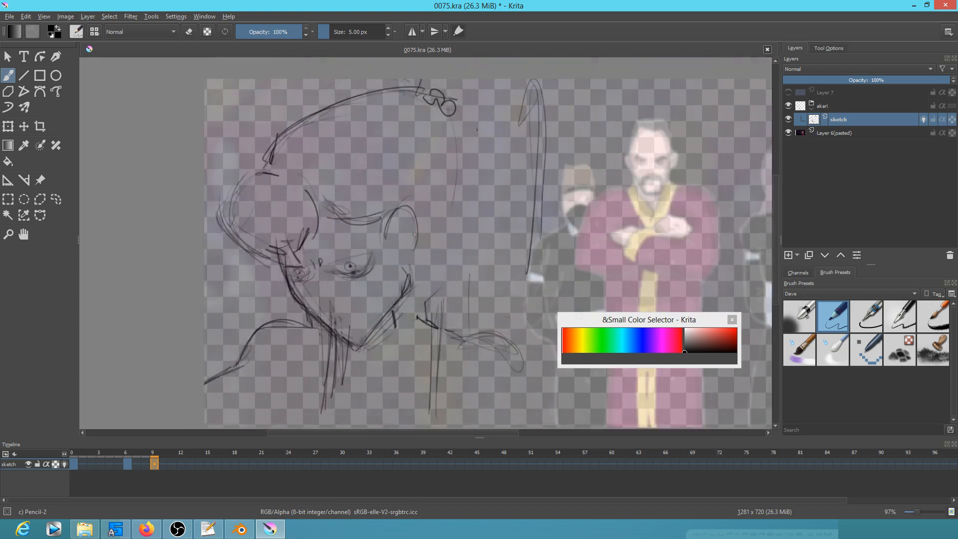
drag(280, 269, 299, 309)
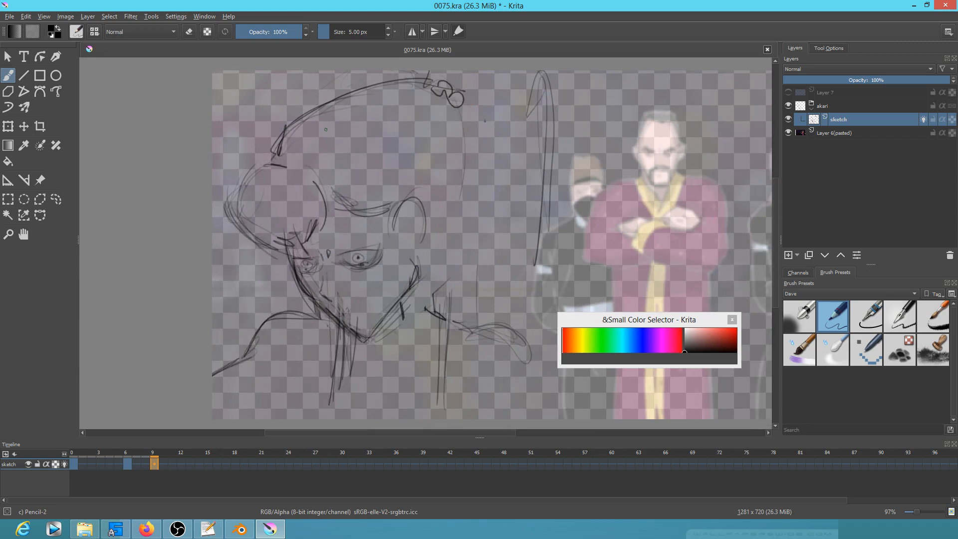
Select the bangs on frame 9, tilt them slightly, move them inward over the face, and deselect.
key(l)
mouse_move(310, 161)
mouse_down()
mouse_move(301, 156)
mouse_move(215, 230)
mouse_move(342, 221)
mouse_move(311, 160)
mouse_up()
key(ctrl+t)
mouse_move(314, 215)
mouse_down()
mouse_move(397, 216)
mouse_move(336, 221)
mouse_up()
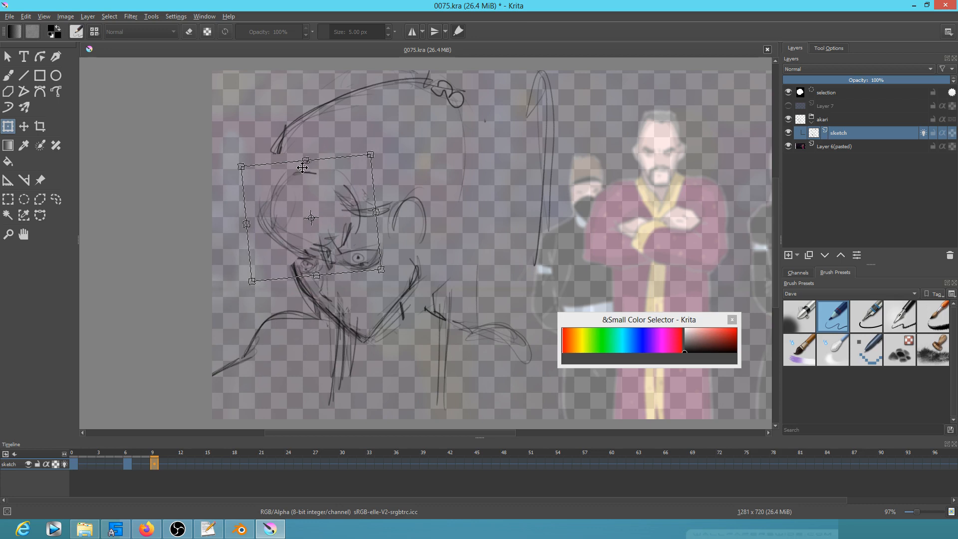
key(Return)
key(ctrl+shift+a)
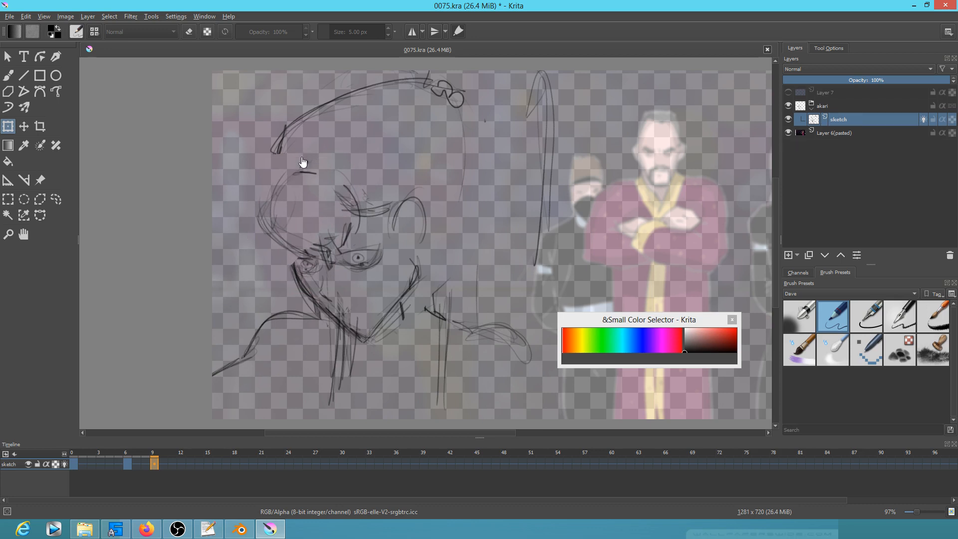
Redraw the crown outline on frame 9 from the bangs up towards the hair tie.
key(b)
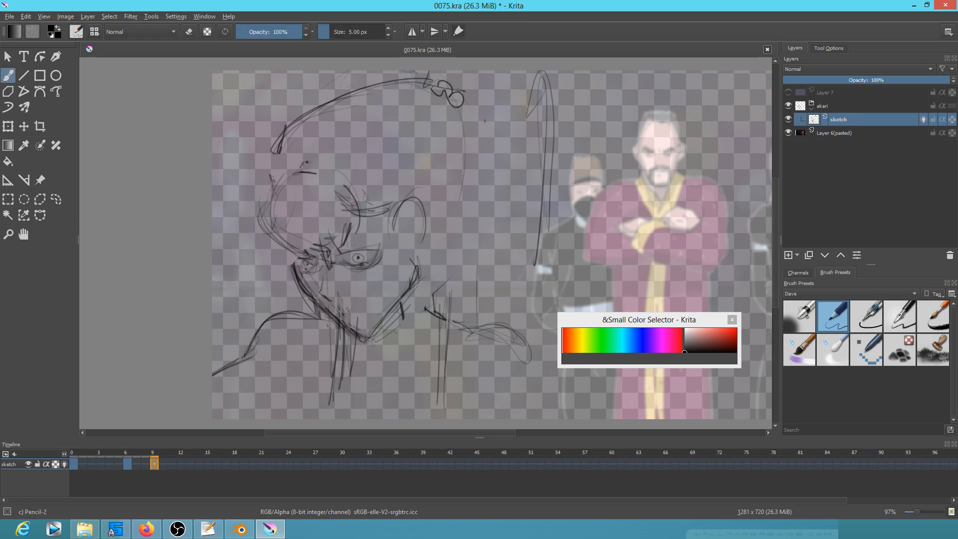
mouse_move(269, 178)
mouse_down()
mouse_move(294, 121)
mouse_move(281, 162)
mouse_move(360, 88)
mouse_up()
drag(288, 142, 390, 77)
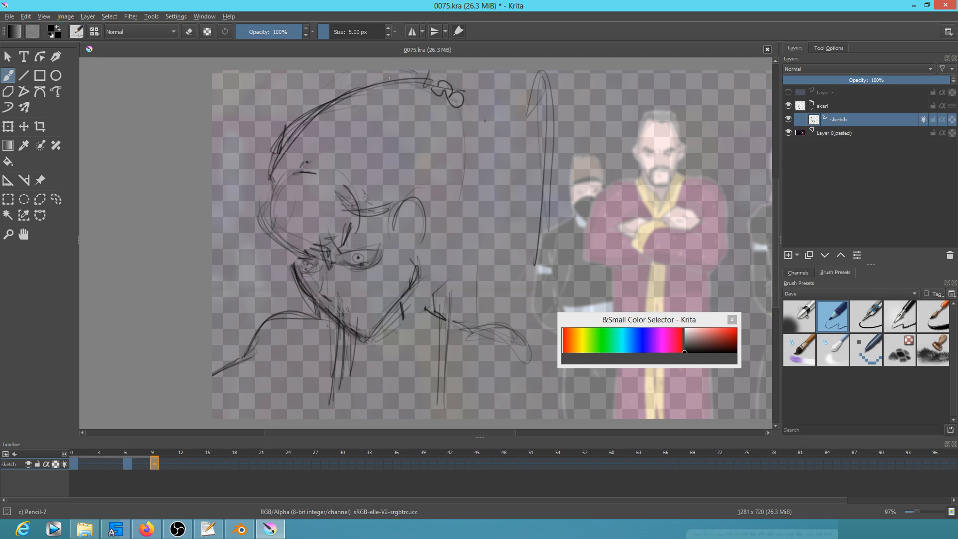
Sketch the back-of-head curve, the ear and long side hair strands on frame 9.
drag(426, 244, 441, 224)
click(55, 194)
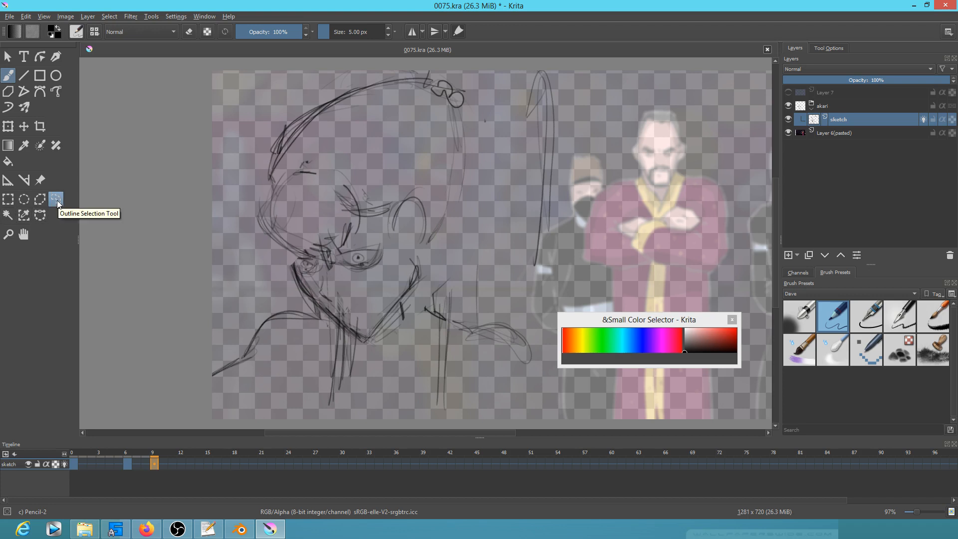
mouse_move(457, 149)
mouse_down()
mouse_move(458, 180)
mouse_move(432, 240)
mouse_up()
mouse_move(410, 272)
mouse_down()
mouse_move(404, 235)
mouse_move(417, 221)
mouse_move(404, 236)
mouse_move(420, 237)
mouse_move(411, 210)
mouse_move(420, 224)
mouse_move(429, 259)
mouse_up()
mouse_move(394, 215)
mouse_down()
mouse_move(394, 362)
mouse_move(401, 212)
mouse_move(410, 367)
mouse_up()
drag(403, 204, 407, 391)
mouse_move(443, 221)
mouse_down()
mouse_move(421, 247)
mouse_move(420, 210)
mouse_up()
drag(291, 245, 294, 267)
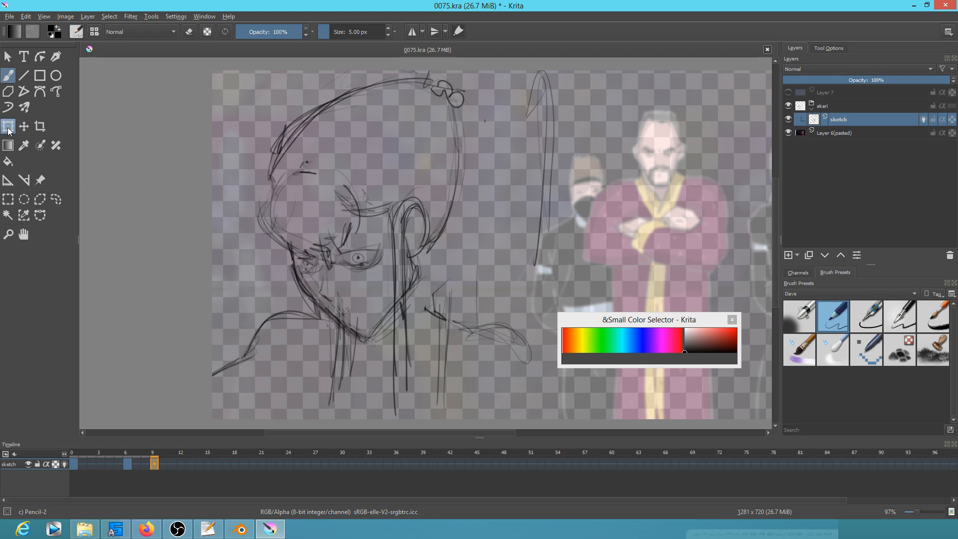
Reinforce the outer contour of the bangs down to the brow on frame 9.
mouse_move(284, 178)
mouse_down()
mouse_move(264, 222)
mouse_move(264, 194)
mouse_move(272, 245)
mouse_up()
drag(265, 199, 291, 259)
mouse_move(306, 260)
mouse_down()
mouse_move(296, 252)
mouse_move(319, 261)
mouse_move(317, 244)
mouse_up()
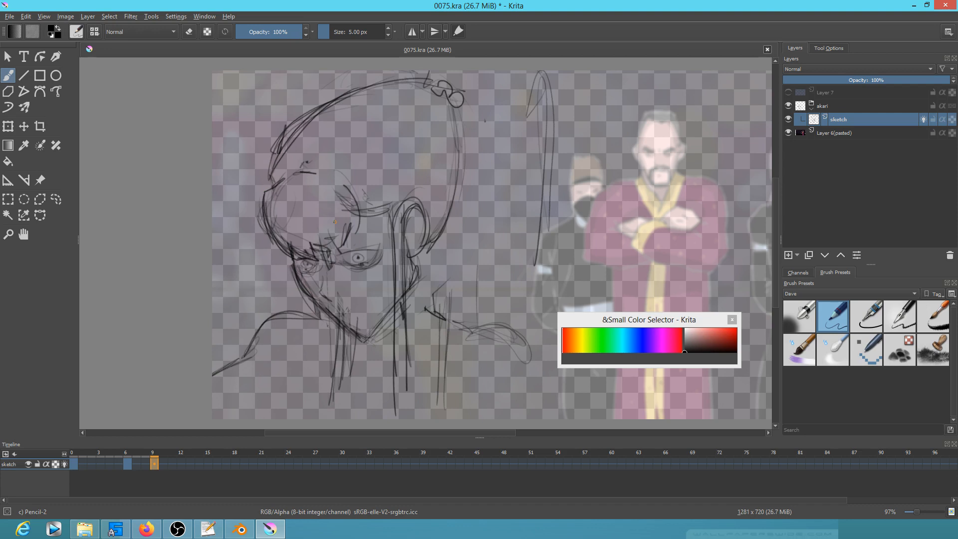
Sketch a mouth on frame 9, and erase overlapping lines at the ear and below the jaw.
key(e)
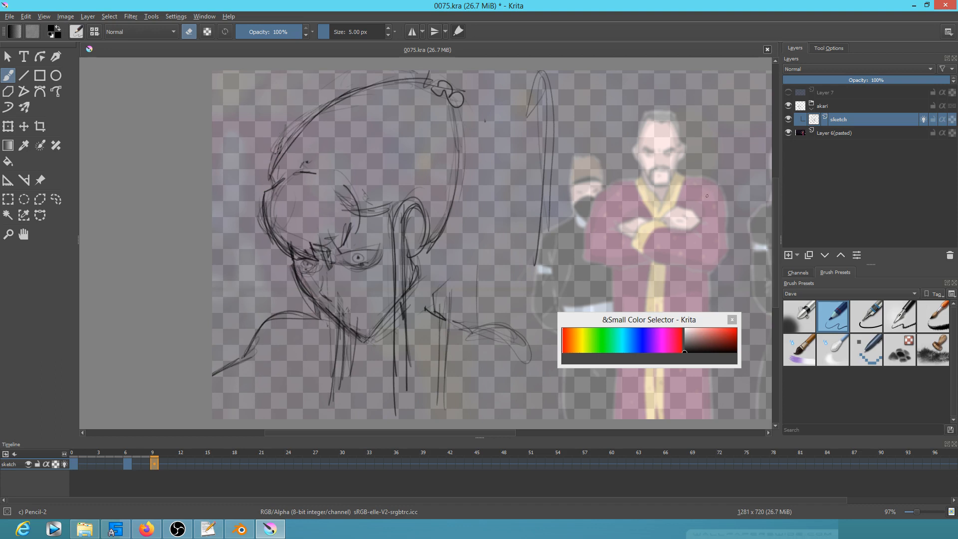
drag(394, 214, 387, 227)
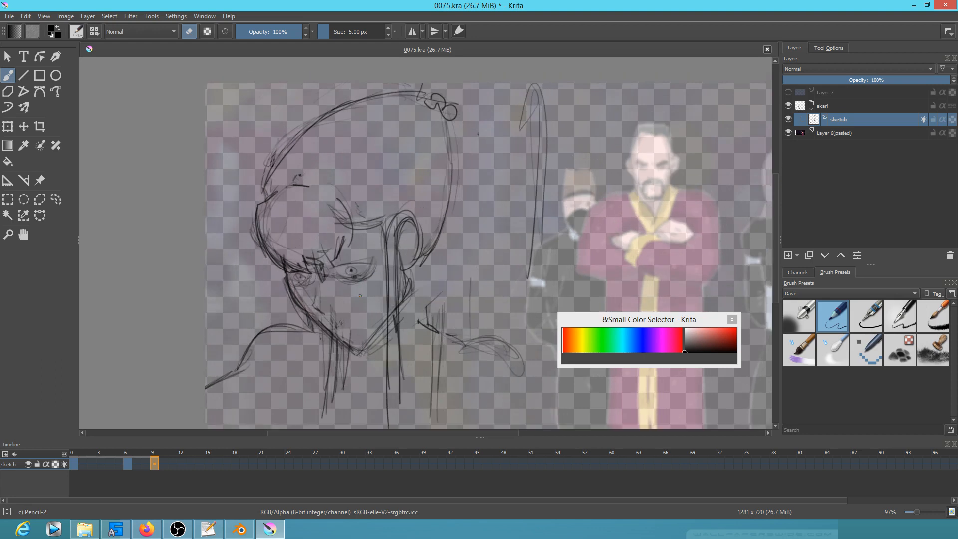
key(e)
drag(333, 316, 355, 324)
mouse_move(334, 318)
mouse_down()
mouse_move(353, 324)
mouse_move(333, 315)
mouse_move(356, 314)
mouse_up()
key(e)
mouse_move(335, 356)
mouse_down()
mouse_move(324, 404)
mouse_move(320, 364)
mouse_move(332, 319)
mouse_up()
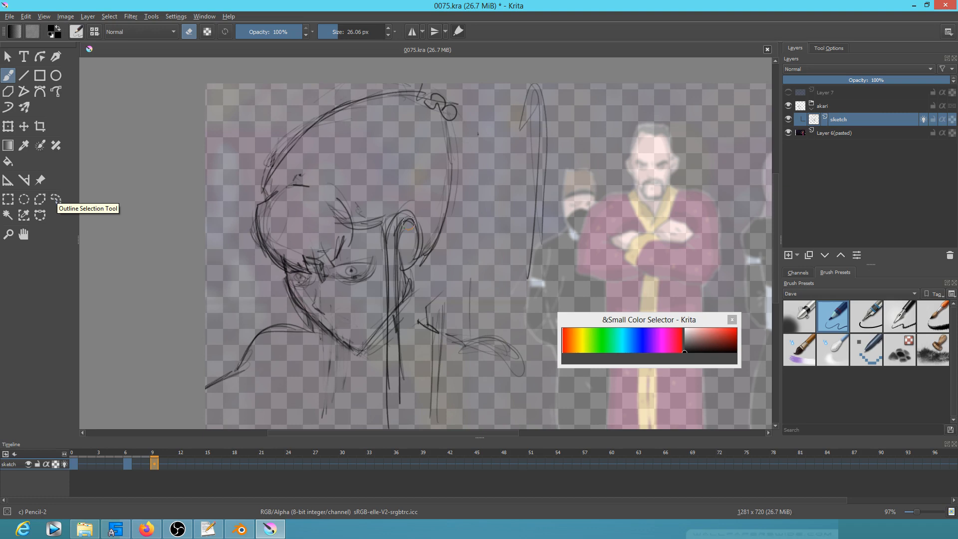
click(871, 321)
click(833, 316)
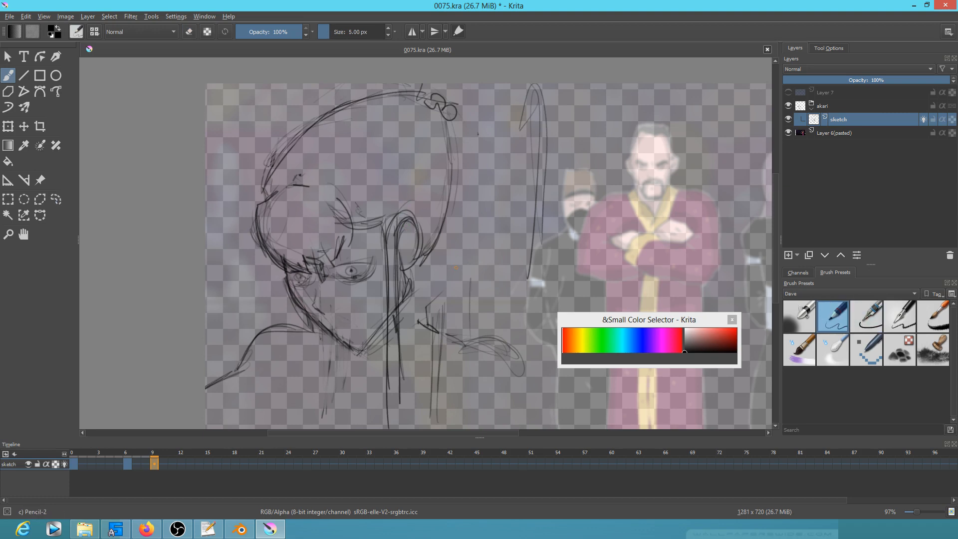
Compare frame 9 with frame 6, and outline and delete the whole head and neck sketch on frame 9.
key(comma)
key(comma)
key(period)
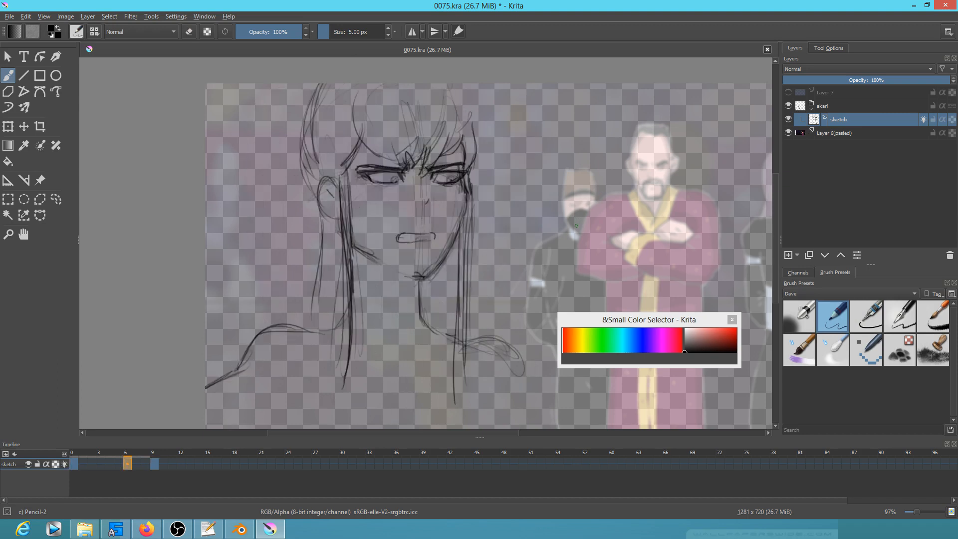
key(period)
key(comma)
key(period)
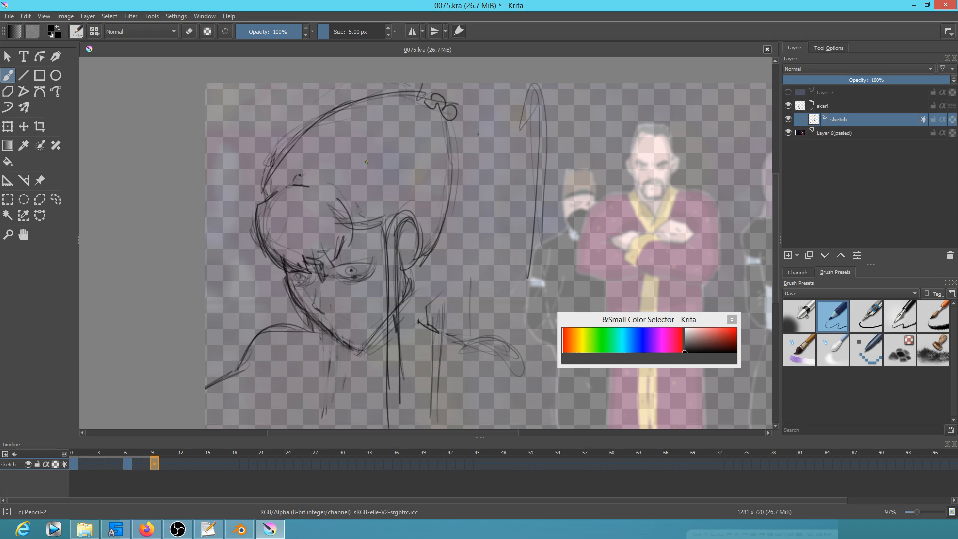
key(l)
mouse_move(498, 136)
mouse_down()
mouse_move(433, 61)
mouse_move(271, 107)
mouse_move(241, 240)
mouse_move(293, 350)
mouse_move(390, 382)
mouse_move(441, 300)
mouse_move(501, 136)
mouse_up()
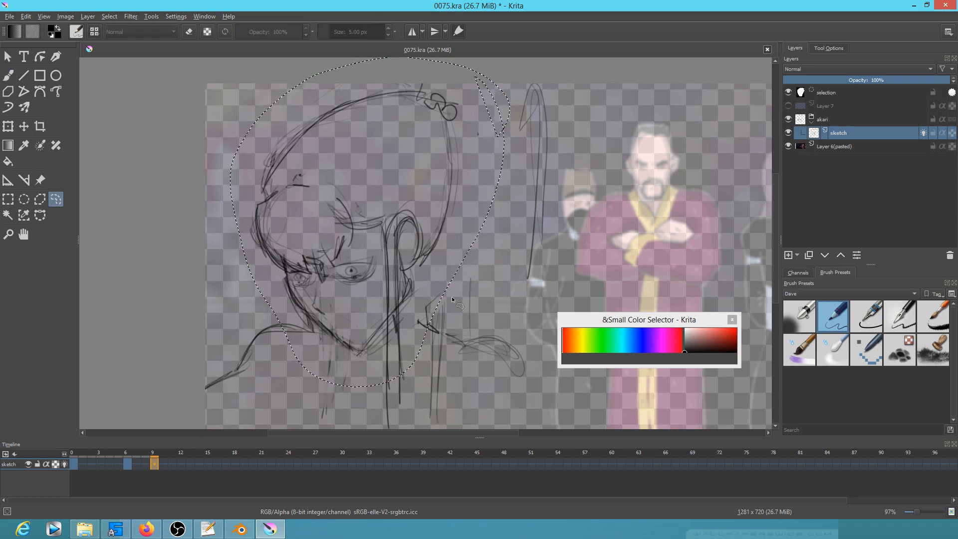
scroll(355, 352, down, 2)
key(Delete)
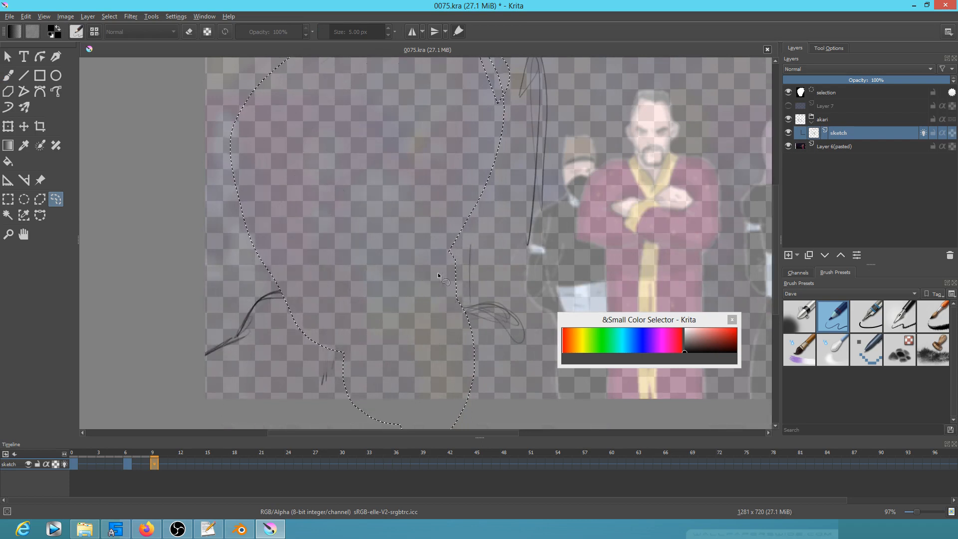
key(ctrl+shift+a)
key(b)
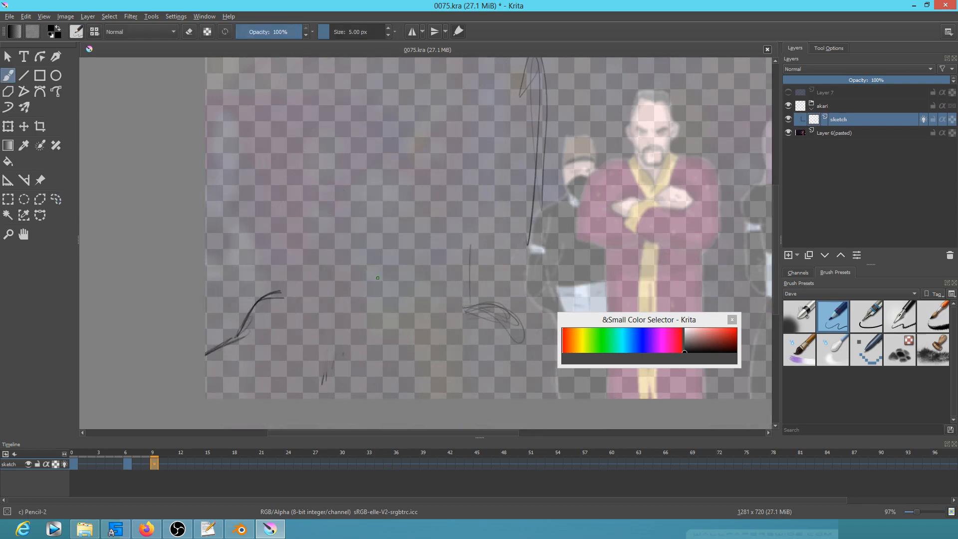
Replace keyframe 9 with a copy of keyframe 6.
scroll(338, 271, down, 2)
drag(338, 271, 327, 307)
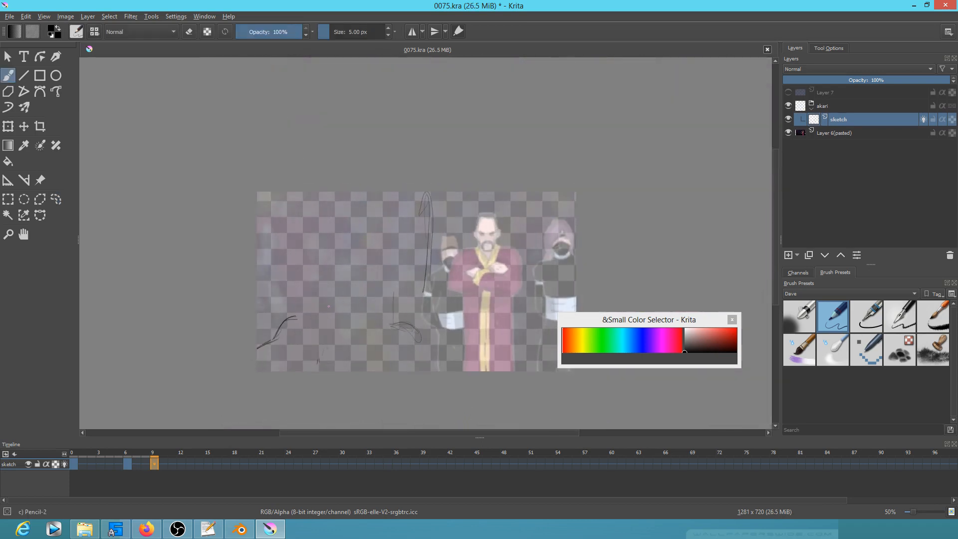
scroll(328, 307, up, 1)
key(alt+Left)
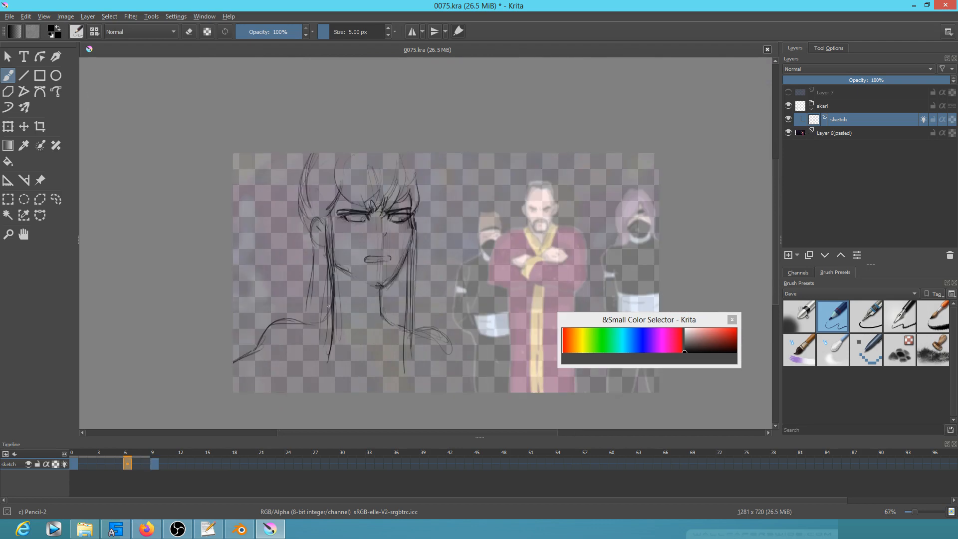
key(alt+Right)
key(alt+Left)
ctrl+drag(127, 465, 157, 467)
Outline the head and neck on frame 9 and mirror them horizontally with the Transform tool.
key(ctrl+shift+f)
mouse_move(357, 129)
mouse_down()
mouse_move(325, 129)
mouse_move(317, 372)
mouse_move(429, 315)
mouse_move(411, 131)
mouse_move(380, 120)
mouse_up()
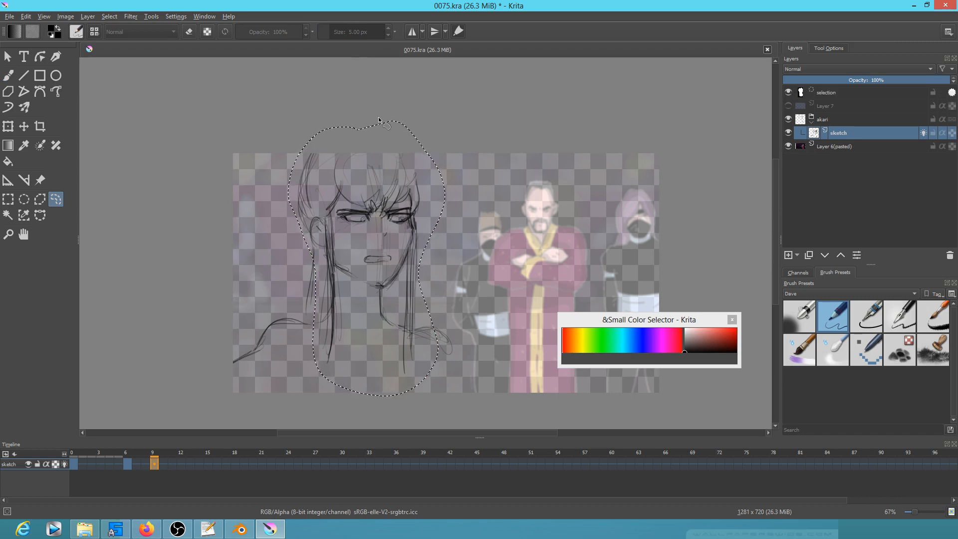
key(ctrl+t)
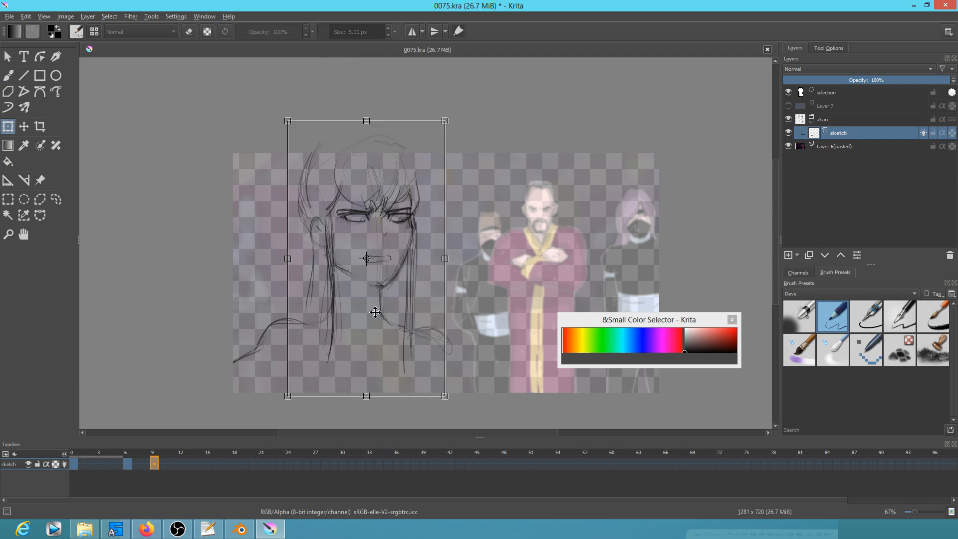
click(830, 48)
click(803, 206)
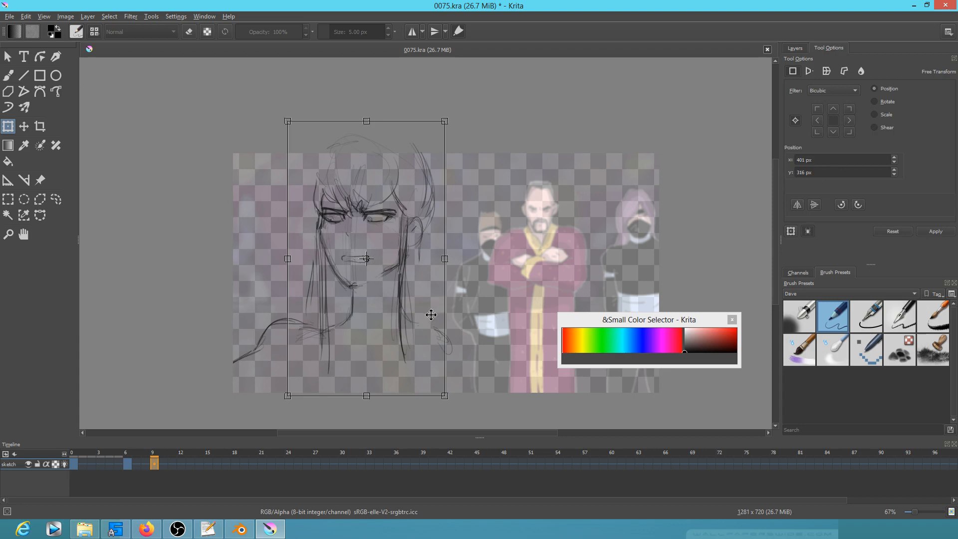
key(Return)
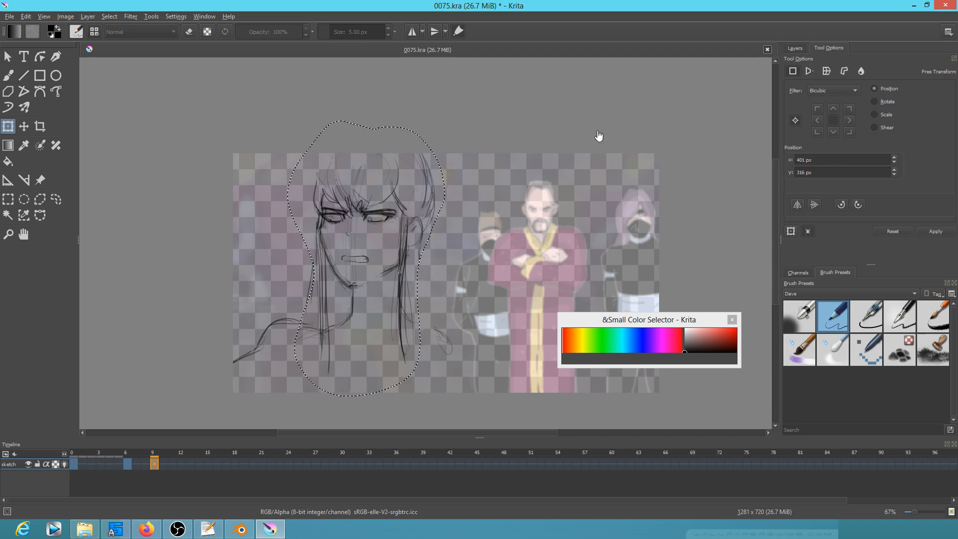
Liquify the mirrored head on frame 9, shifting it slightly towards the men and rotating it with Reverse off at brush size 621.67.
click(861, 71)
drag(387, 273, 504, 273)
mouse_move(393, 220)
mouse_down()
mouse_move(521, 201)
mouse_move(486, 191)
mouse_move(424, 214)
mouse_up()
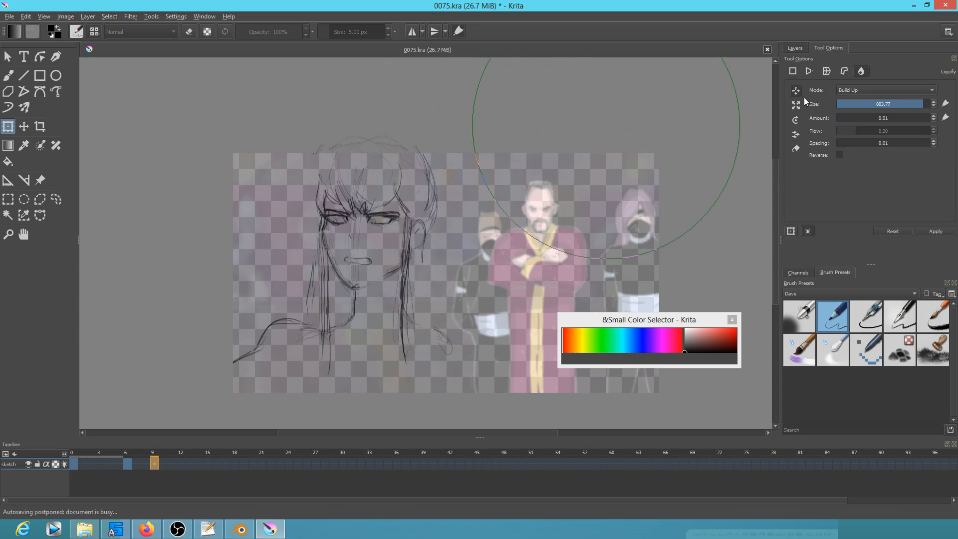
click(796, 118)
shift+drag(369, 234, 461, 257)
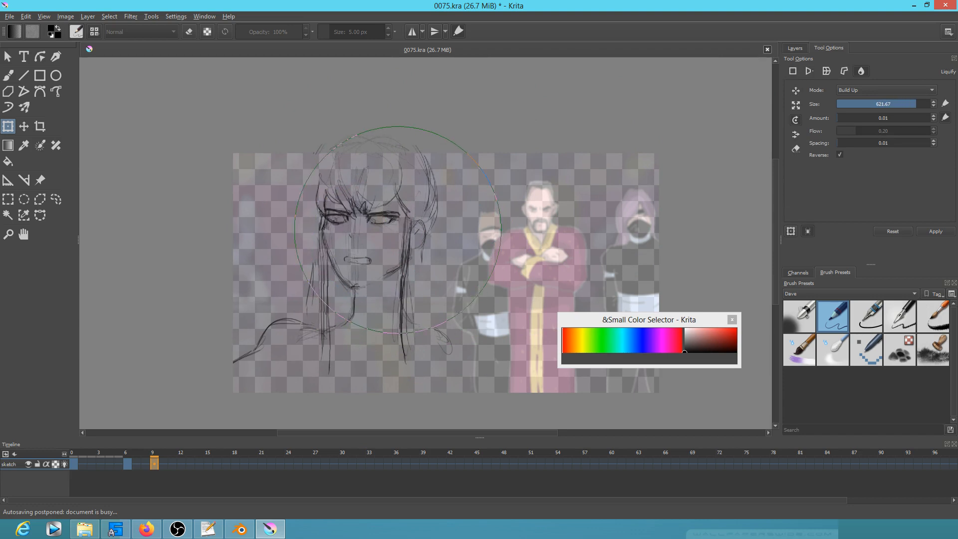
click(840, 155)
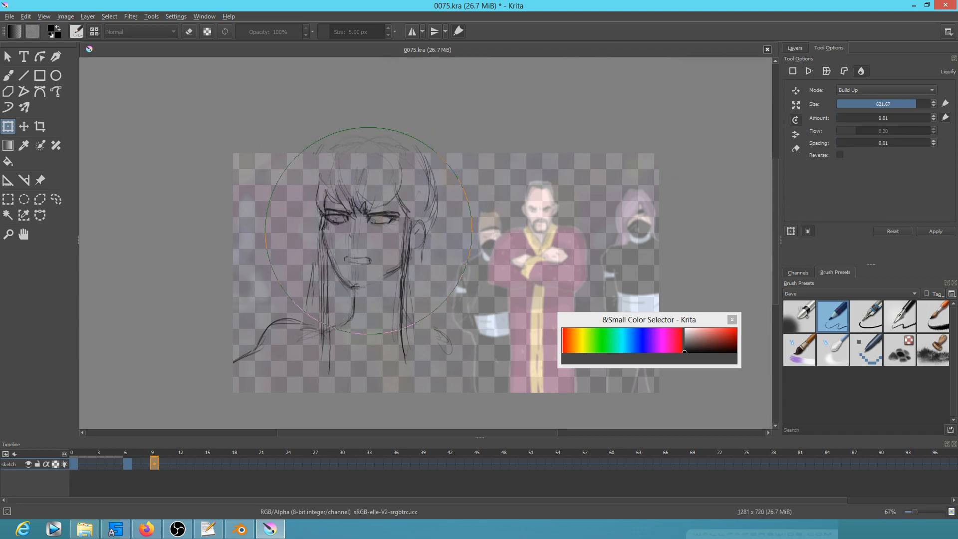
drag(371, 223, 380, 214)
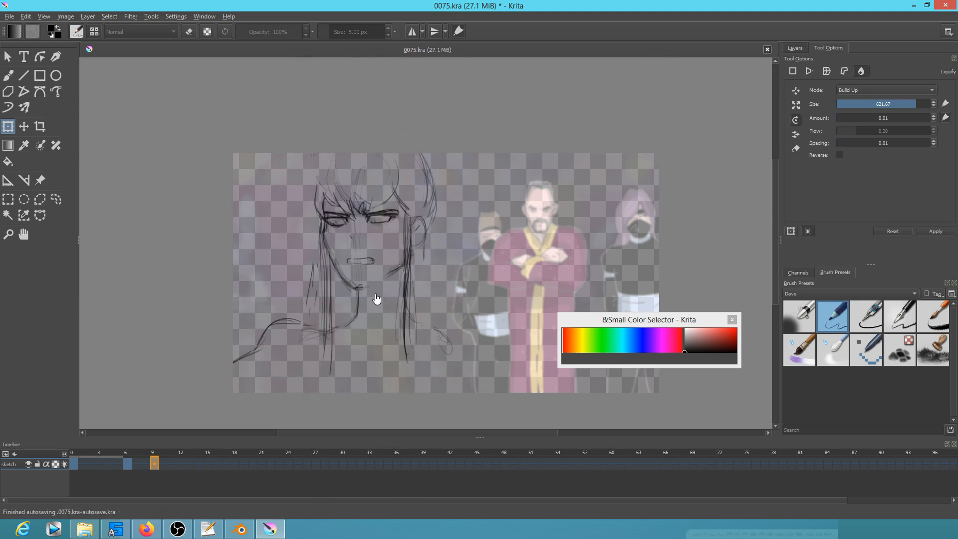
Adjust the lower face and neck on frame 9 with Liquify in move mode, reducing the brush size to 269.13.
click(796, 91)
click(378, 330)
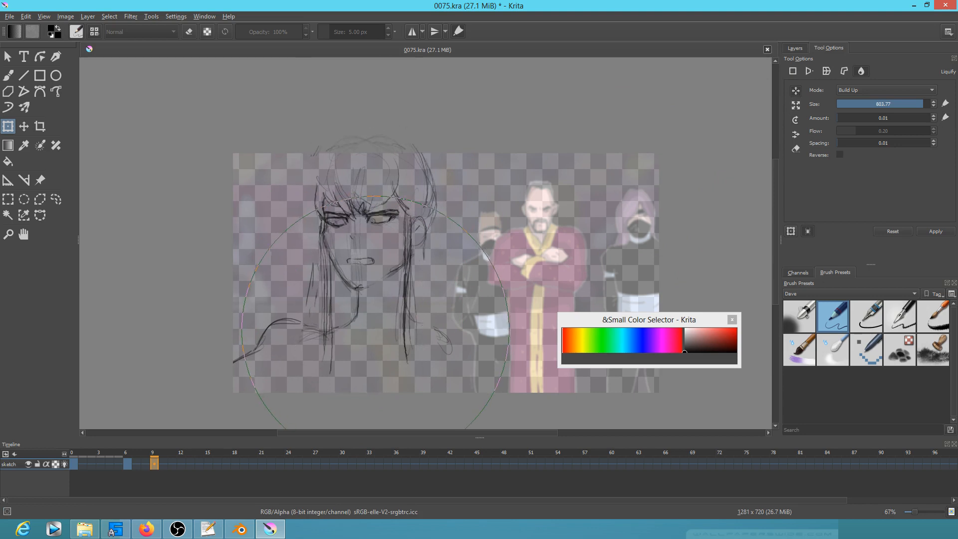
shift+drag(380, 317, 202, 446)
key(Left)
key(Right)
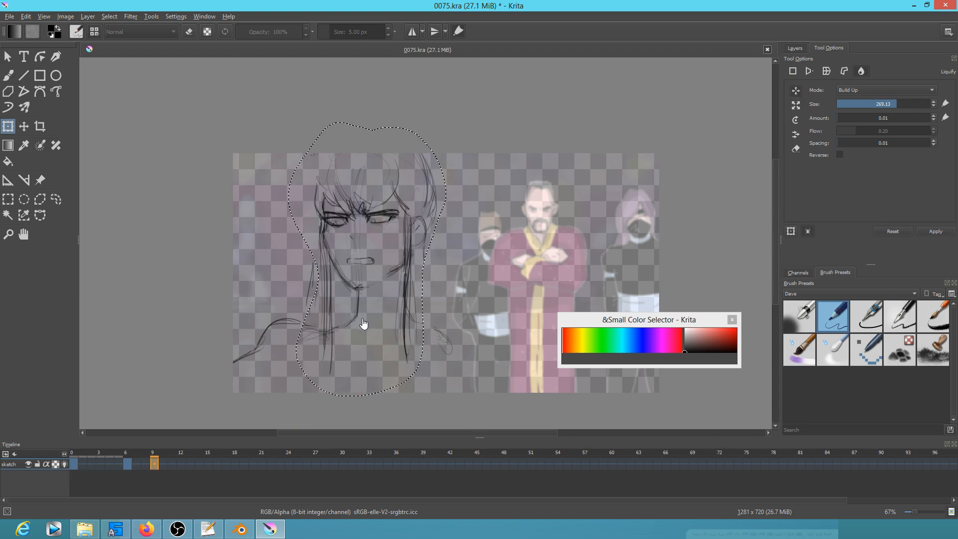
click(457, 265)
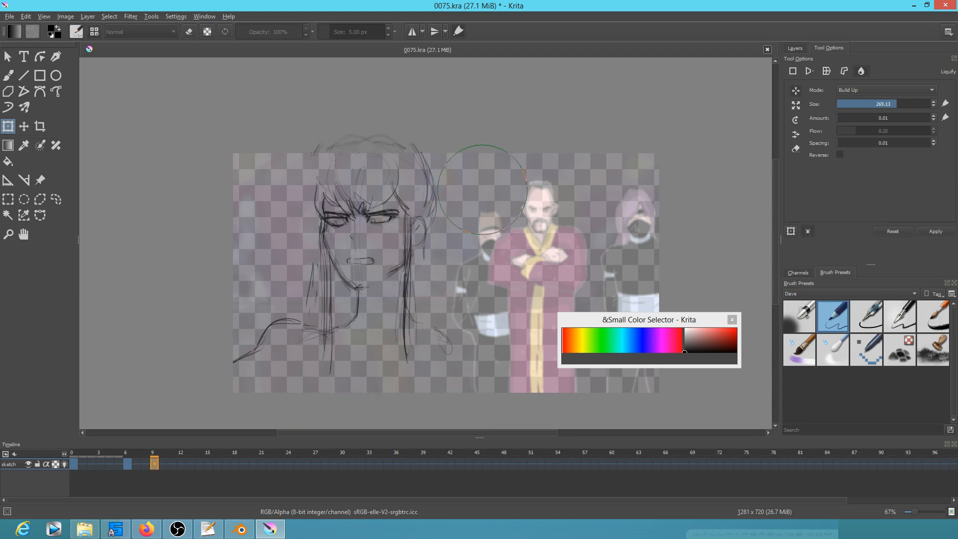
Erase the mirrored neck lines beneath the jaw on frame 9 using Ink-2 Fineliner as a 31.18 px eraser.
key(b)
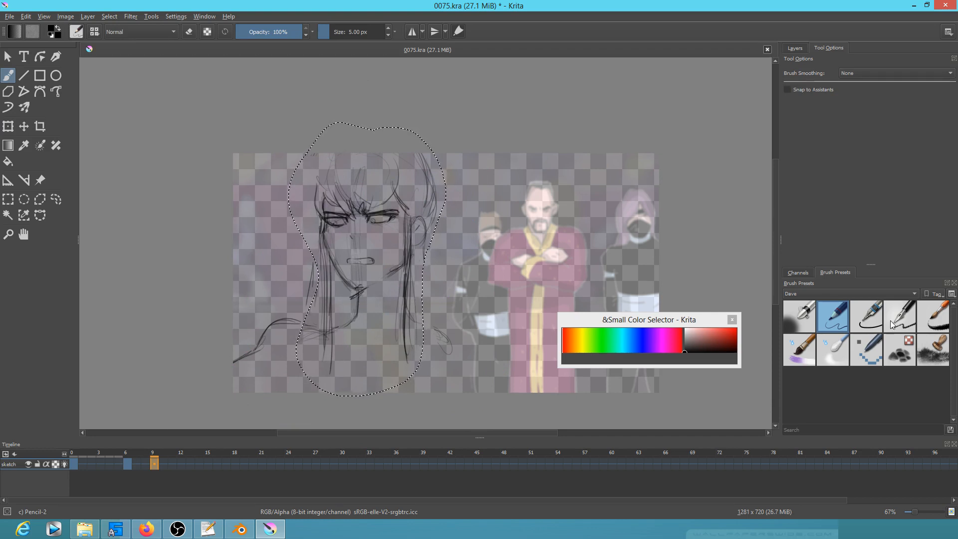
click(875, 321)
key(e)
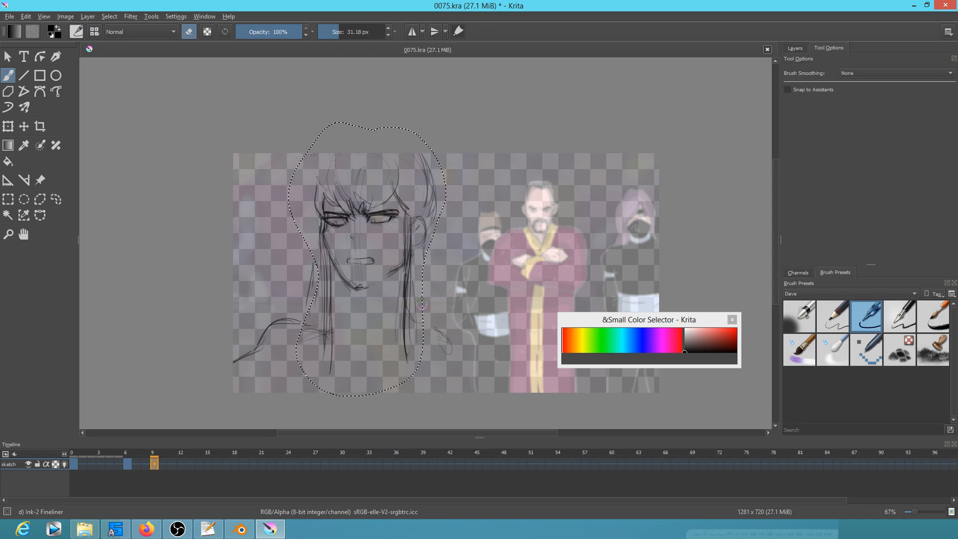
mouse_move(389, 264)
mouse_down()
mouse_move(432, 285)
mouse_move(379, 292)
mouse_up()
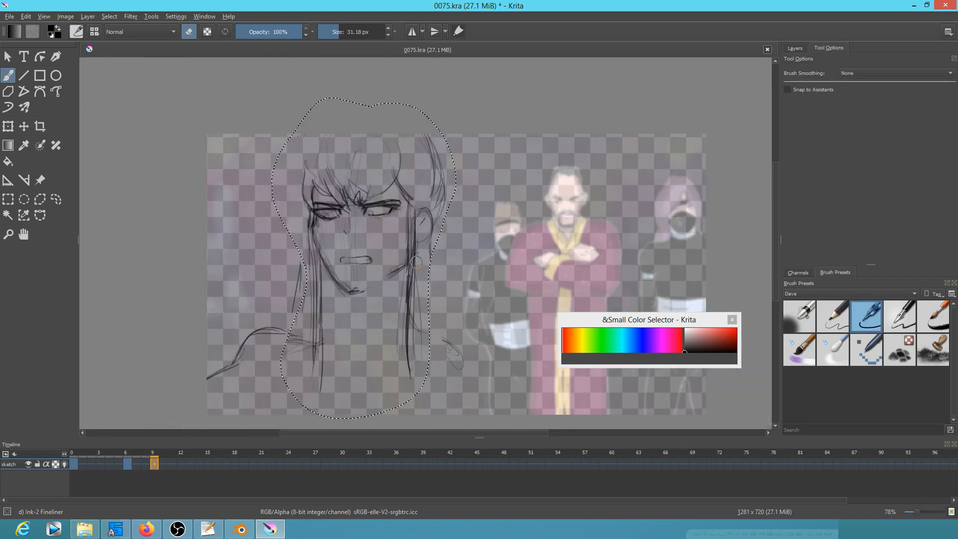
Deselect and sketch both sides of the neck and the collar lines on frame 9 with the 5 px Pencil-2 brush.
click(838, 316)
mouse_move(860, 307)
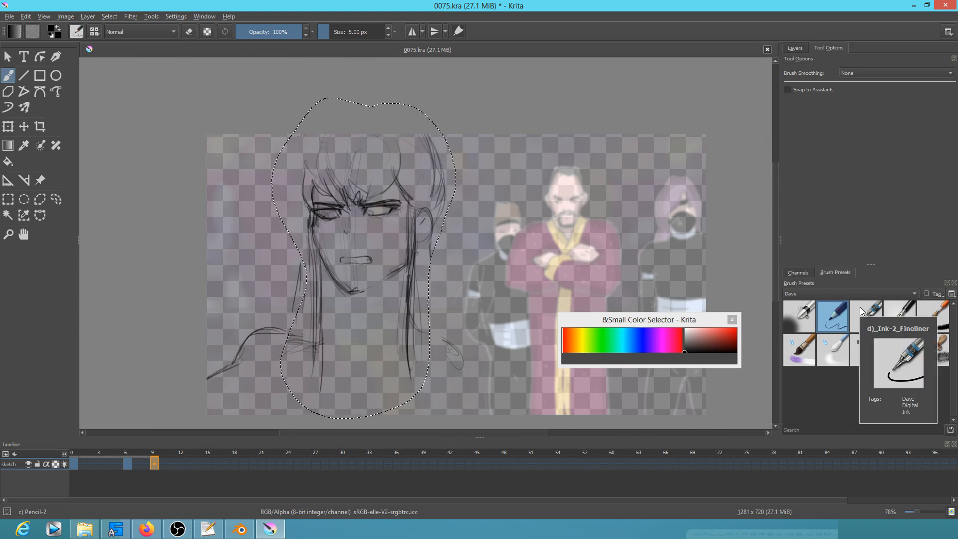
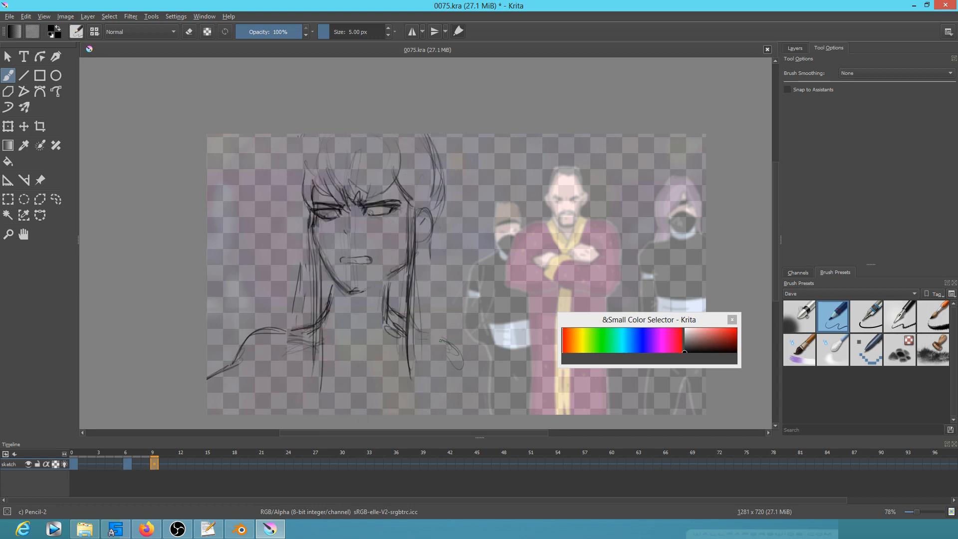
key(e)
key(e)
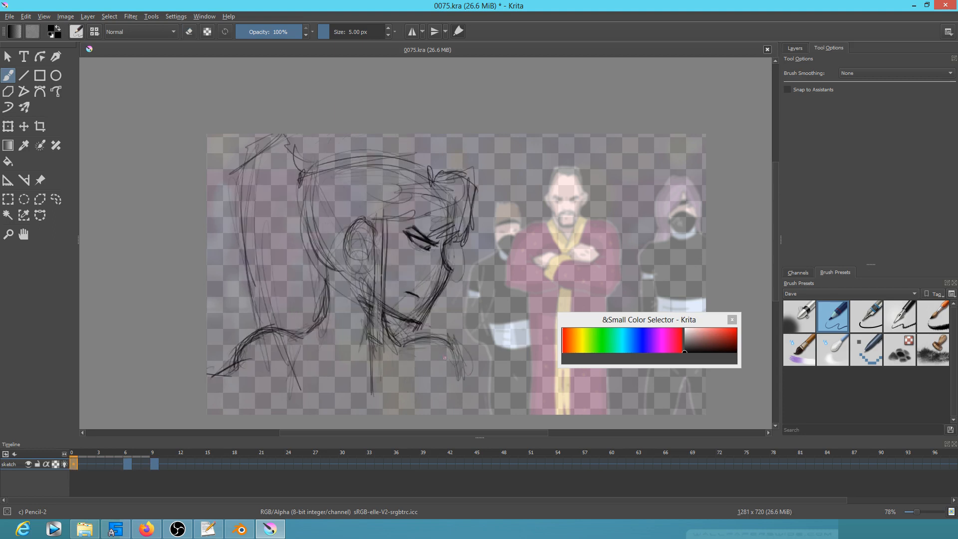
Redraw the shoulder nearer the men on frame 6, matching it against frame 0.
key(comma)
key(period)
mouse_move(403, 336)
mouse_down()
mouse_move(456, 356)
mouse_move(431, 331)
mouse_move(414, 329)
mouse_move(458, 348)
mouse_move(408, 334)
mouse_move(433, 336)
mouse_move(464, 379)
mouse_up()
key(comma)
key(period)
key(comma)
key(period)
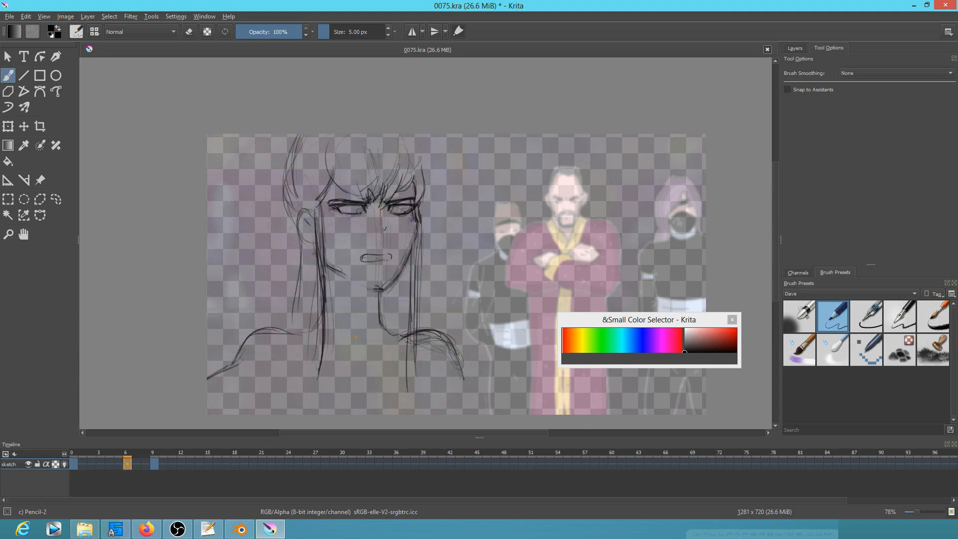
Draw a higher contour for the shoulder farther from the men on frames 6 and 0.
mouse_move(287, 327)
mouse_down()
mouse_move(234, 344)
mouse_move(235, 356)
mouse_move(210, 353)
mouse_up()
key(comma)
drag(288, 328, 207, 358)
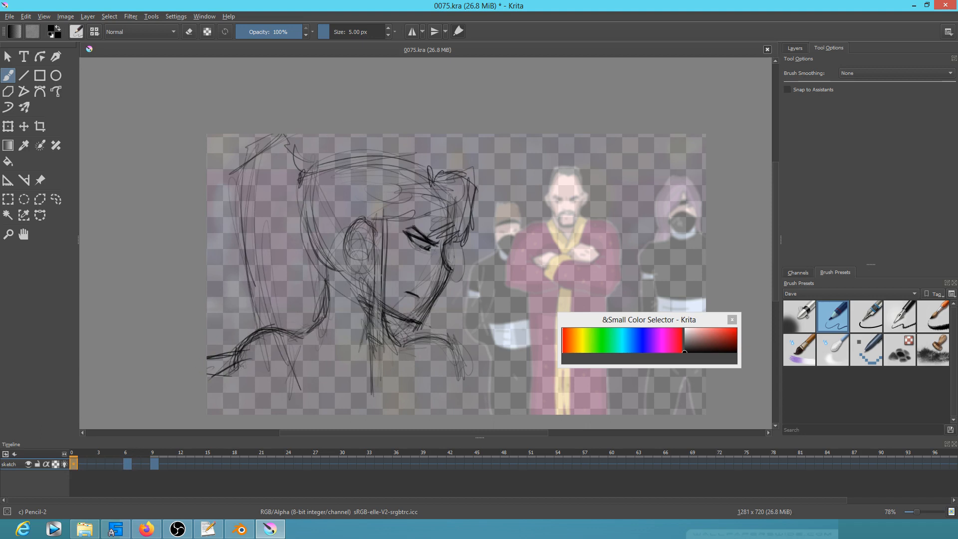
Erase the old lower lines of the shoulder farther from the men on frames 0 and 6.
key(e)
mouse_move(244, 361)
mouse_down()
mouse_move(212, 375)
mouse_move(230, 366)
mouse_up()
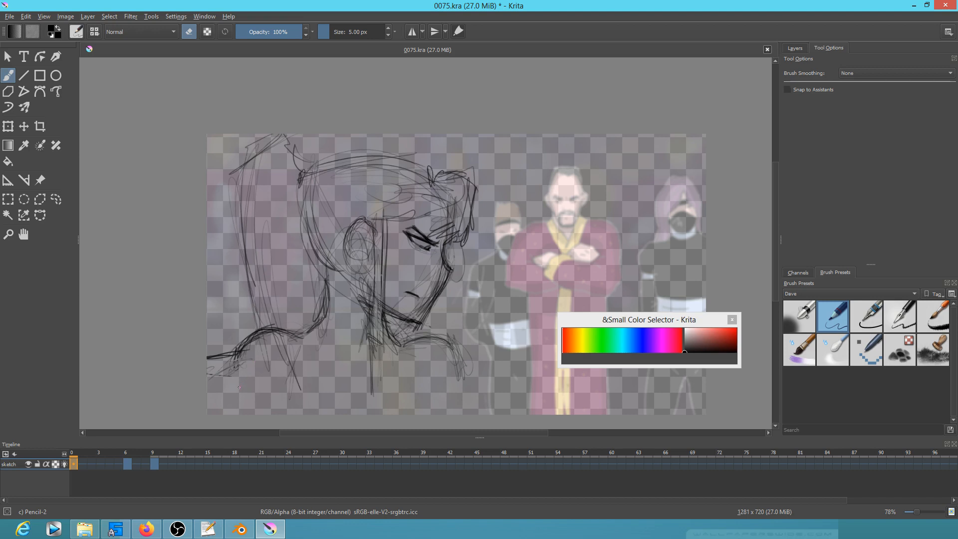
key(period)
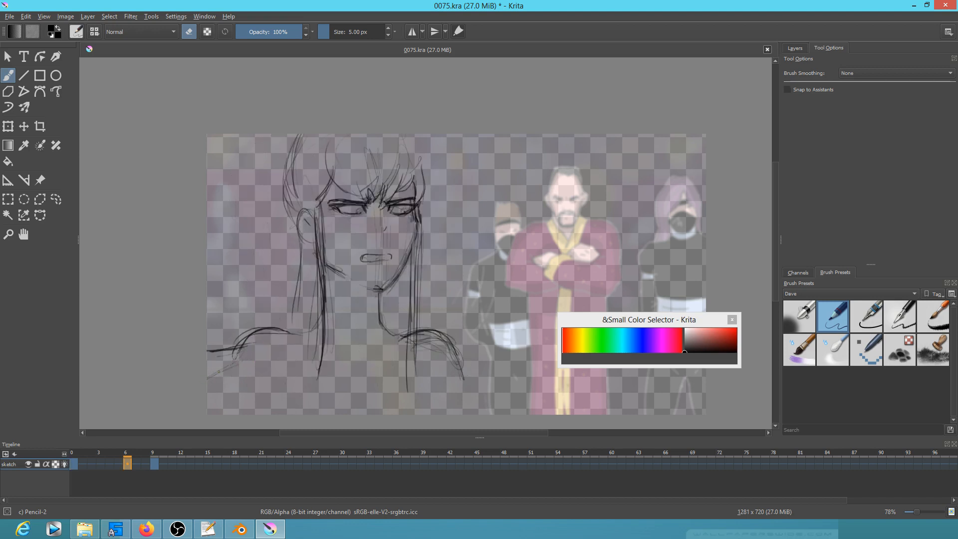
Thicken and refine the outer curves of both shoulders on frame 6 with the 5 px Pencil-2 brush.
key(e)
mouse_move(871, 316)
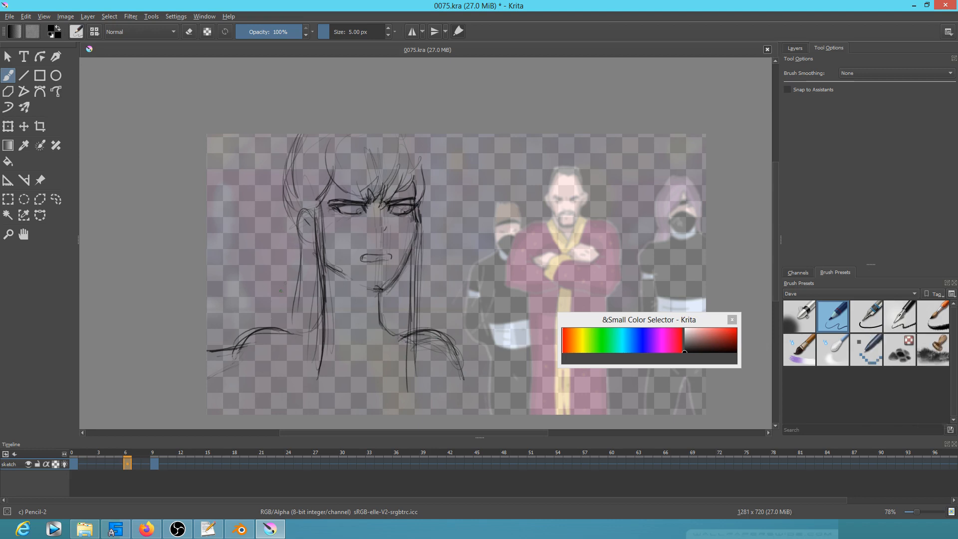
mouse_move(260, 335)
mouse_down()
mouse_move(229, 348)
mouse_move(236, 344)
mouse_move(235, 388)
mouse_up()
mouse_move(451, 343)
mouse_down()
mouse_move(461, 381)
mouse_move(463, 361)
mouse_up()
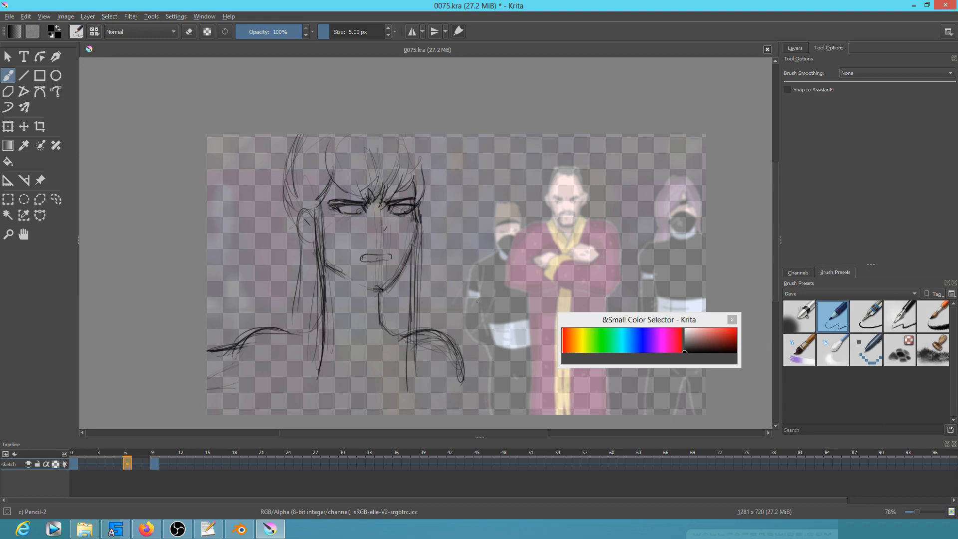
drag(435, 369, 474, 351)
key(e)
key(e)
drag(450, 340, 464, 379)
drag(456, 345, 462, 369)
key(space)
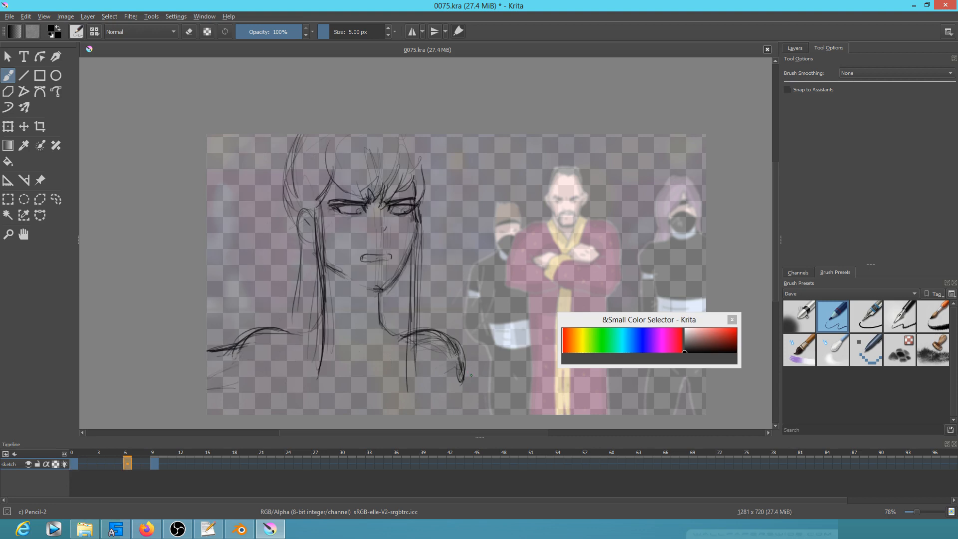
Redraw both shoulder contours on frame 9, extending the arm nearer the men down to the canvas edge.
mouse_move(403, 335)
mouse_down()
mouse_move(439, 332)
mouse_move(464, 367)
mouse_up()
drag(439, 336, 461, 378)
mouse_move(410, 336)
mouse_down()
mouse_move(436, 333)
mouse_move(413, 332)
mouse_move(457, 361)
mouse_move(462, 388)
mouse_up()
drag(457, 353, 461, 413)
drag(460, 378, 466, 414)
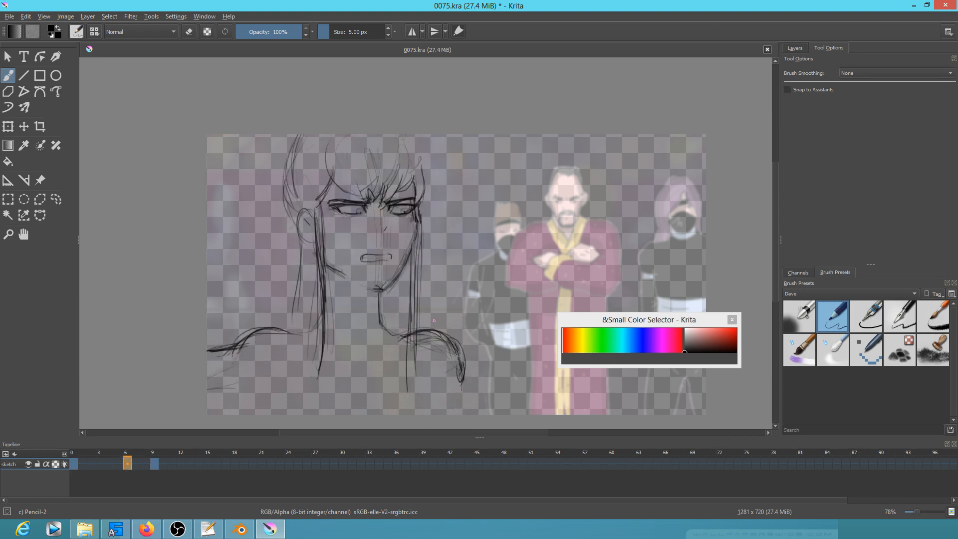
mouse_move(295, 332)
mouse_down()
mouse_move(238, 352)
mouse_move(258, 331)
mouse_move(228, 367)
mouse_up()
drag(236, 358, 205, 380)
drag(226, 366, 199, 384)
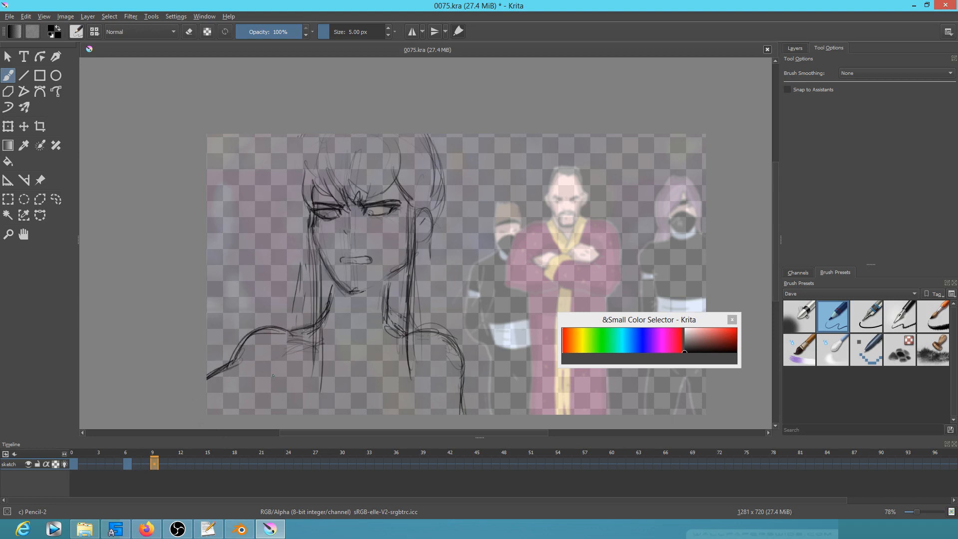
Save the 0075.kra document.
click(227, 433)
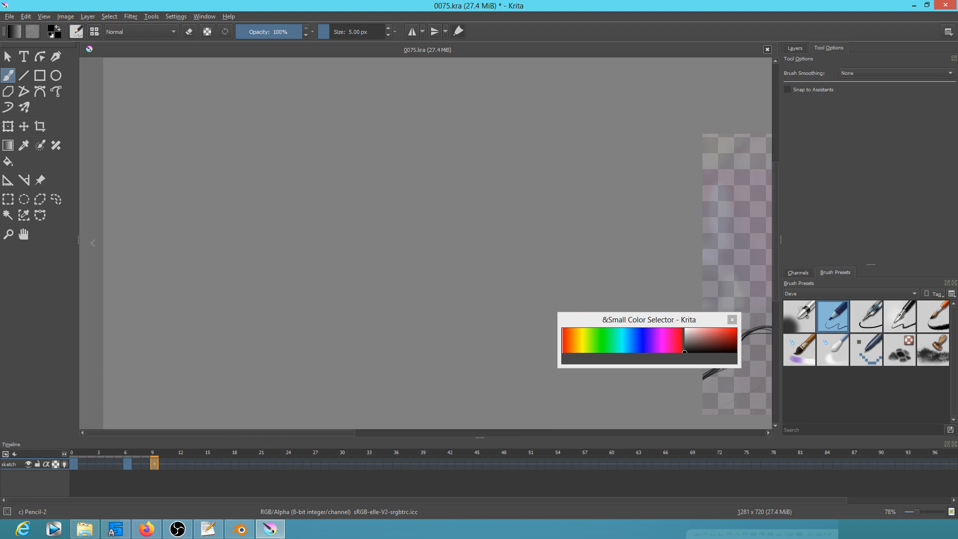
mouse_move(328, 434)
mouse_down()
mouse_move(592, 434)
mouse_move(493, 452)
mouse_move(517, 450)
mouse_up()
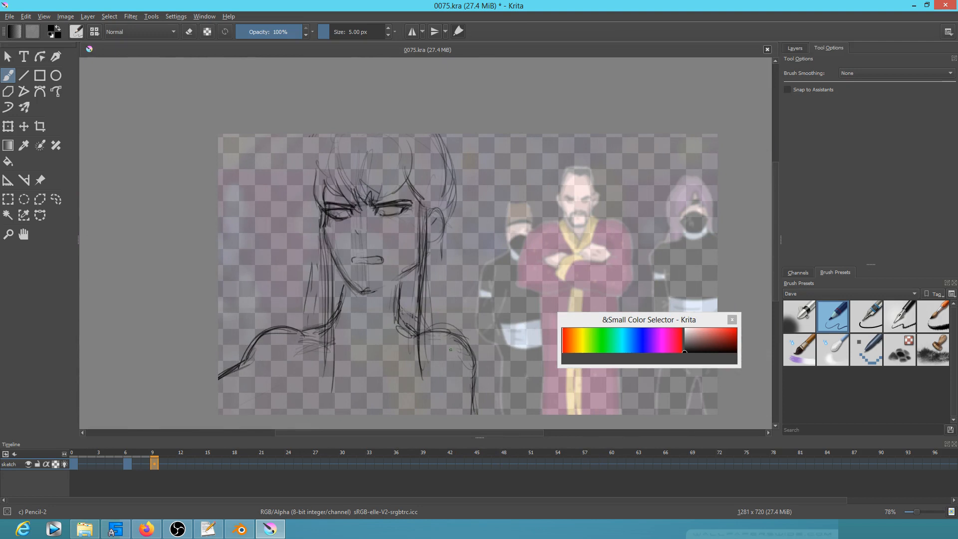
drag(450, 349, 373, 346)
click(9, 17)
click(26, 58)
click(184, 434)
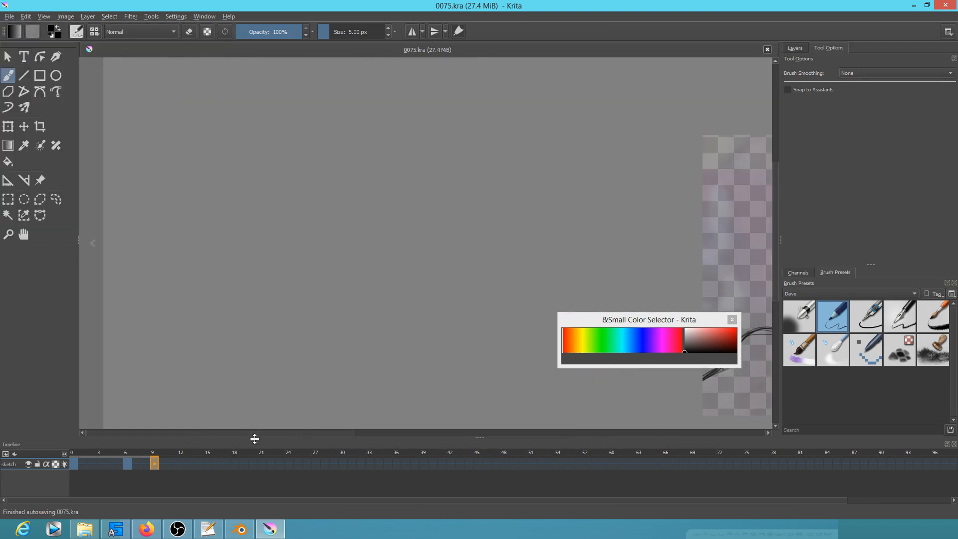
click(734, 432)
drag(469, 433, 413, 434)
Extend the upper-arm line nearer the men down to the canvas edge on frame 6, matching it against frame 9.
key(Left)
key(Right)
key(Left)
key(Right)
key(Left)
drag(423, 350, 428, 379)
drag(424, 348, 430, 380)
key(Right)
key(Left)
key(Right)
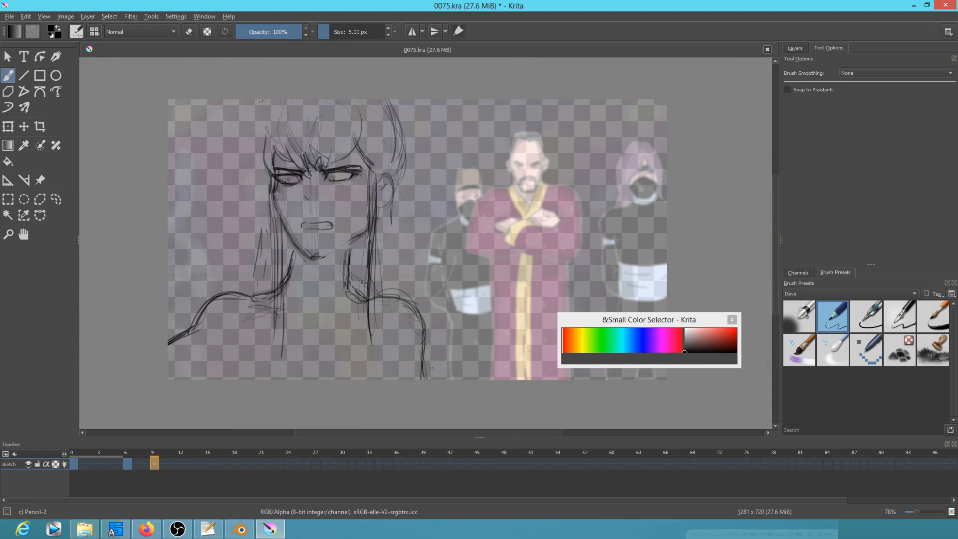
Select the head and hair on frame 9, move them to X 380 px, Y 299 px, and compare the result with frame 6.
key(l)
mouse_move(402, 88)
mouse_down()
mouse_move(307, 70)
mouse_move(234, 150)
mouse_move(261, 212)
mouse_move(273, 332)
mouse_move(291, 351)
mouse_move(291, 238)
mouse_move(324, 273)
mouse_up()
mouse_move(386, 238)
mouse_down()
mouse_move(418, 164)
mouse_move(402, 88)
mouse_up()
key(ctrl+t)
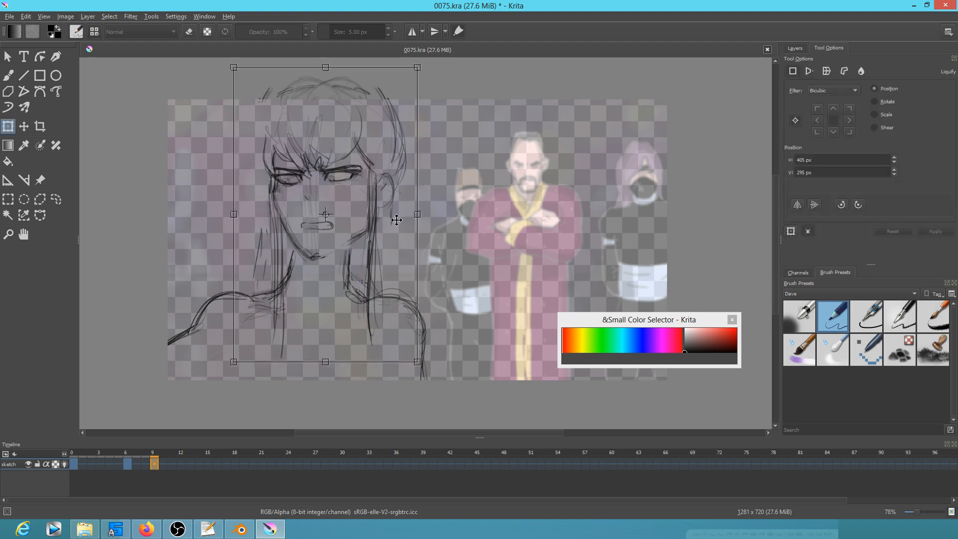
drag(369, 212, 360, 214)
drag(434, 254, 437, 247)
key(Return)
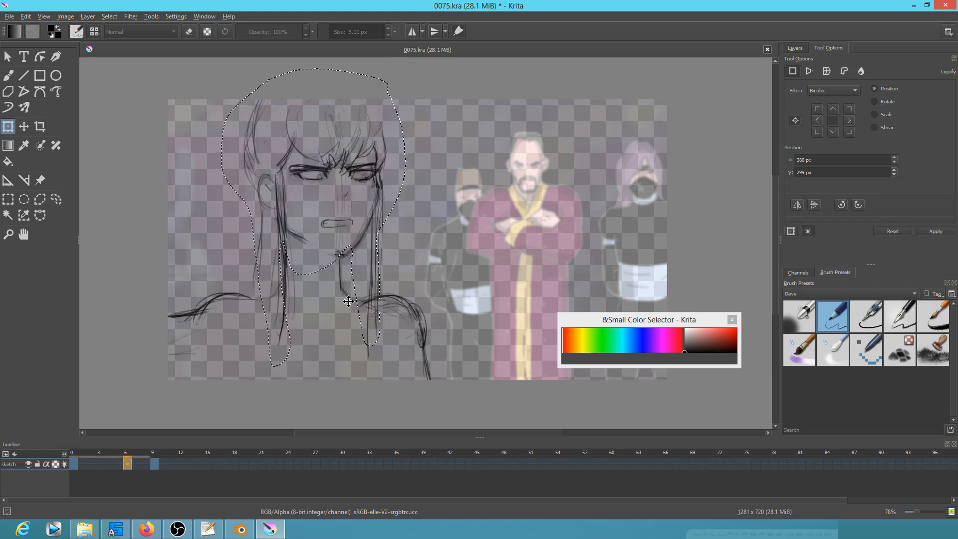
key(.)
key(.)
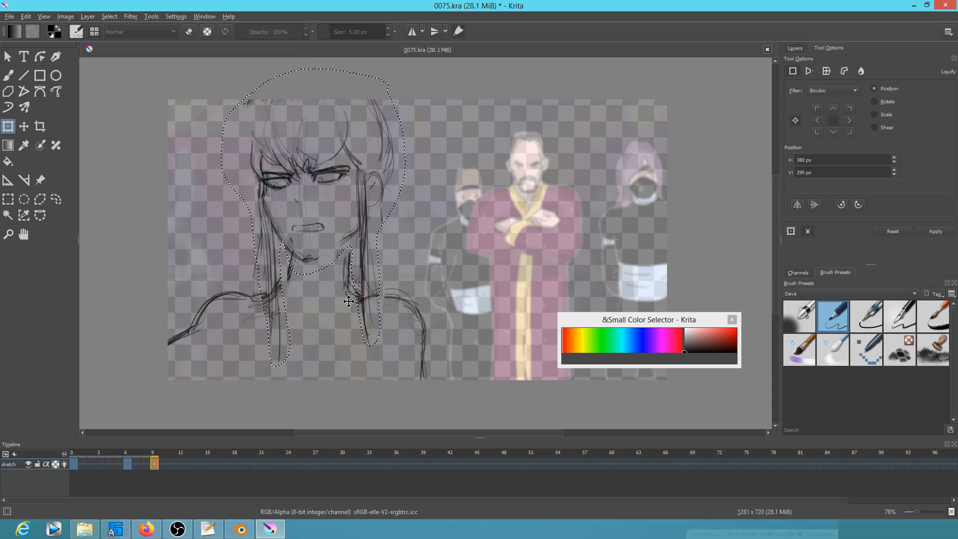
key(comma)
key(comma)
key(period)
key(period)
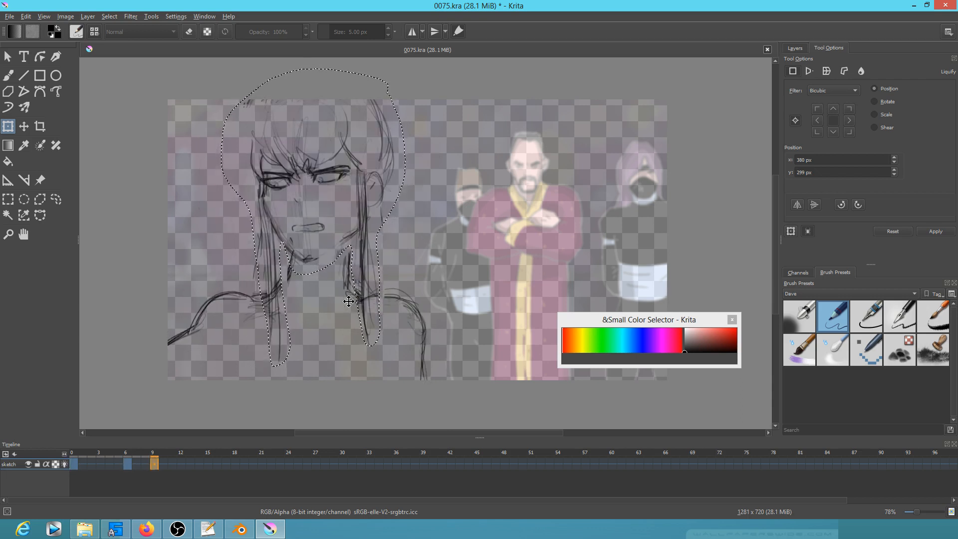
Copy the frame 9 keyframe to frame 12 and activate the 5 px Pencil-2 brush for work on the face.
mouse_move(345, 215)
mouse_down()
mouse_move(383, 170)
mouse_move(415, 265)
mouse_move(409, 253)
mouse_up()
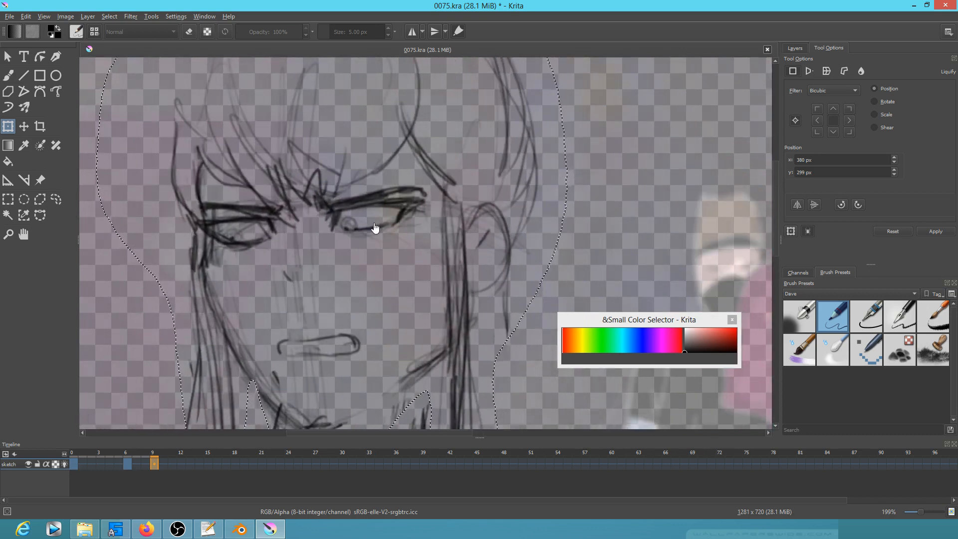
key(b)
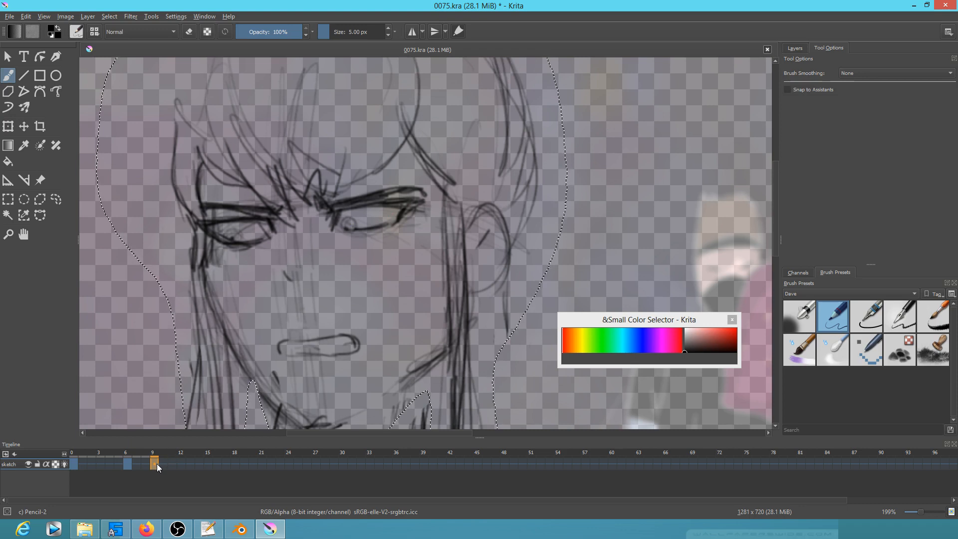
drag(160, 480, 181, 464)
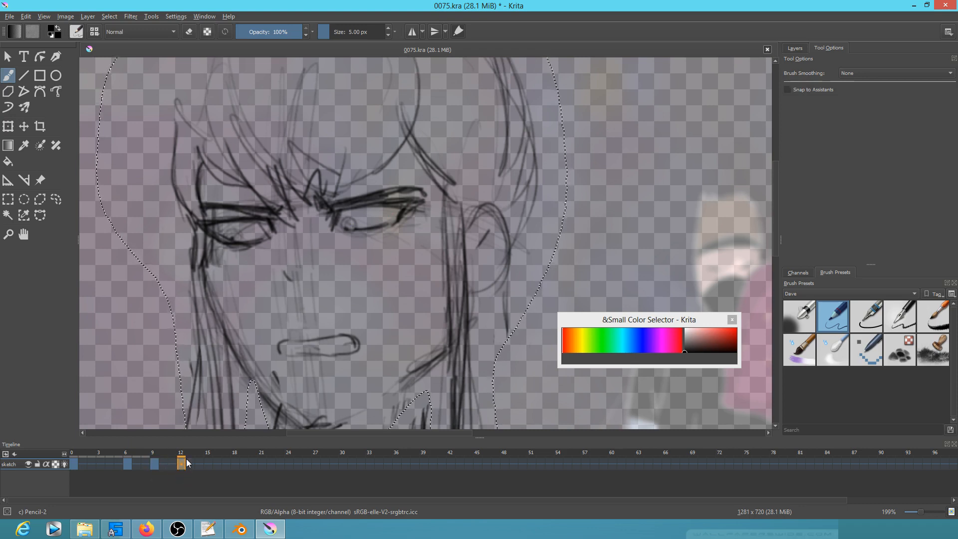
Replace the irises and pupils of both eyes in the frame 12 sketch and clear the selection.
key(e)
key(e)
mouse_move(249, 229)
mouse_down()
mouse_move(249, 242)
mouse_move(251, 229)
mouse_up()
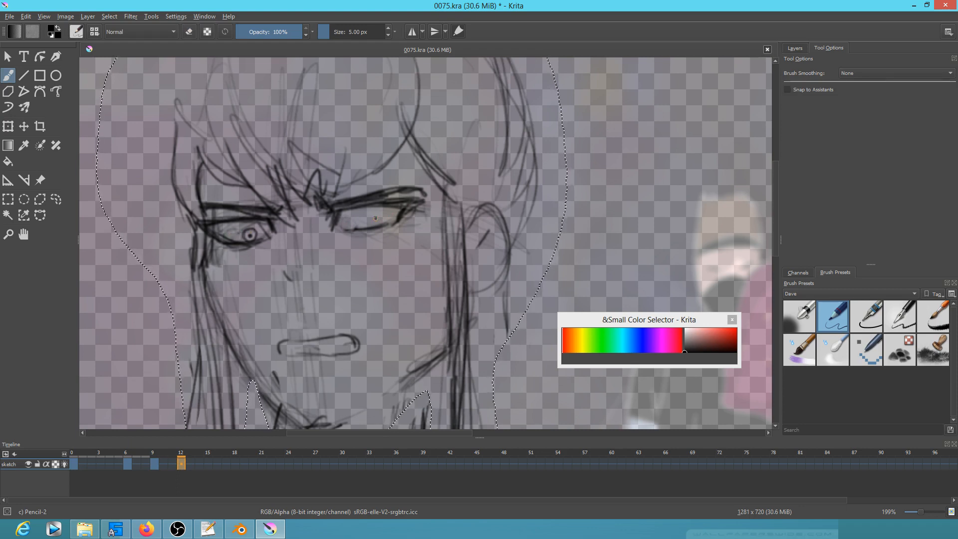
drag(375, 220, 374, 218)
scroll(385, 273, down, 3)
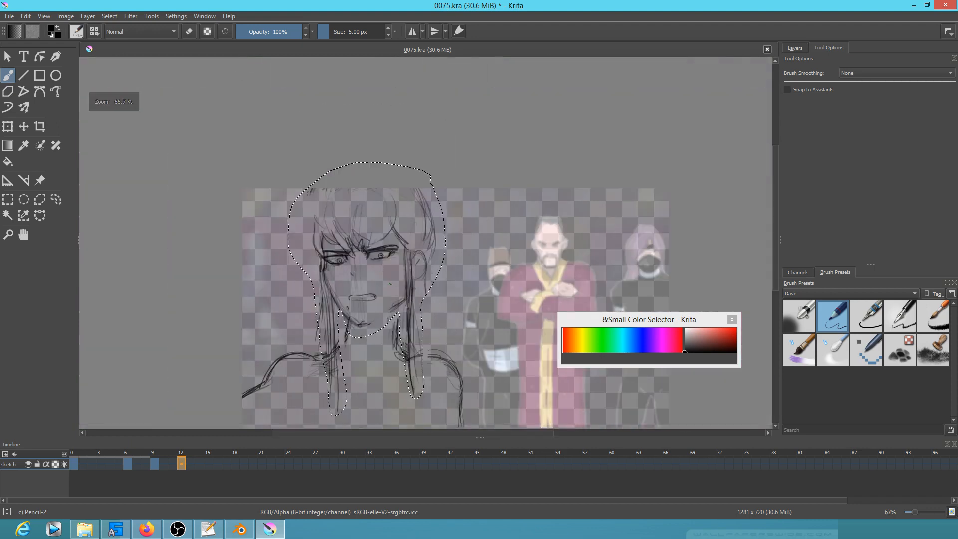
key(ctrl+shift+a)
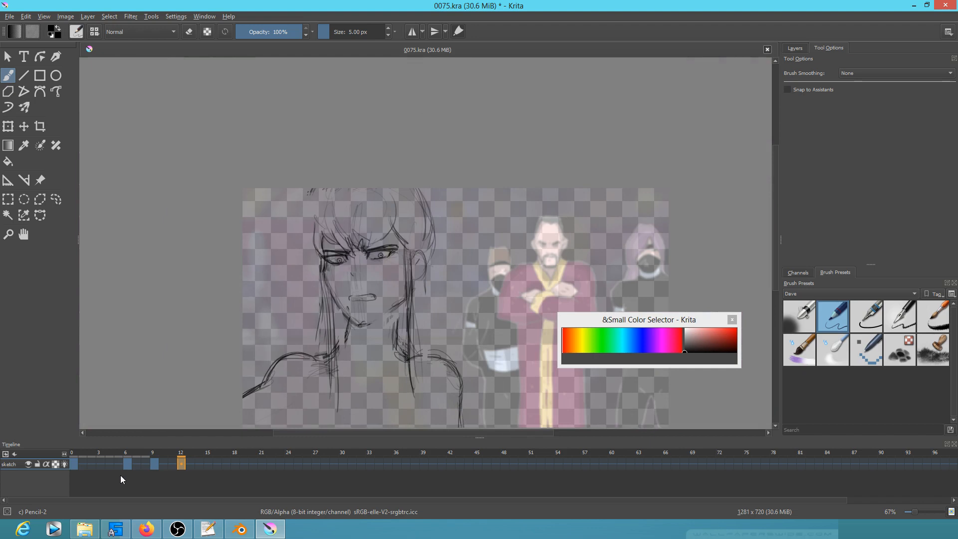
Copy the frame 9 drawing of the sketch layer to frame 15.
click(77, 461)
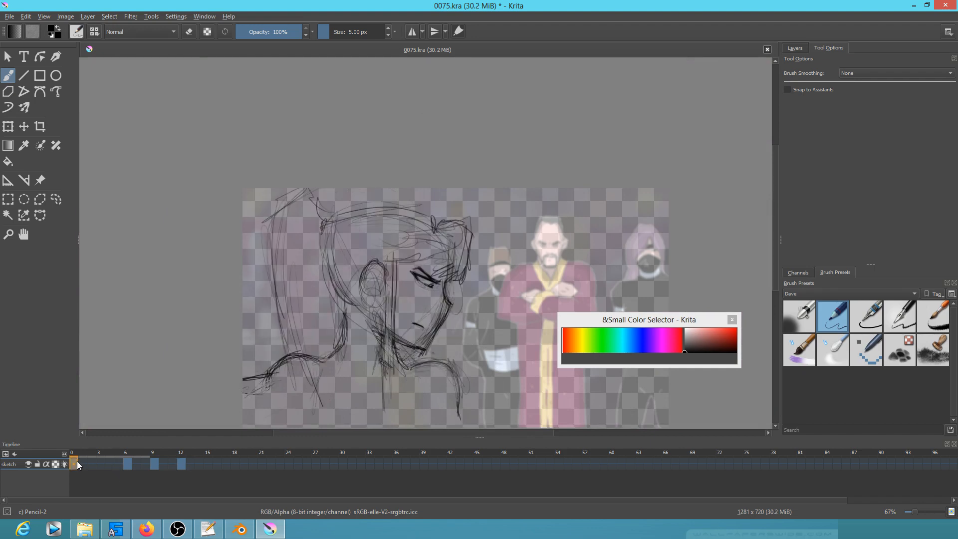
key(period)
key(period)
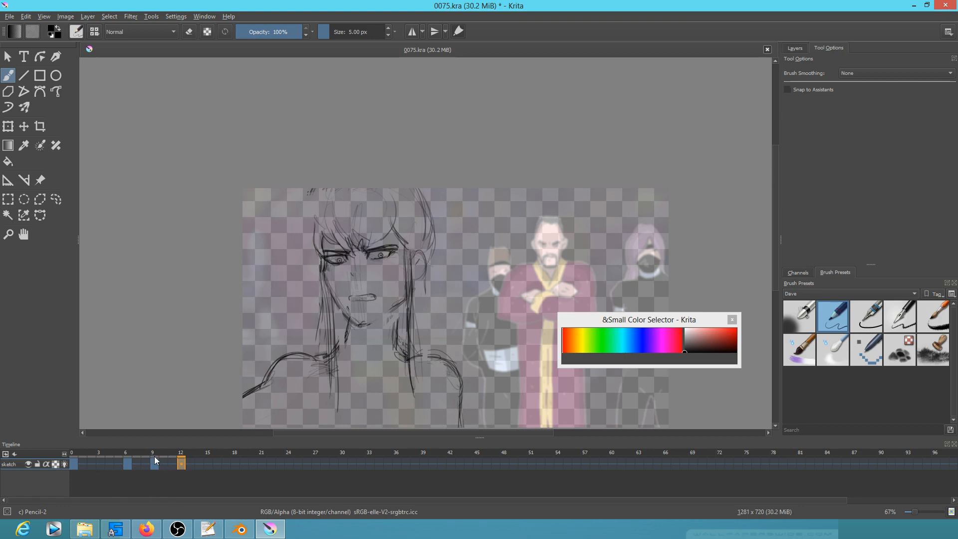
drag(154, 460, 207, 463)
drag(119, 453, 226, 469)
Enable onion skins and shift both selected irises on frame 12 slightly left, toward the previous frame's gaze.
click(182, 465)
scroll(388, 259, up, 5)
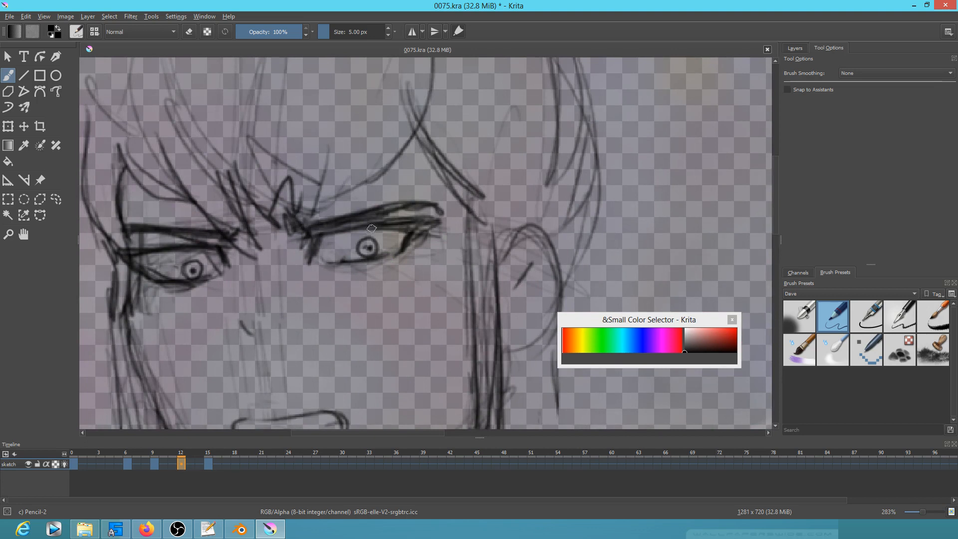
key(l)
drag(375, 234, 354, 258)
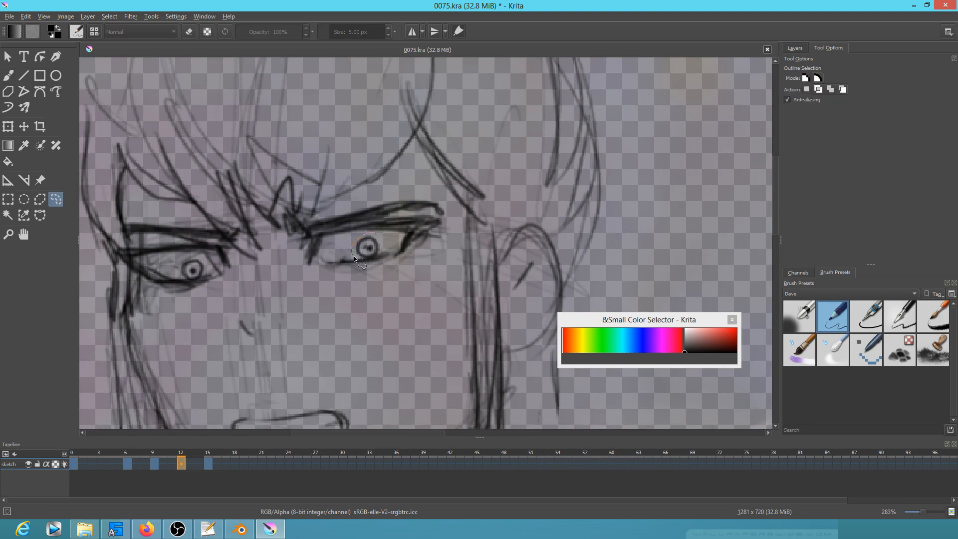
drag(197, 257, 180, 277)
click(65, 465)
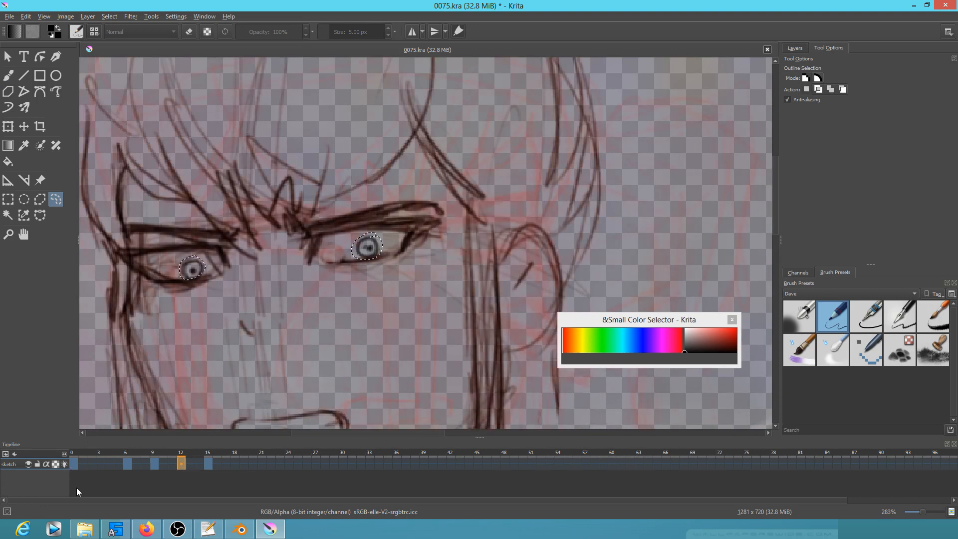
key(ctrl+t)
drag(366, 251, 350, 251)
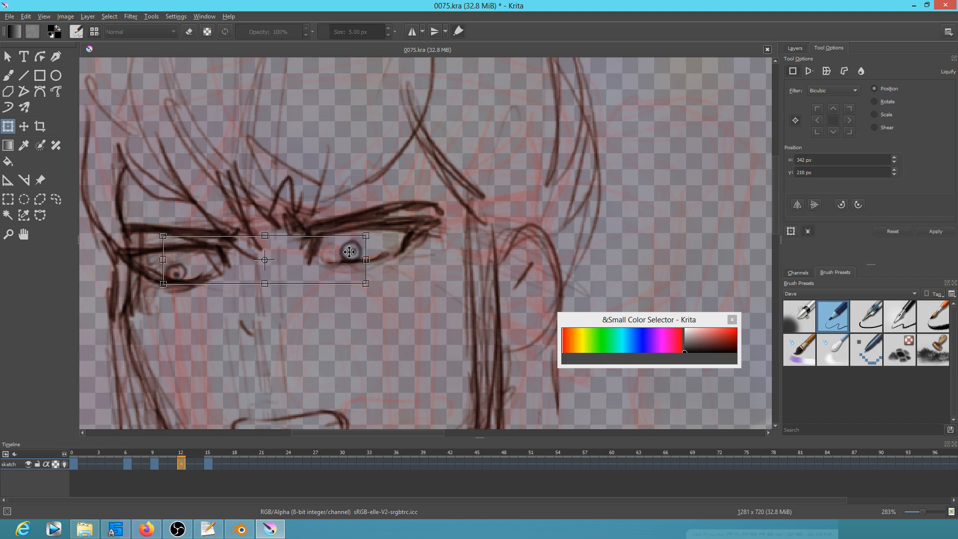
key(Return)
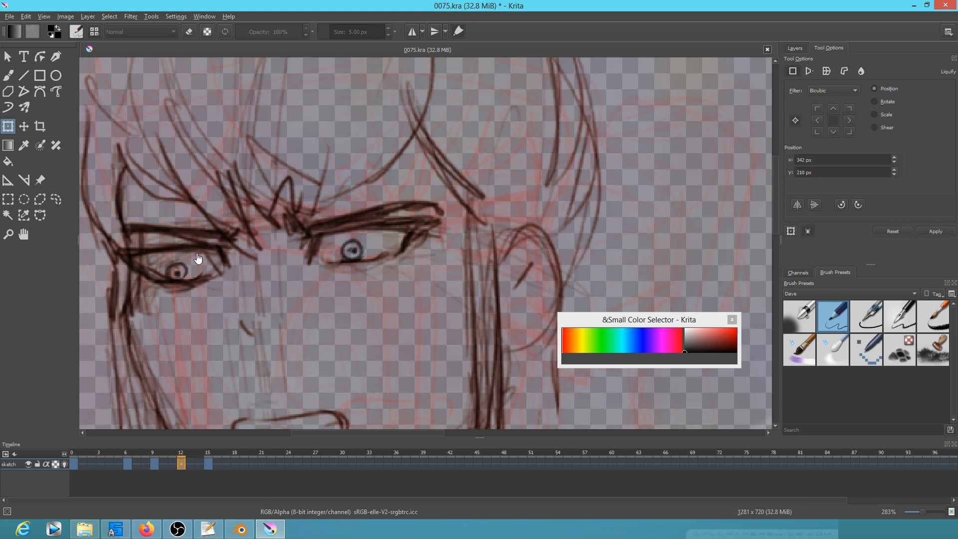
Select the left eye's iris on frame 12 and nudge it slightly up and to the right.
key(l)
mouse_move(188, 255)
mouse_down()
mouse_move(165, 261)
mouse_move(188, 283)
mouse_move(195, 262)
mouse_move(177, 254)
mouse_up()
key(ctrl+t)
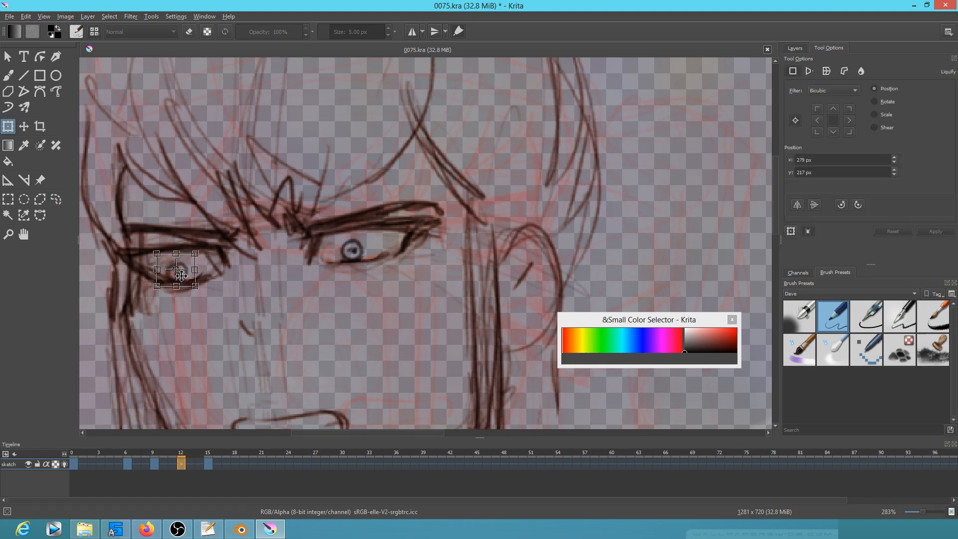
drag(177, 274, 189, 271)
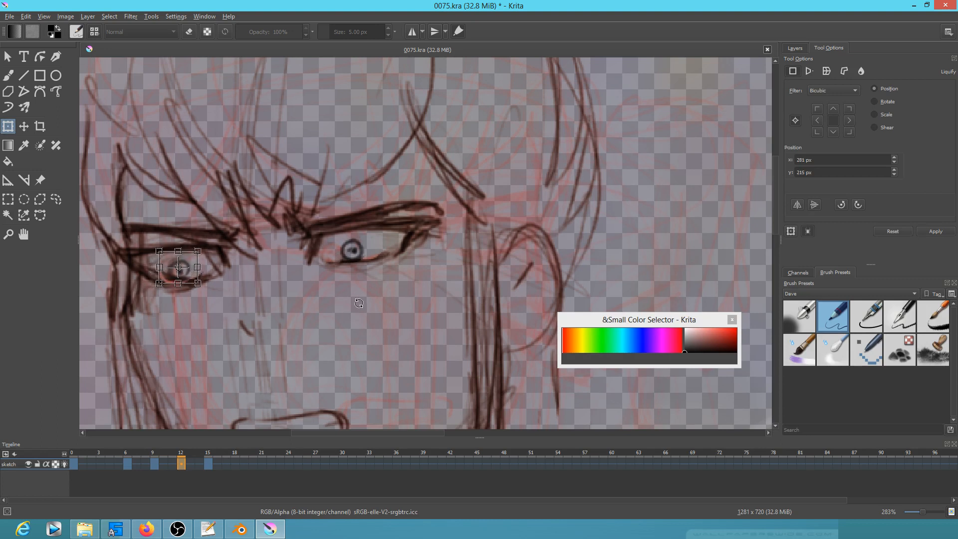
click(210, 464)
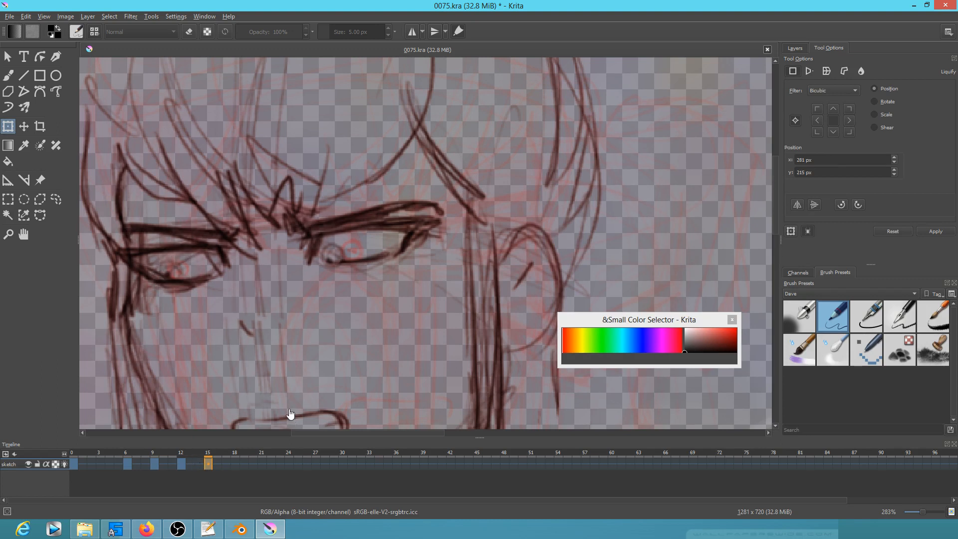
Erase the irises on frame 9 and redraw them toward the right side of both eyes.
scroll(290, 372, down, 2)
scroll(301, 366, down, 2)
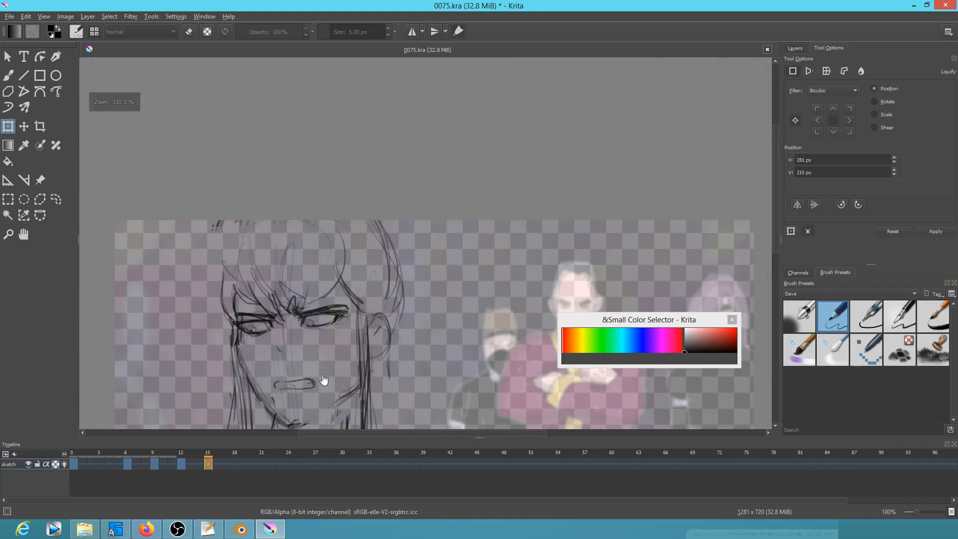
click(181, 455)
mouse_move(181, 458)
mouse_down()
mouse_move(129, 449)
mouse_move(153, 449)
mouse_up()
scroll(306, 325, up, 4)
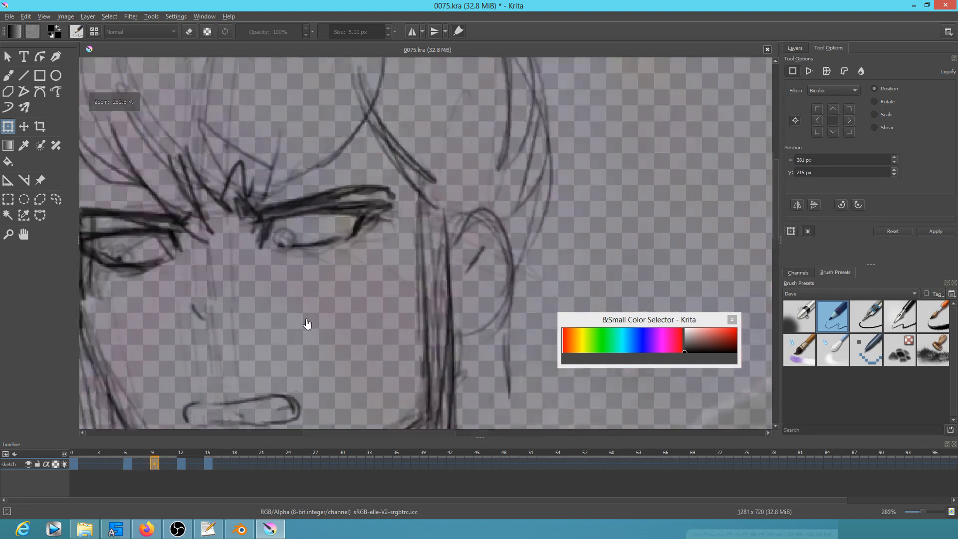
scroll(194, 267, down, 2)
scroll(206, 262, up, 1)
drag(216, 272, 315, 290)
key(e)
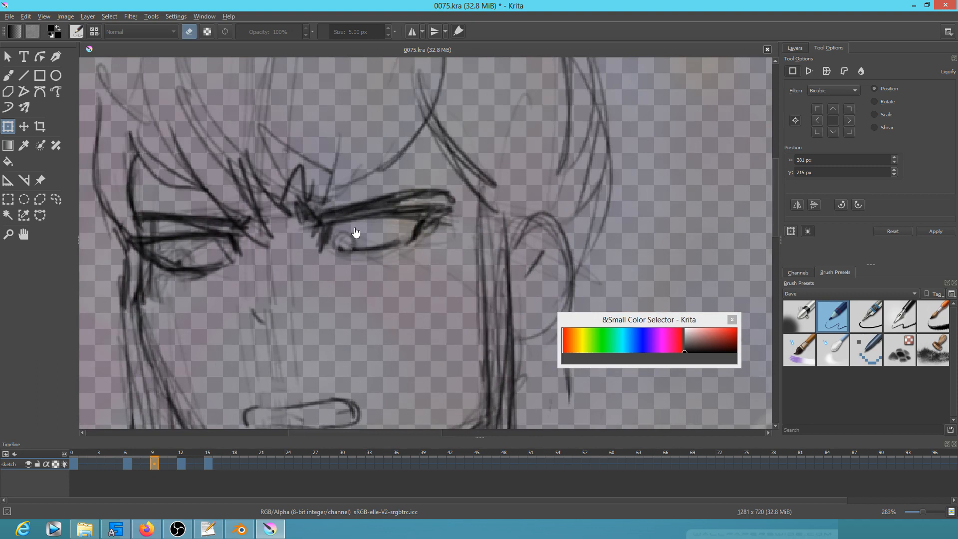
key(b)
key(e)
mouse_move(349, 233)
mouse_down()
mouse_move(357, 238)
mouse_move(344, 235)
mouse_move(340, 247)
mouse_move(367, 232)
mouse_up()
key(e)
mouse_move(183, 247)
mouse_down()
mouse_move(174, 260)
mouse_move(186, 256)
mouse_up()
key(e)
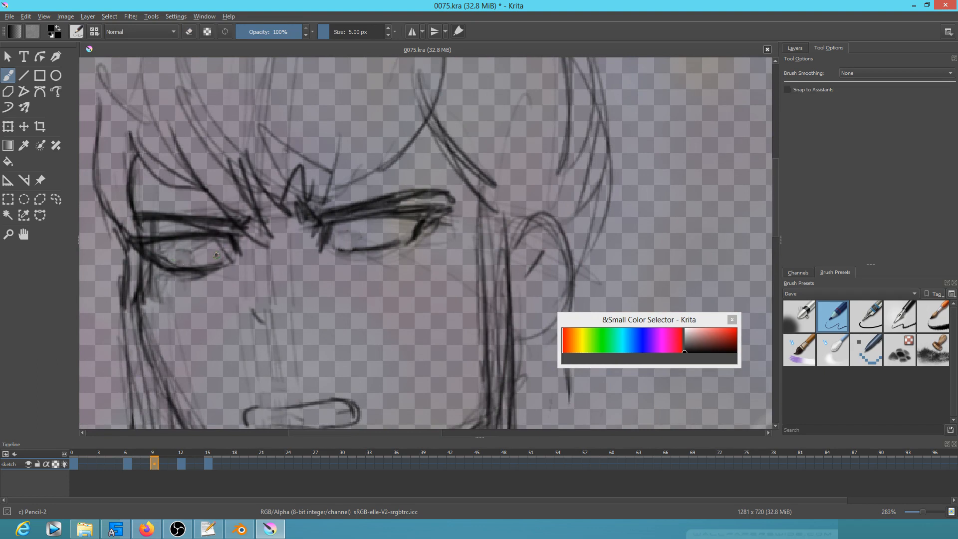
mouse_move(213, 247)
mouse_down()
mouse_move(206, 259)
mouse_move(224, 257)
mouse_move(228, 245)
mouse_up()
mouse_move(402, 230)
mouse_down()
mouse_move(398, 220)
mouse_move(394, 237)
mouse_move(401, 227)
mouse_up()
Flip through the keyframes from frame 6 to frame 15 to compare the gaze direction.
key(Left)
key(Left)
key(Left)
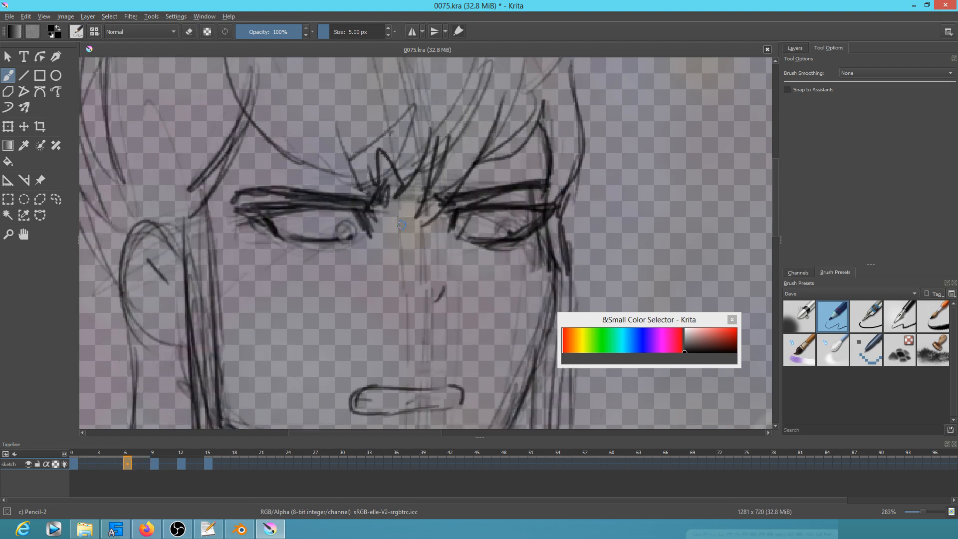
key(Right)
key(Left)
key(Left)
key(Right)
key(Right)
key(Right)
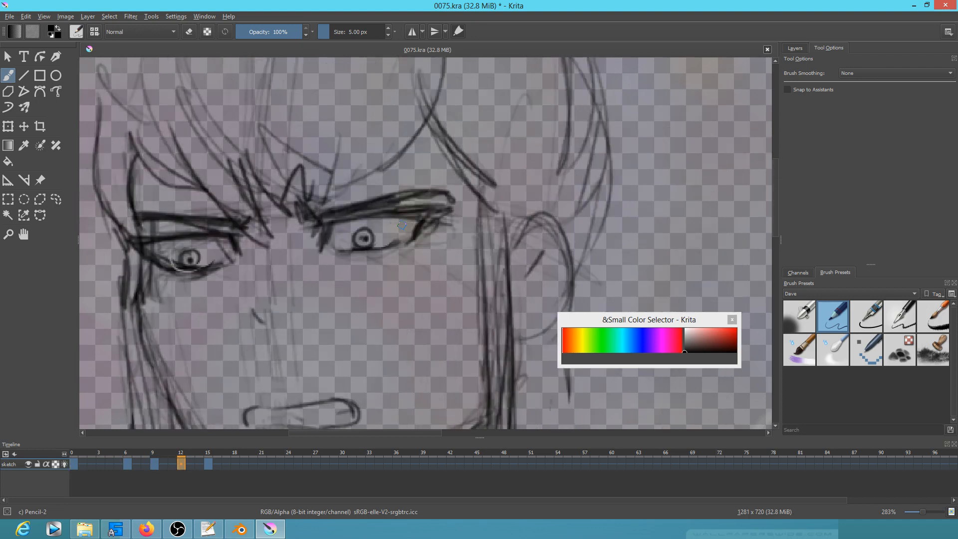
key(Right)
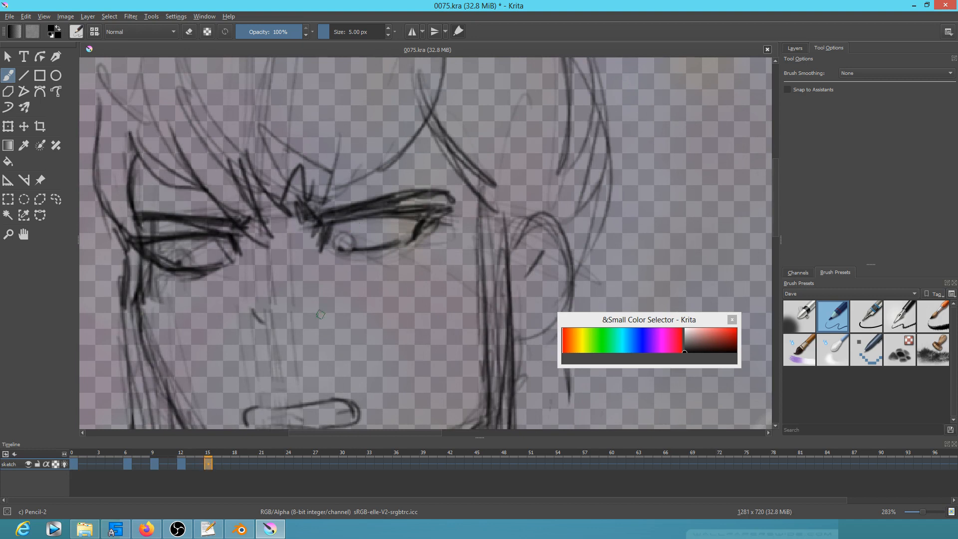
Copy the frame 12 drawing over the keyframe at frame 15.
click(182, 464)
shift+click(208, 464)
click(181, 463)
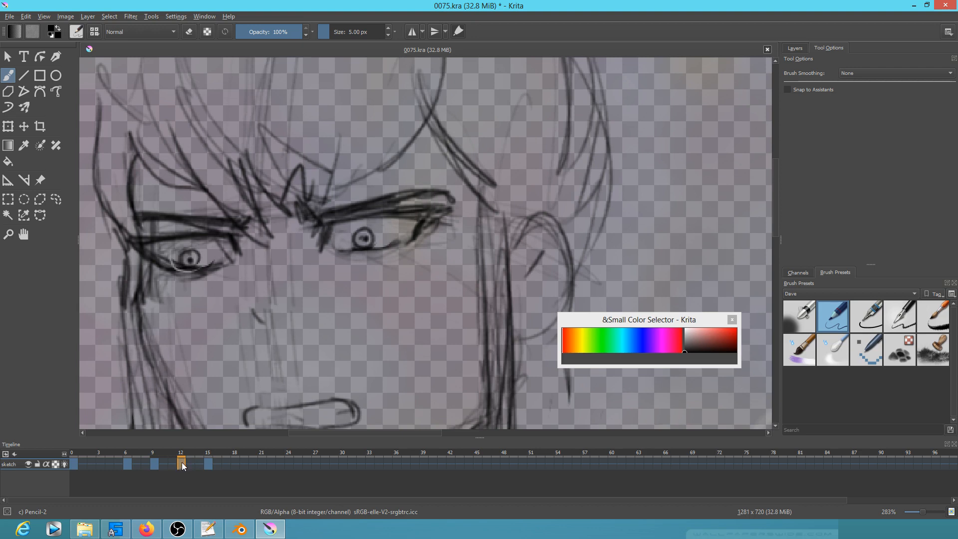
click(209, 463)
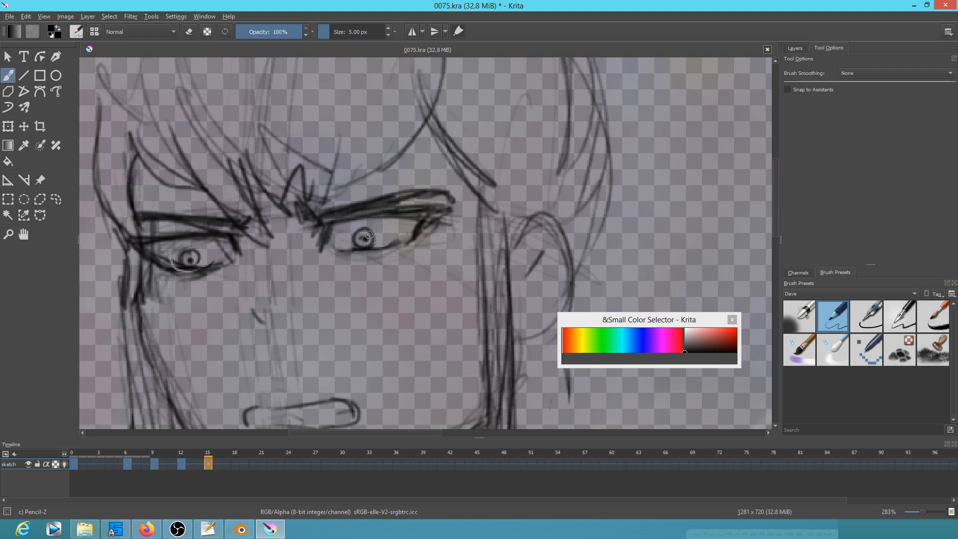
Erase the irises and pupils from both eyes on frame 15.
key(e)
drag(365, 232, 358, 243)
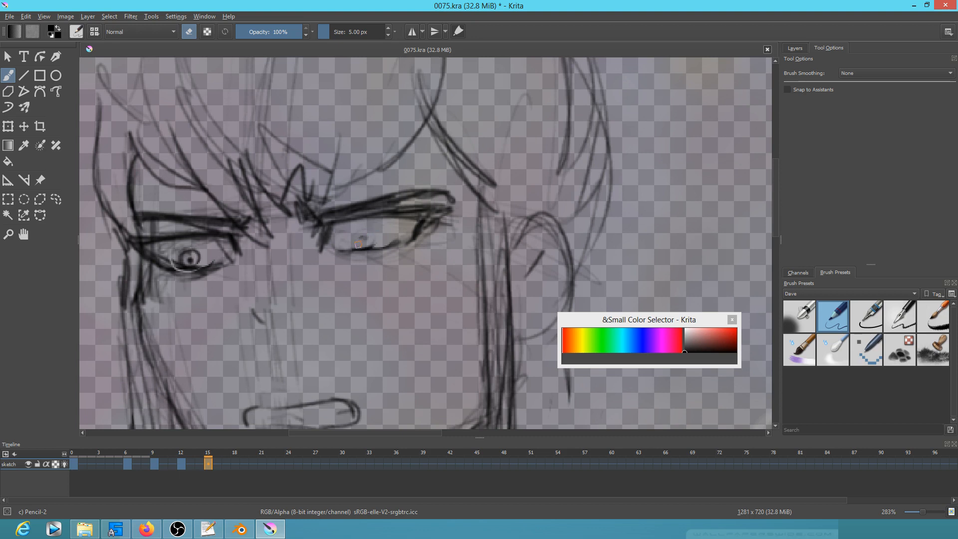
mouse_move(191, 257)
mouse_down()
mouse_move(182, 250)
mouse_move(194, 246)
mouse_move(192, 269)
mouse_move(201, 260)
mouse_up()
key(e)
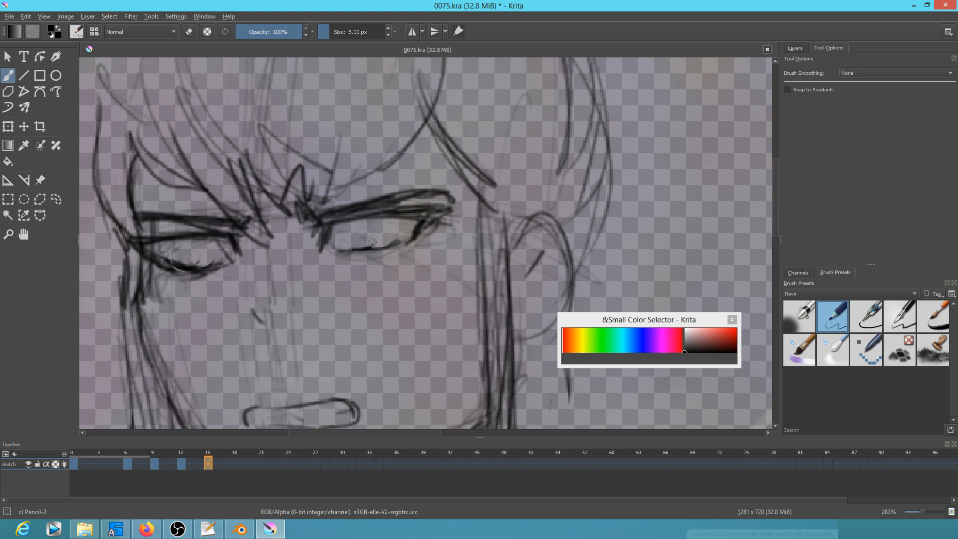
Draw new pupils and irises on frame 15, slightly to the right of those on frame 12.
click(181, 464)
click(209, 464)
click(198, 259)
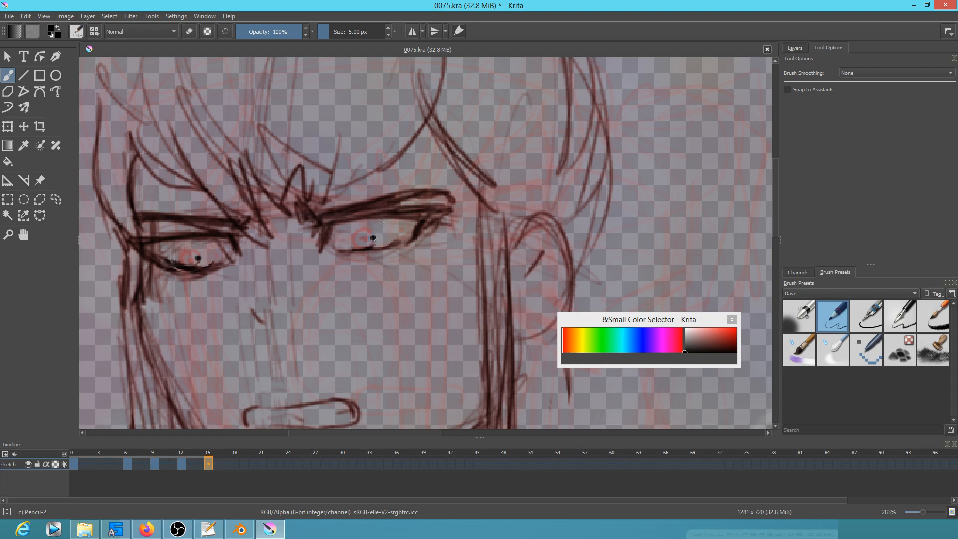
mouse_move(363, 231)
mouse_down()
mouse_move(374, 229)
mouse_move(380, 244)
mouse_move(363, 240)
mouse_up()
mouse_move(198, 257)
mouse_down()
mouse_move(189, 252)
mouse_move(197, 265)
mouse_move(204, 255)
mouse_up()
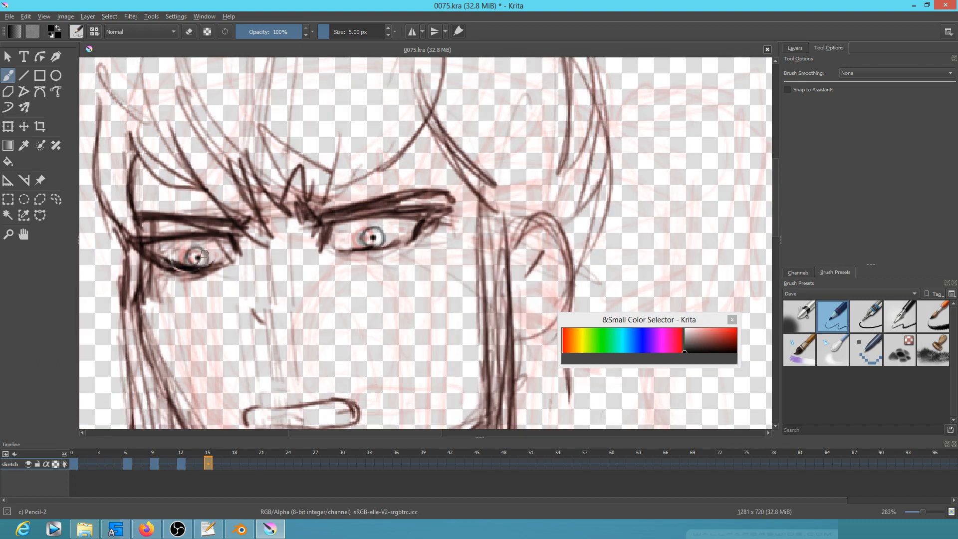
key(ctrl+z)
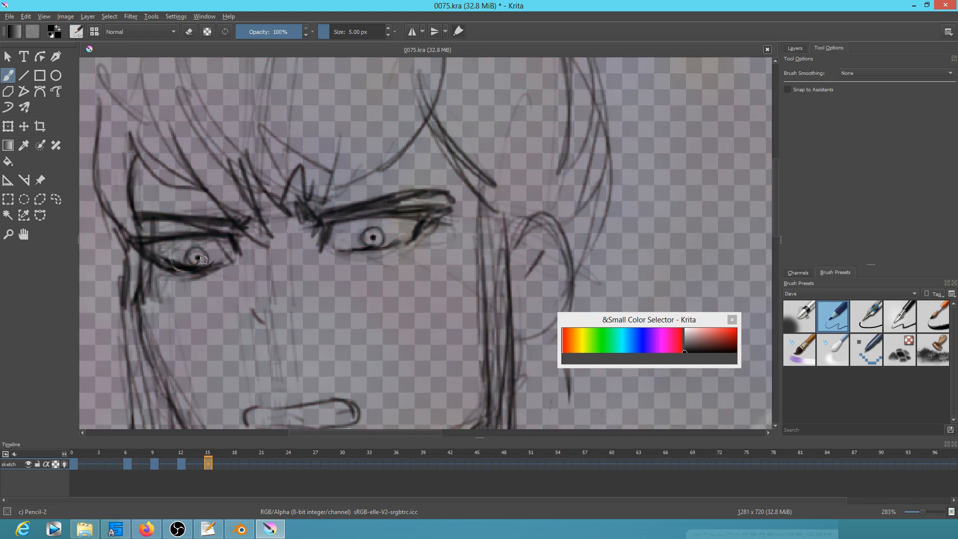
Display the layer list and hide the Layer 6(pasted) background behind the sketch.
click(795, 48)
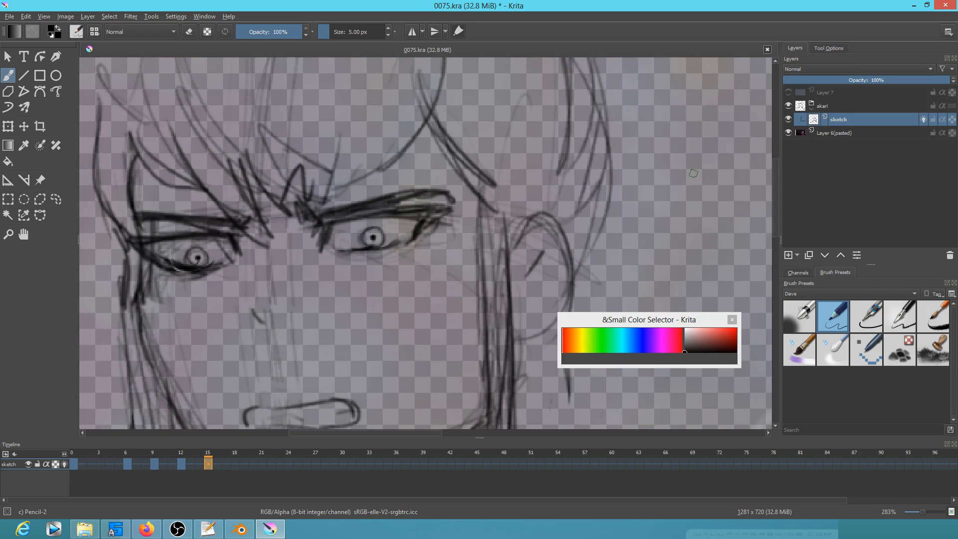
click(787, 133)
scroll(421, 225, down, 1)
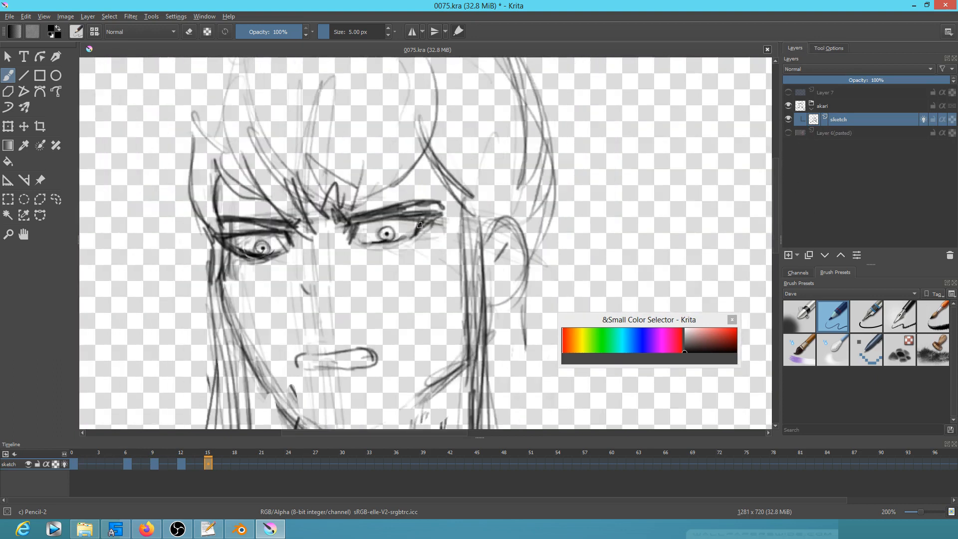
click(786, 134)
click(786, 134)
scroll(404, 258, up, 1)
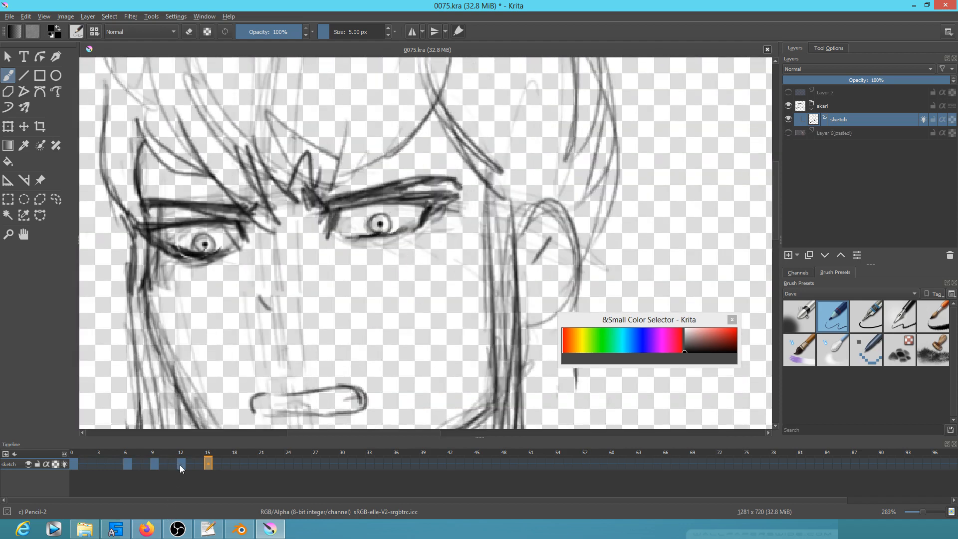
Step back and forth through the keyframes from 0 to 15 to check the head turn, then inspect the face at frame 6.
scroll(344, 361, down, 4)
drag(399, 379, 375, 252)
key(comma)
key(comma)
key(comma)
key(comma)
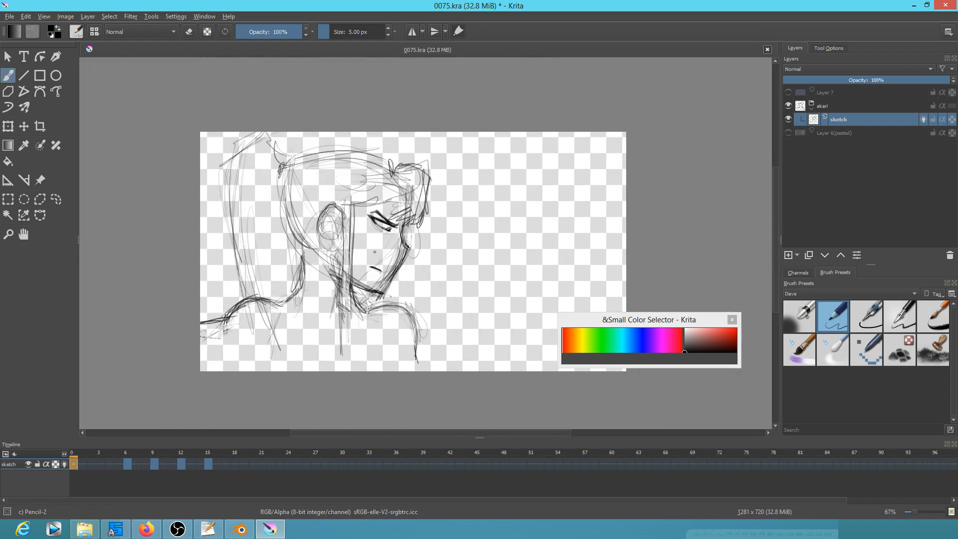
key(period)
key(period)
key(period)
key(period)
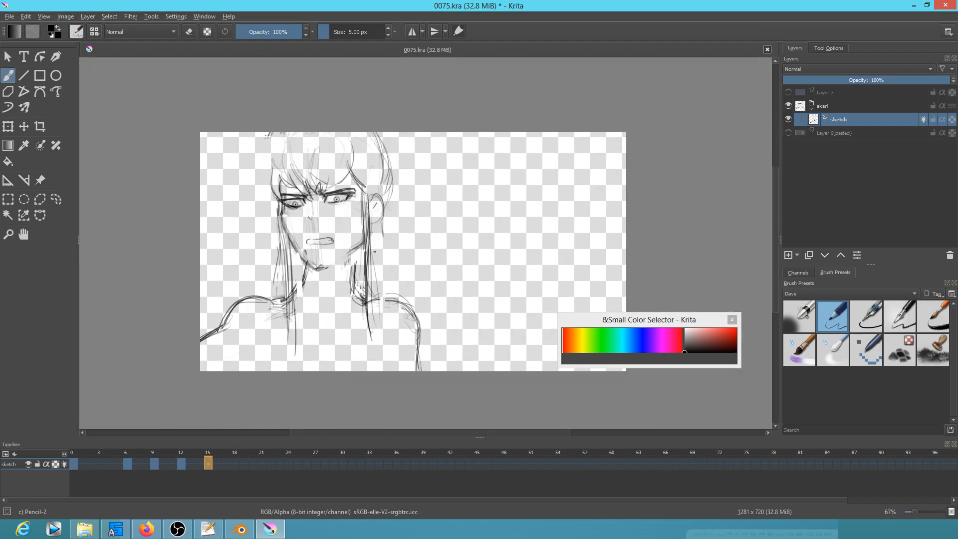
key(comma)
key(period)
key(comma)
key(comma)
key(comma)
key(comma)
key(period)
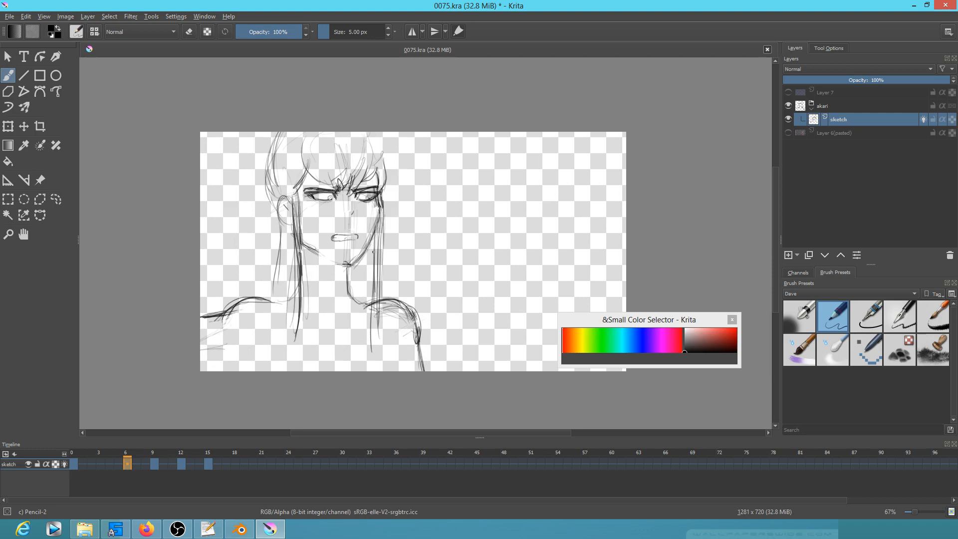
scroll(339, 273, up, 2)
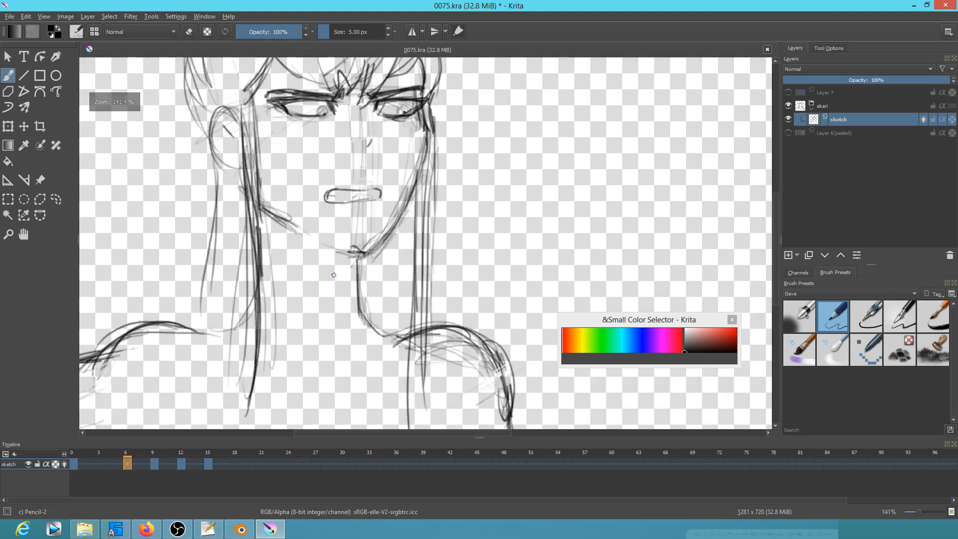
mouse_move(401, 234)
mouse_down()
mouse_move(419, 256)
mouse_move(466, 280)
mouse_up()
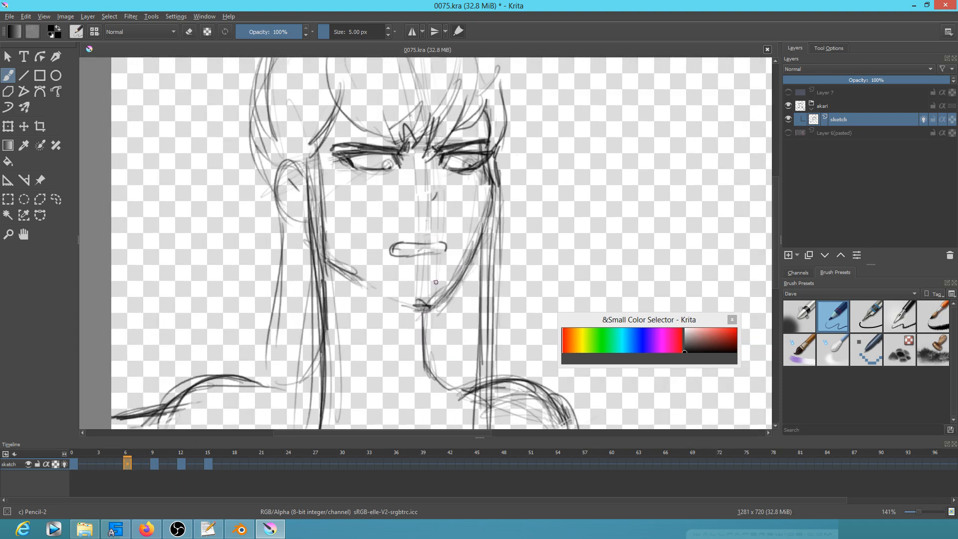
Erase the old mouth outlines on frames 6, 9, 12 and 15 using the Ink-2 Fineliner in eraser mode.
key(period)
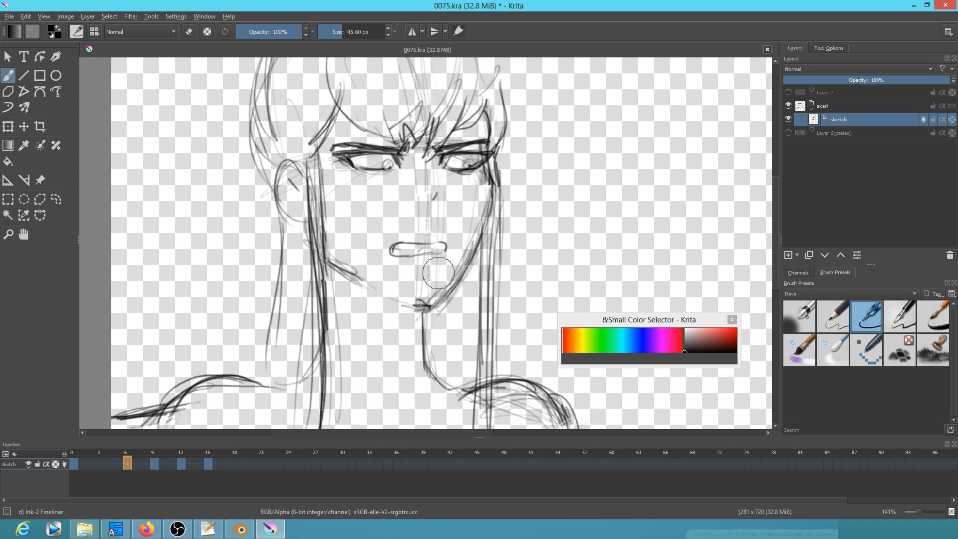
key(e)
mouse_move(446, 237)
mouse_down()
mouse_move(405, 252)
mouse_move(436, 230)
mouse_up()
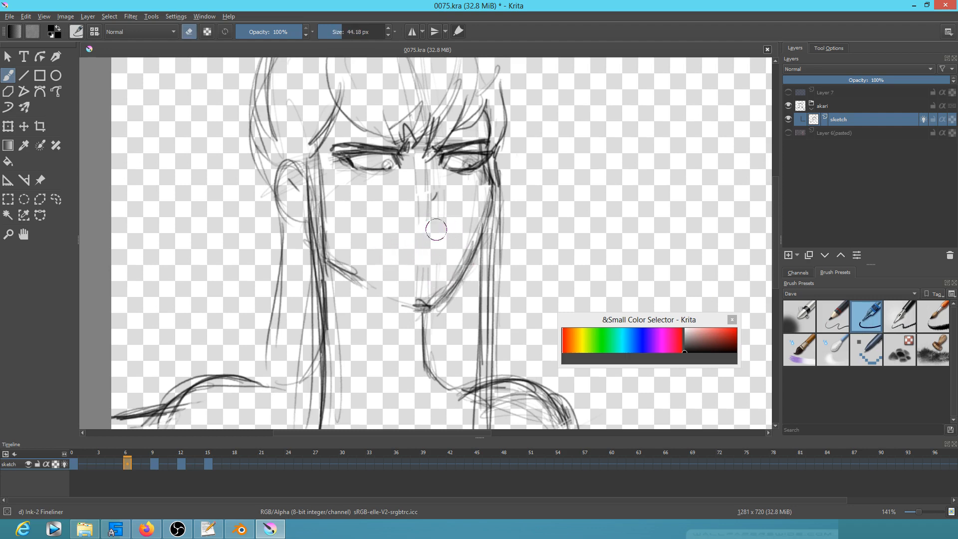
key(Right)
key(Right)
key(Right)
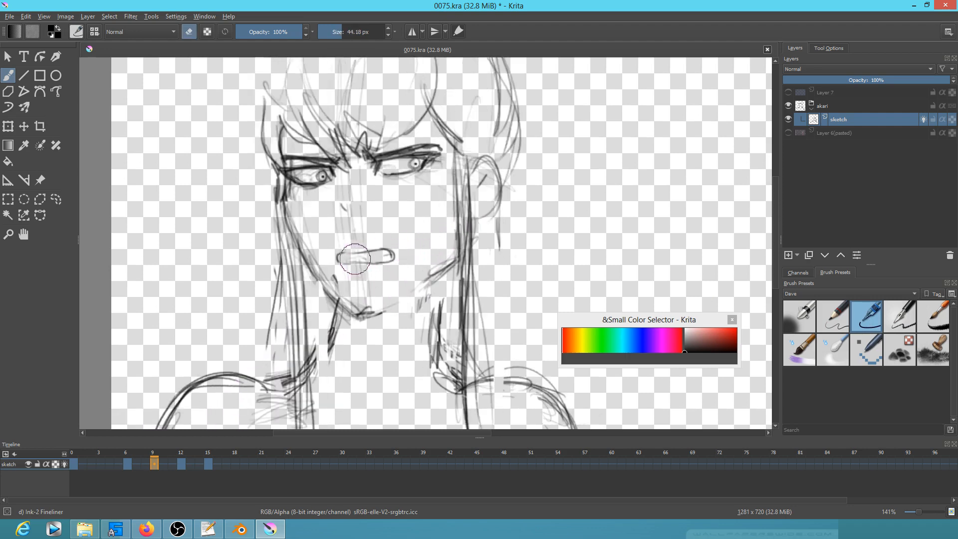
key(Right)
key(Right)
key(Right)
mouse_move(374, 262)
mouse_down()
mouse_move(385, 253)
mouse_move(343, 256)
mouse_up()
key(Right)
key(Right)
key(Right)
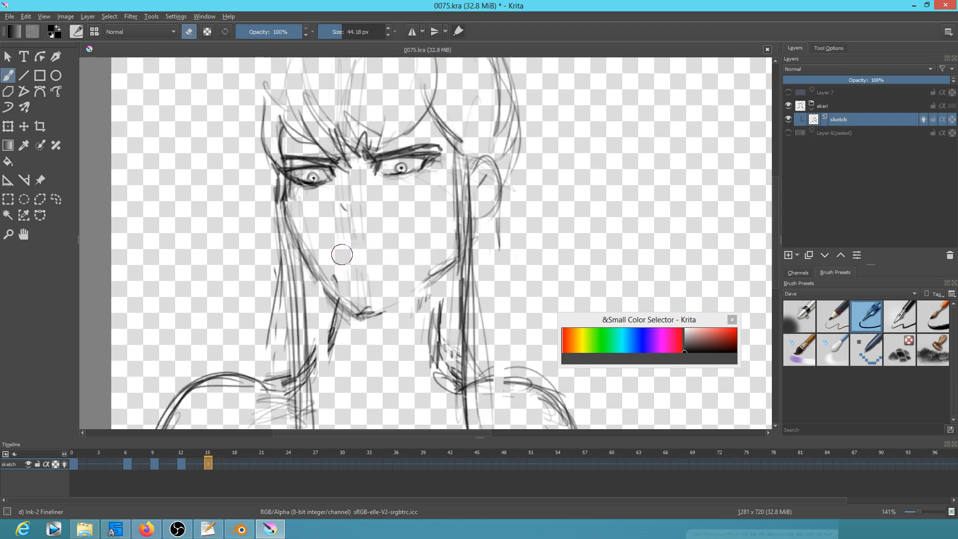
With the Pencil-2 brush, draw thin closed mouth lines on frames 6 and 9 and a small curved mouth on frame 12.
click(134, 465)
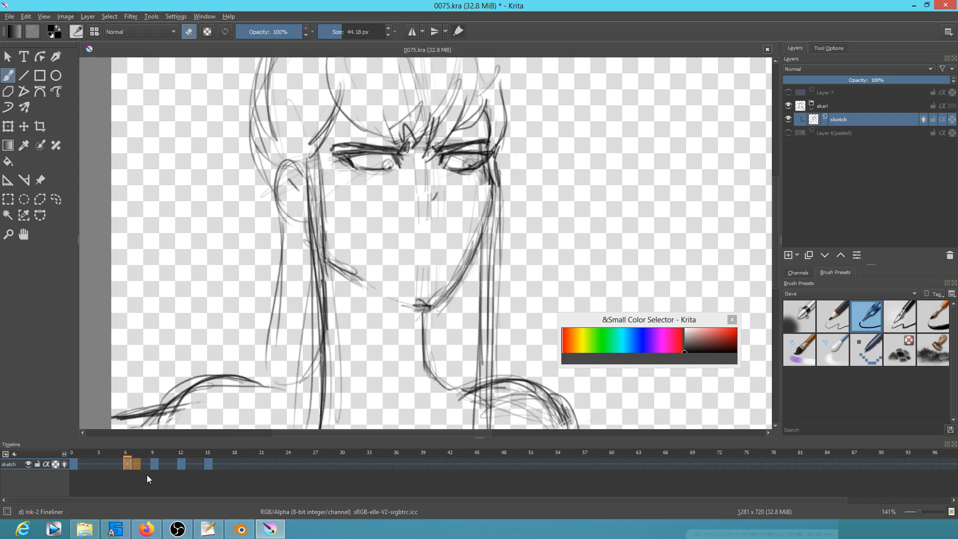
click(844, 316)
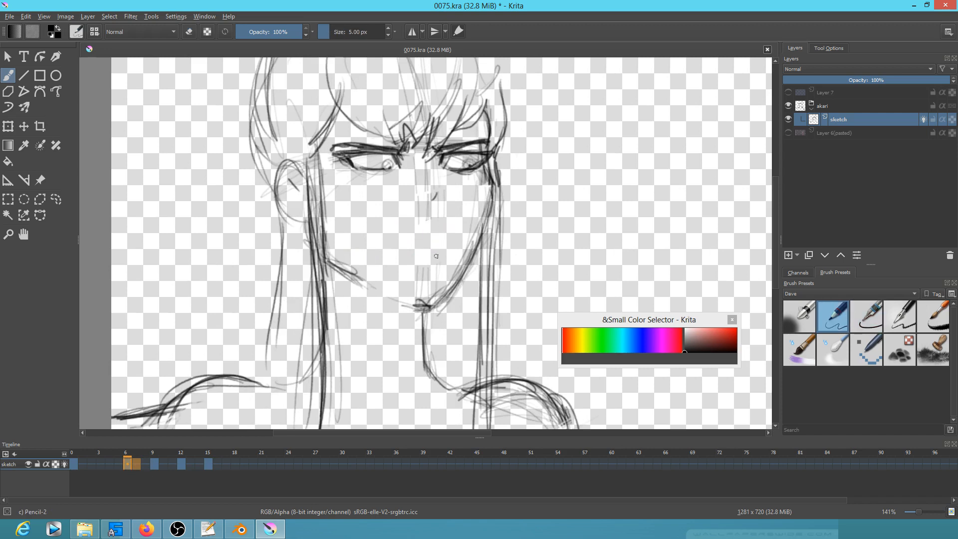
key(Left)
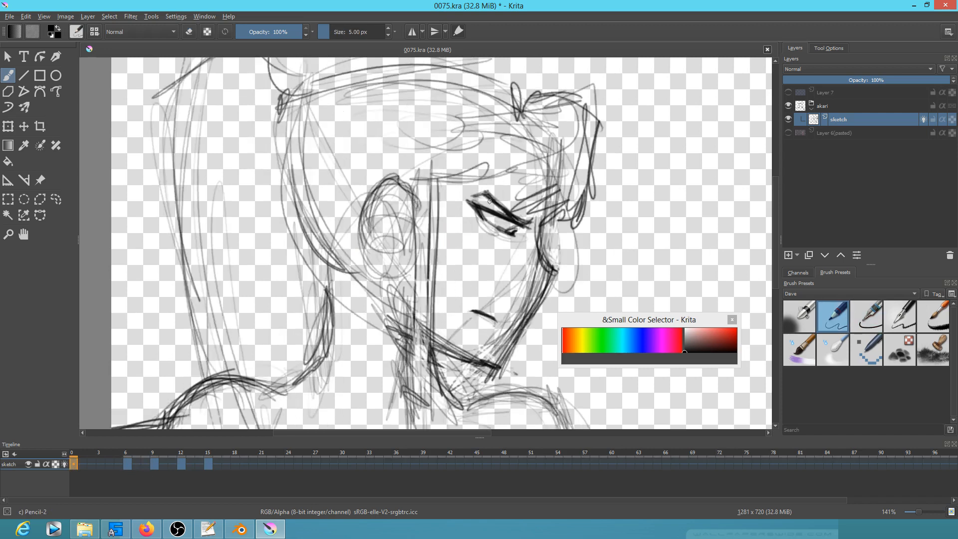
key(Right)
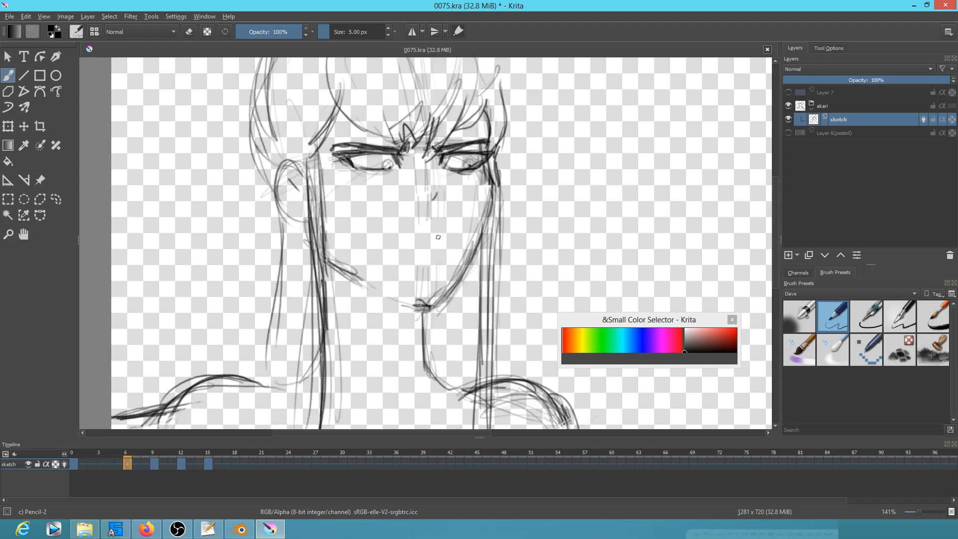
mouse_move(417, 240)
mouse_down()
mouse_move(398, 246)
mouse_move(447, 247)
mouse_move(388, 248)
mouse_up()
key(period)
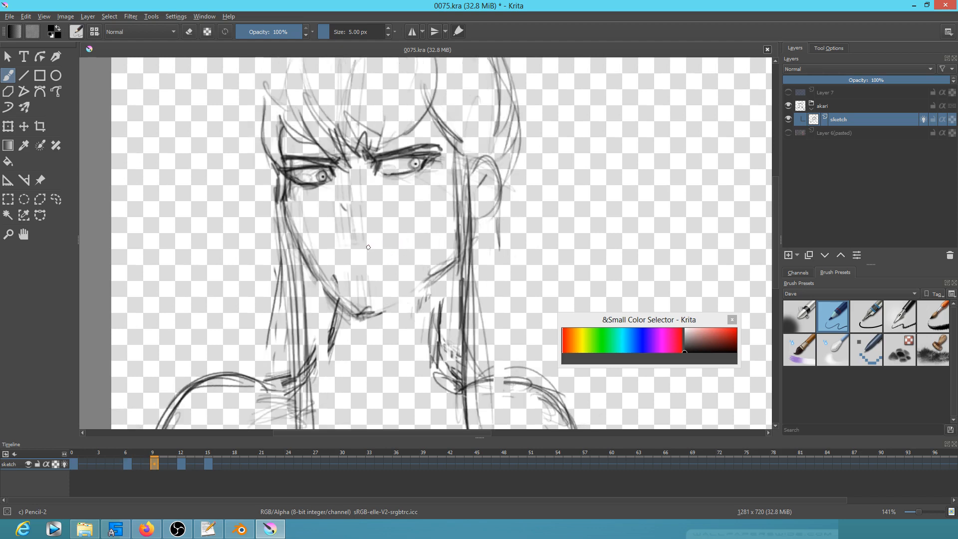
drag(347, 256, 384, 255)
key(period)
drag(354, 264, 355, 266)
Step back and forth through the keyframes to check how the new mouth moves across the head turn.
key(comma)
key(comma)
key(comma)
scroll(388, 271, down, 3)
key(period)
key(period)
key(period)
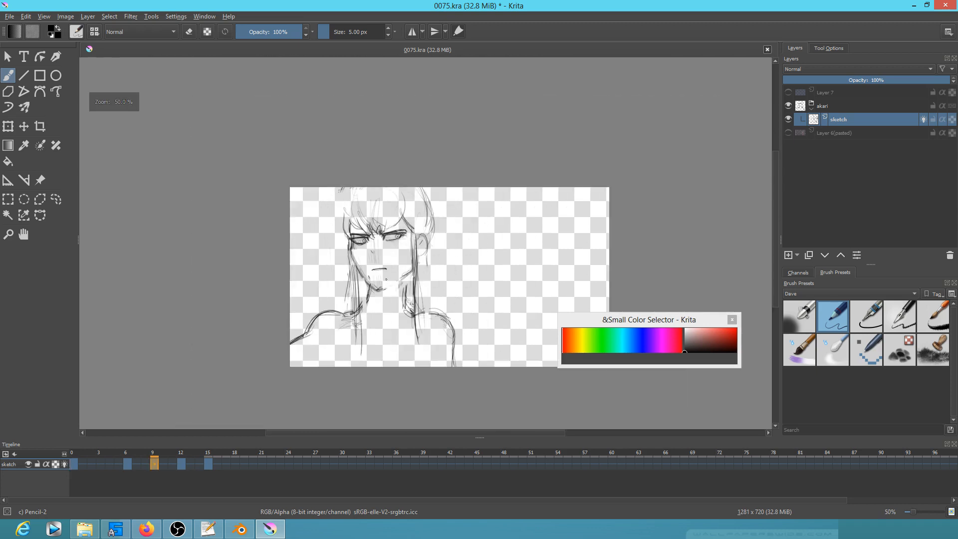
key(comma)
key(comma)
key(comma)
key(period)
key(period)
key(period)
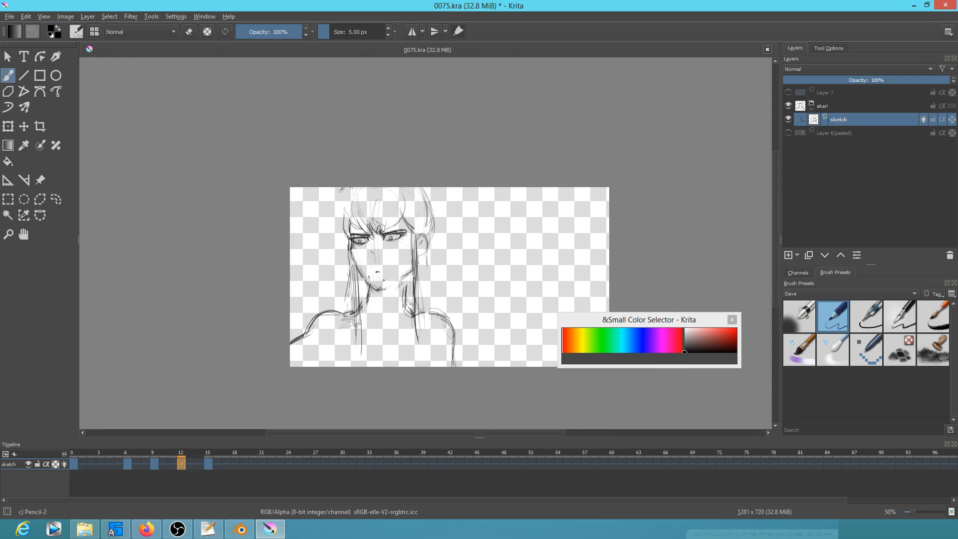
key(period)
key(comma)
key(period)
Draw a small, dark curved mouth on frame 15, matching its placement against frame 12.
scroll(383, 267, up, 4)
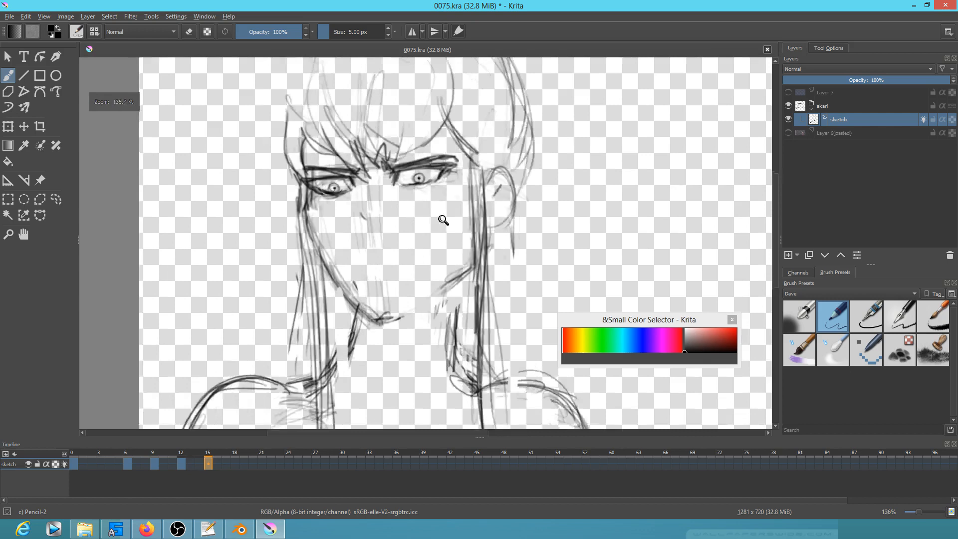
key(comma)
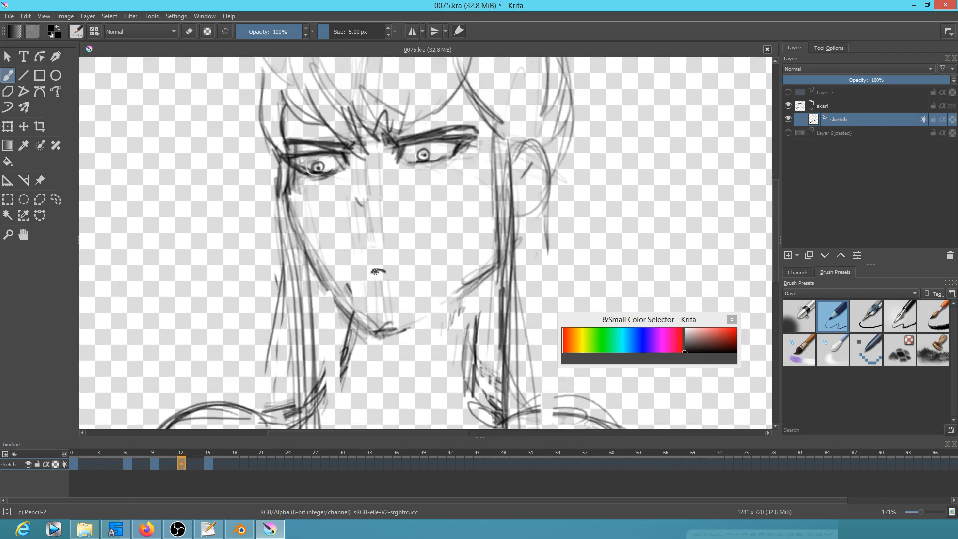
key(period)
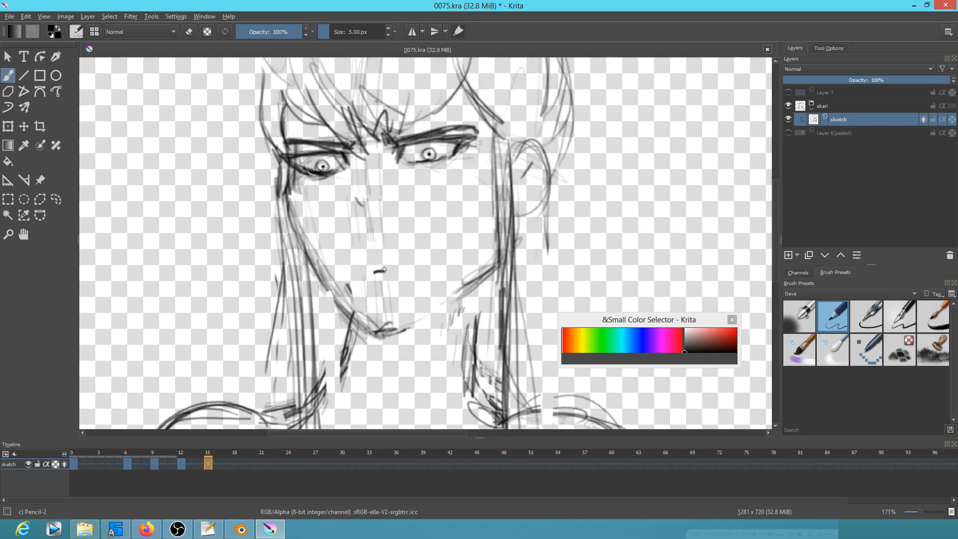
key(comma)
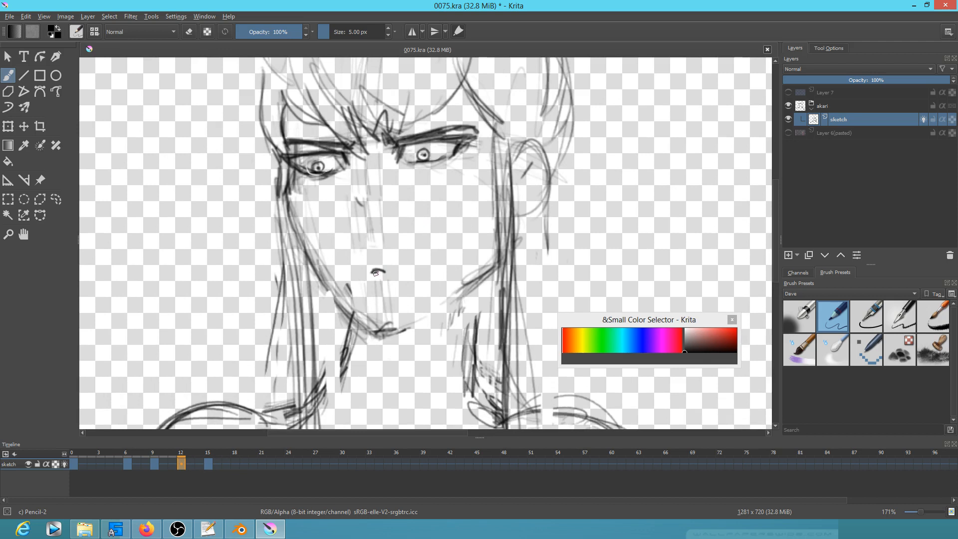
key(period)
scroll(424, 263, down, 2)
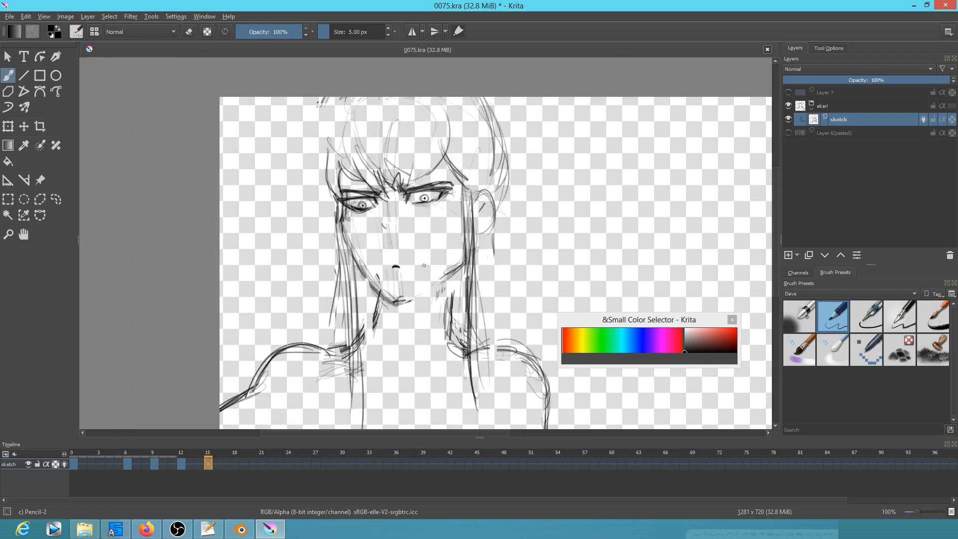
Sketch loose hair strands on frame 6, falling from behind the ear toward the shoulder.
key(comma)
key(Left)
key(Left)
key(Right)
mouse_move(329, 202)
mouse_down()
mouse_move(327, 256)
mouse_move(331, 214)
mouse_move(296, 326)
mouse_up()
drag(336, 225, 308, 333)
On frame 9, sketch hair strands falling behind the ear to the shoulder and a short stroke beside the top of the head.
key(Right)
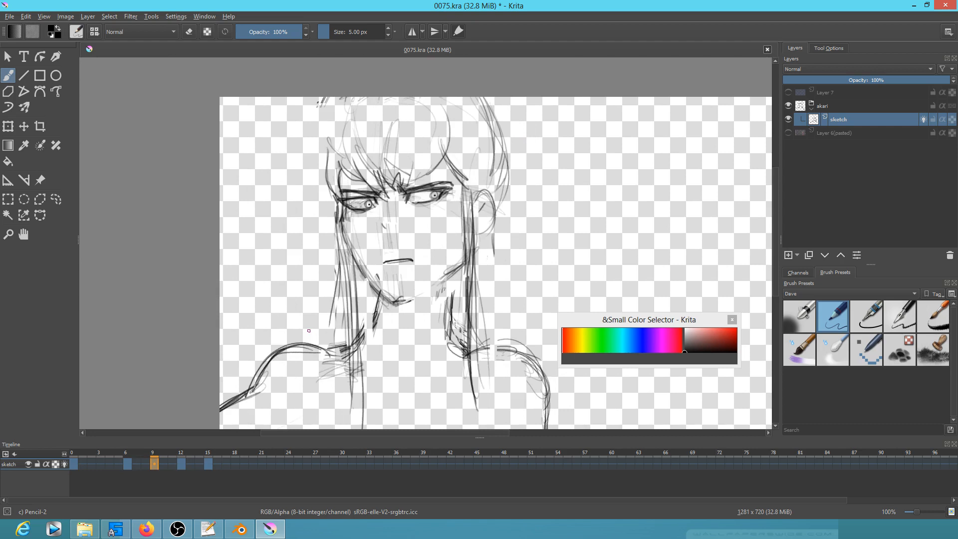
drag(509, 151, 492, 309)
drag(505, 209, 494, 341)
drag(504, 227, 495, 333)
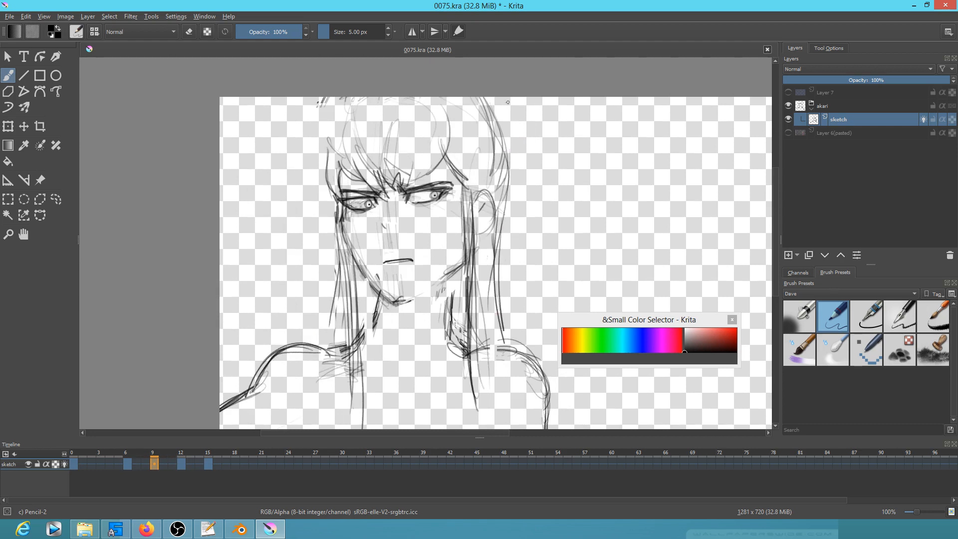
drag(514, 97, 508, 147)
On frame 12, draw curved hair strokes beside the top of the head and a nearly vertical strand behind the ear.
key(Right)
key(Left)
key(Right)
drag(515, 99, 506, 162)
drag(516, 97, 510, 136)
key(Left)
key(Right)
key(Left)
key(Right)
drag(504, 200, 504, 329)
drag(505, 217, 503, 314)
Step back and forth between the neighbouring keyframes to check how the newly drawn hair moves.
key(Right)
key(Left)
key(Left)
key(Right)
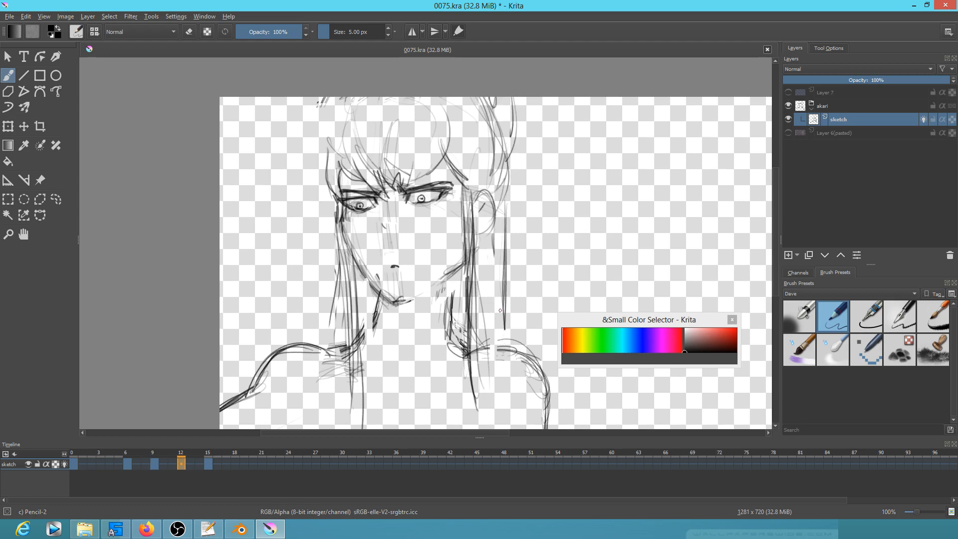
key(Left)
key(Left)
key(Right)
key(Right)
key(Left)
key(Right)
key(Right)
key(Left)
key(Left)
key(Right)
key(Right)
On frame 15, draw the hair edge beside the top of the head and a long strand behind the ear, comparing with frame 12.
drag(509, 99, 511, 138)
drag(510, 99, 510, 142)
key(Left)
key(Right)
key(Left)
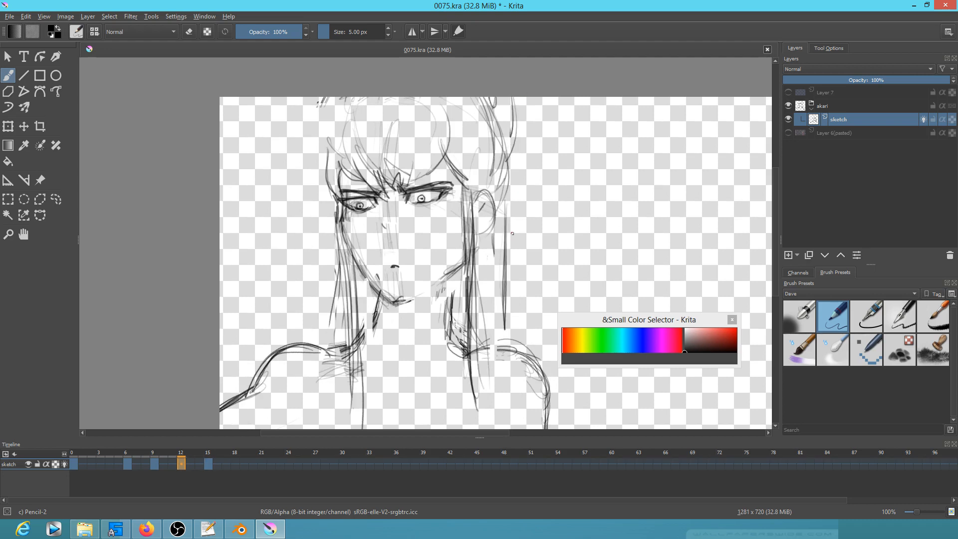
key(Right)
mouse_move(508, 207)
mouse_down()
mouse_move(508, 333)
mouse_move(505, 311)
mouse_up()
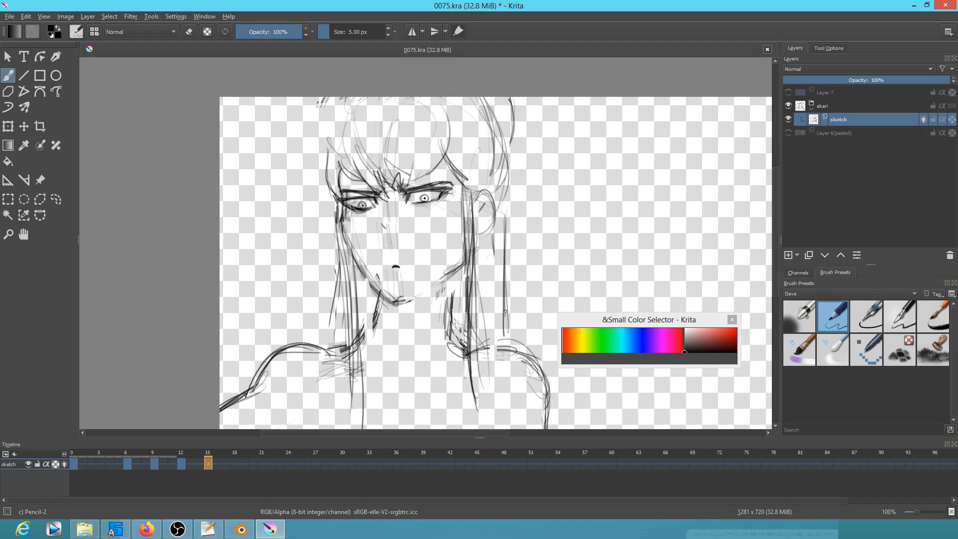
key(Left)
key(Left)
key(Right)
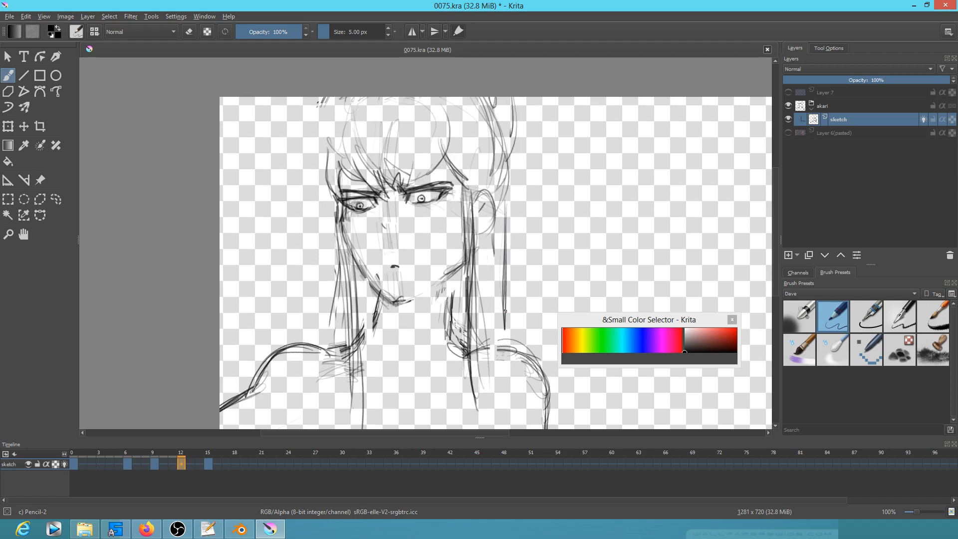
key(Right)
Erase the mouth line on frame 6 and redraw it shorter and slightly further toward the ear.
key(Left)
key(Left)
key(Left)
drag(392, 280, 416, 294)
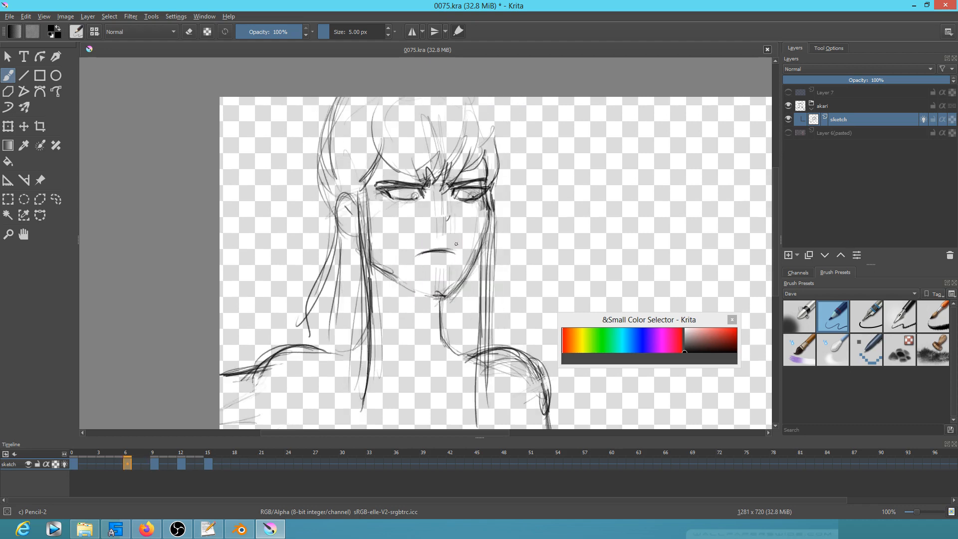
key(e)
mouse_move(444, 253)
mouse_down()
mouse_move(415, 252)
mouse_move(435, 251)
mouse_move(426, 263)
mouse_up()
key(e)
key(e)
key(e)
drag(437, 257, 412, 259)
key(Left)
key(Right)
Select the area around the mouth on frame 9 and move it slightly down with the Transform tool.
key(period)
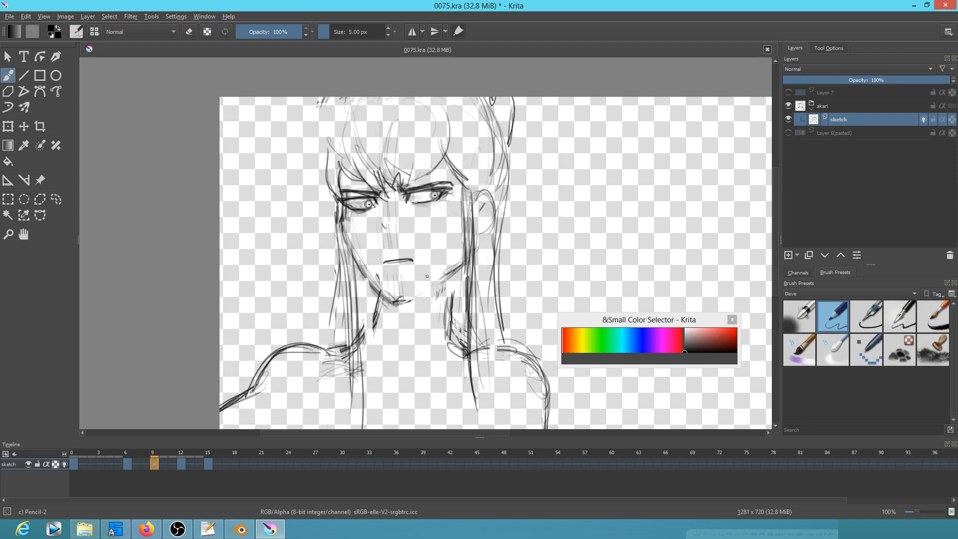
key(ctrl+r)
mouse_move(419, 248)
mouse_down()
mouse_move(374, 262)
mouse_move(420, 248)
mouse_move(408, 269)
mouse_up()
key(ctrl+t)
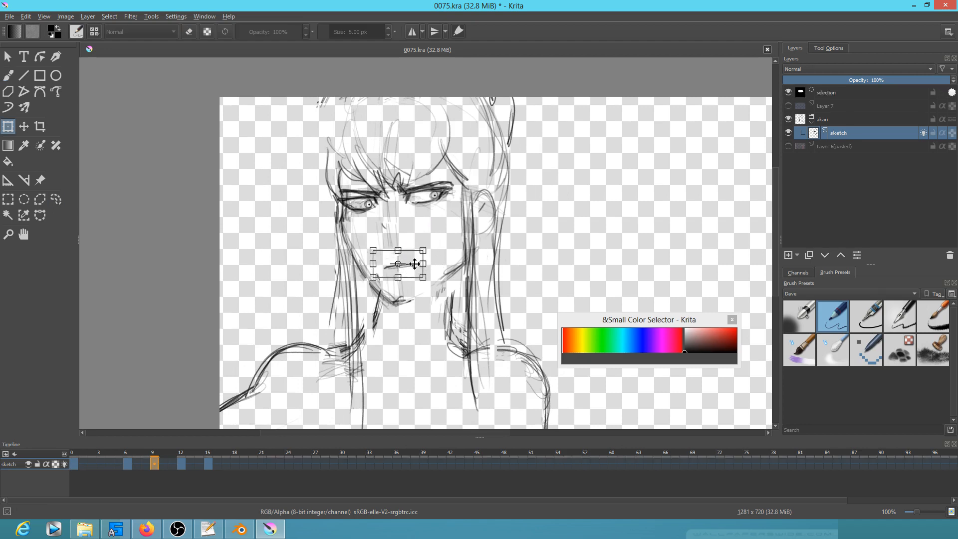
key(Return)
Transform the selected mouth area on frames 12 and 15 to shift each mouth slightly down, then play the animation.
key(period)
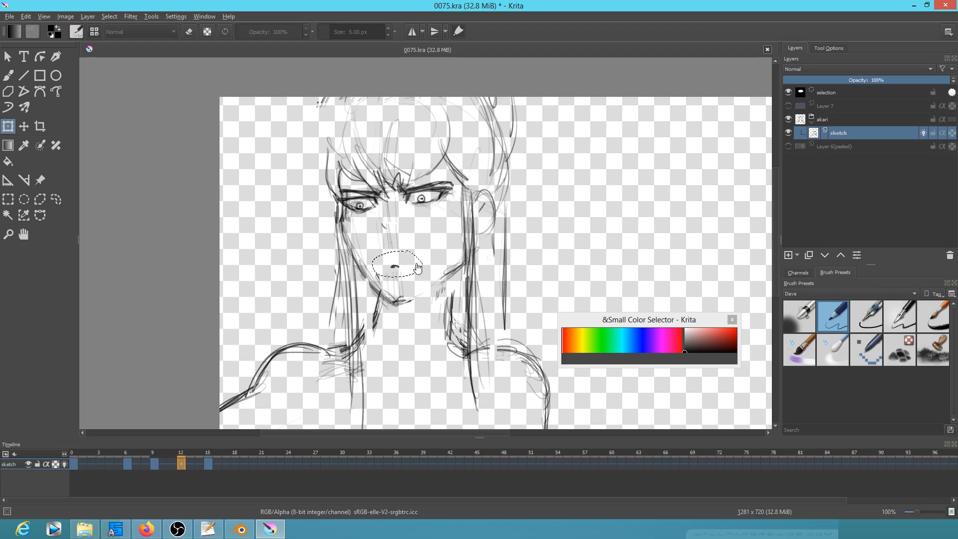
key(ctrl+t)
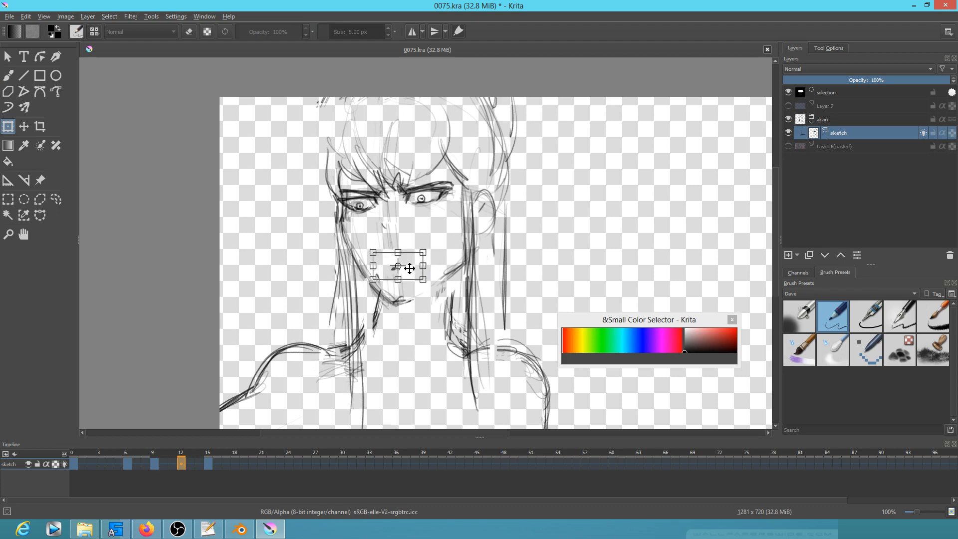
key(Return)
key(period)
key(ctrl+t)
drag(407, 269, 409, 271)
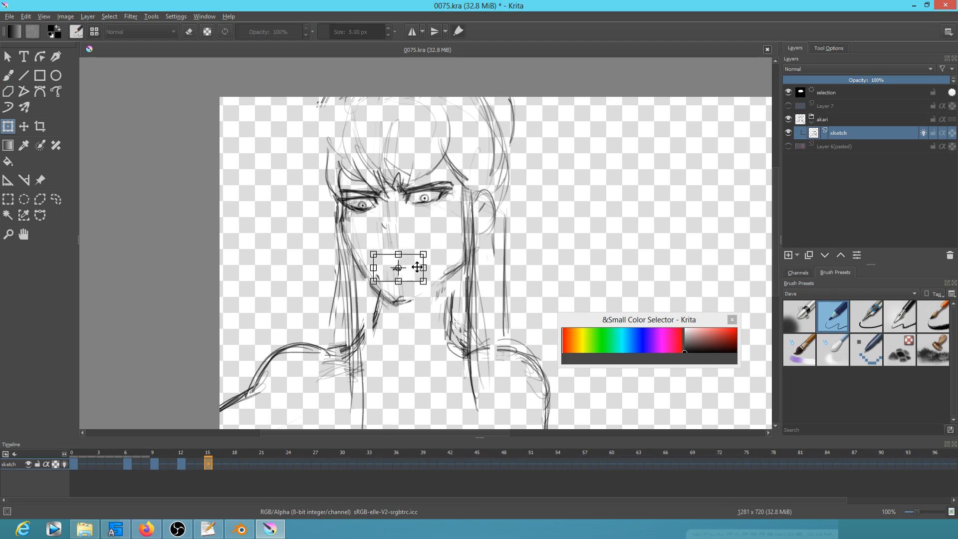
key(Return)
key(space)
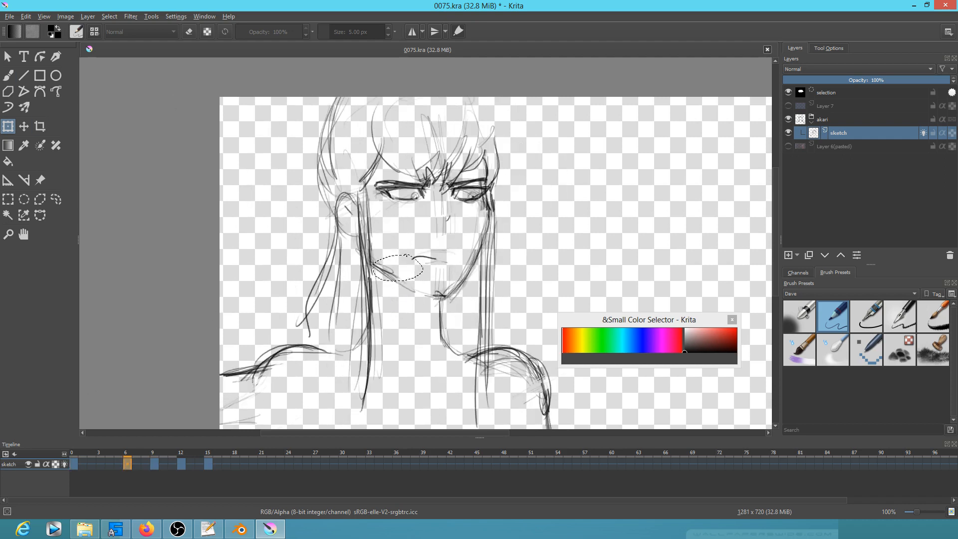
Switch to Blender and play the edited opening scene around 03:12 and 03:22 to study the purple-haired character's face as reference.
key(alt+Tab)
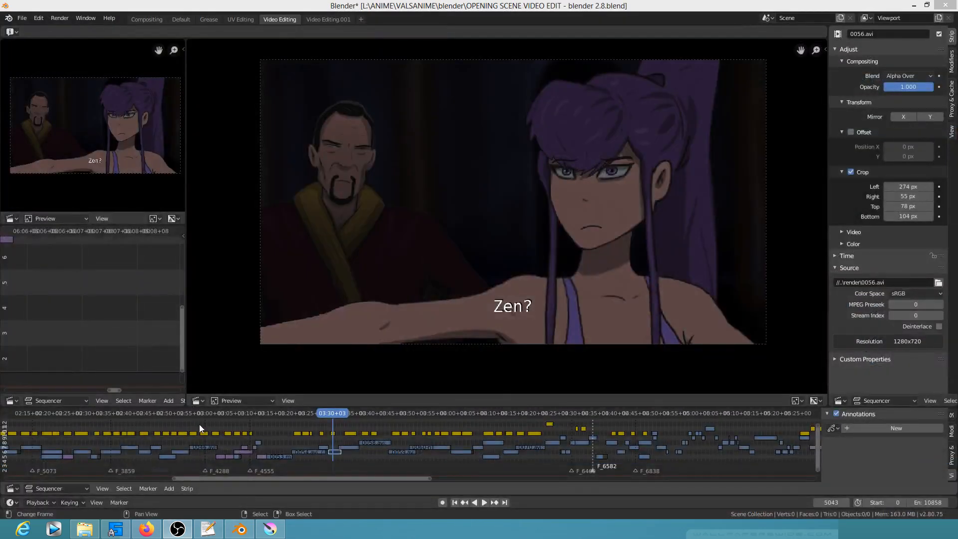
drag(196, 423, 216, 427)
scroll(318, 457, up, 7)
key(space)
key(space)
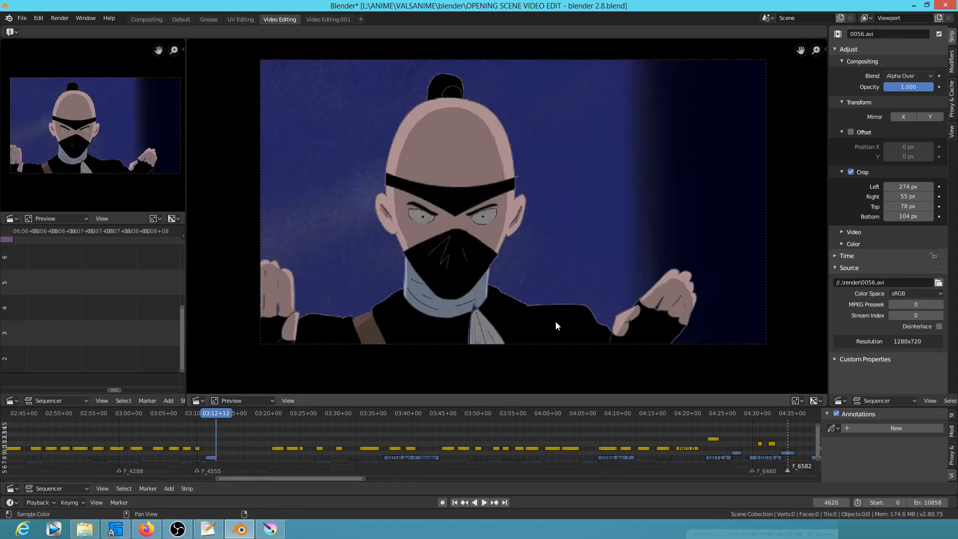
scroll(552, 322, up, 2)
key(space)
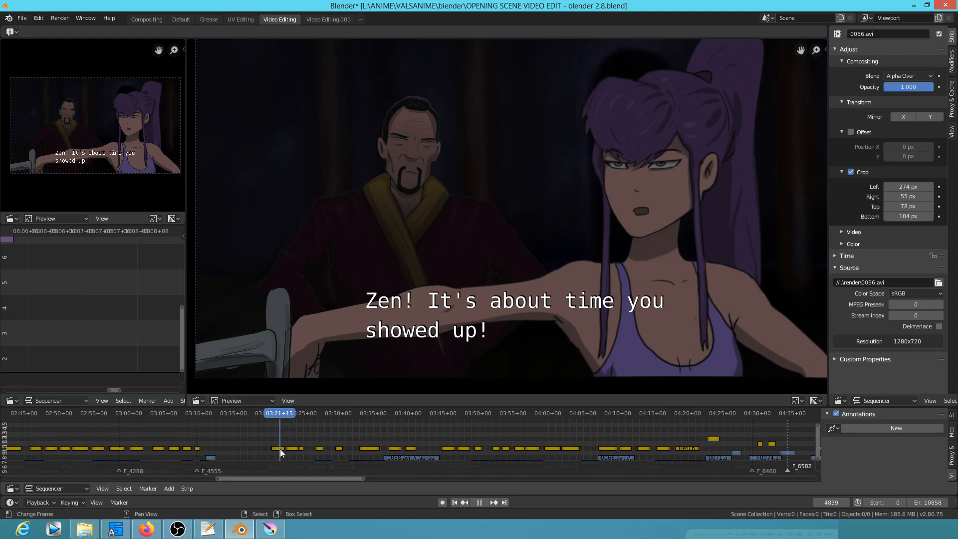
key(space)
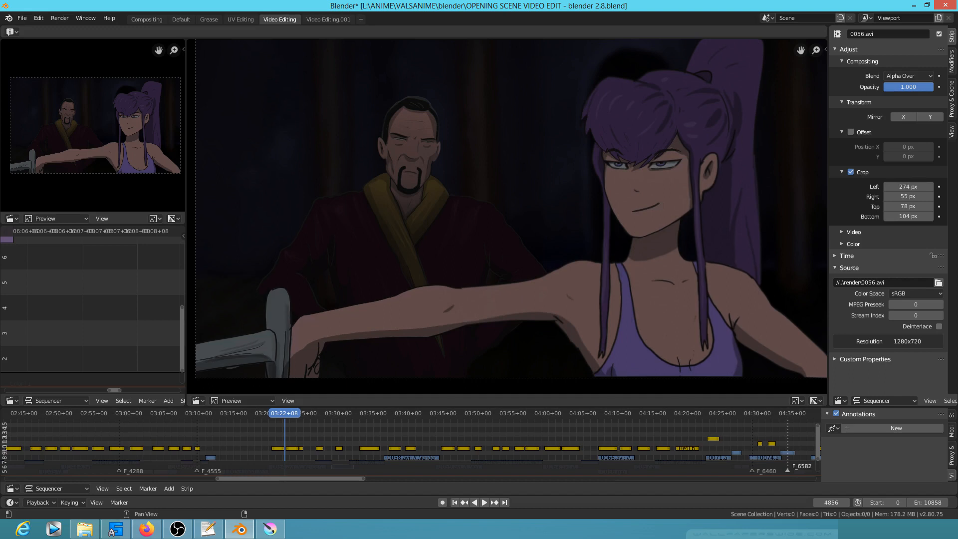
key(alt+Tab)
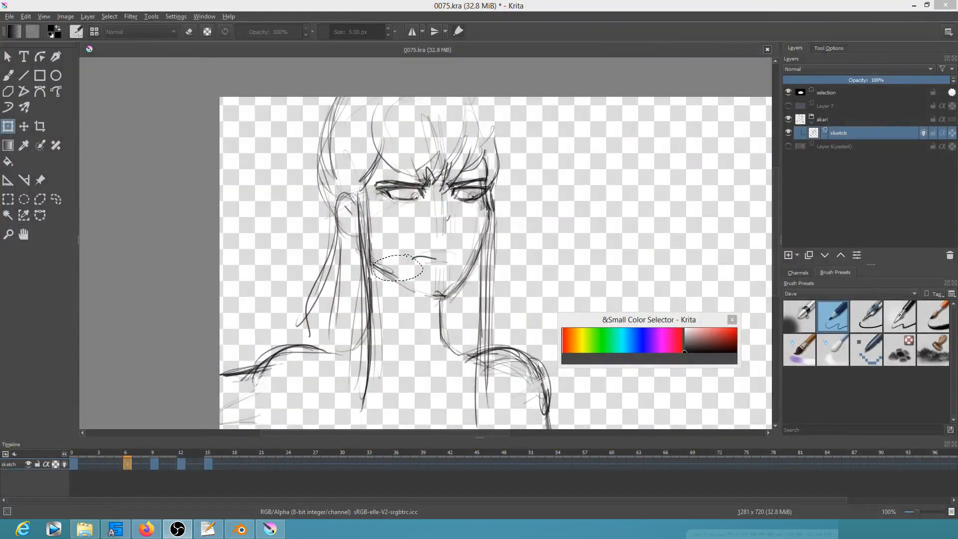
key(alt+Tab)
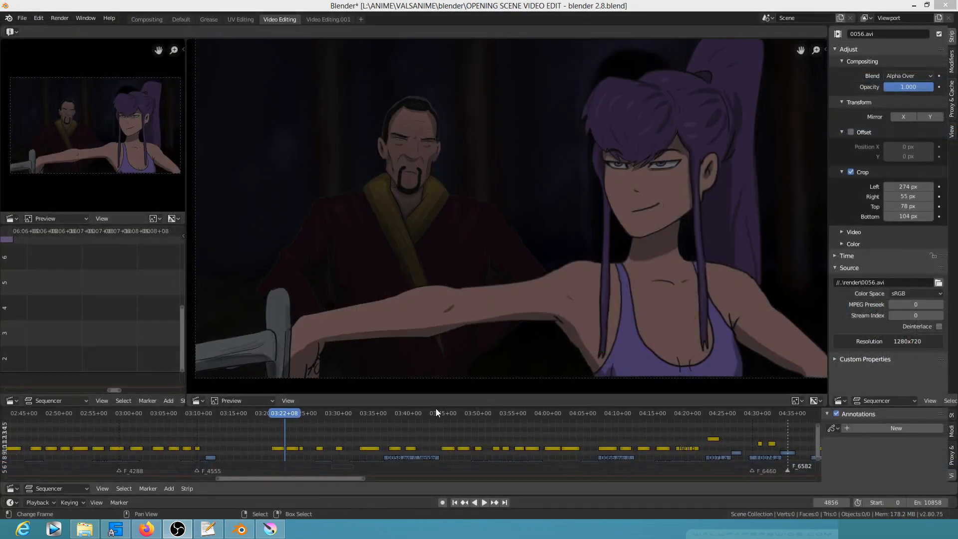
Switch back to Krita and clear the selection beside the mouth on frame 6.
drag(289, 430, 335, 442)
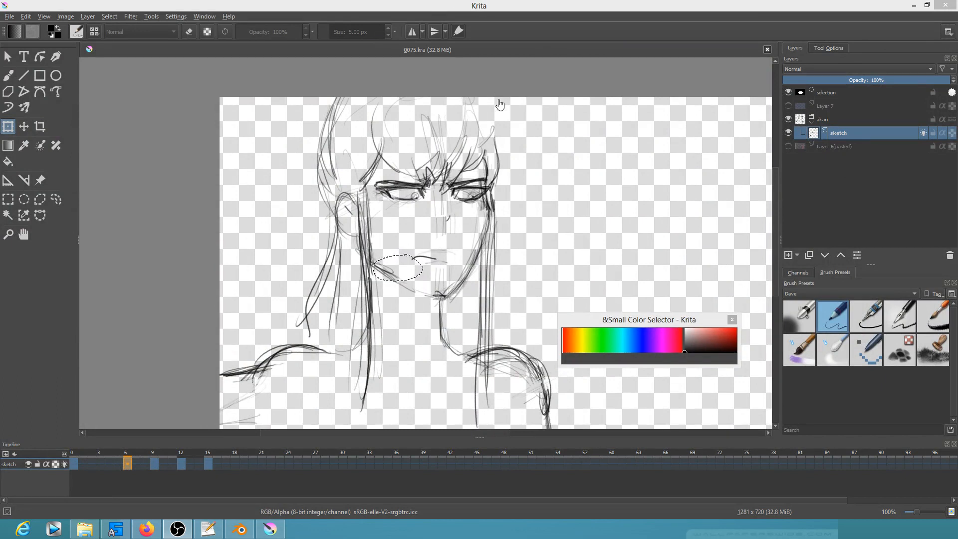
click(868, 318)
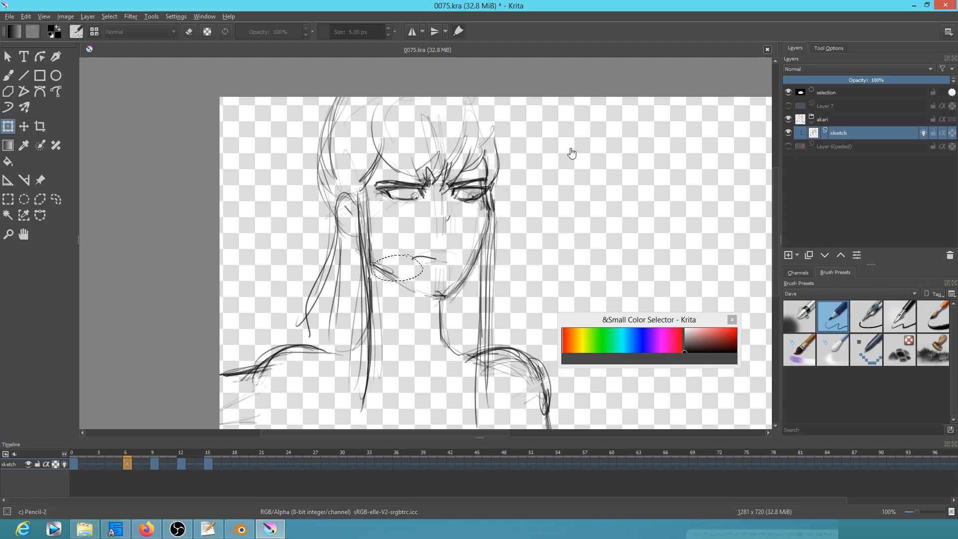
click(499, 124)
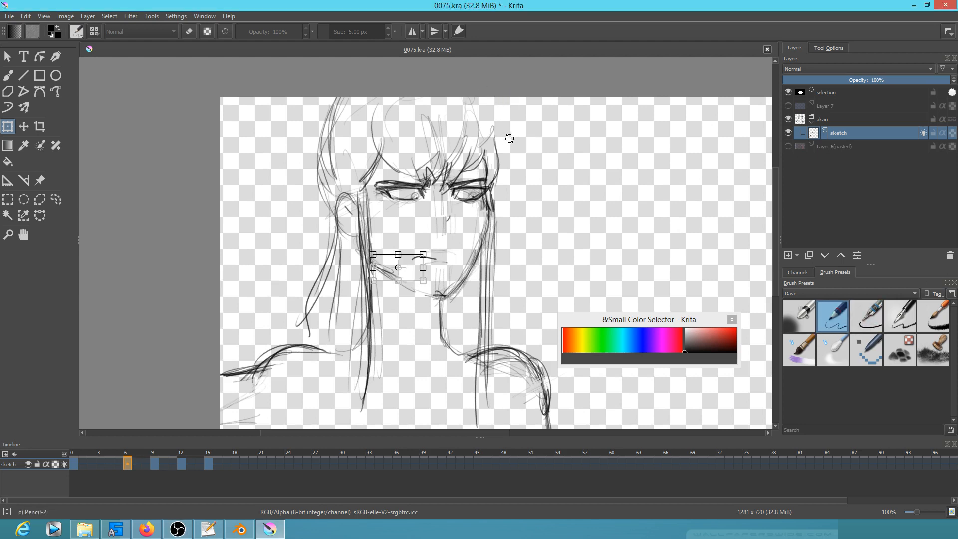
key(ctrl+shift+a)
Draw extra hair strokes around the crown and bangs on frame 6 and the outer hair curve beside the forehead on frame 9.
key(b)
mouse_move(495, 98)
mouse_down()
mouse_move(482, 148)
mouse_move(497, 143)
mouse_move(481, 162)
mouse_up()
mouse_move(499, 116)
mouse_down()
mouse_move(474, 167)
mouse_move(452, 171)
mouse_move(458, 164)
mouse_move(449, 178)
mouse_up()
drag(380, 97, 377, 117)
key(Right)
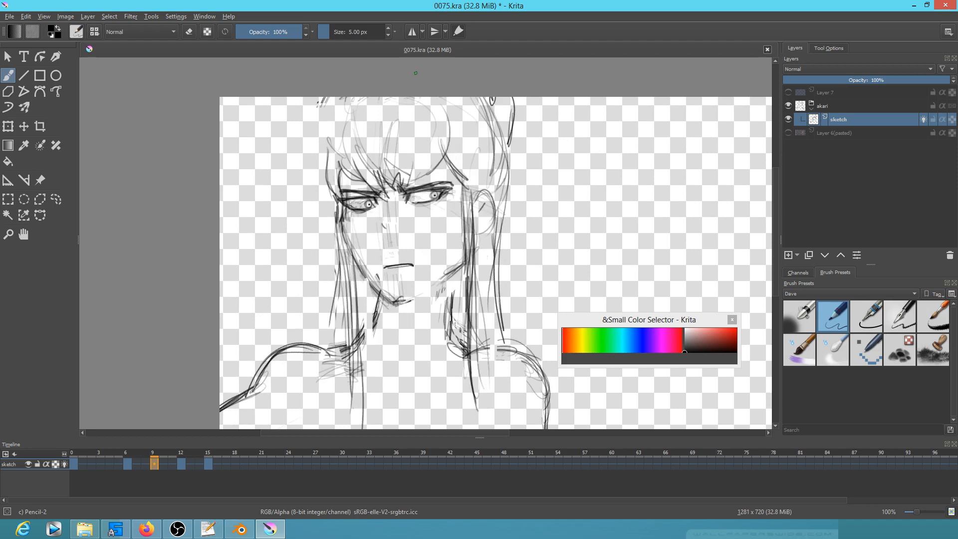
mouse_move(333, 97)
mouse_down()
mouse_move(324, 146)
mouse_move(356, 165)
mouse_move(371, 189)
mouse_up()
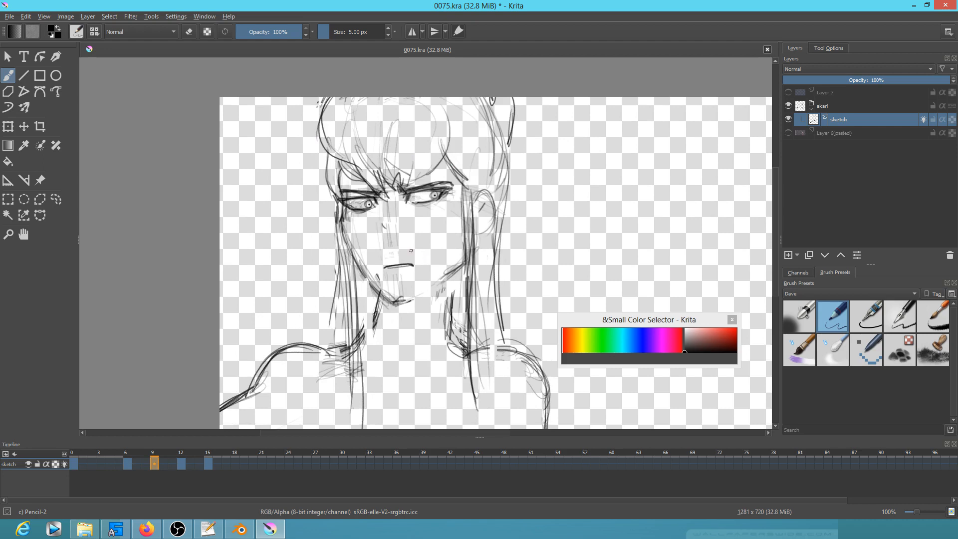
Lasso the head on frame 9, leaving out the side hair strand, and squash it slightly from the top with the Transform tool.
key(Left)
key(Left)
key(Right)
key(Left)
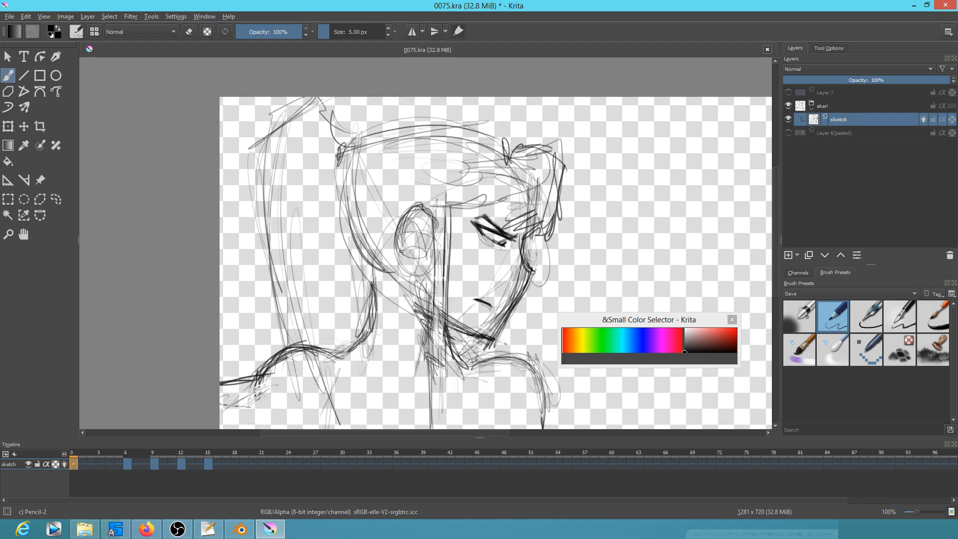
key(Right)
key(Right)
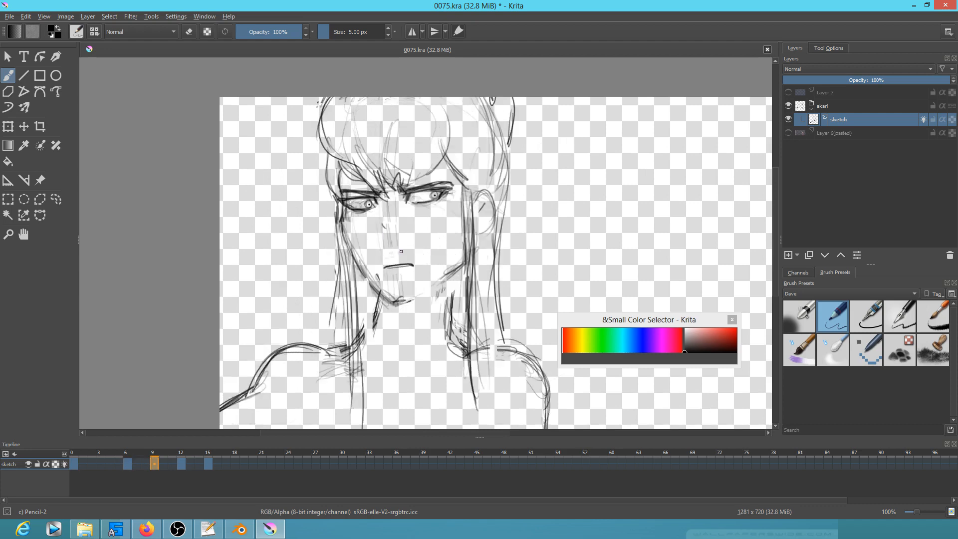
key(l)
mouse_move(357, 68)
mouse_down()
mouse_move(294, 104)
mouse_move(310, 184)
mouse_up()
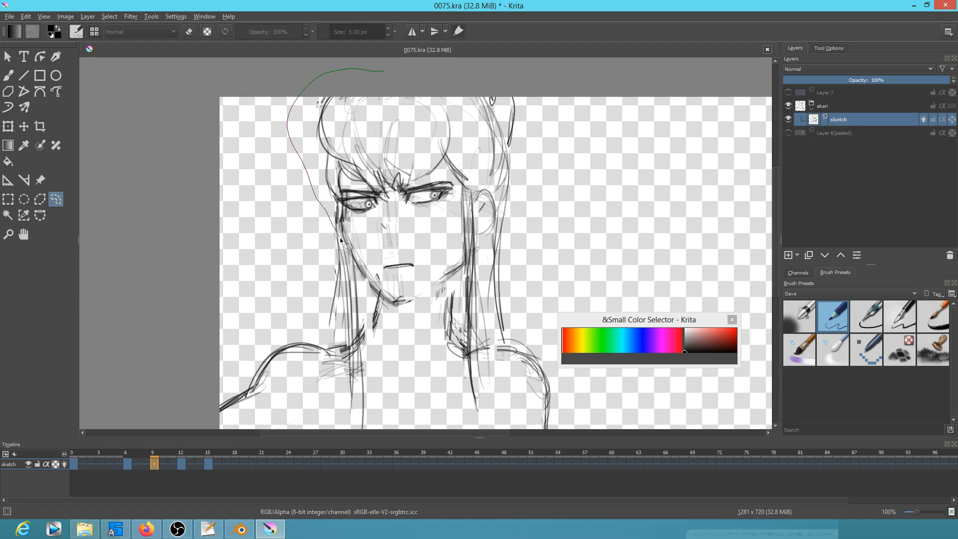
mouse_move(390, 313)
mouse_down()
mouse_move(422, 322)
mouse_move(463, 273)
mouse_move(460, 197)
mouse_move(477, 213)
mouse_up()
mouse_move(475, 251)
mouse_down()
mouse_move(528, 254)
mouse_move(492, 83)
mouse_up()
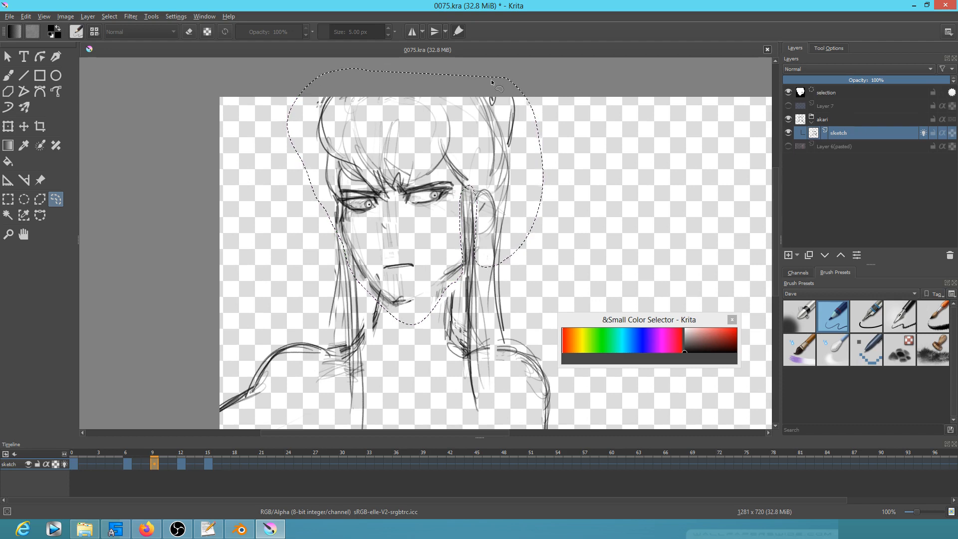
key(ctrl+t)
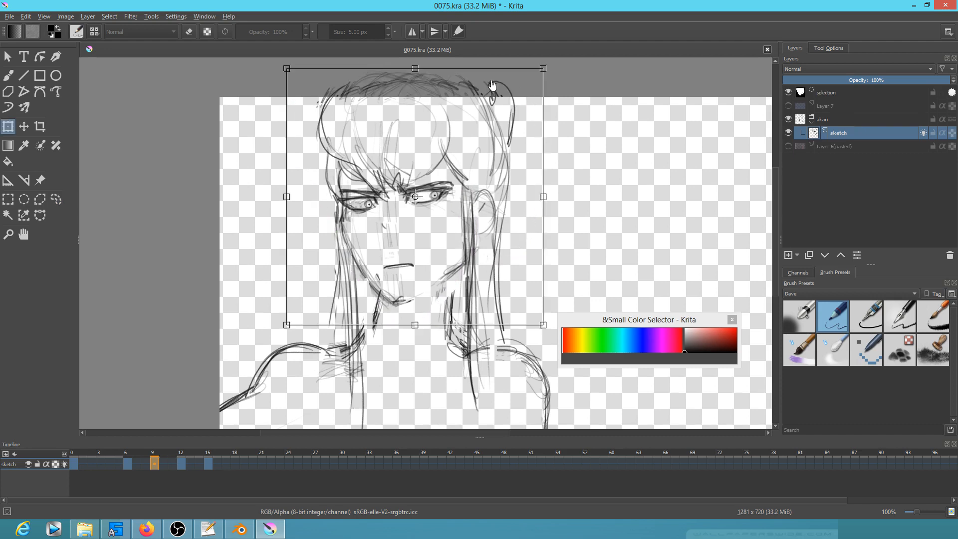
drag(414, 69, 415, 81)
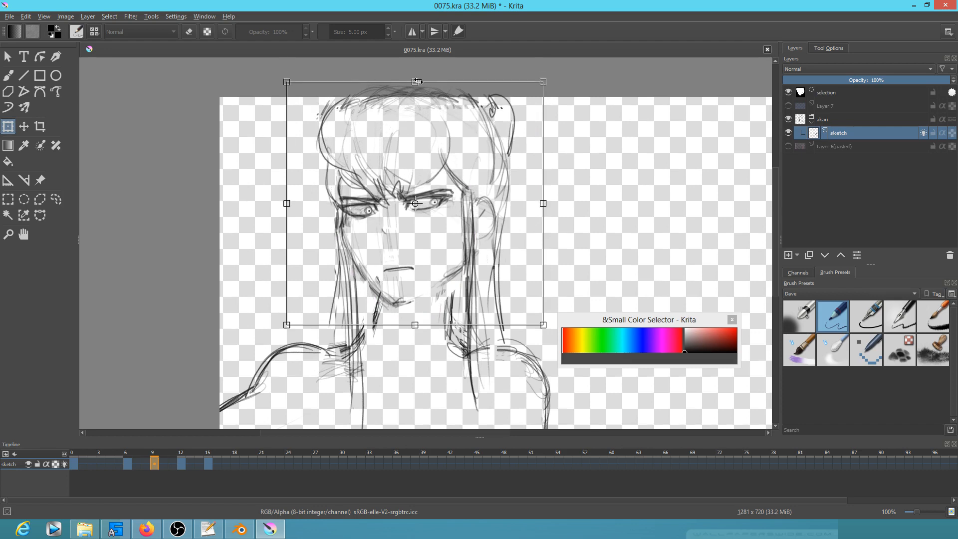
Squash the same selected head area slightly from the top on frames 12 and 15, and clear the selection.
key(Right)
click(425, 95)
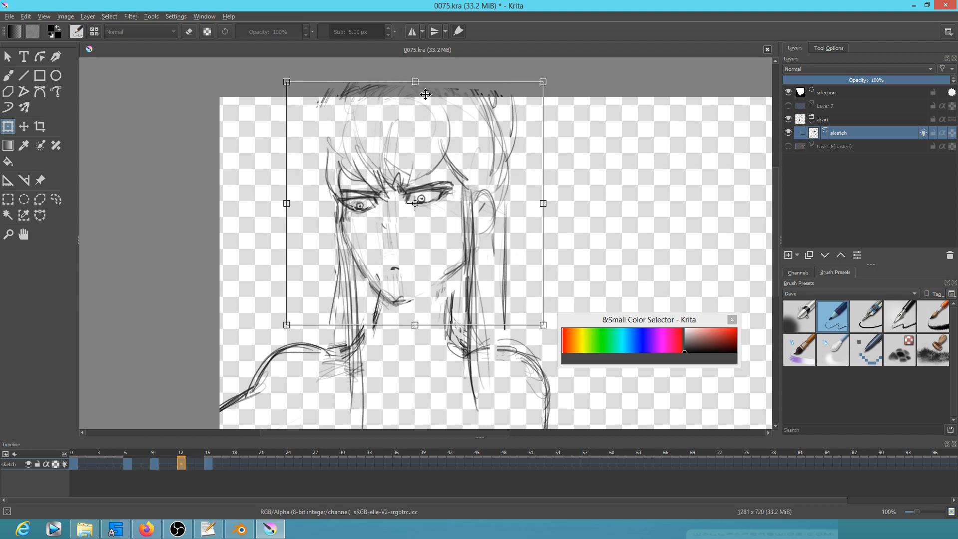
drag(415, 81, 414, 86)
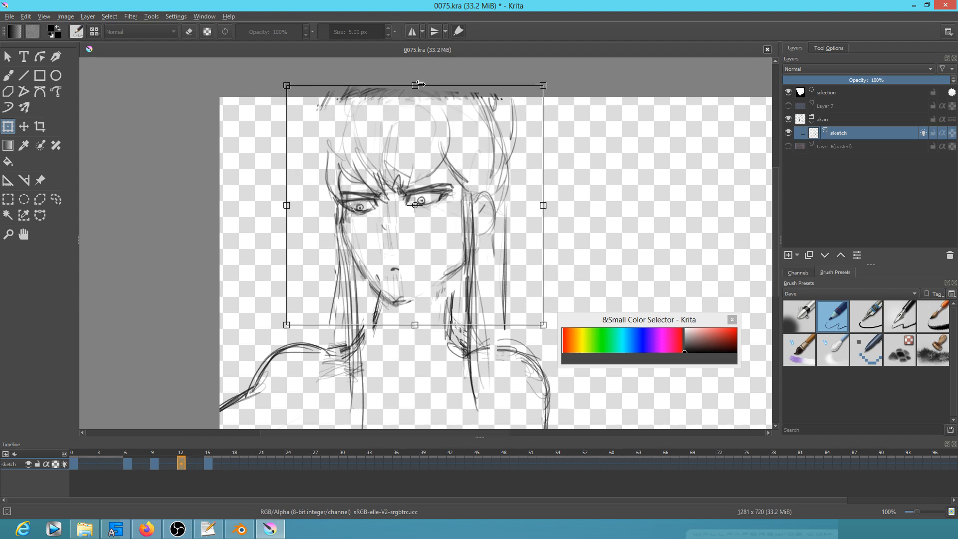
key(Right)
click(416, 84)
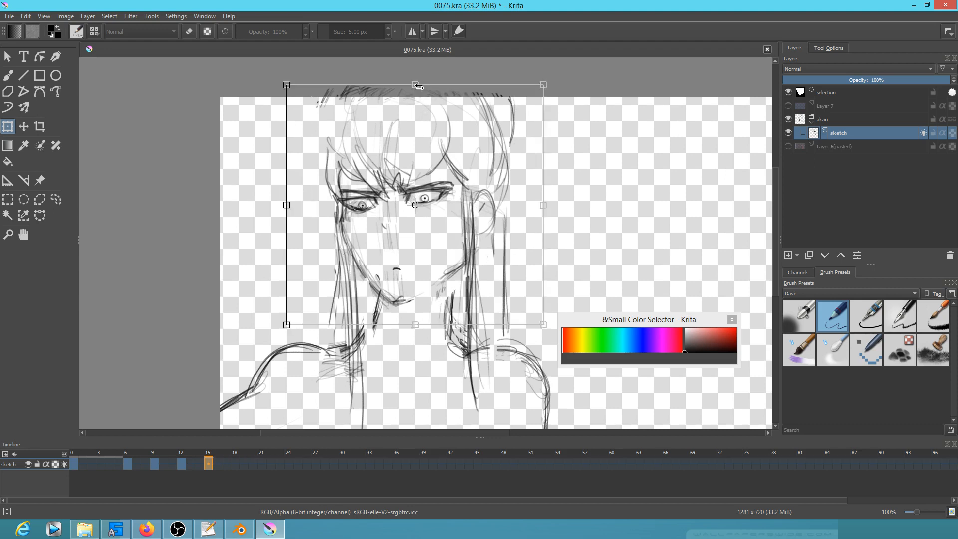
drag(415, 85, 415, 92)
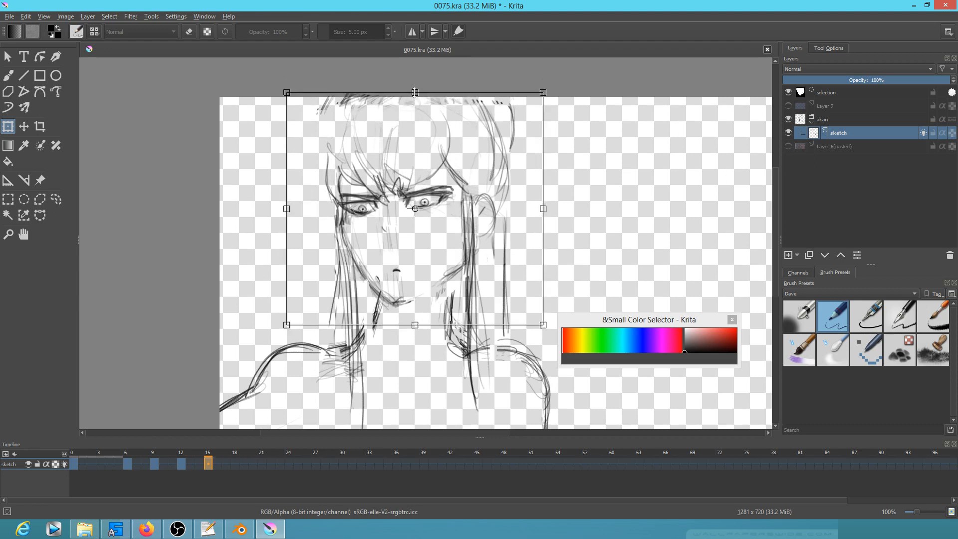
key(Return)
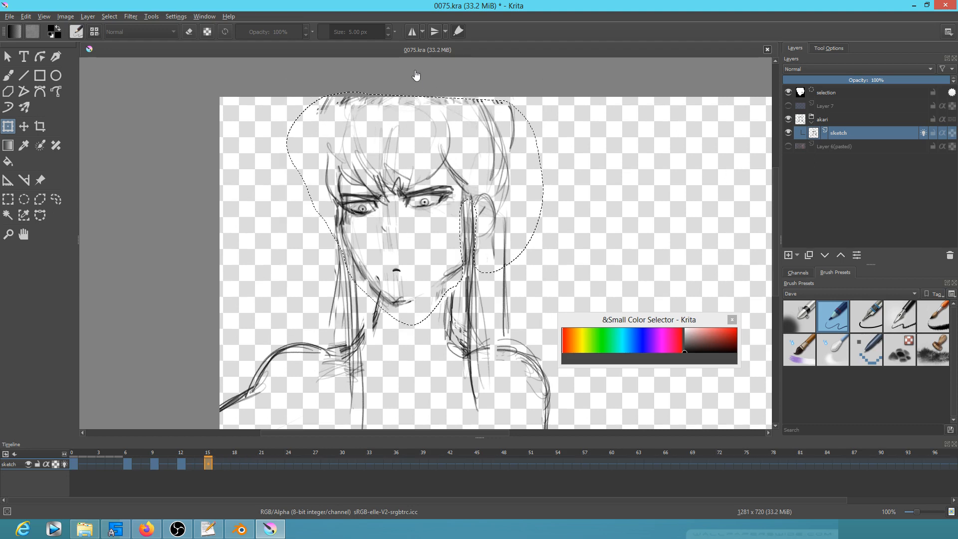
key(ctrl+shift+a)
Flip back and forth through the neighbouring keyframes to compare how far the head lowers.
key(comma)
key(comma)
key(comma)
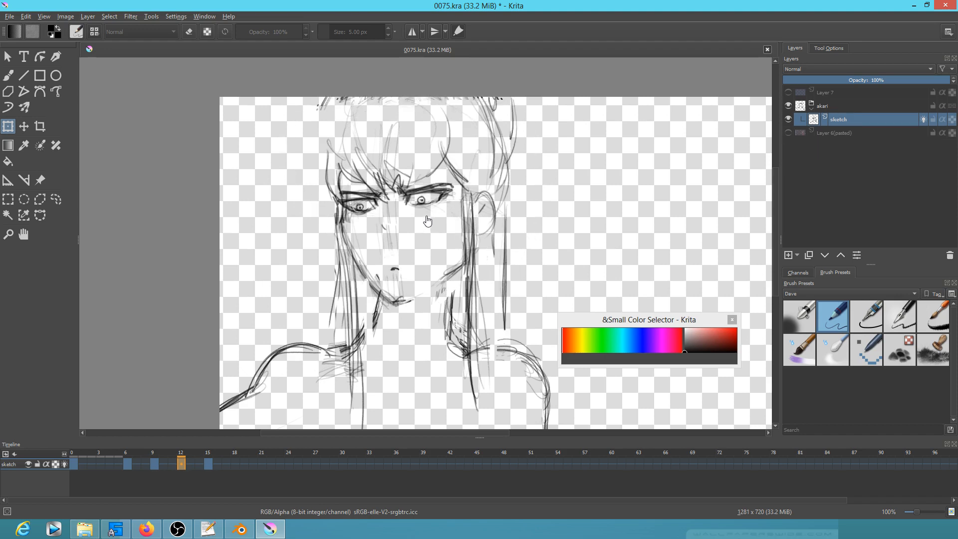
key(period)
key(period)
key(Right)
key(Left)
key(Left)
key(Right)
Lasso the head on frame 12 and squash it slightly further from the top with the Transform tool.
click(426, 222)
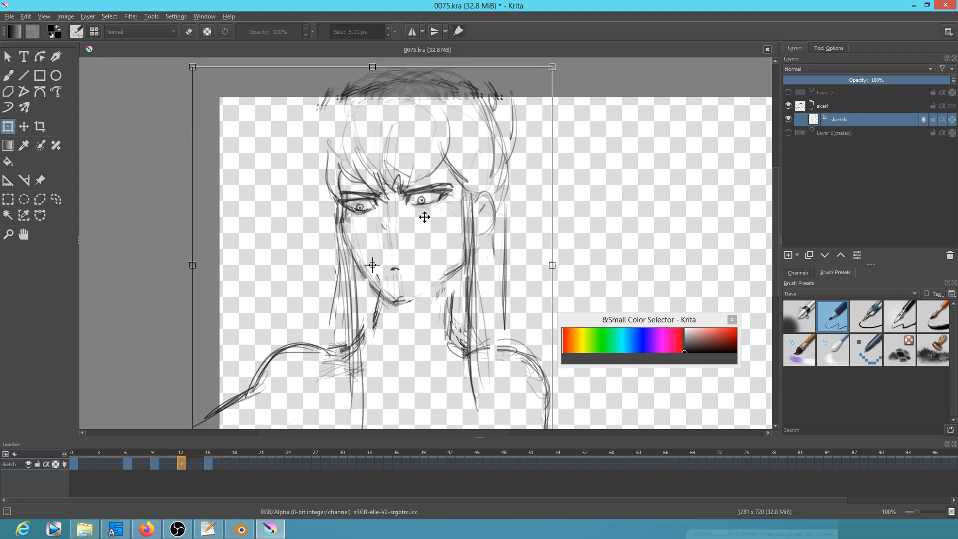
key(l)
mouse_move(361, 74)
mouse_down()
mouse_move(306, 129)
mouse_move(309, 194)
mouse_move(366, 289)
mouse_move(417, 310)
mouse_up()
mouse_move(452, 283)
mouse_down()
mouse_move(467, 193)
mouse_move(490, 261)
mouse_move(531, 237)
mouse_move(518, 79)
mouse_up()
key(ctrl+t)
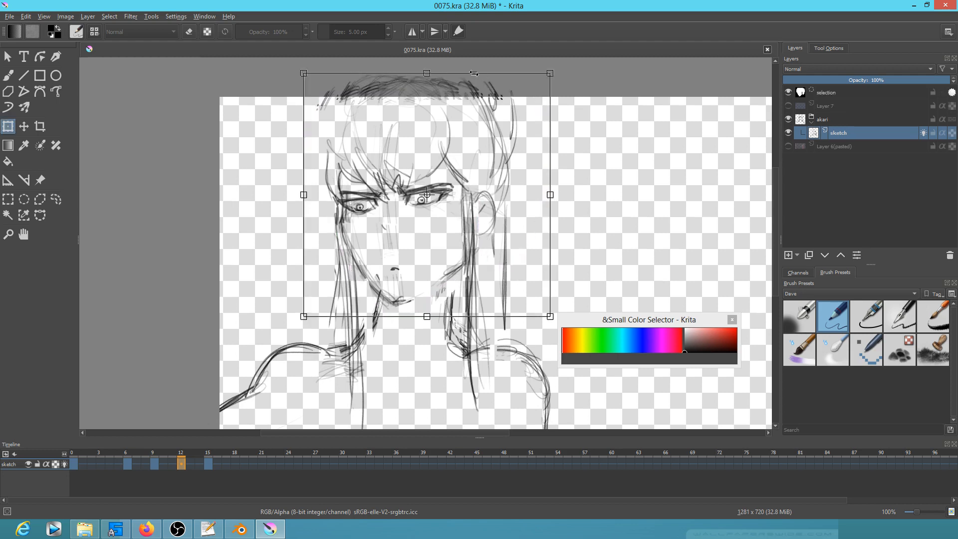
drag(428, 73, 426, 81)
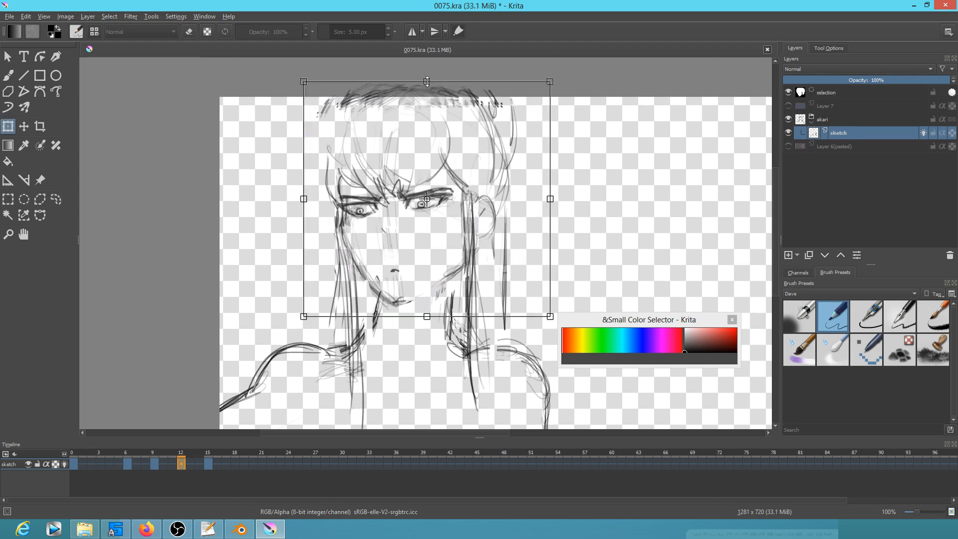
key(Return)
Compare frame 12 with its neighbours and squash the selected head area on frame 15 slightly further from the top.
key(Left)
key(Right)
key(Right)
key(Left)
key(Right)
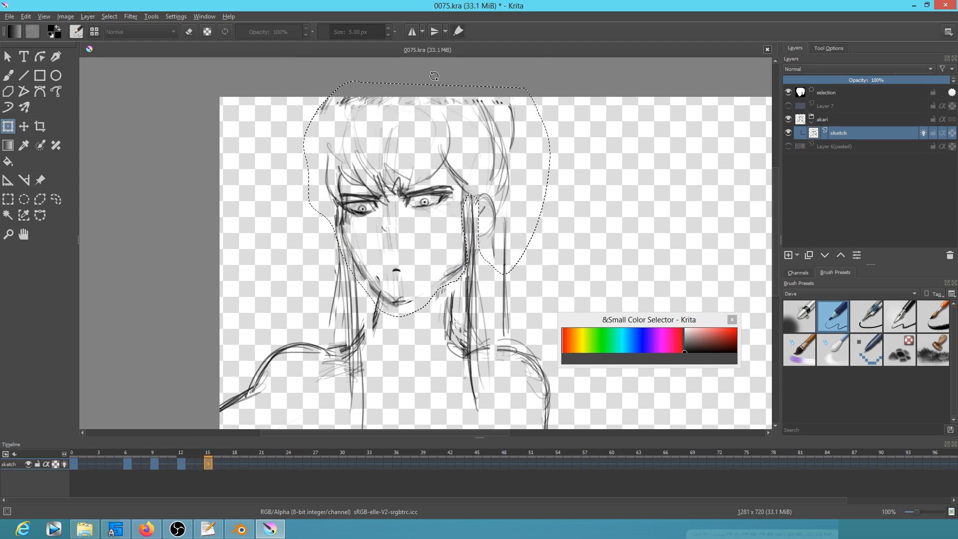
click(433, 112)
drag(428, 81, 429, 83)
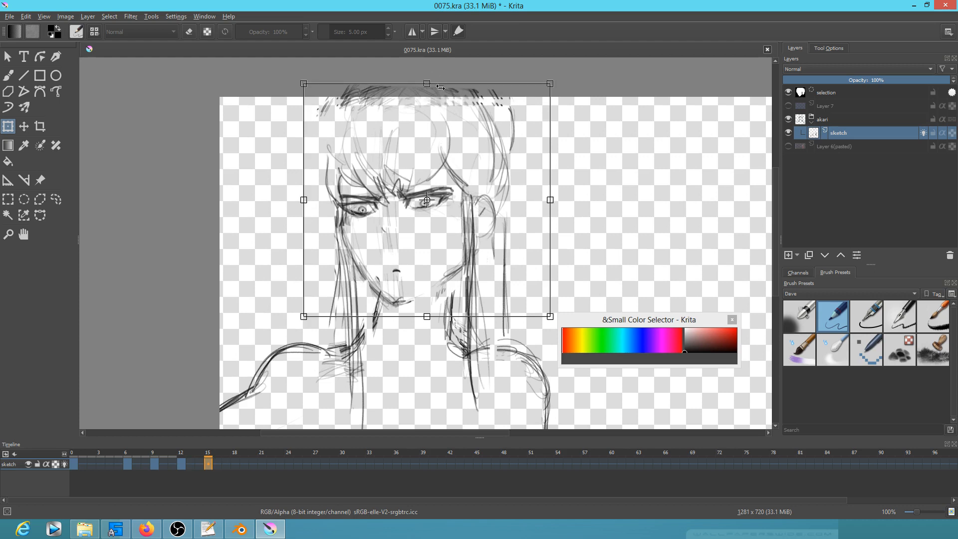
Flip through the keyframes up to frame 15 to check the head's downward movement.
key(Left)
key(Right)
key(Left)
key(Left)
key(Left)
key(Right)
key(Right)
key(Right)
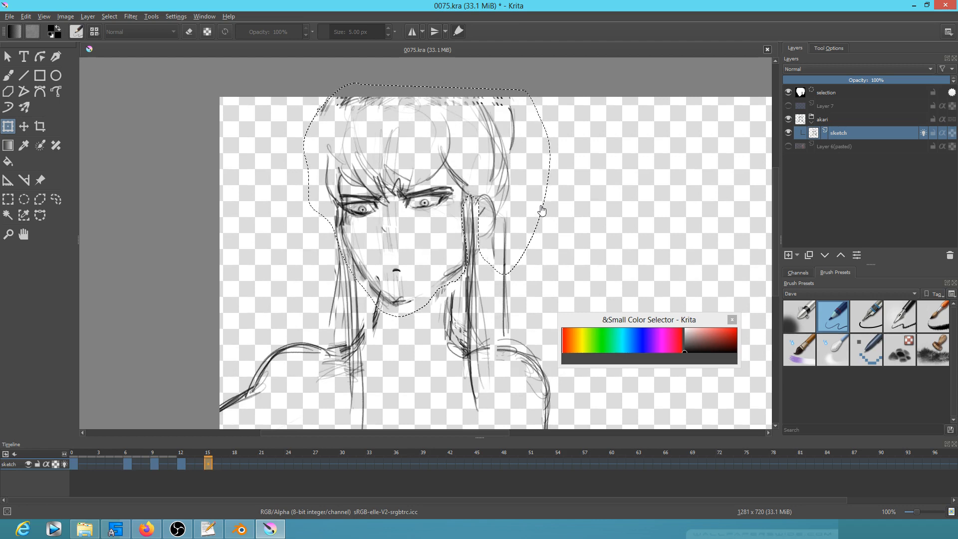
Lasso the eyes and eyebrows on frame 6 and start a transform on that area.
scroll(542, 211, up, 1)
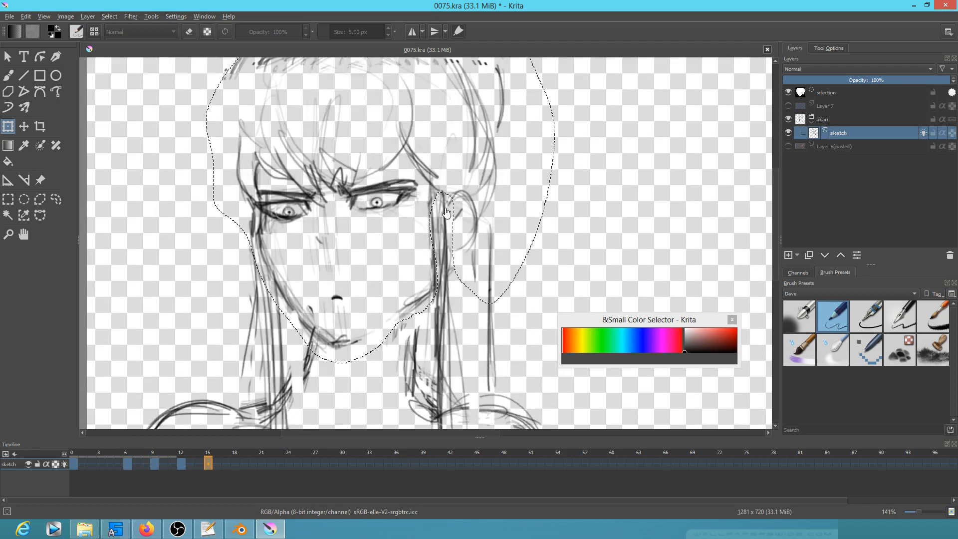
click(76, 464)
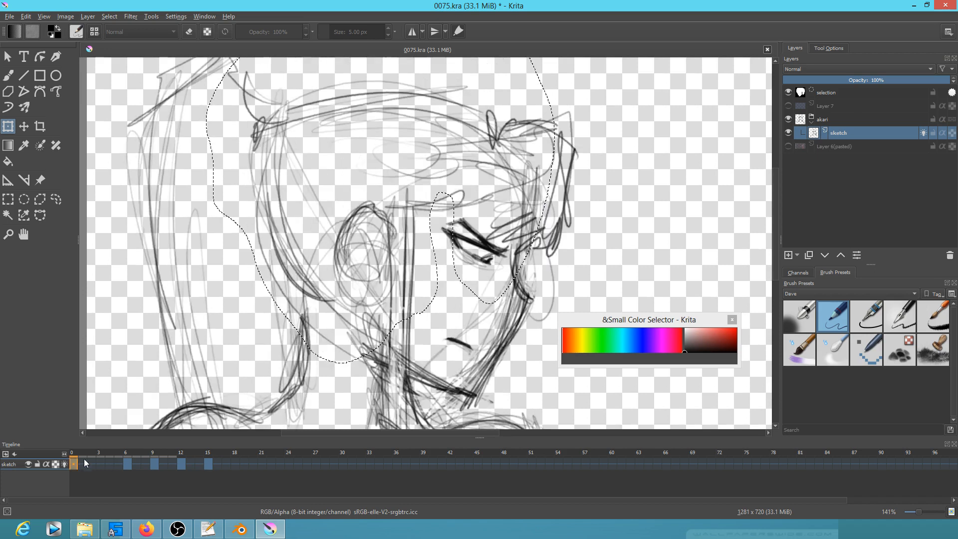
click(129, 464)
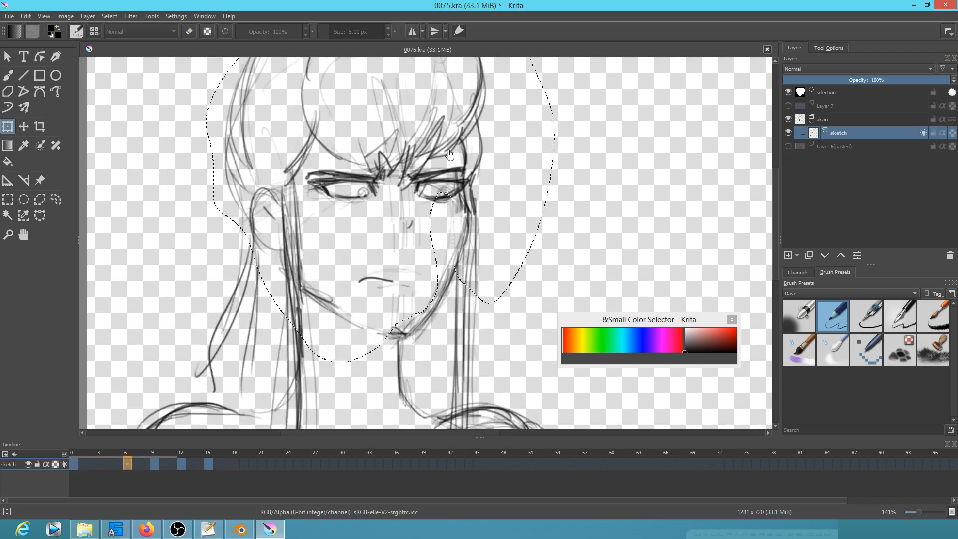
key(l)
mouse_move(471, 150)
mouse_down()
mouse_move(341, 141)
mouse_move(289, 166)
mouse_move(333, 231)
mouse_move(468, 190)
mouse_up()
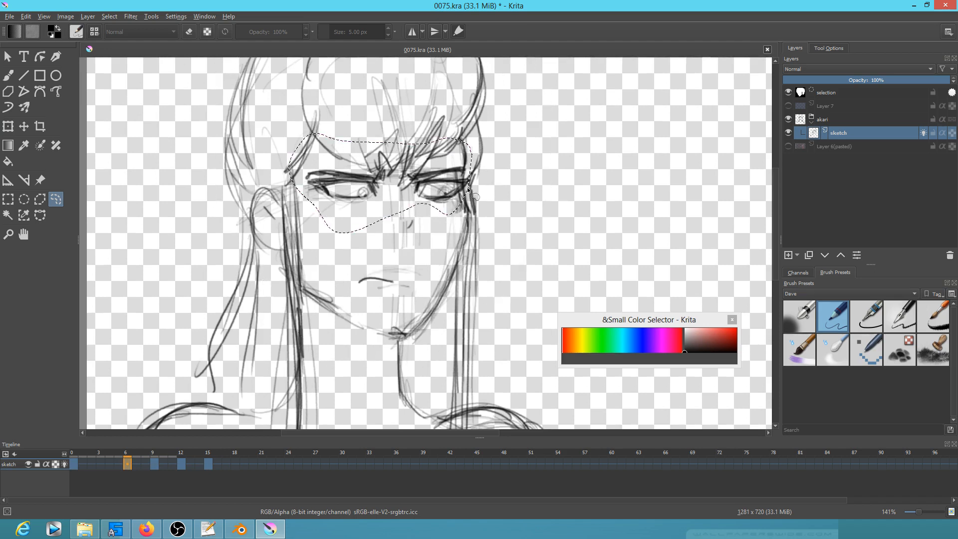
key(ctrl+t)
Try shrinking the selected eye area on frame 6 and shifting it slightly down, and undo the transform.
drag(443, 196, 443, 199)
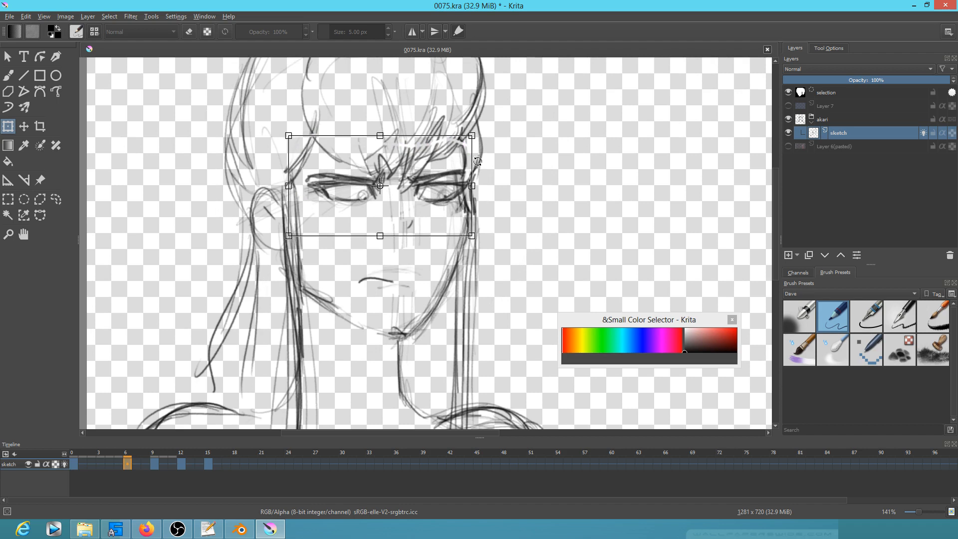
mouse_move(472, 135)
mouse_down()
mouse_move(460, 144)
mouse_move(466, 139)
mouse_up()
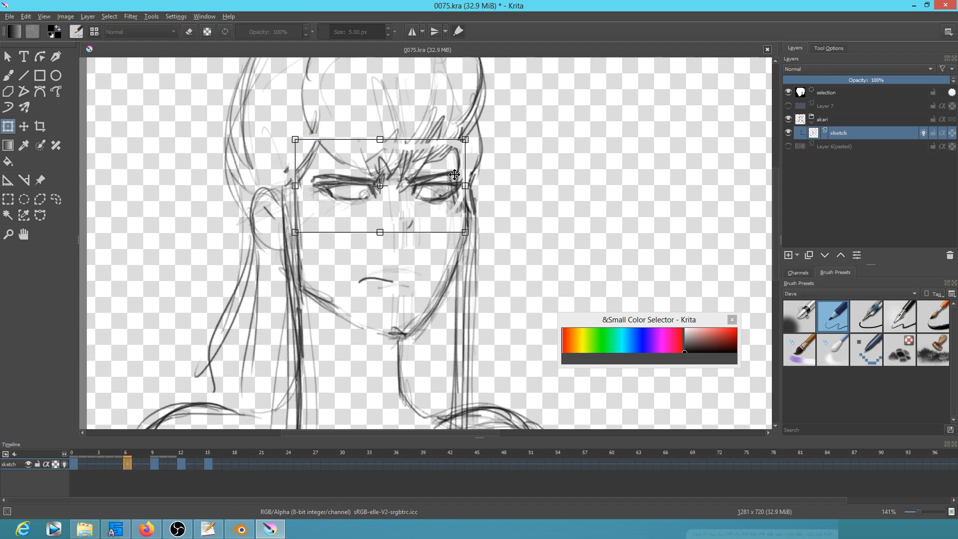
drag(436, 206, 436, 209)
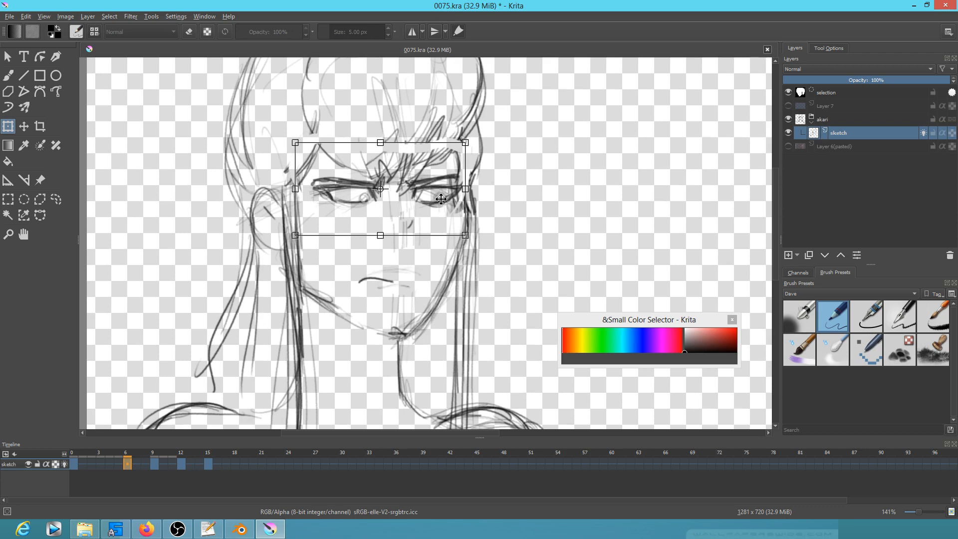
scroll(408, 223, down, 2)
scroll(467, 266, up, 2)
drag(465, 274, 485, 291)
key(ctrl+z)
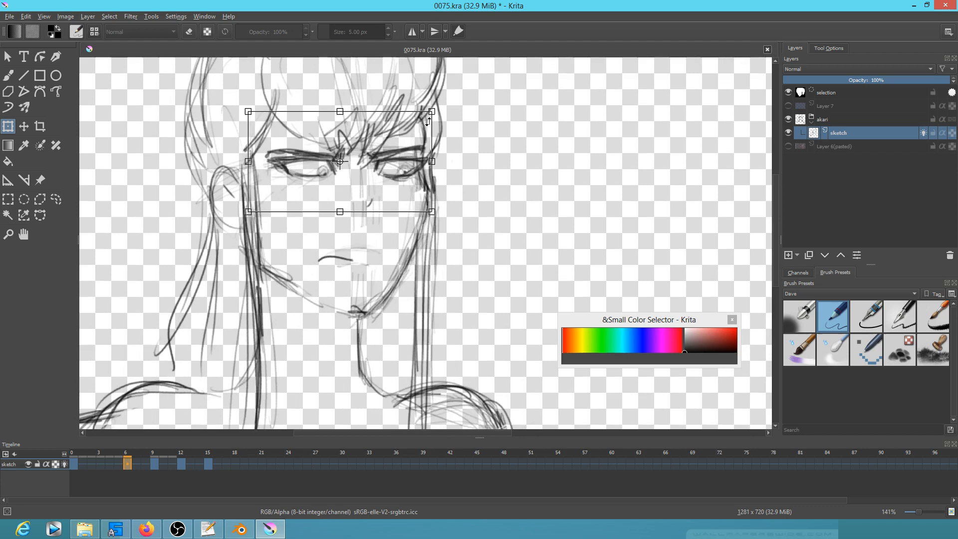
Scale the selected eye area on frame 6 slightly smaller, move it slightly down, and apply the transform.
drag(432, 111, 427, 110)
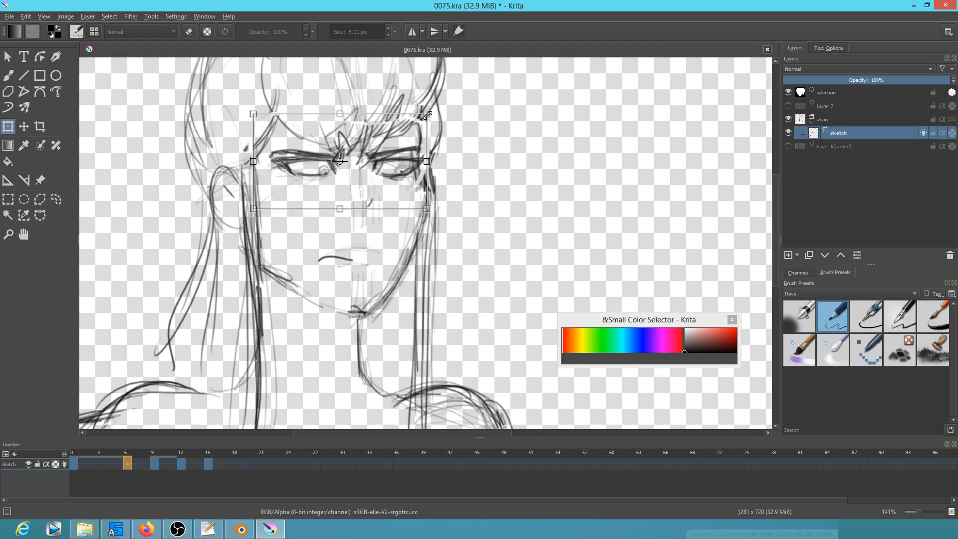
drag(403, 167, 400, 180)
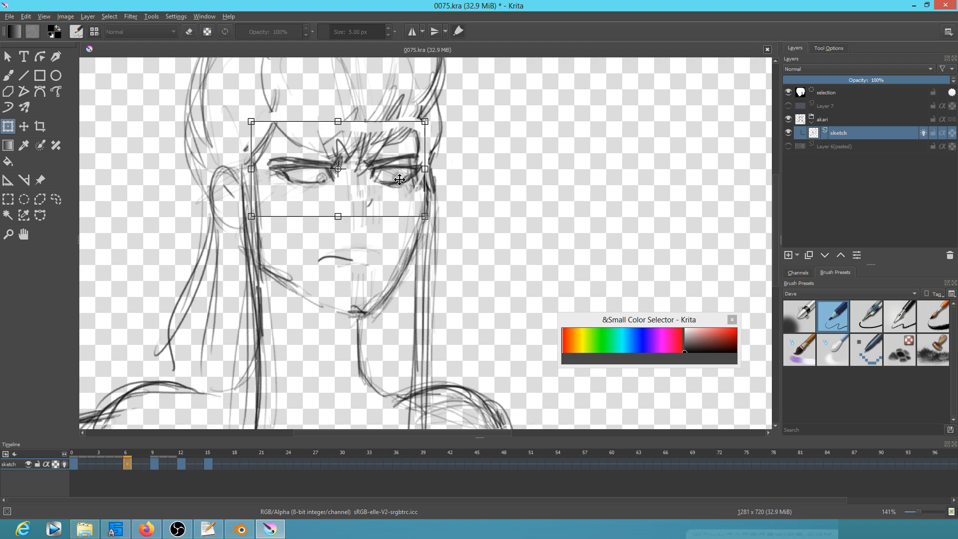
key(Return)
Lasso the eyes and eyebrows on frame 9 and scale that area slightly smaller.
key(alt+period)
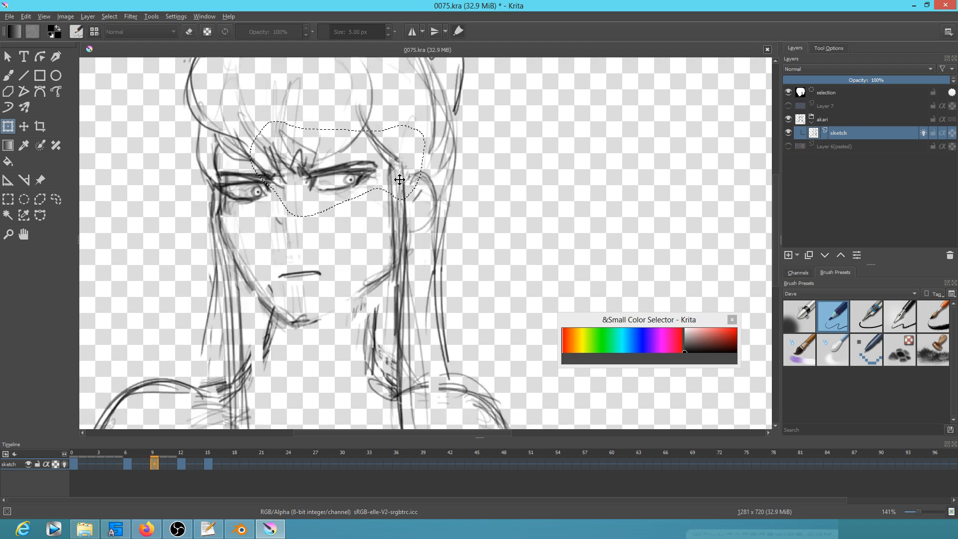
key(l)
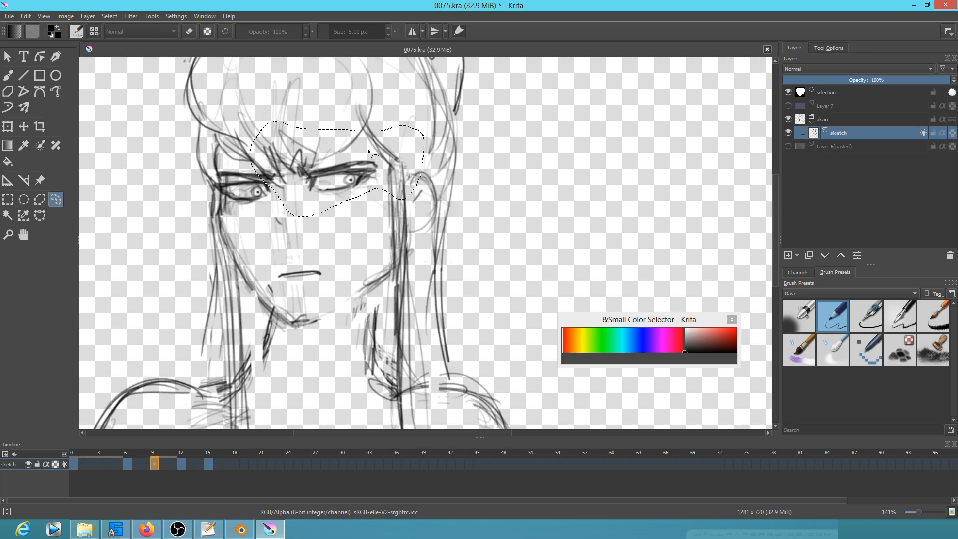
mouse_move(365, 152)
mouse_down()
mouse_move(249, 165)
mouse_move(211, 181)
mouse_move(234, 217)
mouse_move(280, 205)
mouse_move(340, 207)
mouse_move(382, 168)
mouse_up()
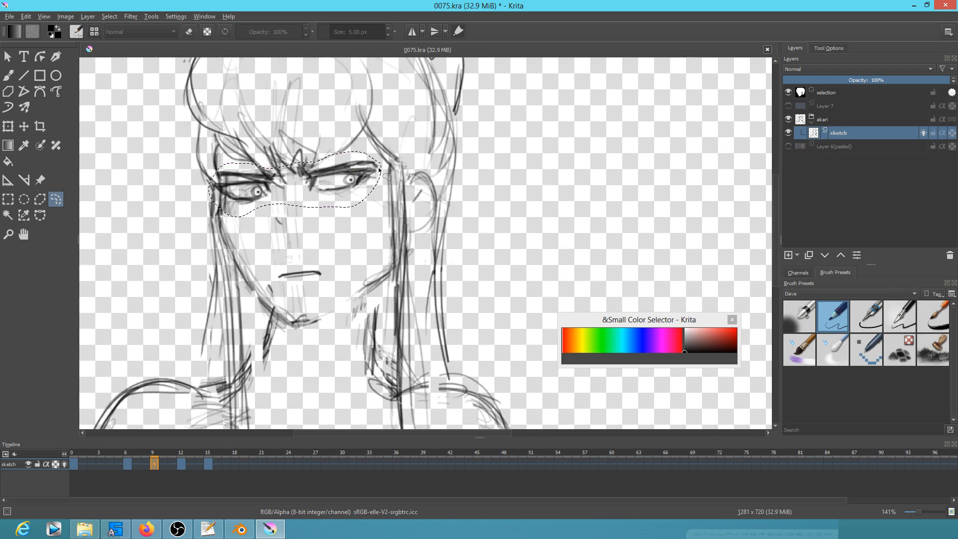
key(ctrl+t)
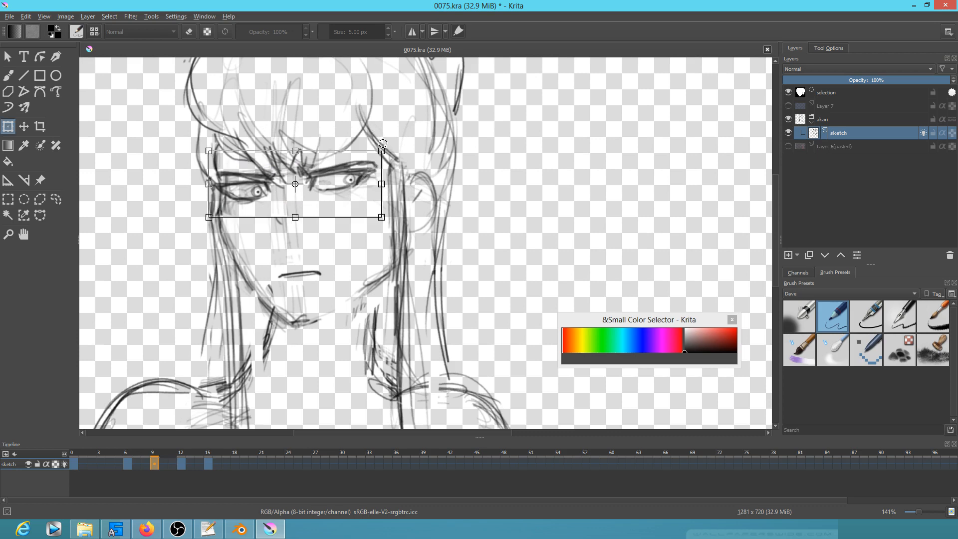
drag(381, 151, 375, 153)
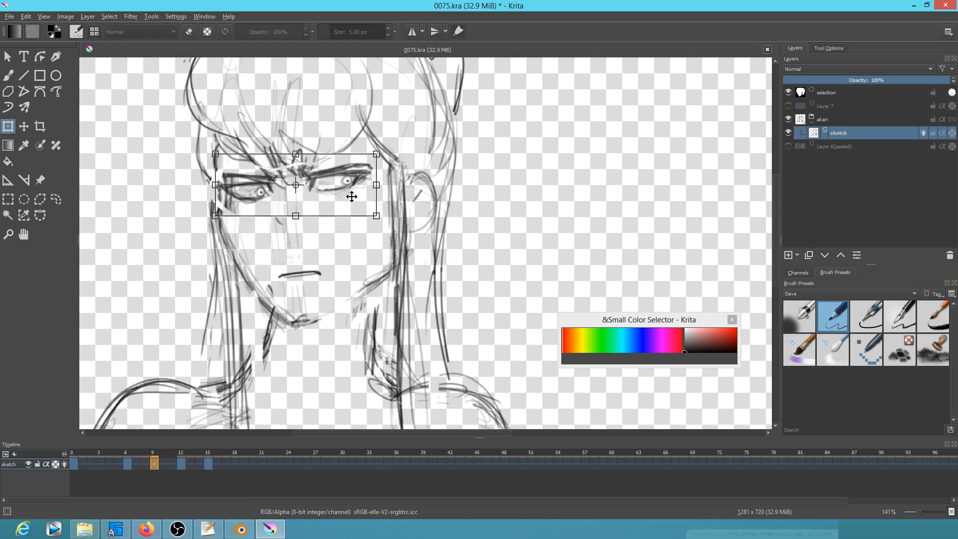
Scale the same selected eye area slightly smaller on frames 12 and 15.
key(.)
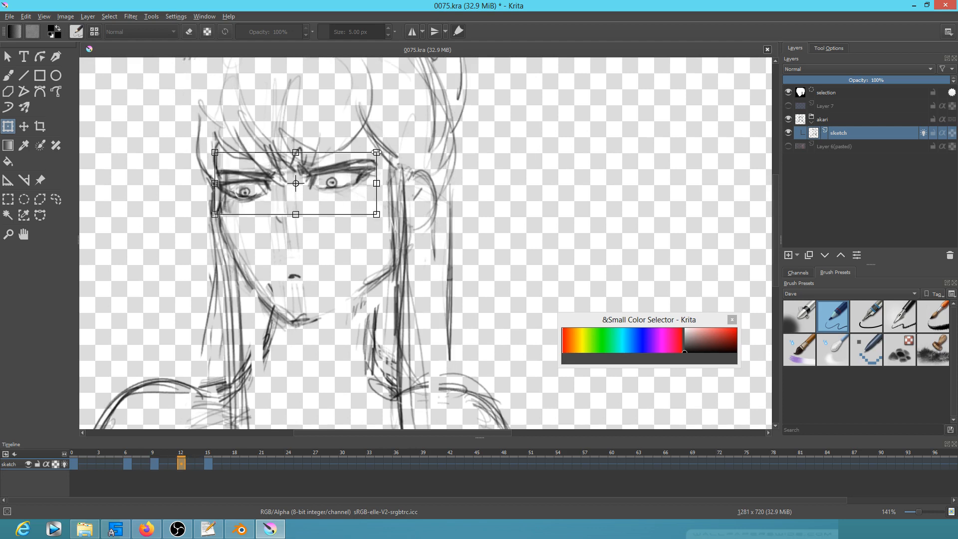
drag(376, 152, 372, 155)
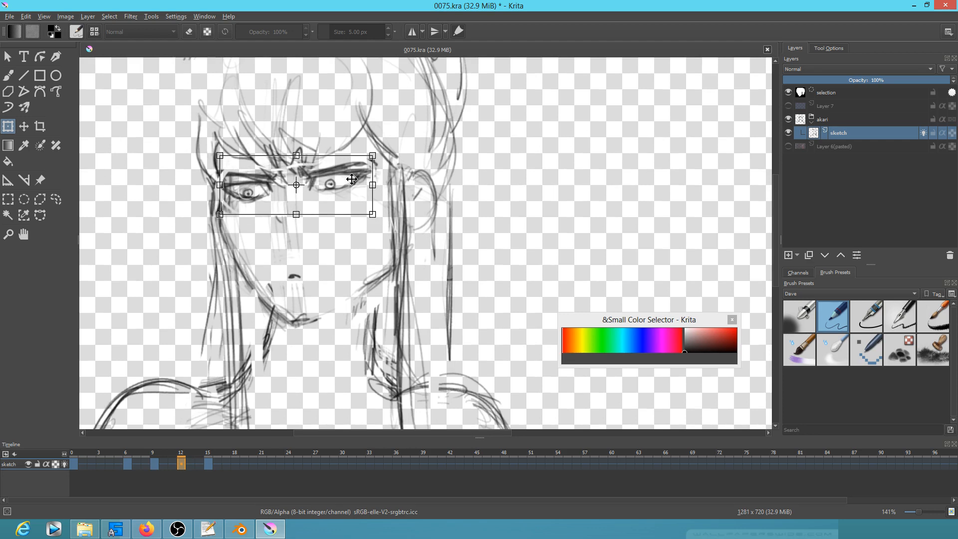
key(.)
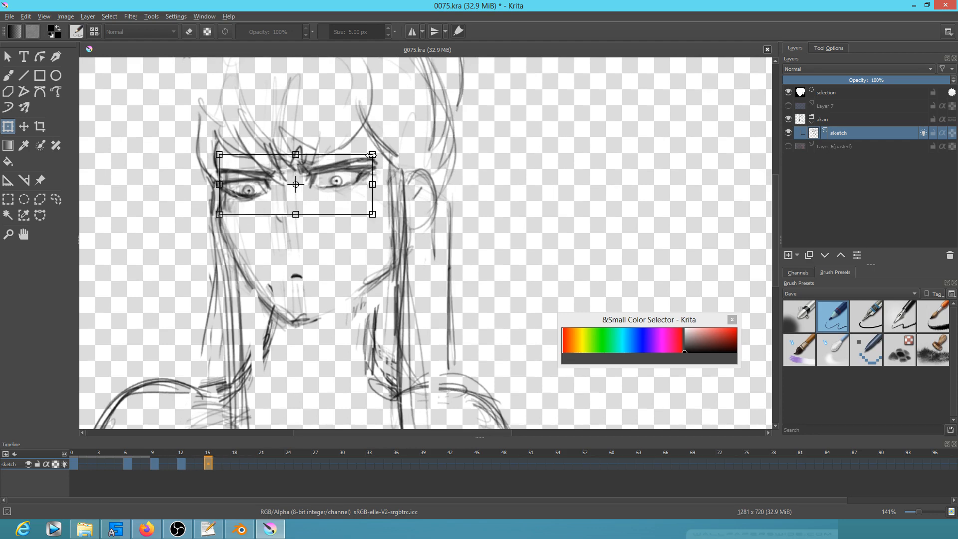
drag(368, 157, 347, 187)
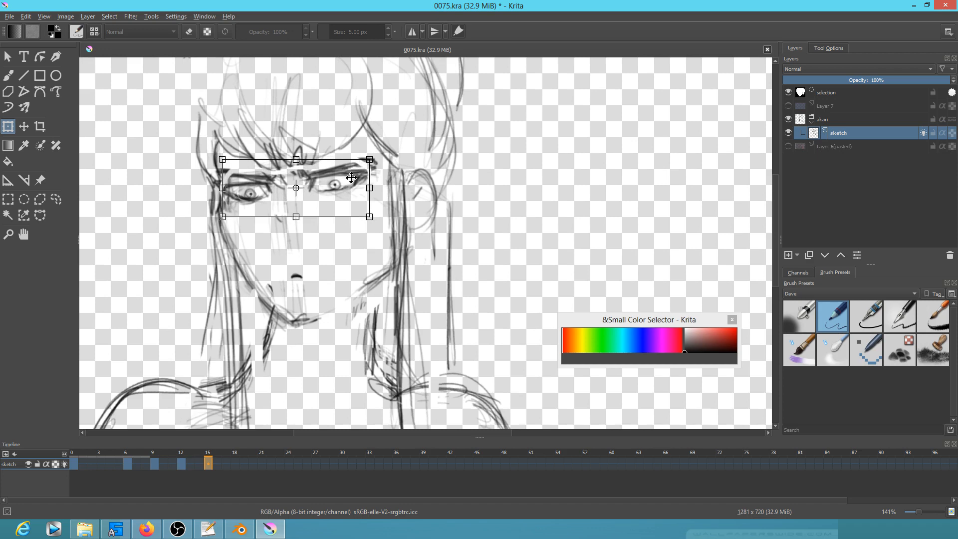
Flip between the keyframes at frames 12 and 15 to examine the resized eyes within the whole head.
key(.)
key(.)
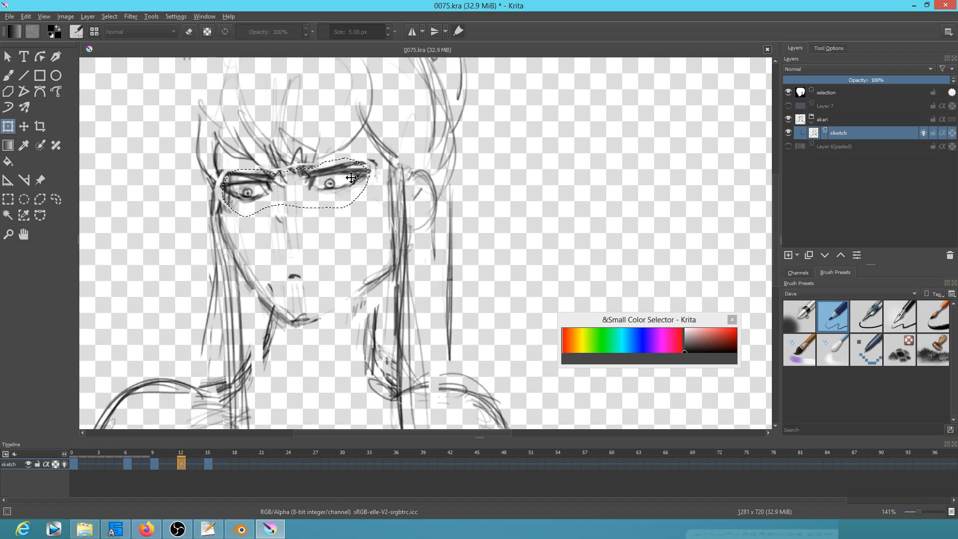
key(.)
key(.)
key(.)
scroll(356, 210, down, 1)
key(.)
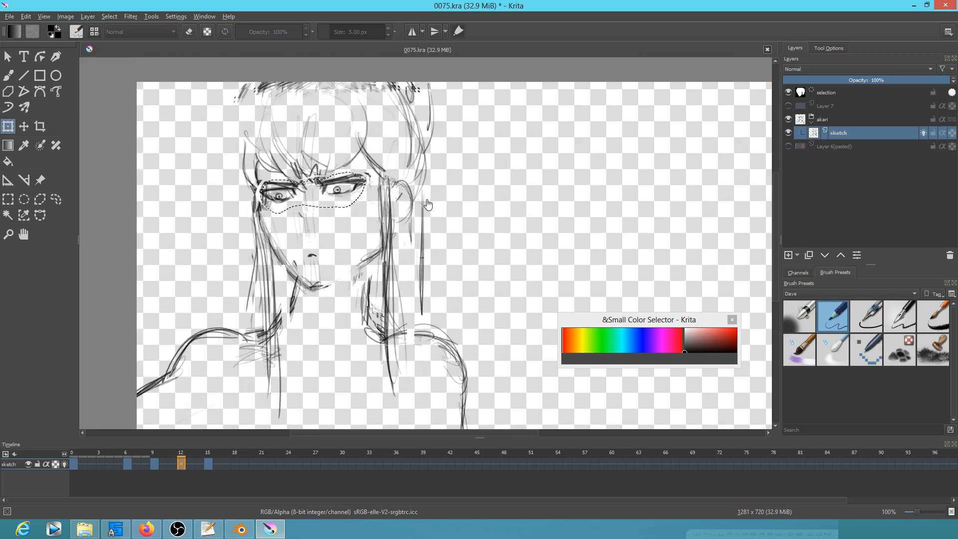
key(.)
key(.)
key(.)
key(.)
Clear the selection and erase the stray dark strokes above the head on frames 15 and 12 with the Ink-2 Fineliner eraser.
drag(448, 202, 454, 221)
key(ctrl+shift+a)
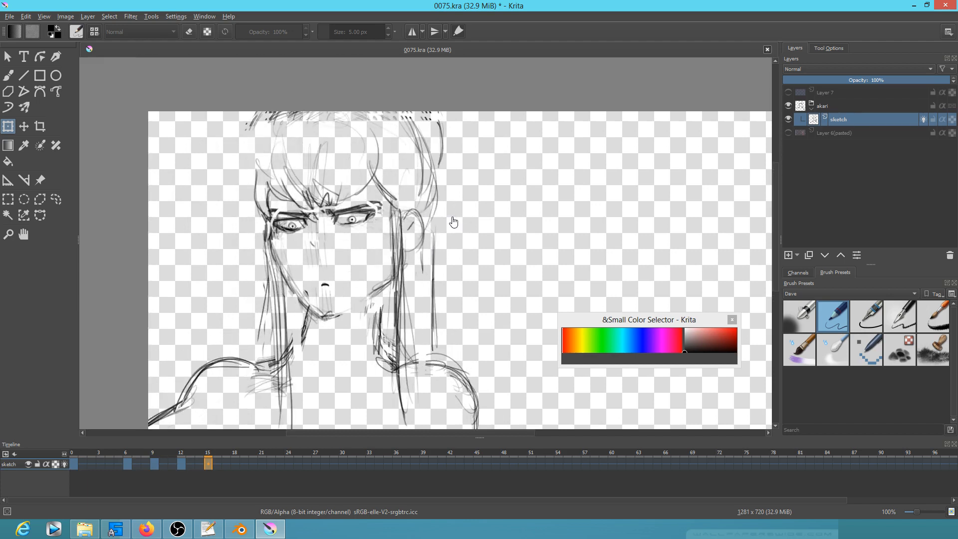
click(876, 319)
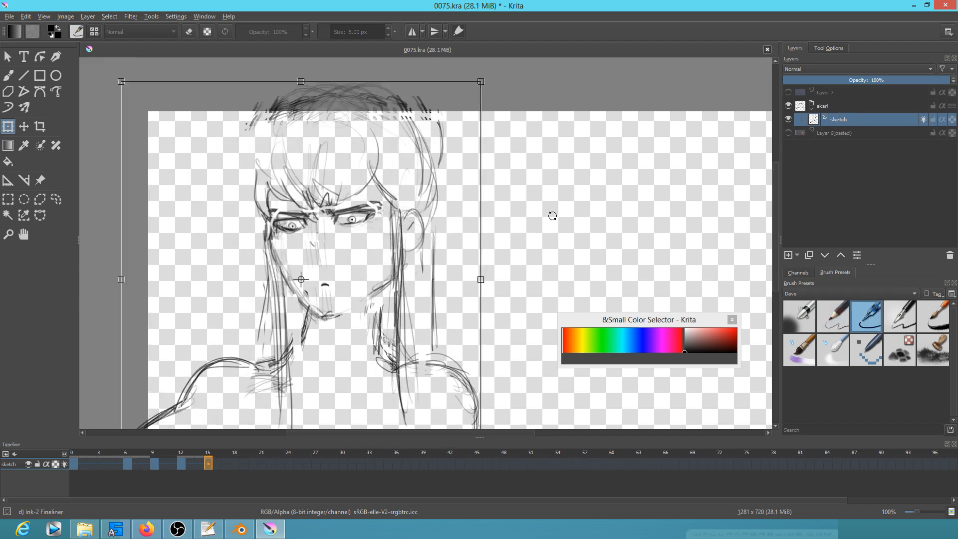
key(b)
drag(495, 231, 527, 204)
key(e)
drag(259, 118, 433, 114)
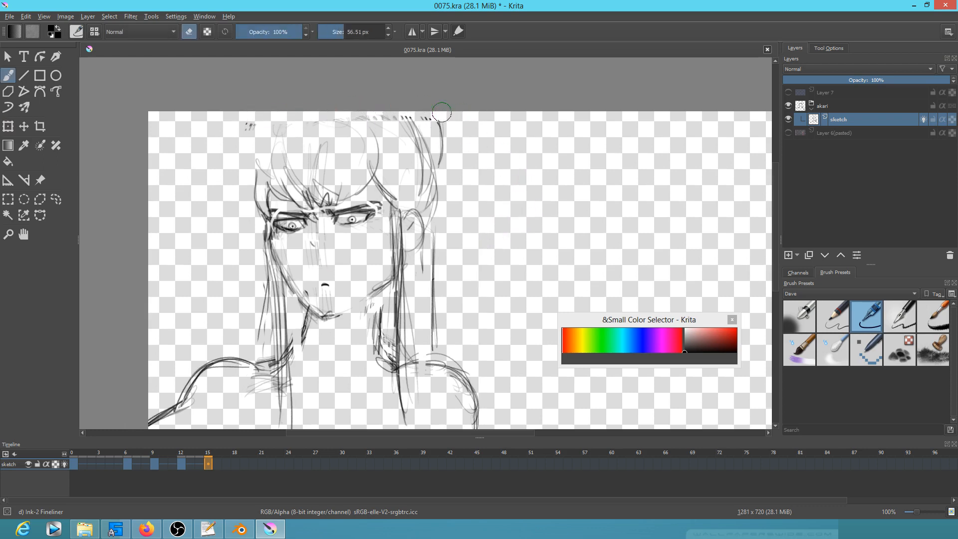
key(Left)
mouse_move(249, 120)
mouse_down()
mouse_move(442, 114)
mouse_move(238, 117)
mouse_move(420, 116)
mouse_move(239, 117)
mouse_up()
Erase the fringe, the front hair outline and the lines between the eyes on frame 6.
key(Left)
key(Left)
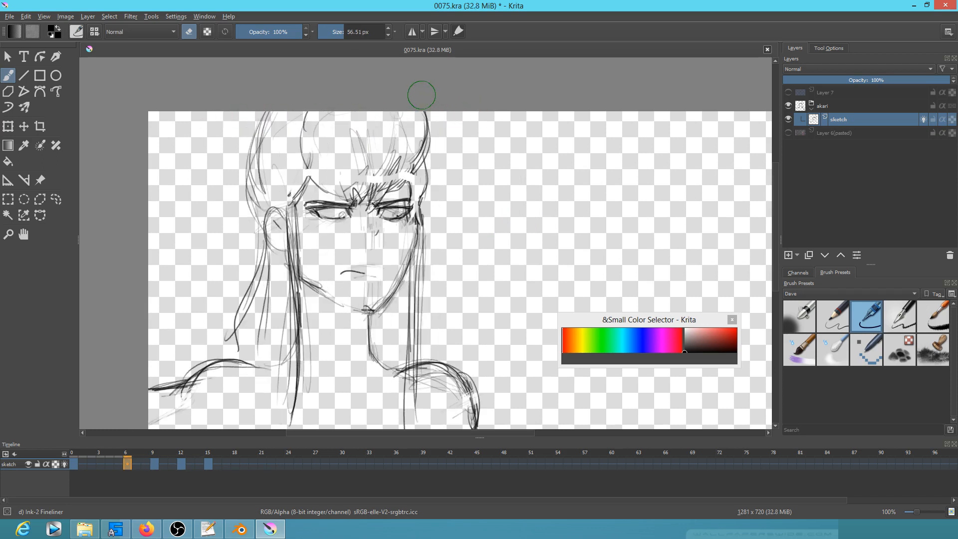
key(Left)
key(Right)
key(Left)
key(Right)
mouse_move(430, 109)
mouse_down()
mouse_move(420, 133)
mouse_move(382, 161)
mouse_move(367, 203)
mouse_move(355, 189)
mouse_move(356, 143)
mouse_move(349, 172)
mouse_move(326, 187)
mouse_move(356, 196)
mouse_move(372, 245)
mouse_up()
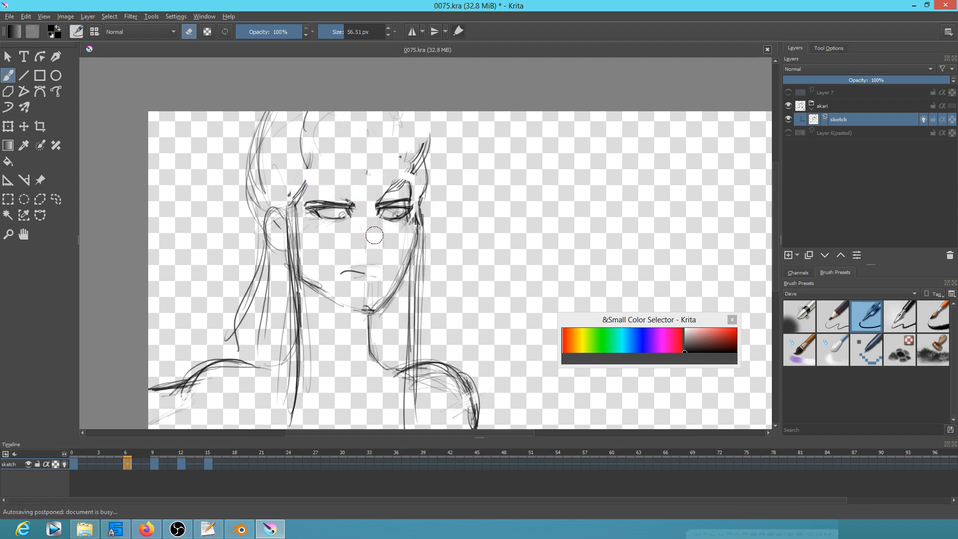
mouse_move(372, 194)
mouse_down()
mouse_move(421, 144)
mouse_move(423, 160)
mouse_move(406, 172)
mouse_move(393, 163)
mouse_move(371, 172)
mouse_move(354, 130)
mouse_up()
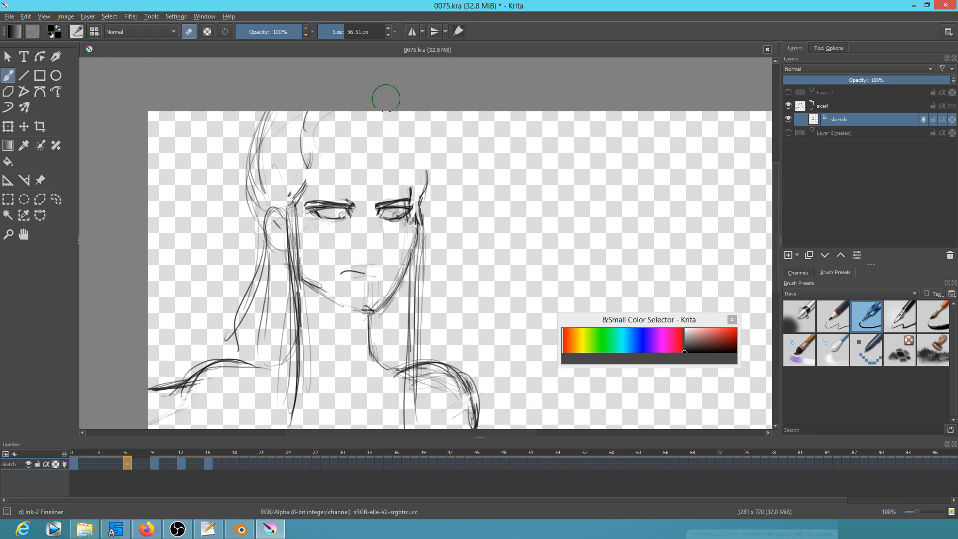
Mirror the view and redraw the pointed fringe and front hair outline on frame 6 with the Pencil-2 brush.
key(m)
click(846, 314)
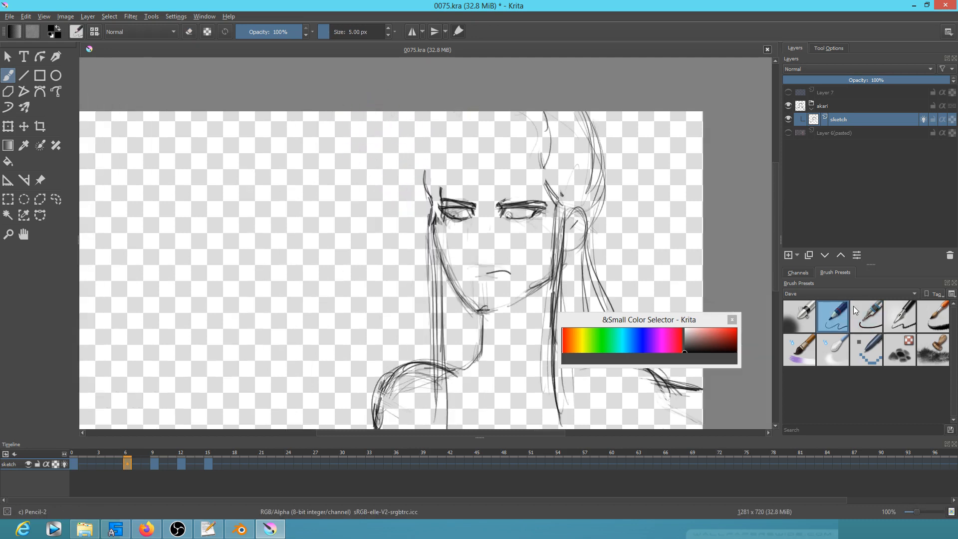
drag(458, 184, 493, 220)
mouse_move(493, 220)
mouse_down()
mouse_move(473, 182)
mouse_move(522, 183)
mouse_move(541, 153)
mouse_up()
mouse_move(454, 189)
mouse_down()
mouse_move(431, 126)
mouse_move(450, 112)
mouse_up()
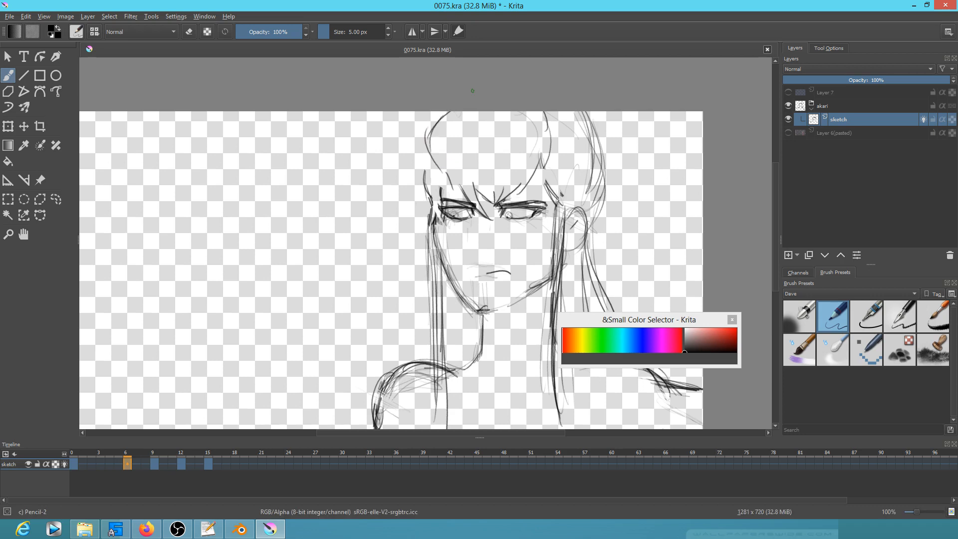
drag(432, 159, 425, 204)
Restore the unmirrored view and reinforce the hair outline at the back of the head on frame 6.
key(period)
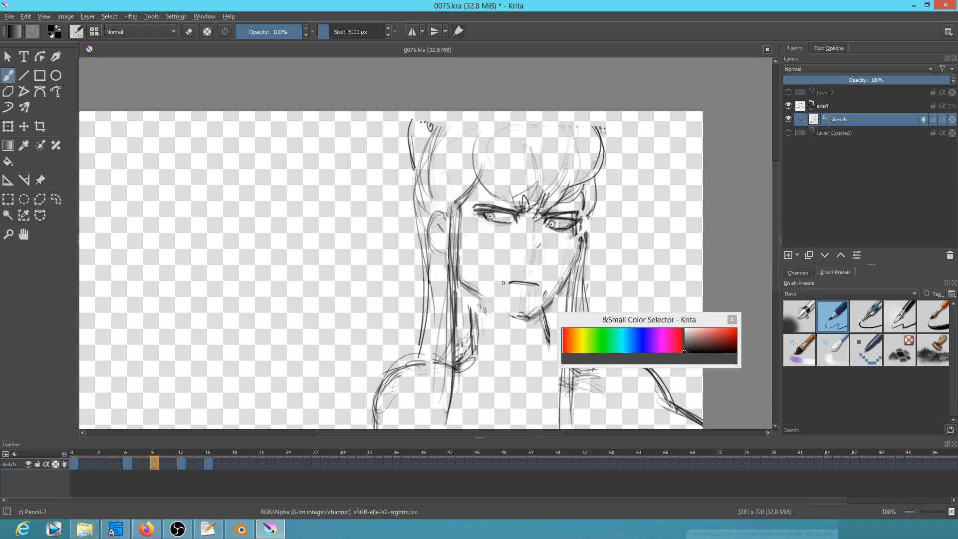
key(m)
key(comma)
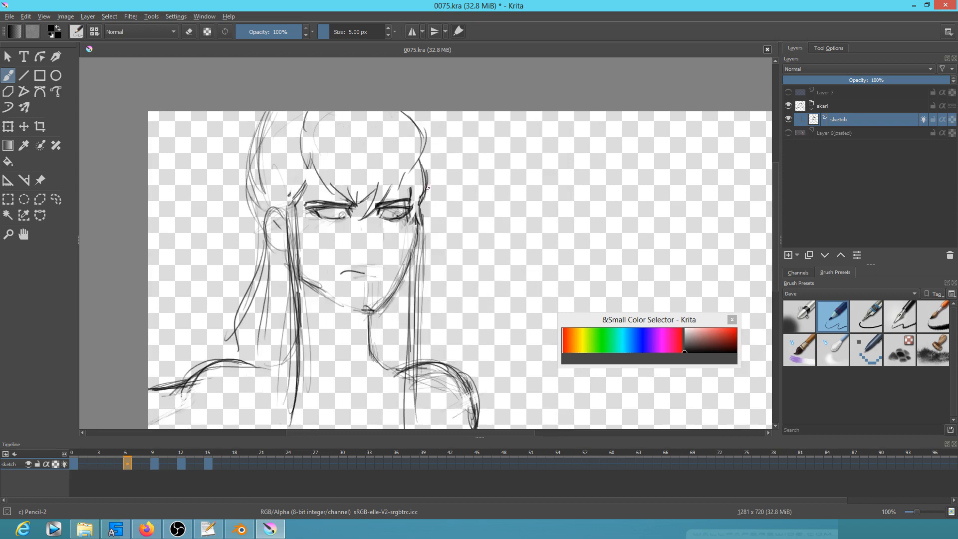
mouse_move(299, 112)
mouse_down()
mouse_move(250, 141)
mouse_move(250, 180)
mouse_up()
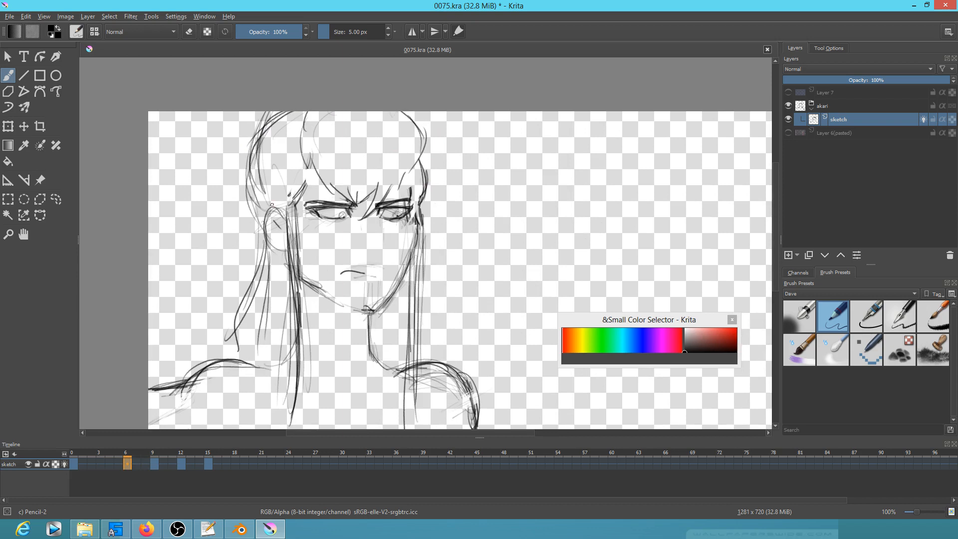
mouse_move(295, 109)
mouse_down()
mouse_move(254, 151)
mouse_move(255, 161)
mouse_move(266, 133)
mouse_move(262, 212)
mouse_up()
drag(283, 113, 262, 152)
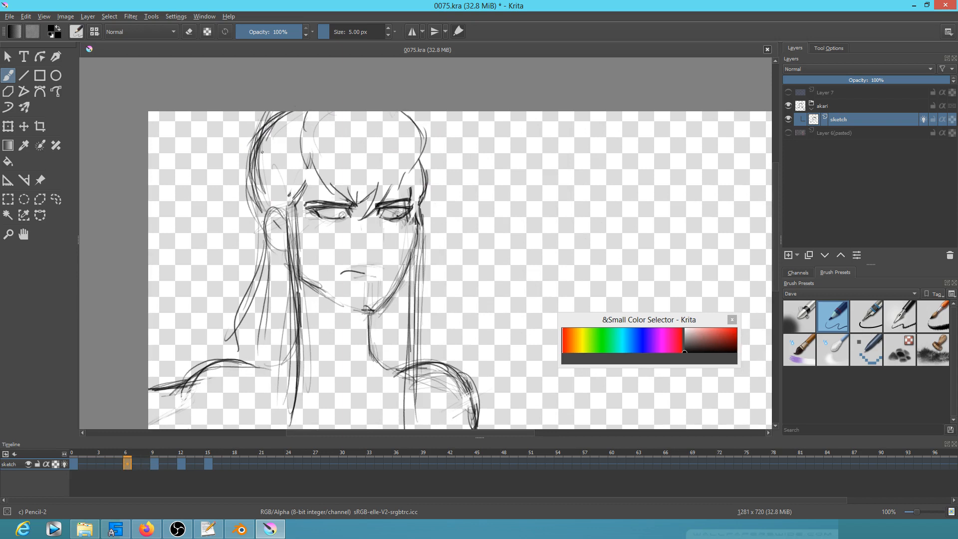
Lasso the fringe and forehead hair on frame 9, delete it, and clear the selection.
key(.)
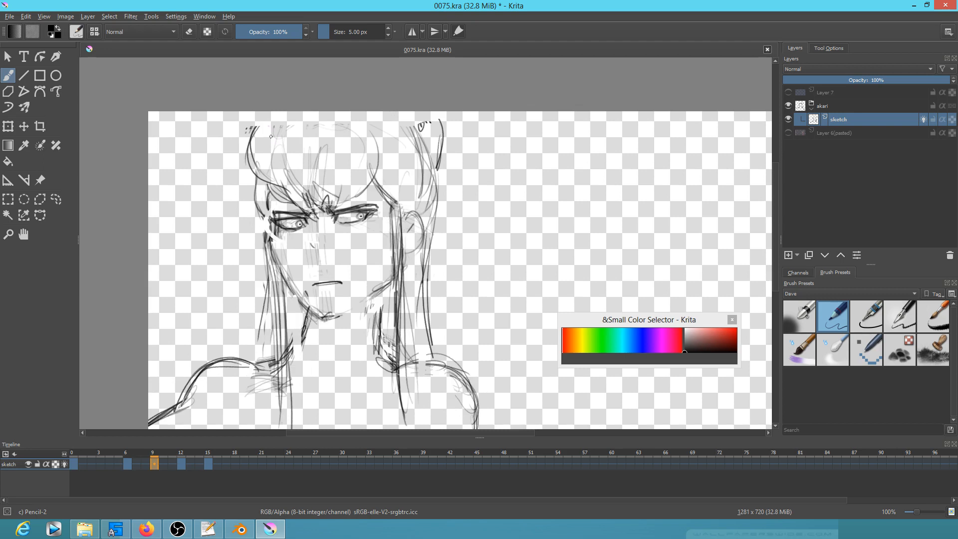
key(l)
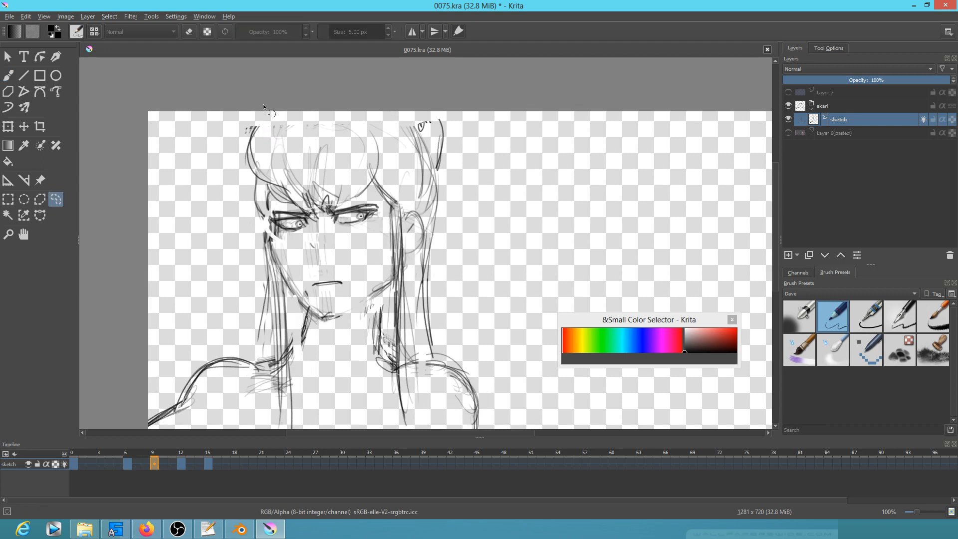
mouse_move(329, 226)
mouse_down()
mouse_move(356, 209)
mouse_move(320, 135)
mouse_up()
key(ctrl+shift+a)
key(b)
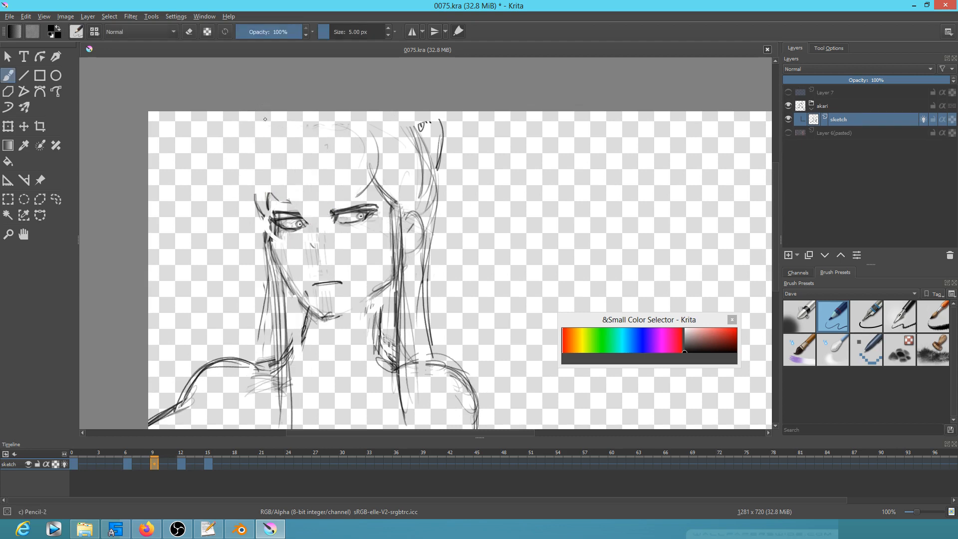
Redraw the pointed fringe, front hair outline and top of the head on frame 9 with the pencil.
mouse_move(295, 194)
mouse_down()
mouse_move(324, 227)
mouse_move(298, 203)
mouse_move(320, 223)
mouse_move(320, 203)
mouse_move(335, 197)
mouse_move(330, 220)
mouse_move(352, 181)
mouse_up()
drag(332, 227, 375, 172)
mouse_move(287, 206)
mouse_down()
mouse_move(276, 167)
mouse_move(272, 195)
mouse_move(279, 137)
mouse_move(267, 174)
mouse_move(265, 136)
mouse_up()
drag(275, 180, 264, 118)
mouse_move(267, 150)
mouse_down()
mouse_move(313, 116)
mouse_move(265, 155)
mouse_up()
mouse_move(329, 120)
mouse_down()
mouse_move(258, 171)
mouse_move(279, 132)
mouse_up()
mouse_move(259, 207)
mouse_down()
mouse_move(269, 168)
mouse_move(264, 214)
mouse_up()
mouse_move(276, 162)
mouse_down()
mouse_move(273, 128)
mouse_move(367, 135)
mouse_up()
drag(299, 120, 304, 110)
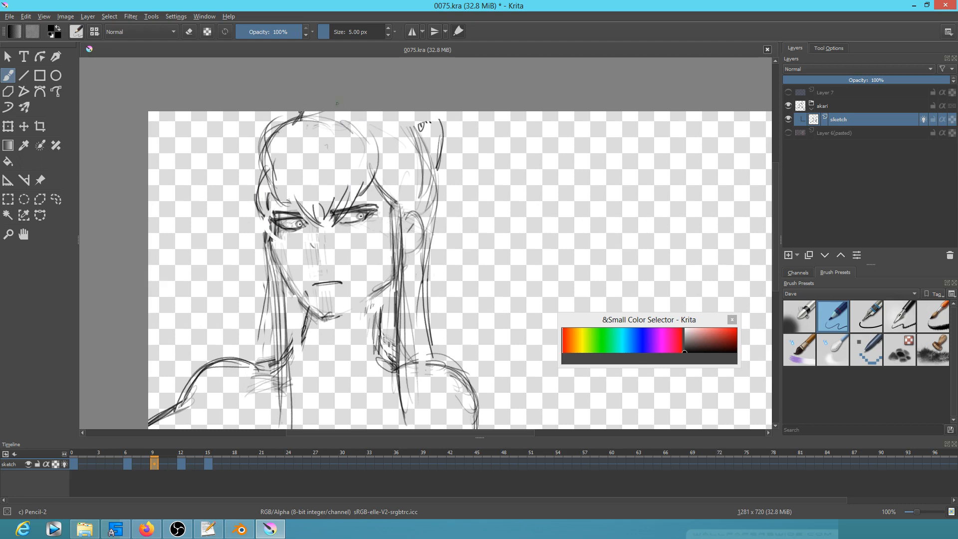
drag(382, 115, 418, 113)
Flip back and forth through the keyframes up to frame 15 to compare the redrawn hair.
key(period)
key(period)
key(comma)
key(comma)
key(period)
key(period)
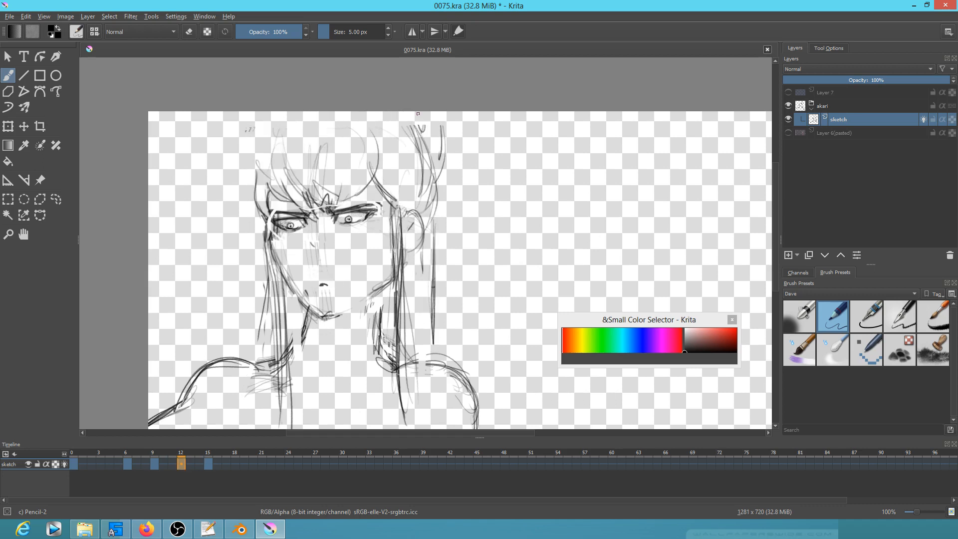
key(comma)
key(comma)
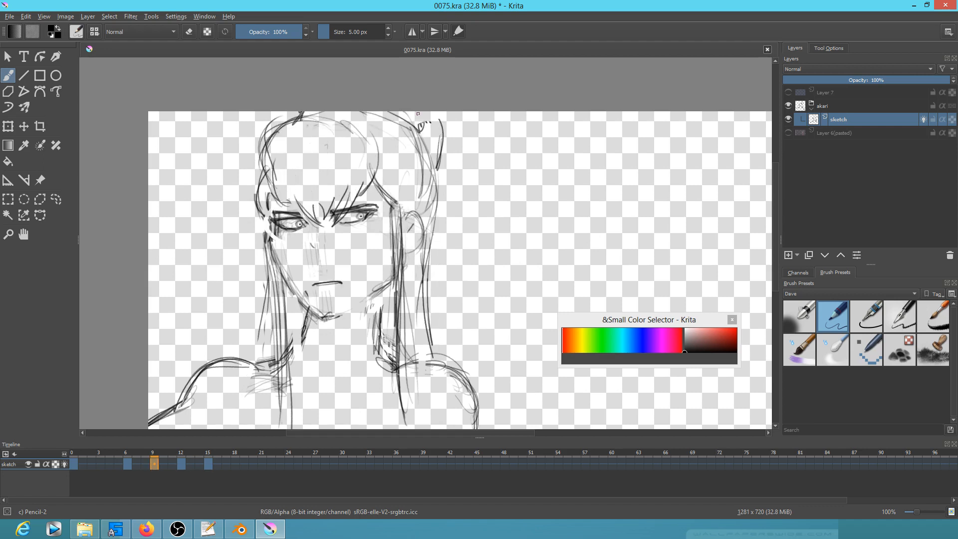
key(period)
key(period)
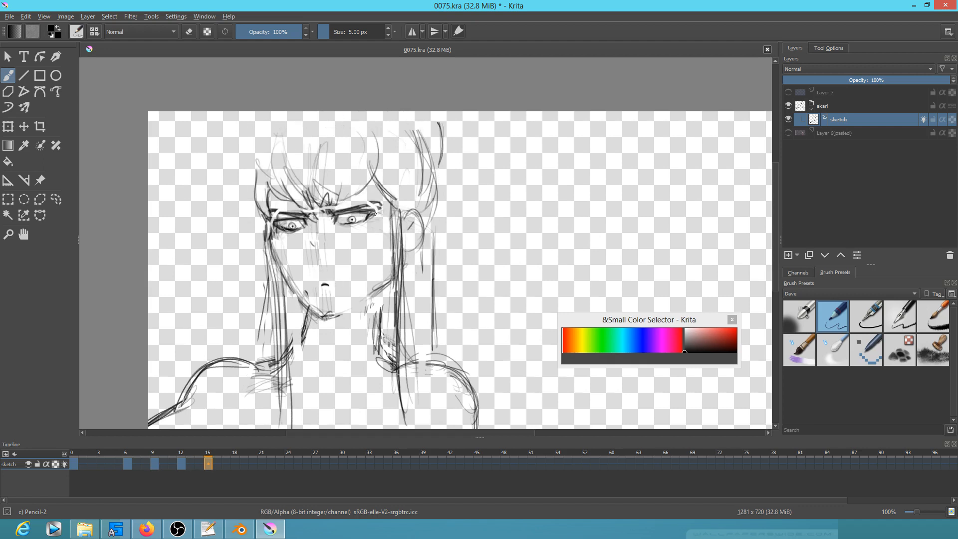
Fit the whole canvas in view and show the background layer Layer 6(pasted) behind the sketch.
scroll(407, 234, down, 2)
scroll(424, 233, up, 1)
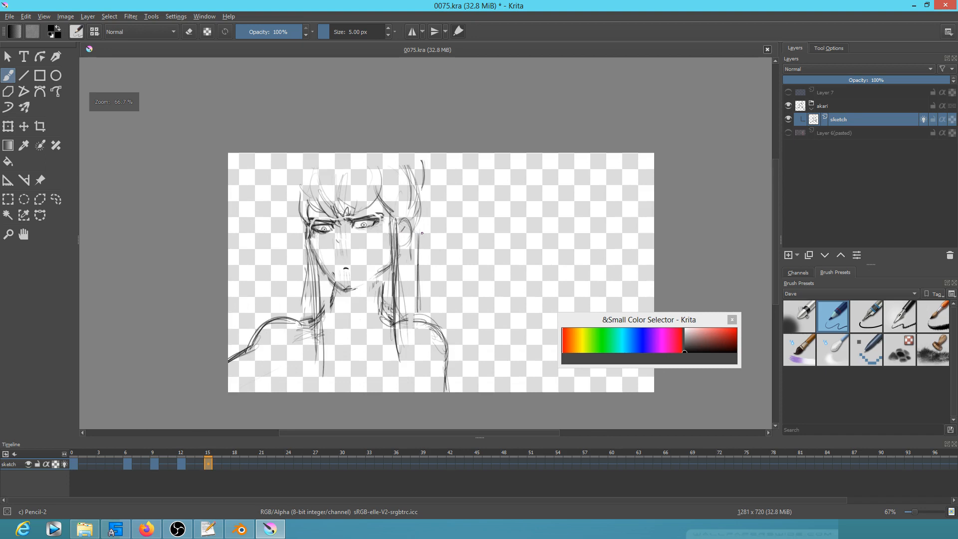
click(788, 132)
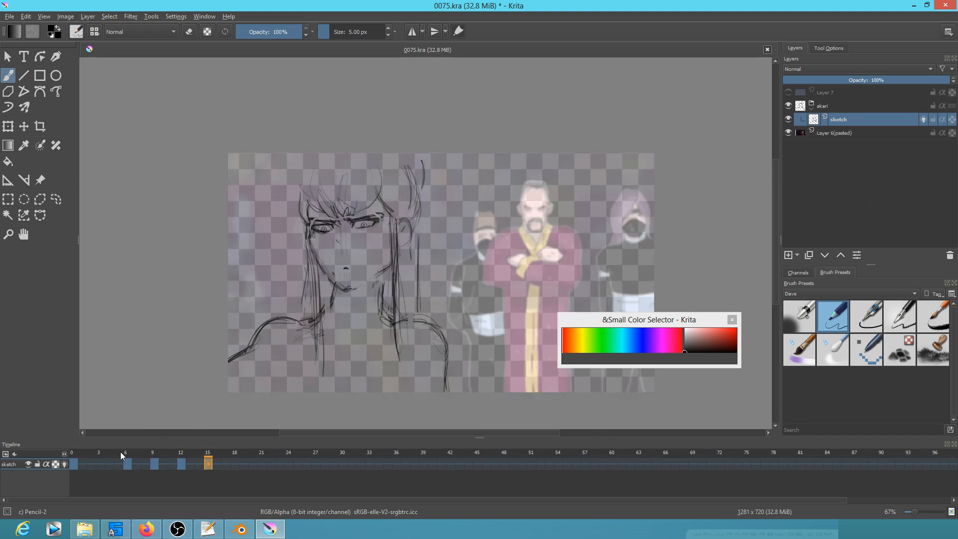
Scrub and play the animation from frame 0 to review the head turn against the background.
click(73, 453)
mouse_move(100, 461)
mouse_down()
mouse_move(226, 477)
mouse_move(78, 475)
mouse_move(222, 483)
mouse_move(79, 471)
mouse_move(186, 474)
mouse_up()
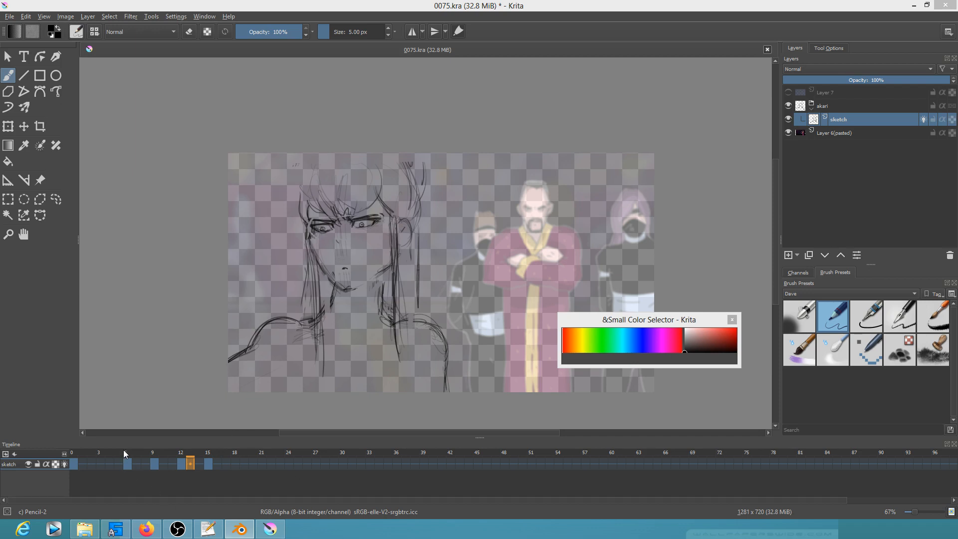
mouse_move(109, 451)
mouse_down()
mouse_move(200, 466)
mouse_move(21, 437)
mouse_up()
key(space)
key(space)
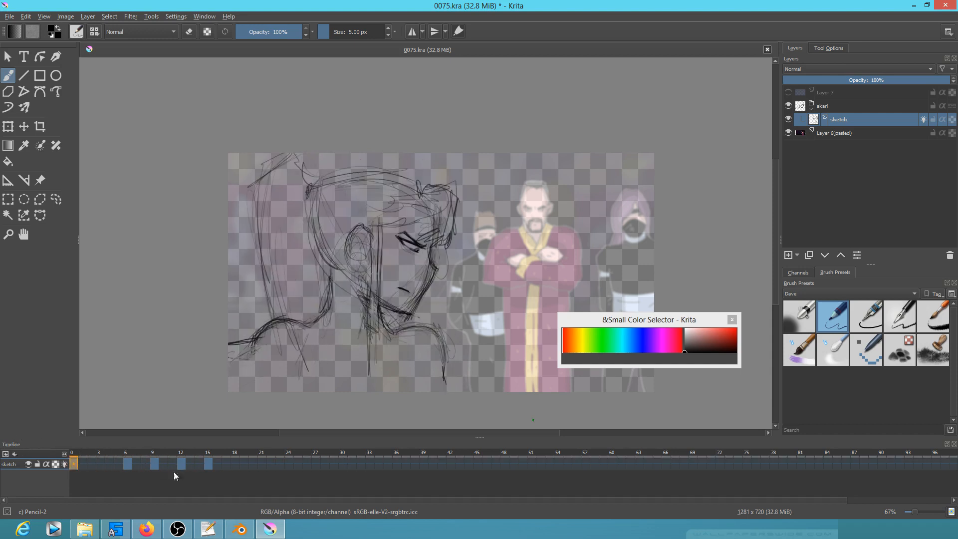
Flip back and forth through the drawings between frames 9 and 18 to compare the turned head.
click(235, 464)
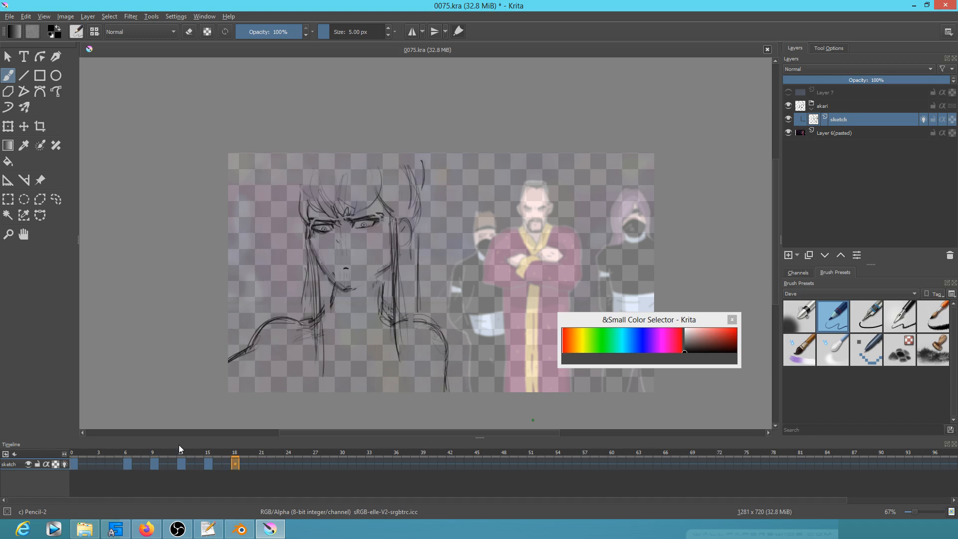
click(206, 464)
click(182, 464)
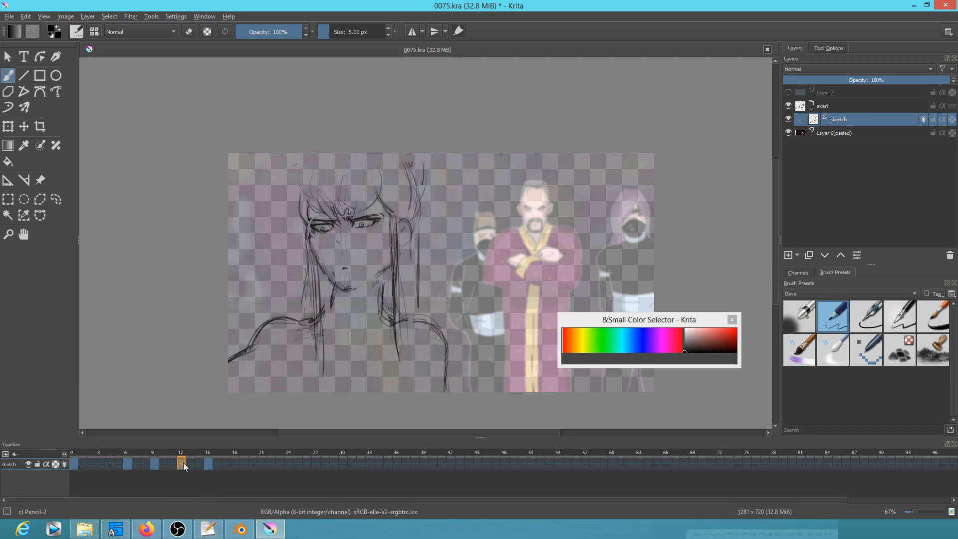
click(154, 465)
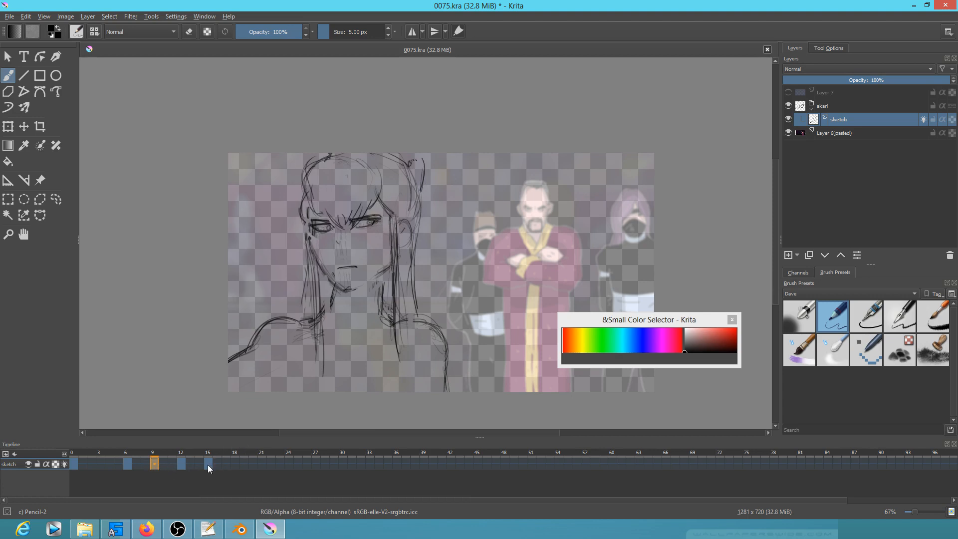
click(181, 464)
click(217, 464)
On a copied keyframe at frame 18, erase the tiny mouth and draw a wider, wavy mouth line.
key(1)
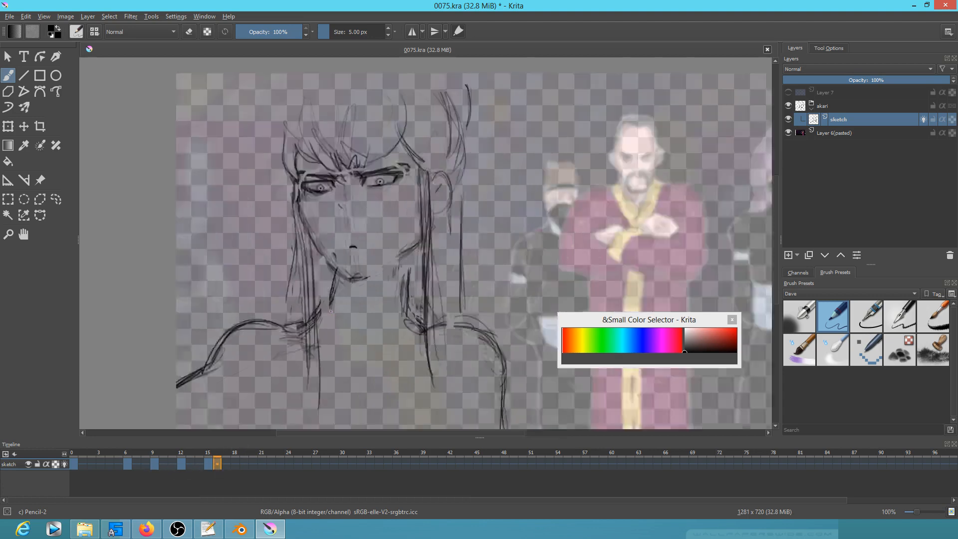
scroll(331, 311, up, 2)
scroll(315, 229, down, 1)
drag(331, 238, 318, 360)
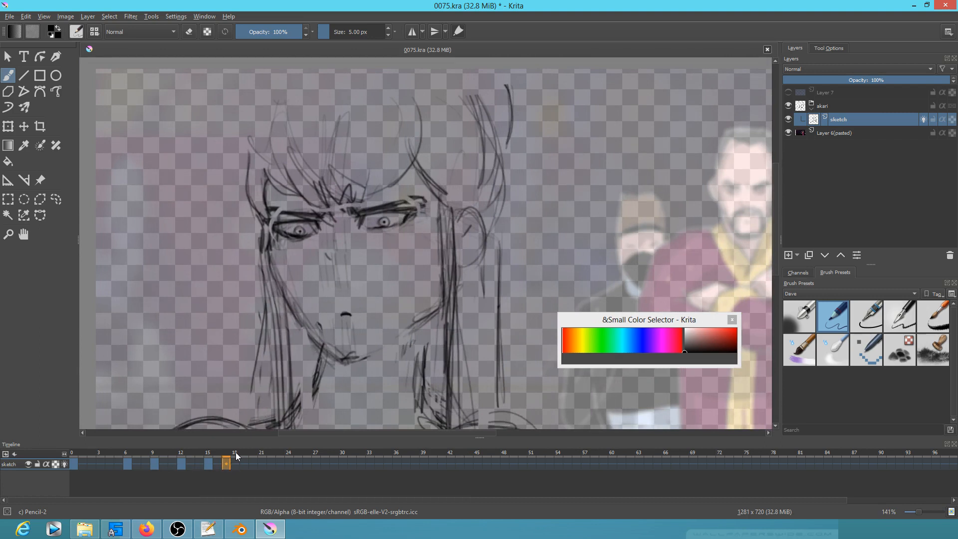
key(e)
drag(350, 314, 375, 311)
key(e)
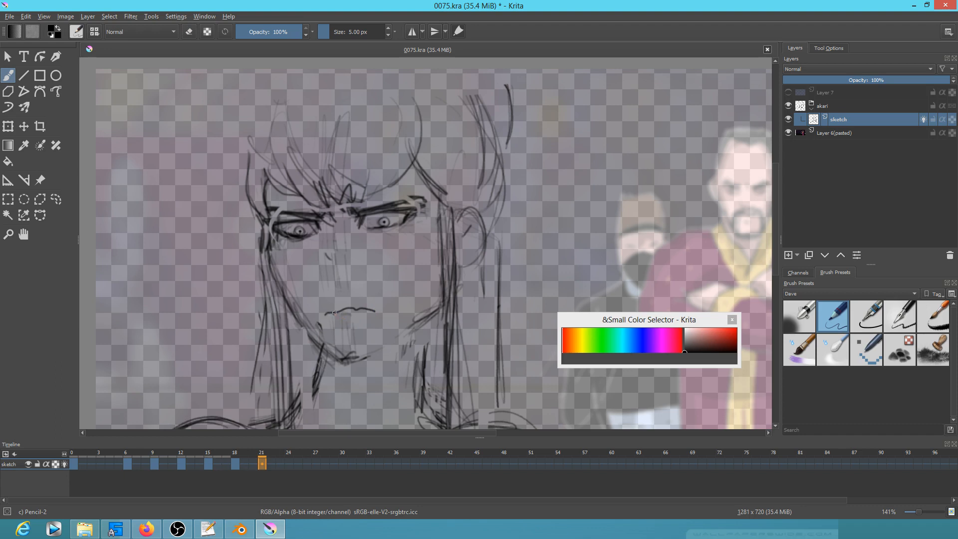
On the keyframe at frame 21, erase the wavy mouth and redraw it as a flatter line with the Pencil-2 brush.
key(e)
mouse_move(325, 313)
mouse_down()
mouse_move(380, 314)
mouse_move(358, 317)
mouse_move(376, 303)
mouse_move(360, 301)
mouse_move(377, 300)
mouse_move(384, 310)
mouse_move(365, 324)
mouse_move(389, 301)
mouse_move(345, 318)
mouse_move(371, 306)
mouse_up()
key(e)
key(e)
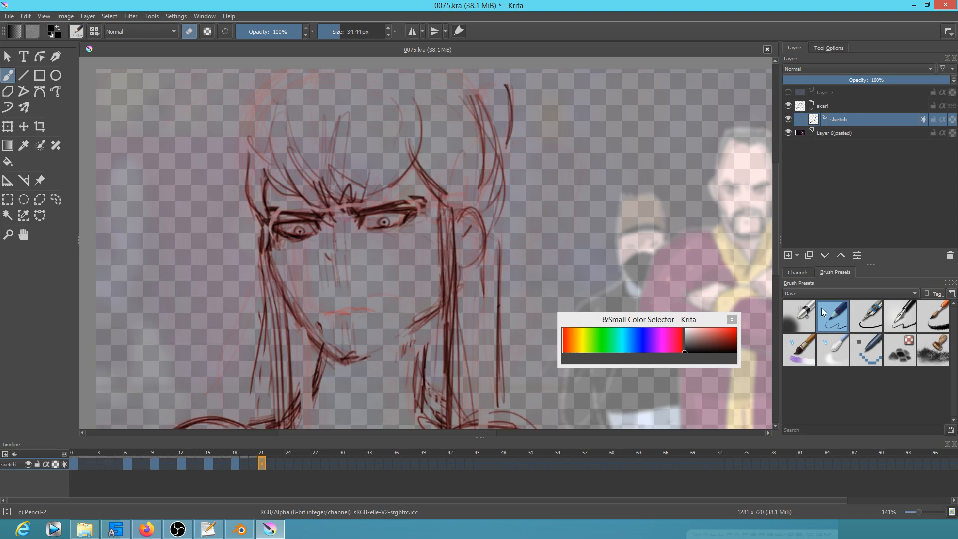
key(e)
click(873, 316)
click(830, 325)
drag(324, 316, 369, 312)
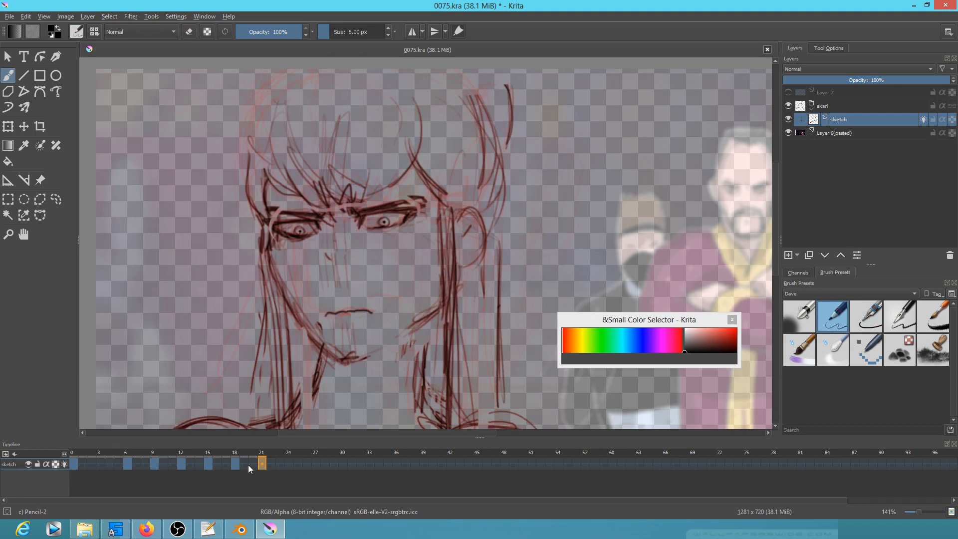
Erase both thick eyebrows on frame 18, using the Ink-2 Fineliner as an eraser.
click(234, 463)
drag(374, 252, 383, 276)
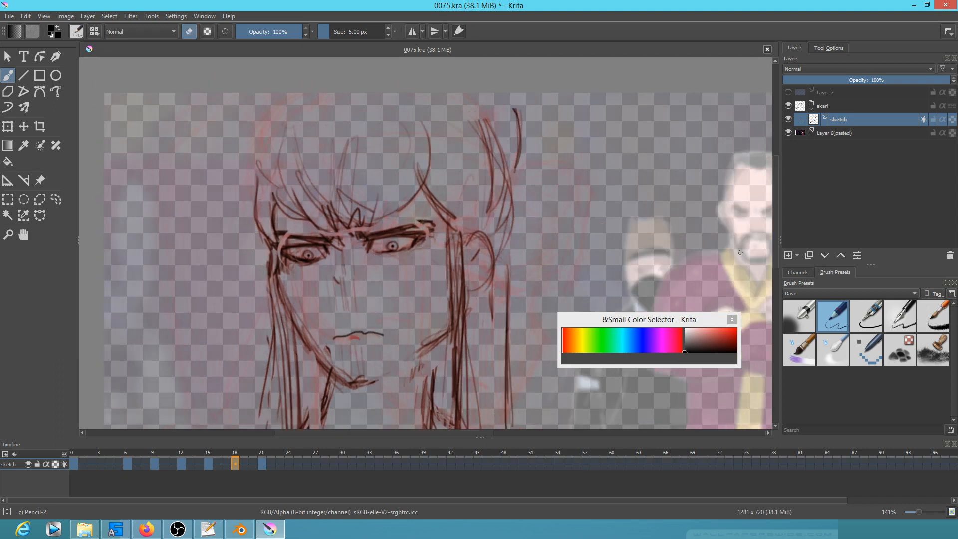
click(866, 317)
key(e)
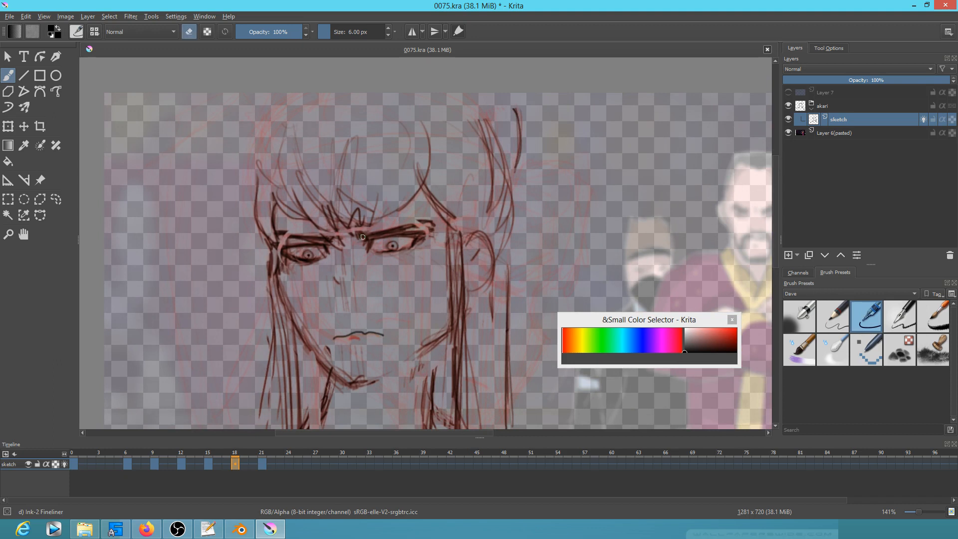
mouse_move(359, 235)
mouse_down()
mouse_move(418, 218)
mouse_move(424, 230)
mouse_up()
mouse_move(308, 238)
mouse_down()
mouse_move(287, 245)
mouse_move(294, 236)
mouse_move(279, 229)
mouse_up()
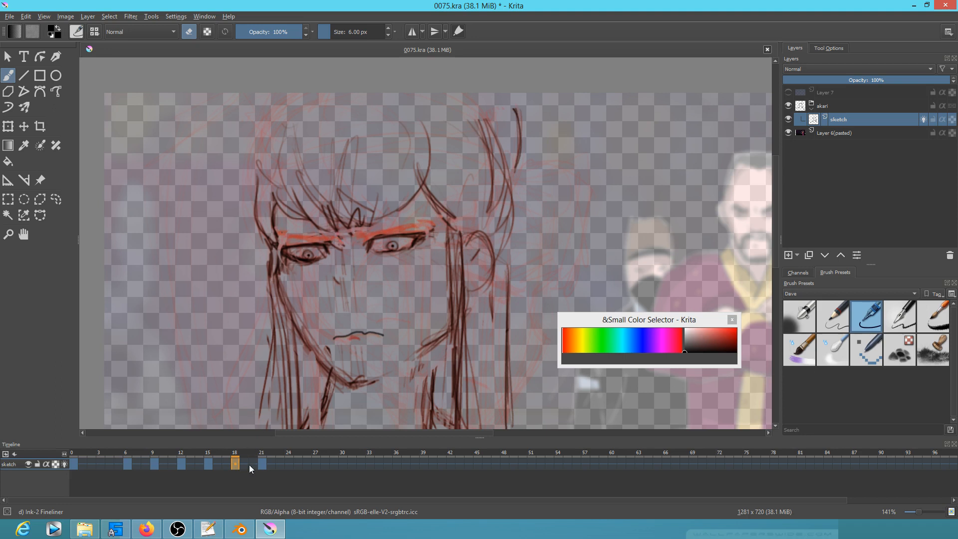
Redraw both eyebrows on frame 18 as thin lines with the Ink-2 Fineliner, after comparing with frame 15.
click(209, 464)
click(236, 464)
key(e)
drag(365, 231, 422, 227)
mouse_move(330, 232)
mouse_down()
mouse_move(285, 243)
mouse_move(334, 231)
mouse_up()
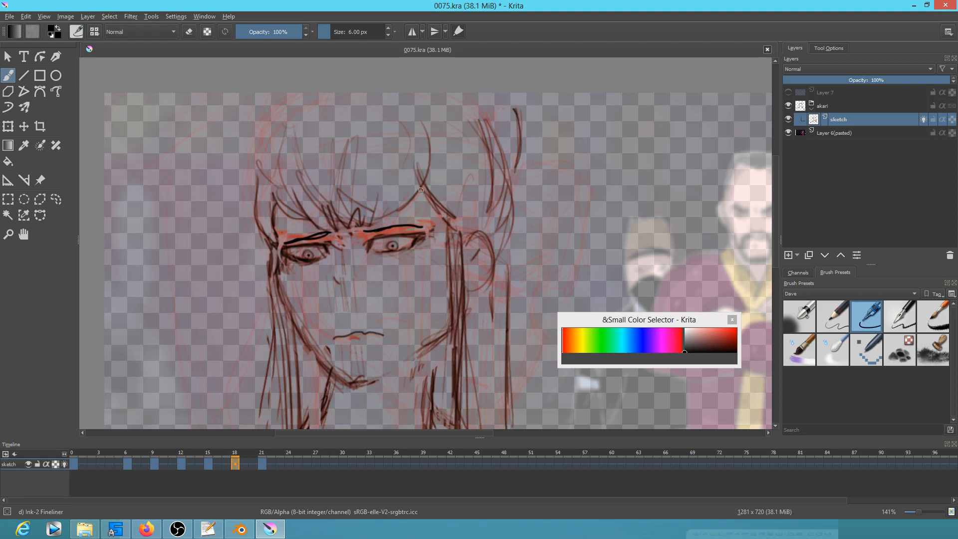
Erase both thick eyebrows on frame 21.
key(period)
key(e)
mouse_move(427, 221)
mouse_down()
mouse_move(352, 232)
mouse_move(359, 237)
mouse_move(325, 248)
mouse_move(338, 241)
mouse_move(304, 232)
mouse_up()
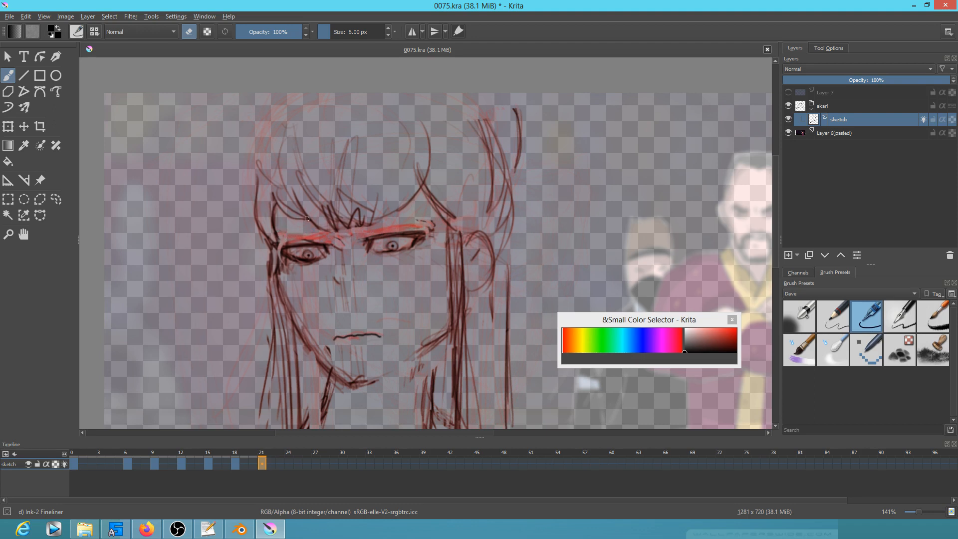
key(e)
Redraw both eyebrows on frame 21 as thin lines, flipping to frame 18 to match their position.
key(Left)
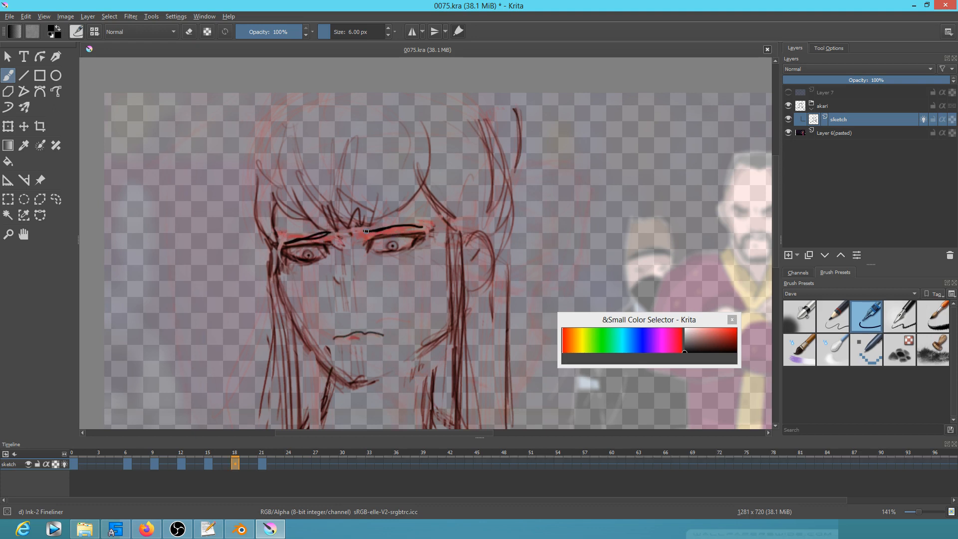
key(Right)
drag(366, 231, 423, 225)
key(Left)
key(Right)
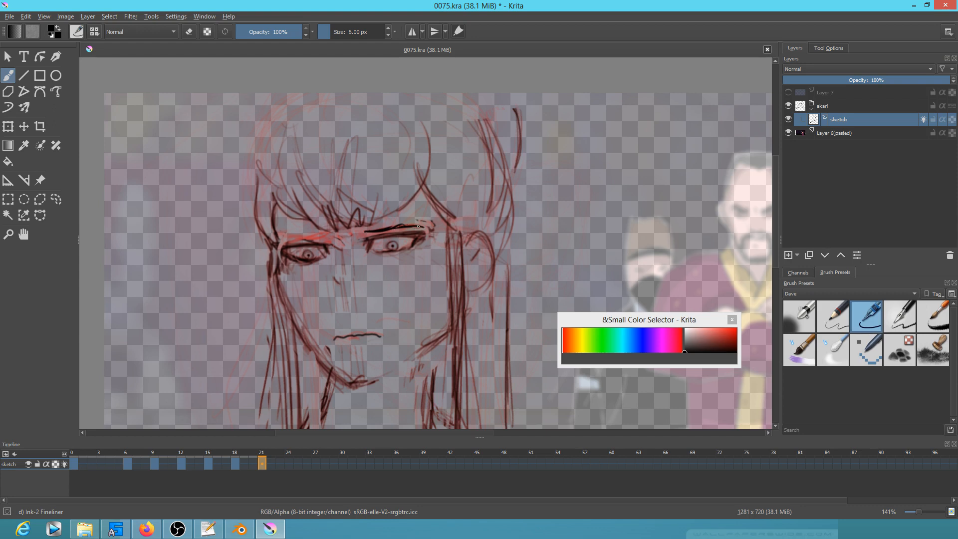
key(Left)
key(Right)
drag(300, 238, 328, 232)
Fill frames 18 to 33 with alternating copies of the two mouth keyframes and play the animation from frame 0.
scroll(368, 330, down, 3)
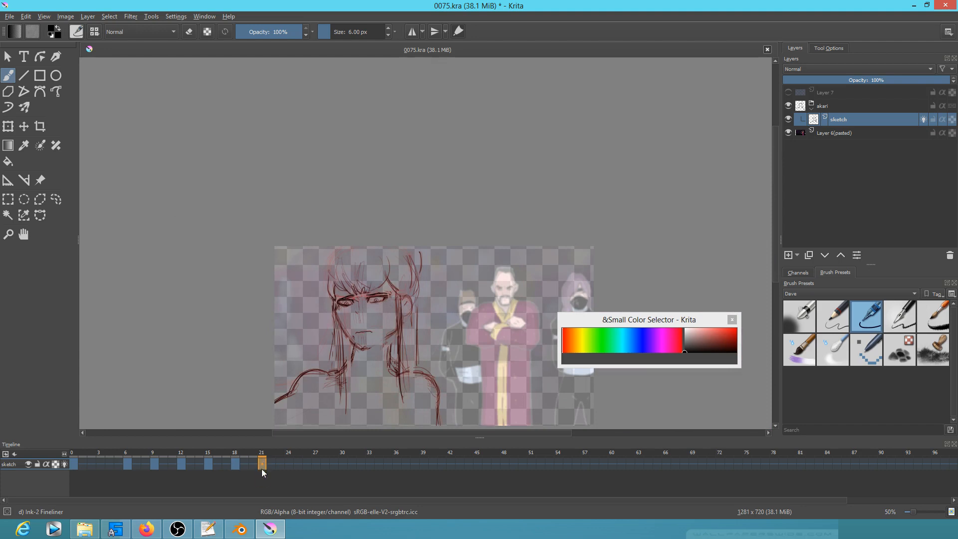
drag(262, 469, 244, 464)
click(235, 463)
click(236, 466)
ctrl+click(245, 464)
drag(235, 465, 285, 466)
click(237, 464)
shift+click(301, 462)
drag(235, 462, 309, 462)
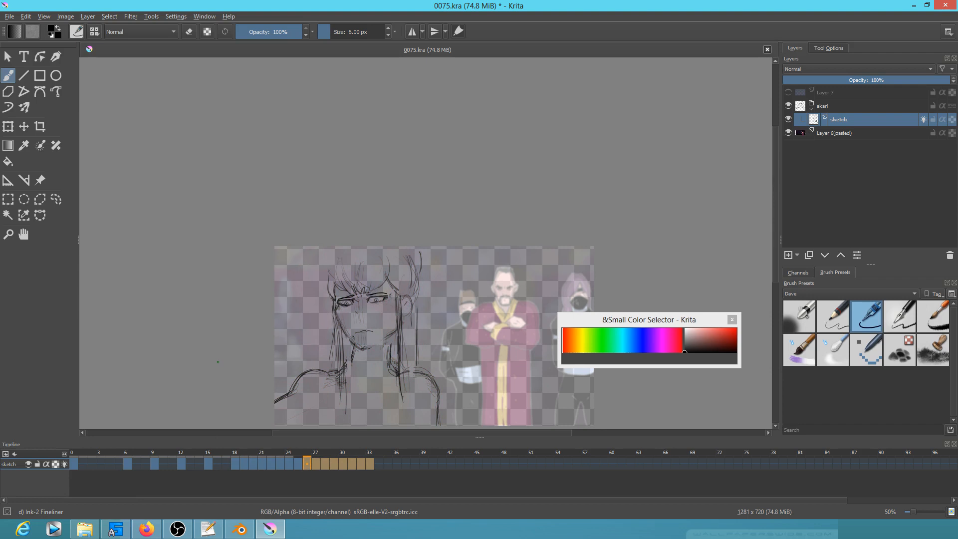
click(73, 464)
key(space)
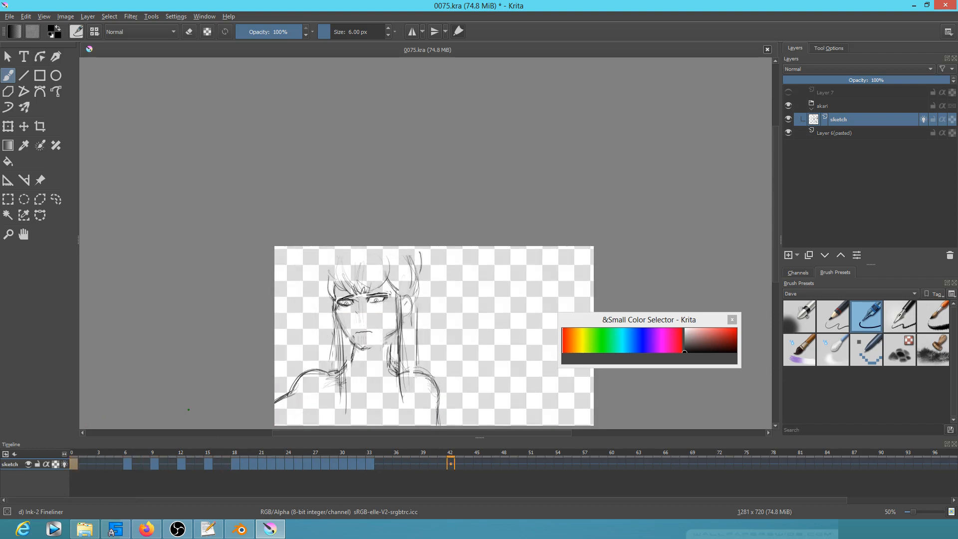
Delete the keyframes from frame 20 to frame 33.
click(252, 462)
shift+click(370, 462)
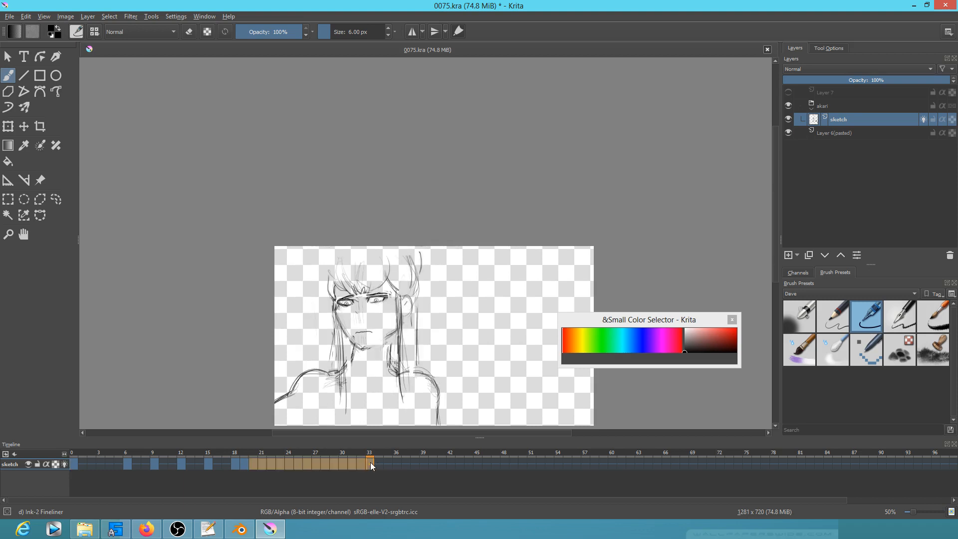
key(Delete)
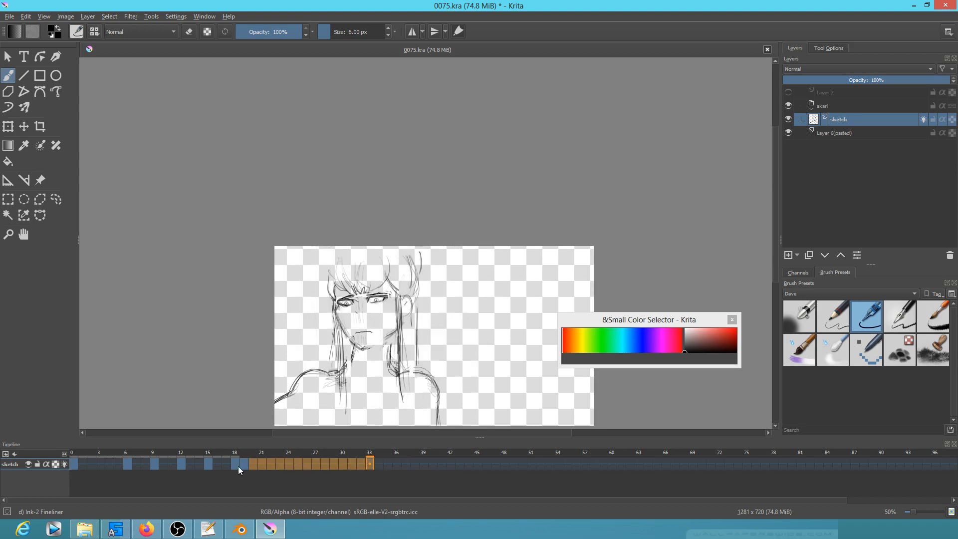
Repeat the two mouth keyframes at every second frame from frame 18 to frame 36.
click(243, 463)
drag(244, 462, 273, 466)
shift+click(263, 464)
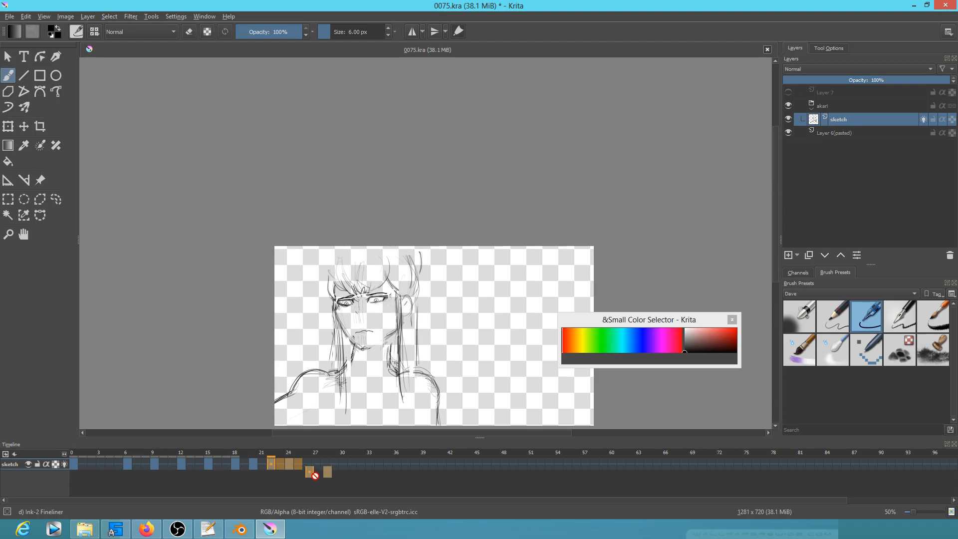
drag(270, 463, 382, 465)
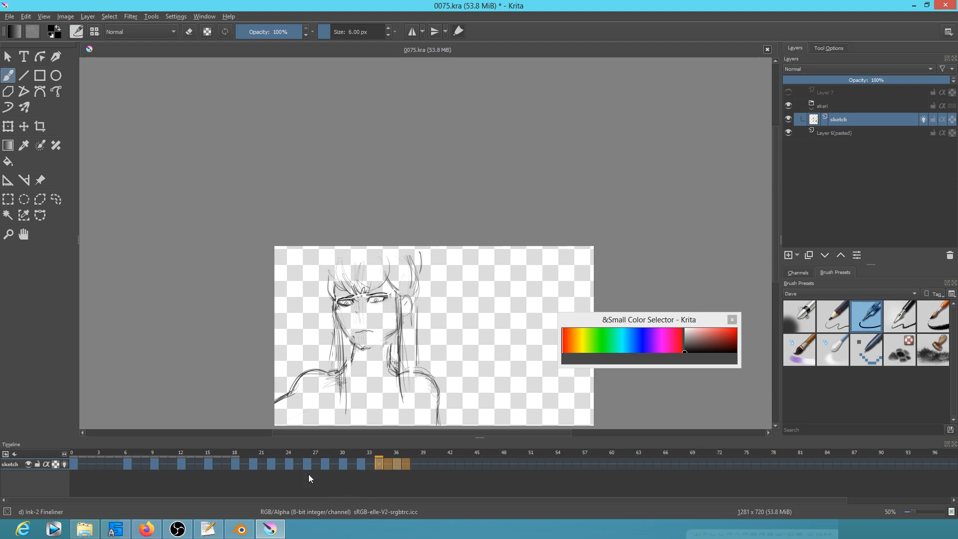
Play the animation from frame 0 to review the slower mouth movement, and inspect the face on frame 18.
click(75, 463)
key(space)
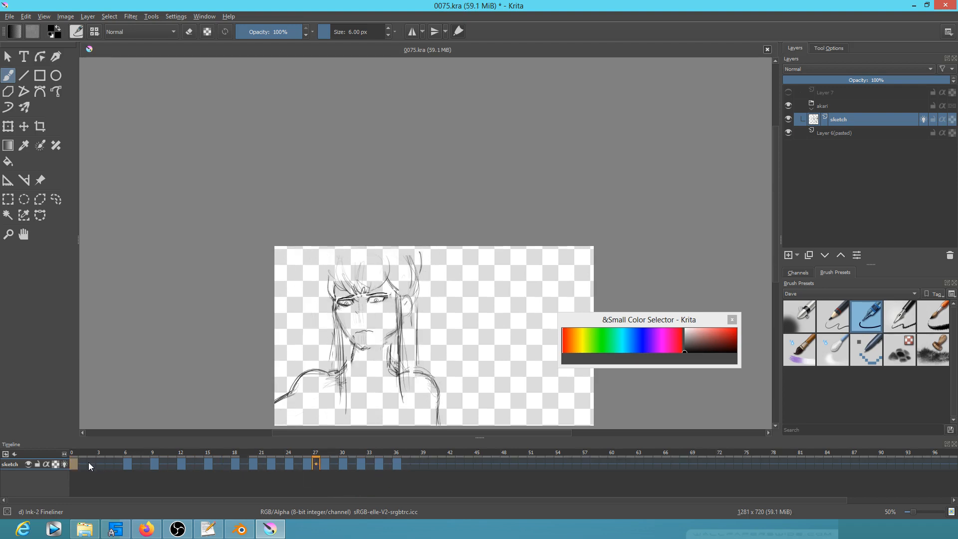
scroll(274, 364, up, 1)
scroll(274, 364, up, 2)
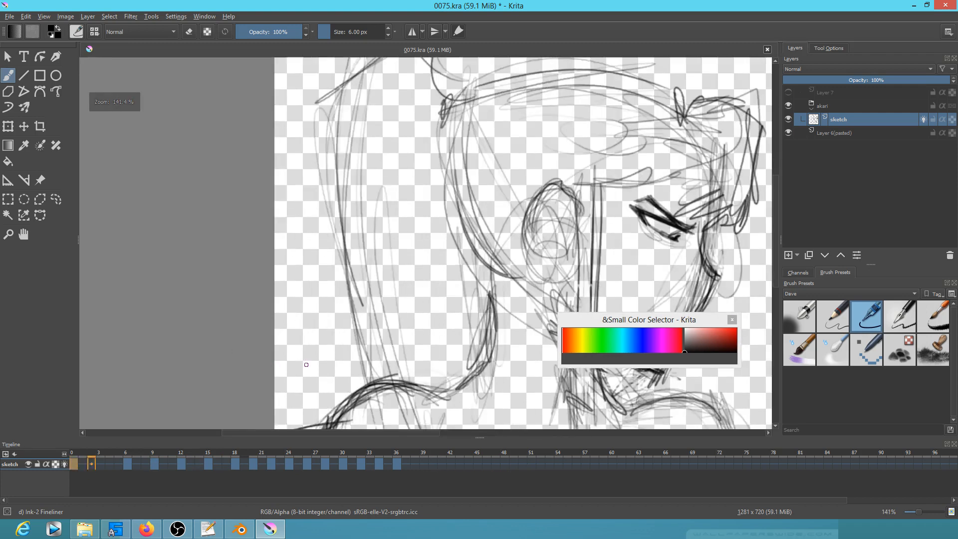
scroll(277, 365, down, 1)
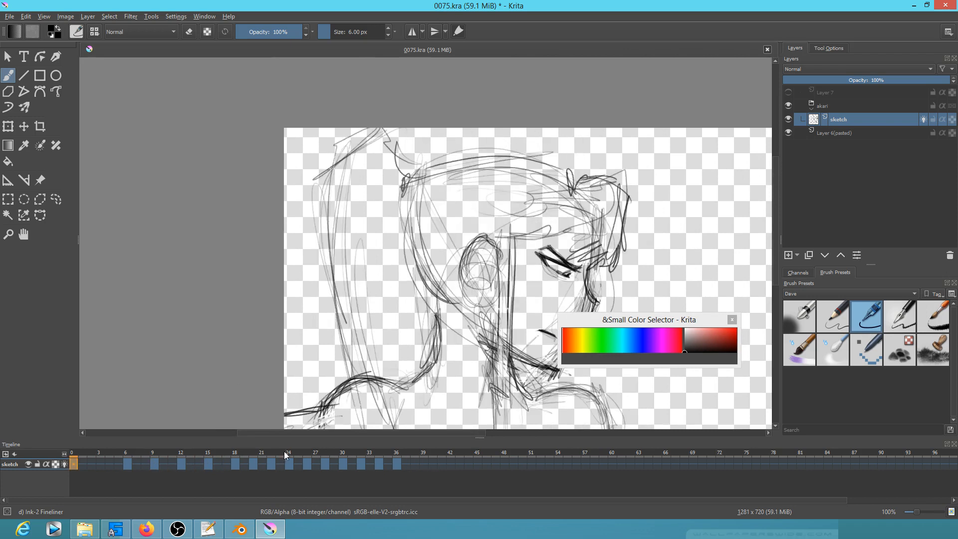
click(238, 463)
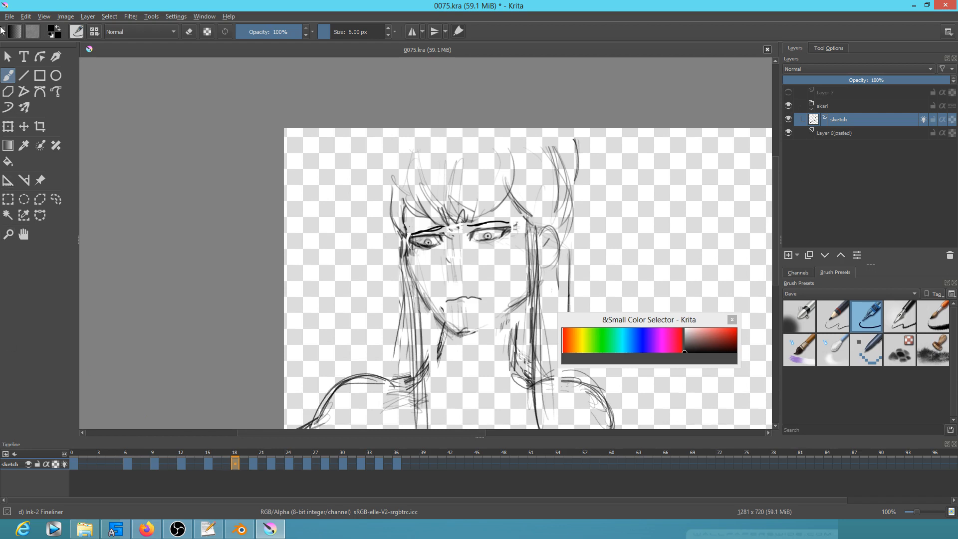
key(alt+Tab)
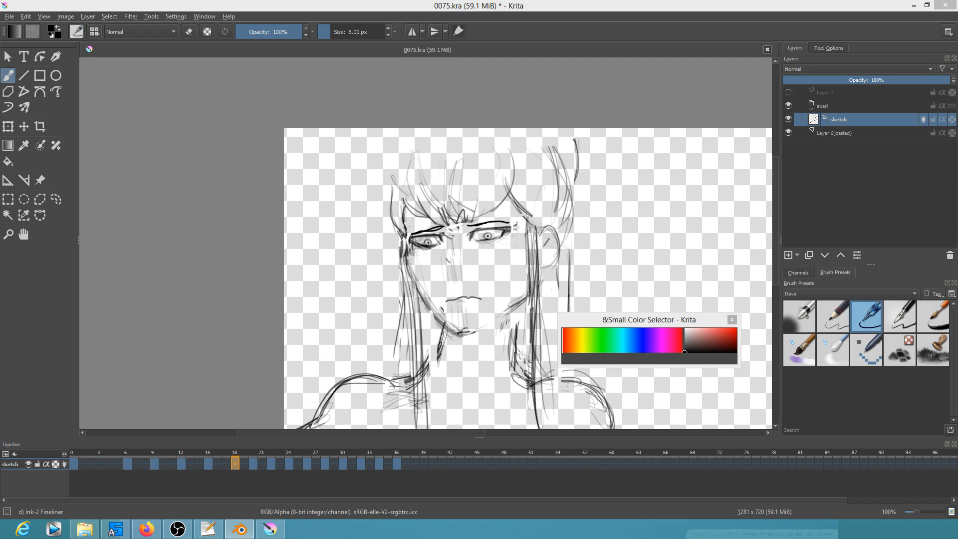
Delete all the keyframes from frame 18 to frame 36.
drag(168, 457, 236, 458)
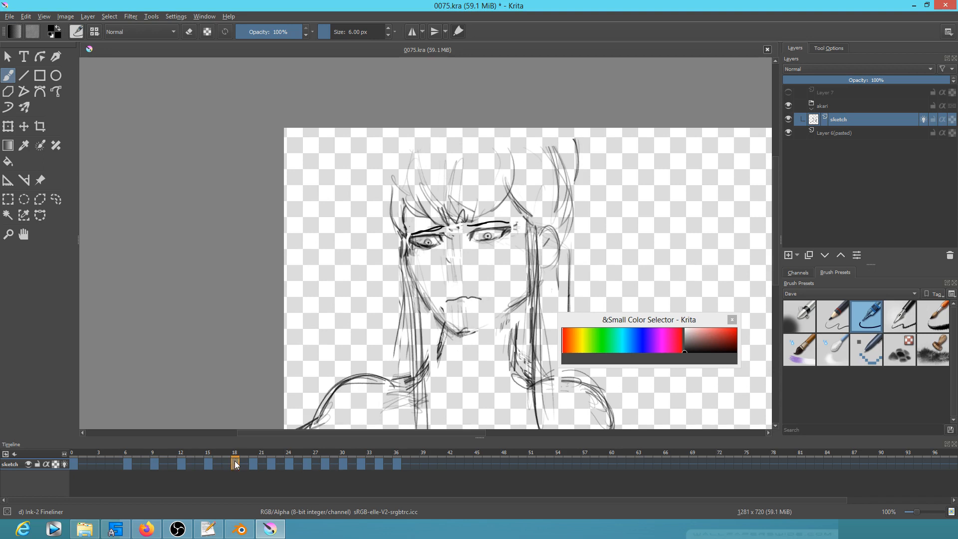
shift+click(397, 465)
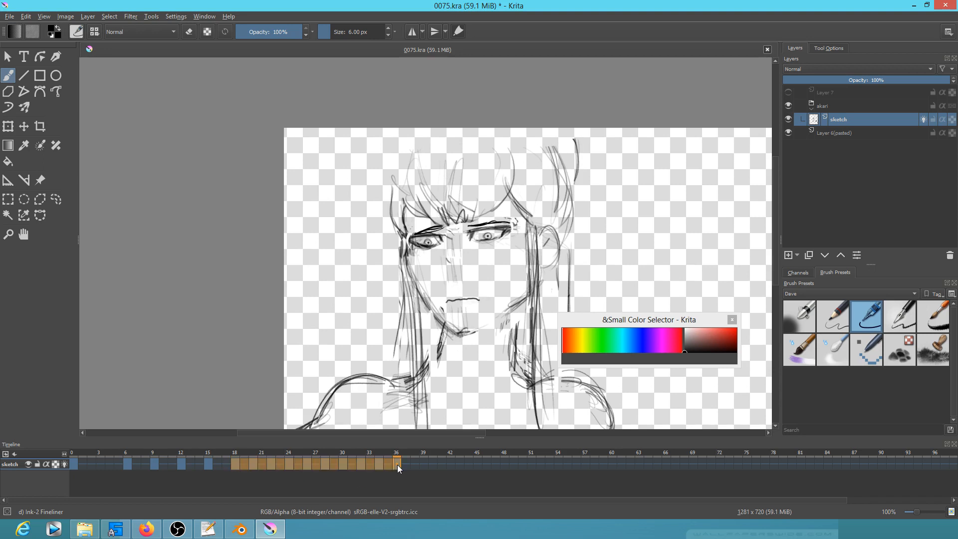
click(211, 464)
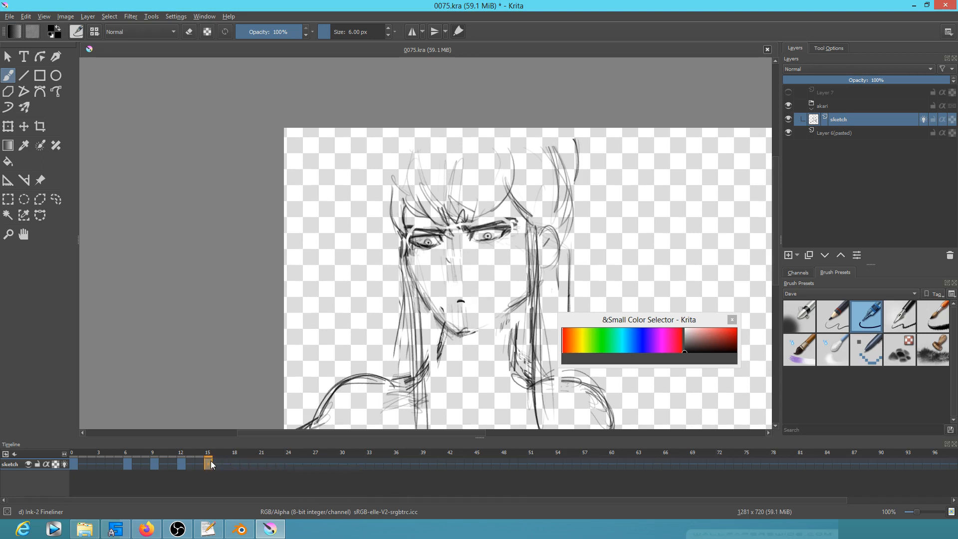
Check the head turn up to frame 15 and copy the frame 15 keyframe to frame 18.
drag(98, 449, 157, 458)
click(190, 464)
click(208, 464)
click(166, 463)
click(200, 464)
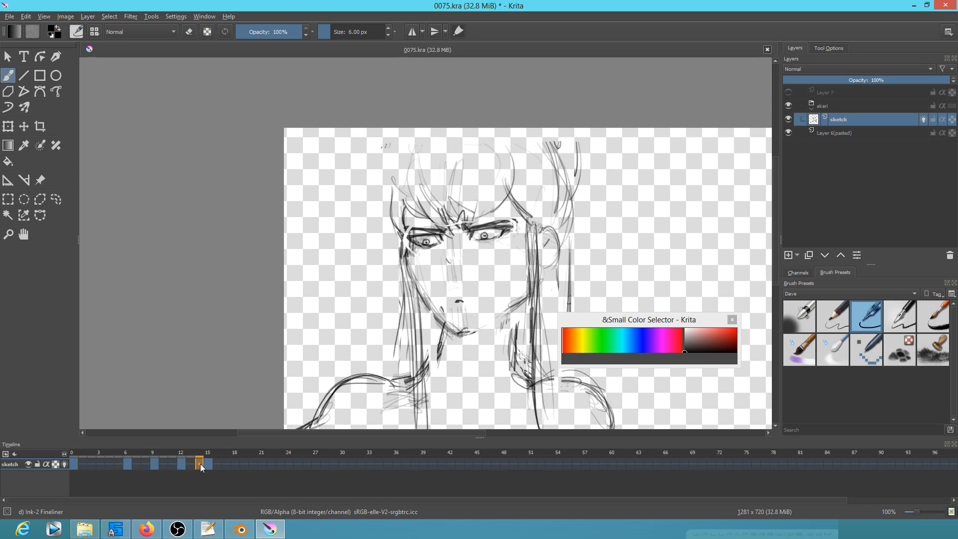
click(237, 464)
drag(209, 464, 238, 465)
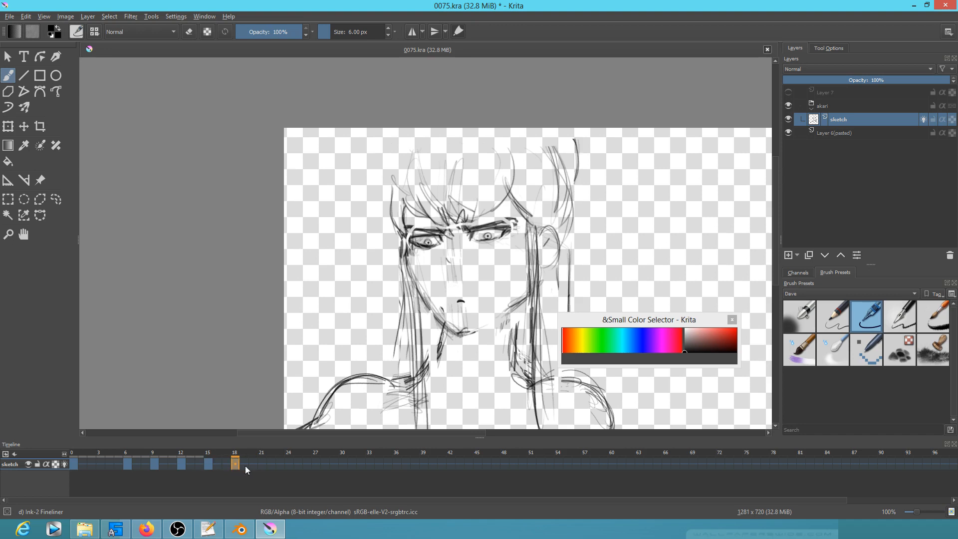
Delete the head, hair and neck inside a freehand selection on frame 18, clear the selection and choose the Pencil-2 brush.
drag(418, 315, 308, 270)
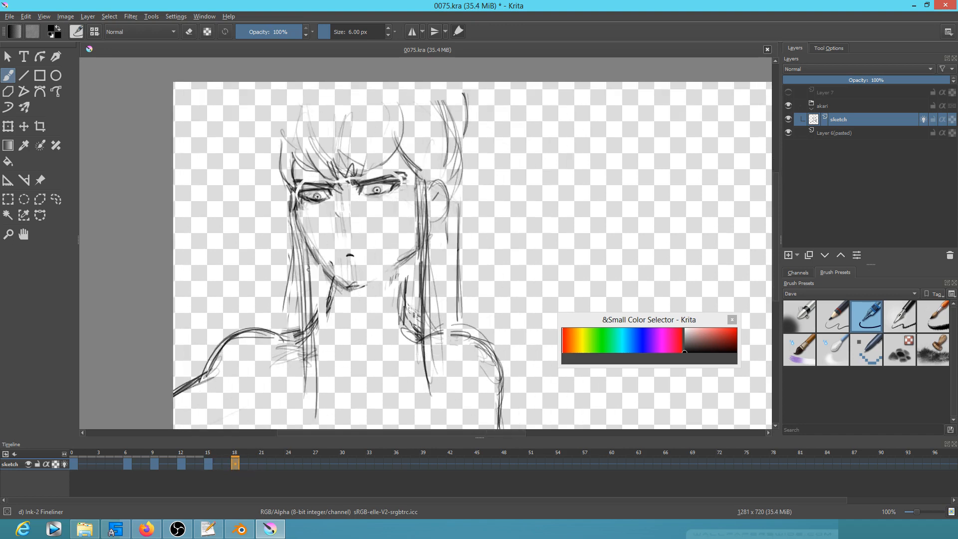
key(l)
mouse_move(521, 142)
mouse_down()
mouse_move(516, 97)
mouse_move(438, 59)
mouse_move(292, 104)
mouse_move(281, 368)
mouse_move(344, 444)
mouse_move(459, 389)
mouse_move(455, 288)
mouse_move(521, 135)
mouse_up()
key(Delete)
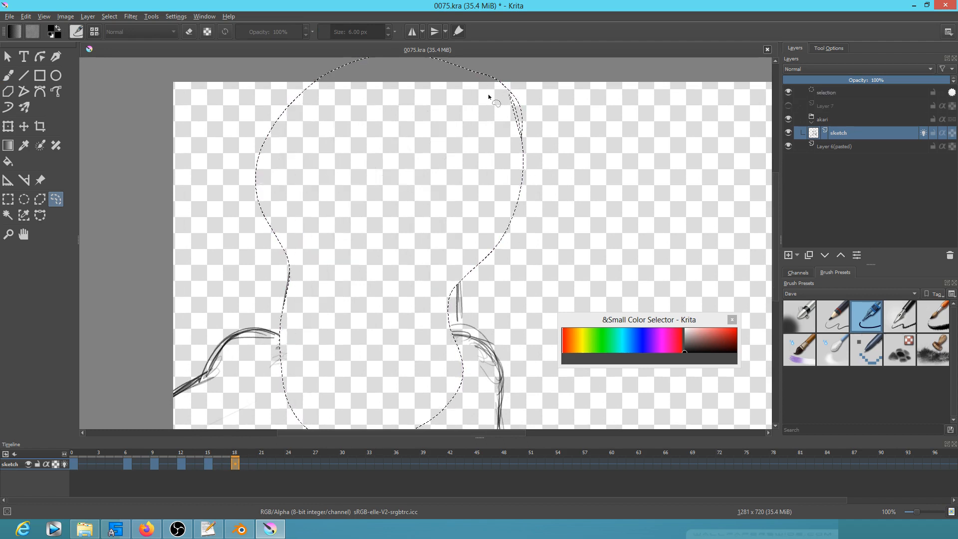
key(ctrl+shift+a)
click(832, 317)
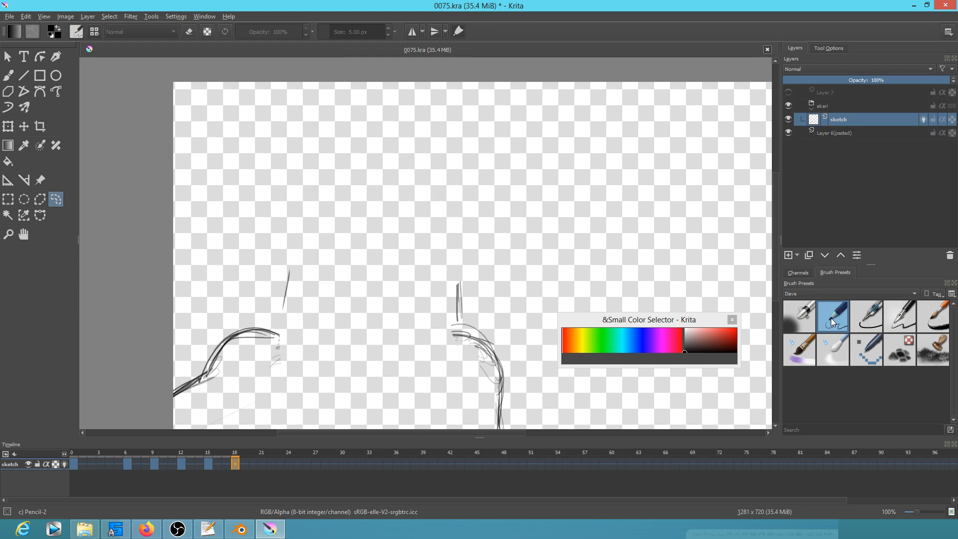
Clear the stray selection and sketch a faint chin line for the new head on frame 18, comparing its placement with frame 15.
drag(276, 334, 281, 332)
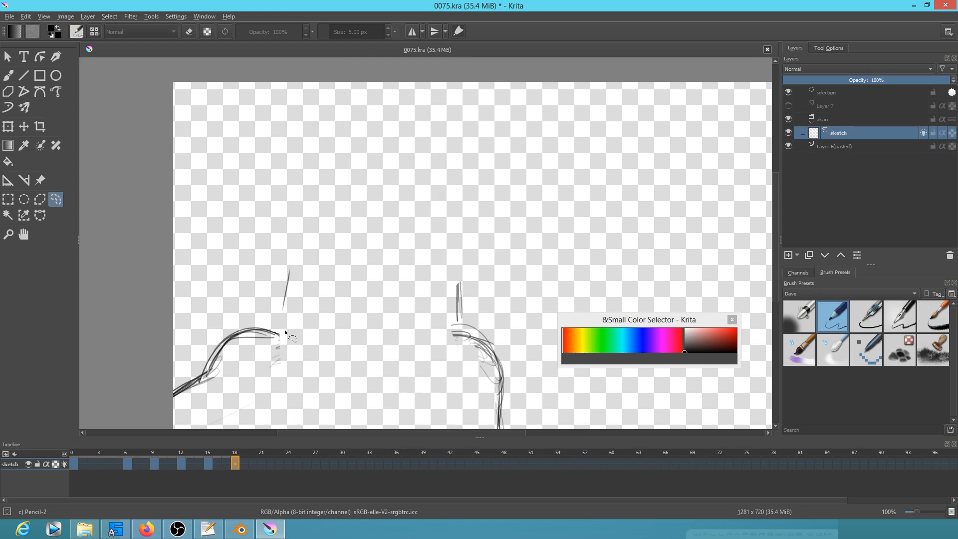
key(b)
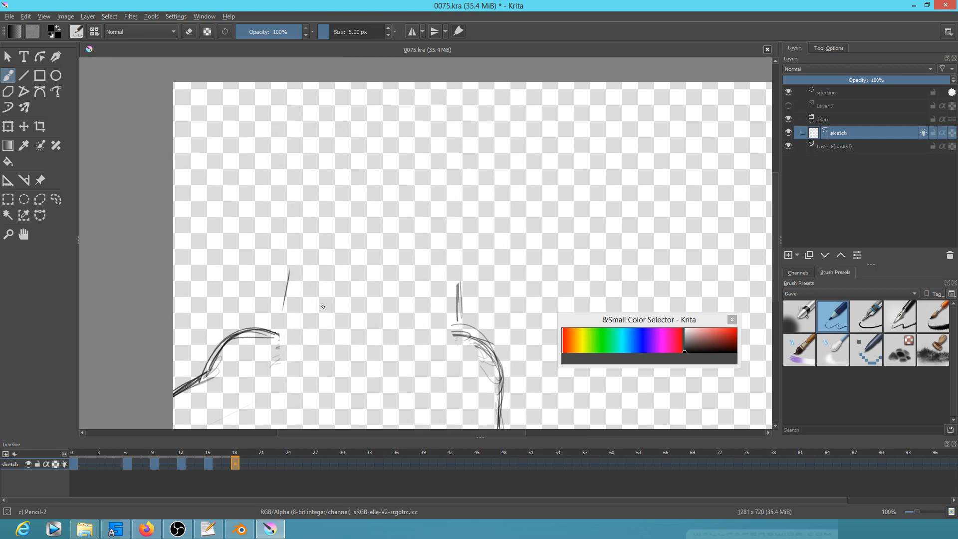
key(ctrl+shift+a)
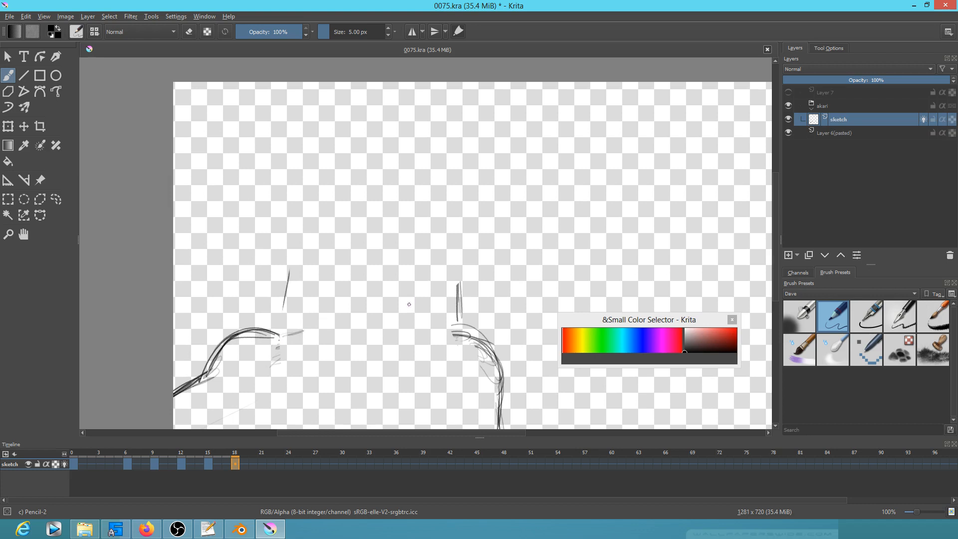
key(Left)
key(Left)
key(Left)
key(Right)
key(Right)
key(Right)
drag(357, 272, 390, 268)
key(Left)
key(Left)
key(Left)
key(Right)
key(Right)
key(Right)
key(Left)
key(Left)
key(Left)
key(Right)
key(Right)
key(Right)
Sketch the neck contour above the left-hand shoulder with several curved strokes, checking it against frame 15.
mouse_move(322, 310)
mouse_down()
mouse_move(332, 282)
mouse_move(310, 316)
mouse_up()
drag(332, 274, 302, 327)
drag(330, 281, 318, 312)
key(Left)
key(Left)
key(Left)
key(Right)
key(Right)
key(Right)
Sketch the neck contour above the right-hand shoulder with repeated strokes, comparing it with the neck on frame 15.
drag(405, 288, 402, 319)
drag(406, 267, 402, 317)
drag(405, 269, 403, 306)
key(Left)
key(Left)
key(Left)
key(Right)
key(Right)
key(Right)
key(Left)
key(Left)
key(Left)
mouse_move(405, 272)
mouse_down()
mouse_move(413, 330)
mouse_move(405, 338)
mouse_up()
key(Right)
key(Right)
key(Right)
key(Left)
key(Left)
key(Left)
key(Right)
key(Right)
key(Right)
key(Left)
key(Left)
key(Left)
key(Right)
key(Right)
key(Right)
Draw the long vertical hair strands beside the right-hand side of the neck, comparing them with frame 15.
drag(418, 207, 419, 278)
drag(430, 180, 423, 328)
drag(436, 189, 429, 377)
drag(427, 187, 423, 388)
drag(437, 208, 424, 364)
key(Left)
key(Left)
key(Left)
key(Right)
key(Right)
key(Right)
Draw the long vertical hair strand beside the left-hand side of the neck on frame 18.
drag(328, 244, 326, 340)
key(Left)
key(Left)
key(Left)
key(Right)
key(Right)
key(Right)
drag(323, 225, 321, 379)
drag(323, 202, 322, 281)
Flip repeatedly between frames 15 and 18 to compare the positions of the neck, chin and hair lines.
key(Left)
key(Left)
key(Left)
key(Right)
key(Right)
key(Right)
key(Left)
key(Left)
key(Left)
key(Right)
key(Right)
key(Right)
key(Left)
key(Left)
key(Left)
key(Right)
key(Right)
key(Right)
key(Left)
key(Left)
key(Left)
key(Right)
key(Right)
key(Right)
Sketch the lower jaw line and the rounded skull outline above it on frame 18.
drag(418, 258, 362, 266)
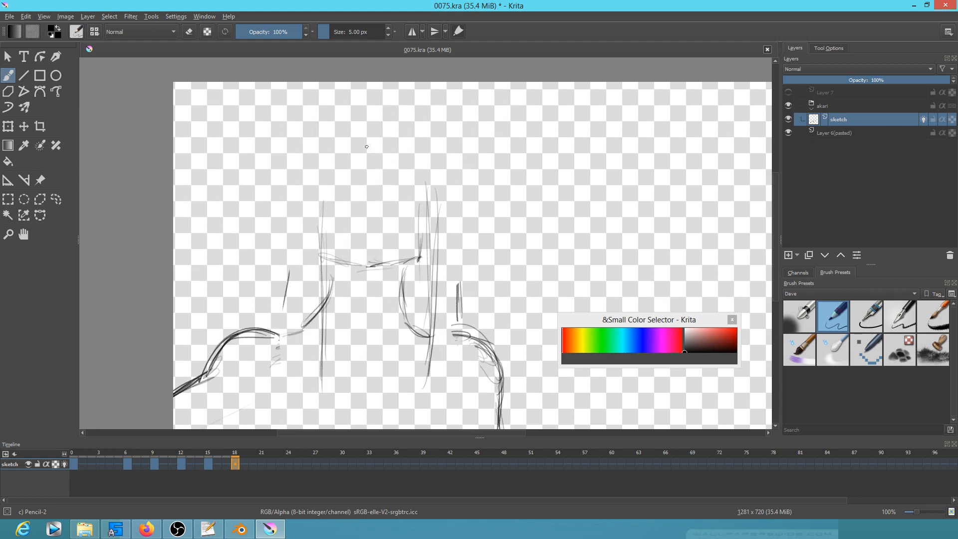
key(Left)
key(Right)
key(Left)
key(Right)
mouse_move(402, 107)
mouse_down()
mouse_move(308, 119)
mouse_move(367, 93)
mouse_move(426, 179)
mouse_move(394, 111)
mouse_move(325, 111)
mouse_up()
drag(292, 175, 292, 200)
drag(313, 117, 302, 218)
key(Left)
key(Right)
mouse_move(366, 101)
mouse_down()
mouse_move(324, 113)
mouse_move(314, 236)
mouse_up()
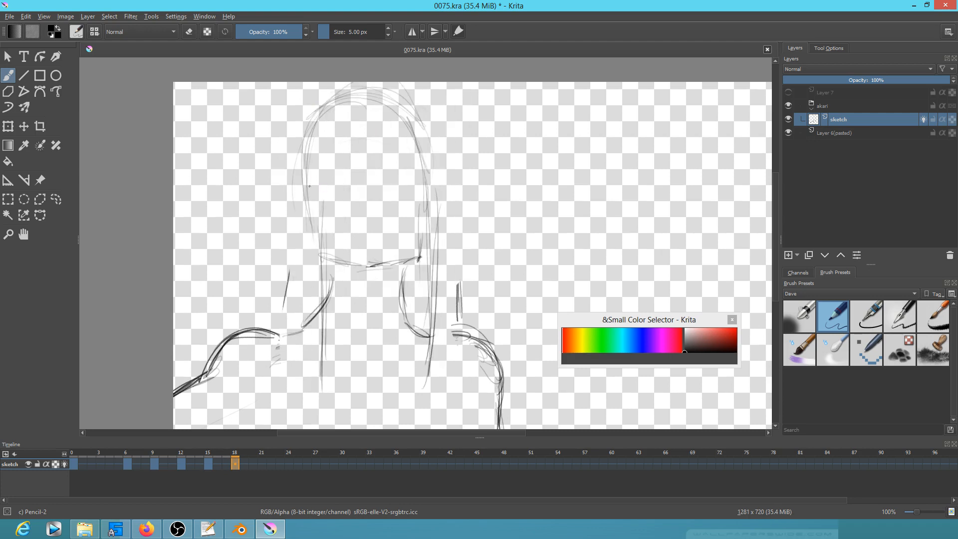
Add the ears, strengthen the jaw and chin line of the new head, and compare it with frame 15.
drag(302, 192, 297, 234)
mouse_move(432, 183)
mouse_down()
mouse_move(438, 210)
mouse_move(429, 224)
mouse_up()
mouse_move(309, 186)
mouse_down()
mouse_move(299, 223)
mouse_move(295, 202)
mouse_move(313, 243)
mouse_move(351, 263)
mouse_move(375, 272)
mouse_move(422, 246)
mouse_up()
drag(396, 264, 408, 257)
drag(421, 205, 420, 256)
drag(422, 216, 423, 249)
mouse_move(423, 247)
mouse_down()
mouse_move(377, 269)
mouse_move(389, 262)
mouse_move(338, 257)
mouse_move(375, 267)
mouse_up()
key(comma)
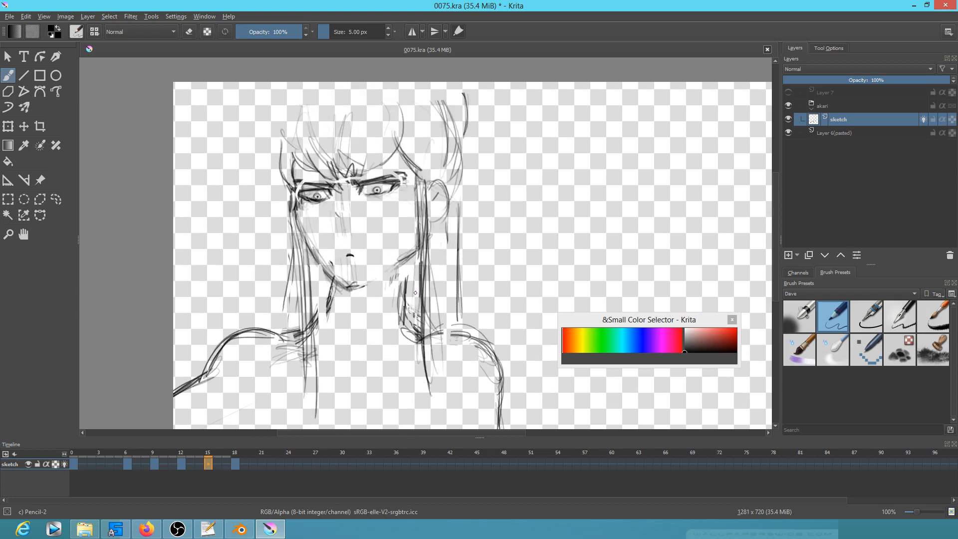
key(period)
Draw the vertical centre line of the face and the horizontal eye line across the head.
drag(375, 194, 377, 257)
mouse_move(360, 115)
mouse_down()
mouse_move(372, 259)
mouse_move(375, 189)
mouse_up()
mouse_move(400, 221)
mouse_down()
mouse_move(389, 257)
mouse_move(418, 231)
mouse_move(418, 216)
mouse_move(419, 284)
mouse_move(432, 282)
mouse_up()
mouse_move(291, 262)
mouse_down()
mouse_move(519, 252)
mouse_move(518, 260)
mouse_up()
drag(252, 272, 527, 245)
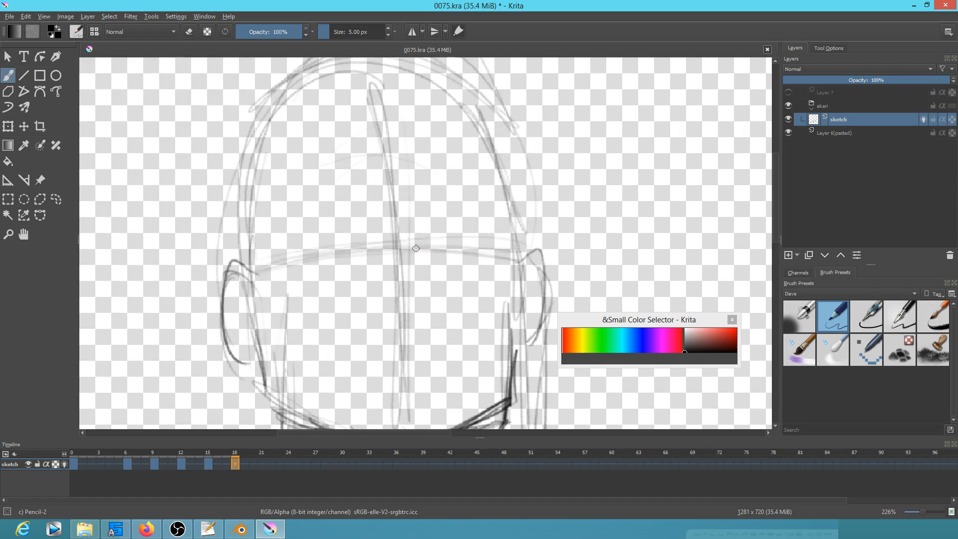
Sketch a round eye-socket guide on each side of the face's centre line, along the eye line.
drag(305, 248, 351, 253)
mouse_move(281, 265)
mouse_down()
mouse_move(363, 257)
mouse_move(289, 263)
mouse_up()
mouse_move(282, 263)
mouse_down()
mouse_move(329, 303)
mouse_move(353, 290)
mouse_up()
mouse_move(285, 269)
mouse_down()
mouse_move(342, 291)
mouse_move(363, 255)
mouse_up()
drag(363, 256, 346, 275)
mouse_move(431, 249)
mouse_down()
mouse_move(497, 240)
mouse_move(482, 288)
mouse_move(424, 257)
mouse_move(432, 203)
mouse_up()
mouse_move(346, 225)
mouse_down()
mouse_move(351, 275)
mouse_move(341, 296)
mouse_move(280, 279)
mouse_up()
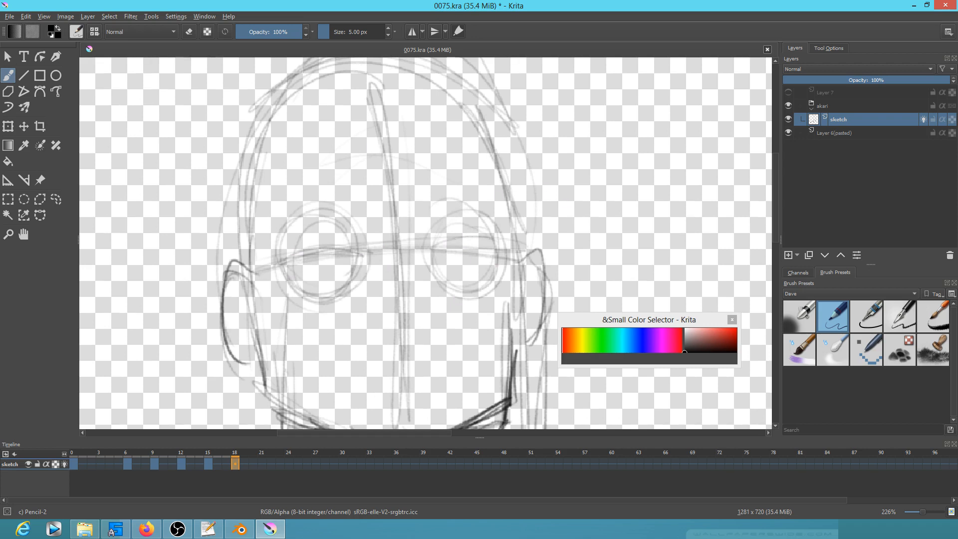
Draw both eyebrows across the upper part of the eye-socket circles.
key(alt+Tab)
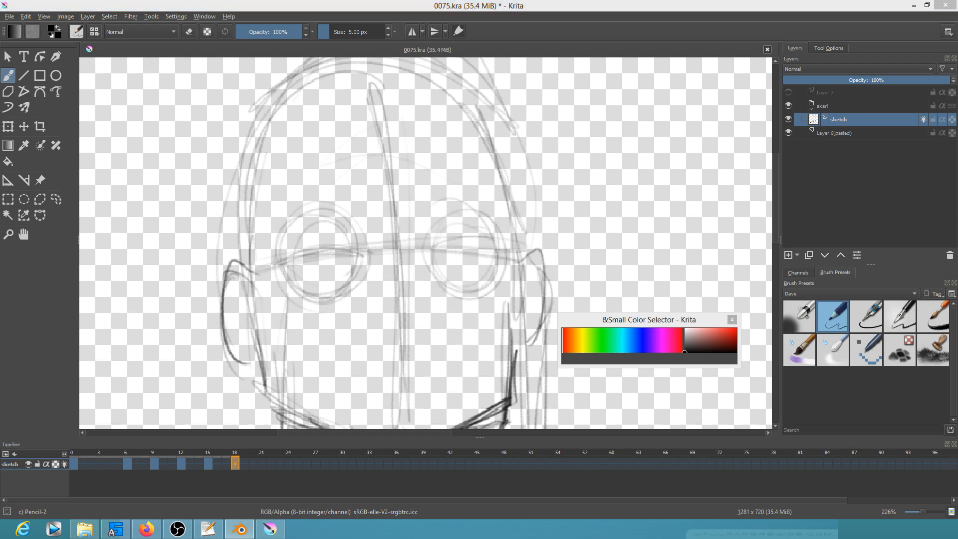
key(alt+Tab)
mouse_move(365, 221)
mouse_down()
mouse_move(276, 235)
mouse_move(361, 224)
mouse_up()
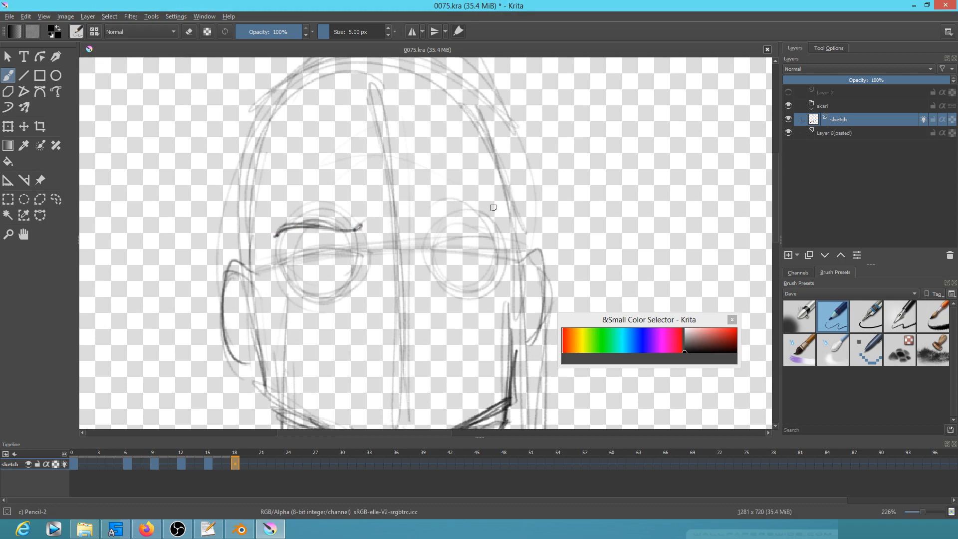
mouse_move(444, 223)
mouse_down()
mouse_move(425, 221)
mouse_move(502, 220)
mouse_up()
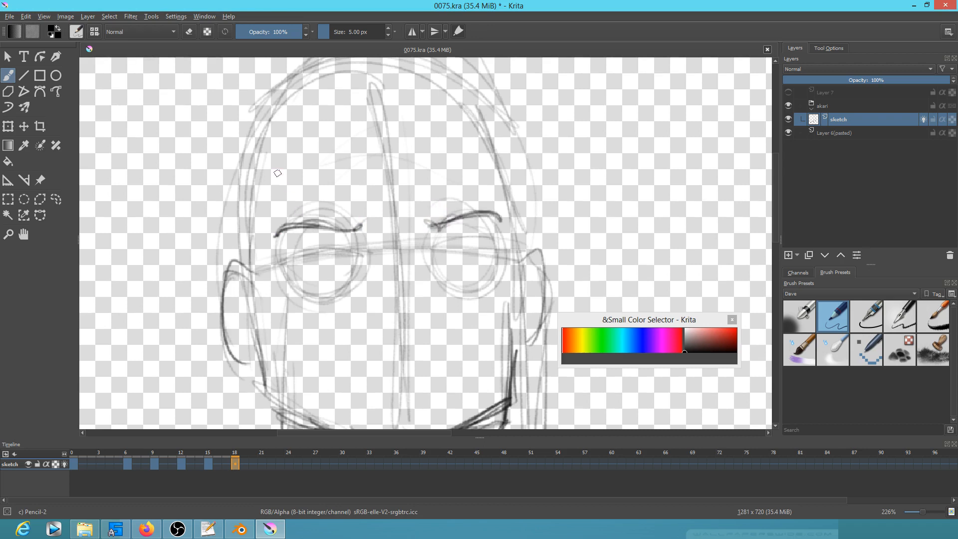
Draw the upper and lower eyelids of both eyes and add round irises with pupils.
mouse_move(358, 255)
mouse_down()
mouse_move(345, 243)
mouse_move(275, 254)
mouse_up()
mouse_move(439, 244)
mouse_down()
mouse_move(430, 255)
mouse_move(440, 244)
mouse_move(509, 241)
mouse_up()
drag(284, 262, 333, 272)
drag(282, 262, 317, 274)
drag(440, 262, 490, 264)
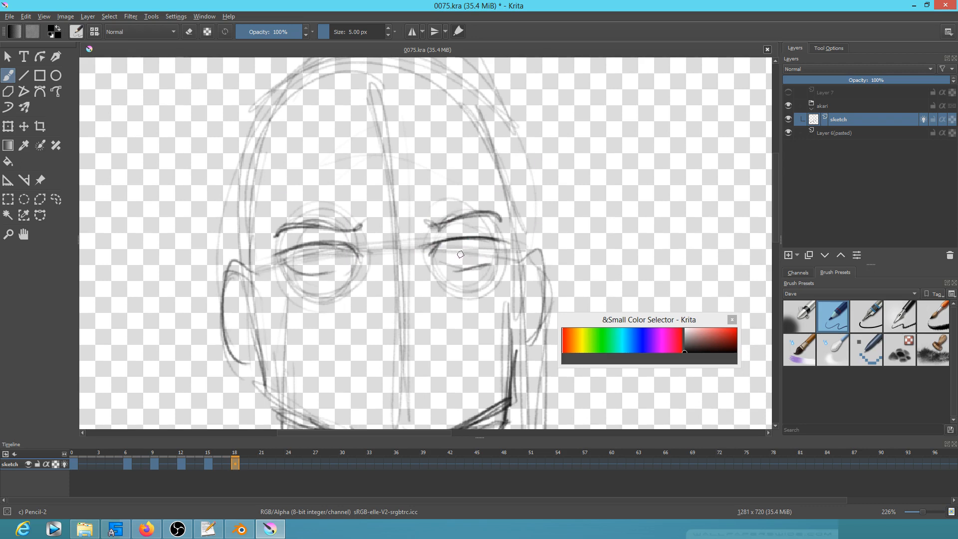
mouse_move(460, 245)
mouse_down()
mouse_move(451, 257)
mouse_move(467, 244)
mouse_up()
mouse_move(327, 249)
mouse_down()
mouse_move(335, 255)
mouse_move(315, 259)
mouse_up()
Darken the lash lines and corners of both eyes and reinforce their lower lids.
drag(540, 263, 533, 214)
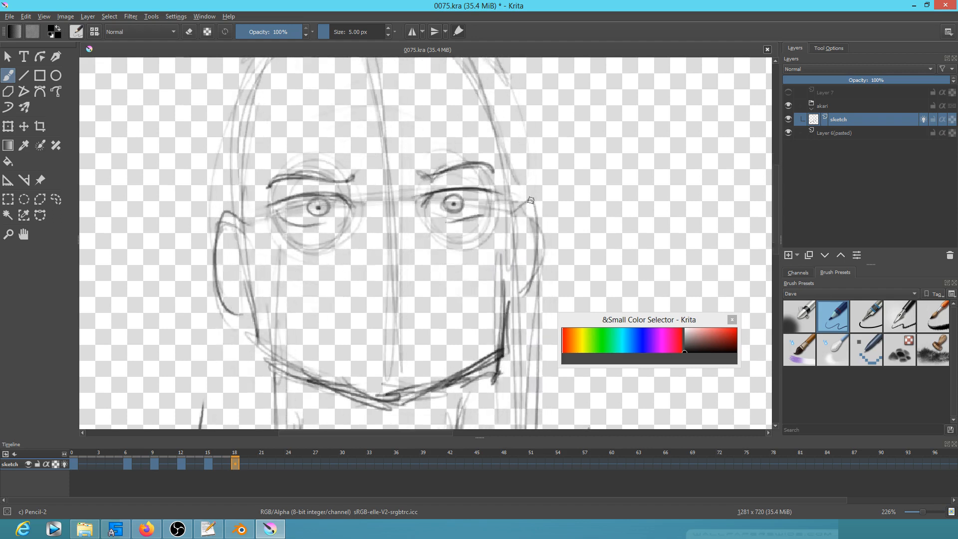
drag(432, 216, 480, 215)
mouse_move(289, 220)
mouse_down()
mouse_move(337, 219)
mouse_move(263, 201)
mouse_move(282, 220)
mouse_move(260, 202)
mouse_move(281, 216)
mouse_up()
mouse_move(352, 196)
mouse_down()
mouse_move(300, 200)
mouse_move(358, 194)
mouse_up()
mouse_move(419, 193)
mouse_down()
mouse_move(504, 190)
mouse_move(479, 212)
mouse_move(419, 195)
mouse_move(421, 212)
mouse_up()
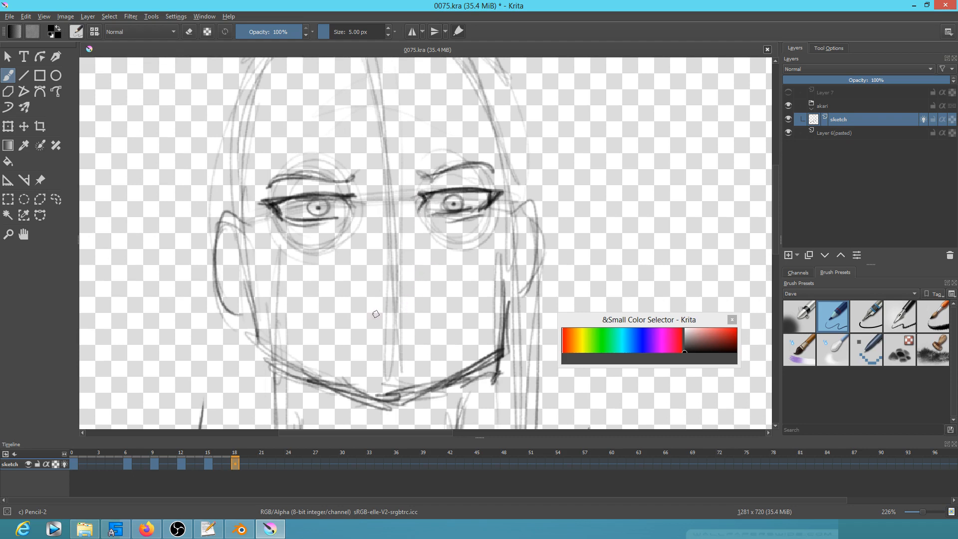
Add a short nose stroke and a wide downturned mouth line, and check the face at a smaller zoom.
mouse_move(346, 315)
mouse_down()
mouse_move(381, 306)
mouse_move(347, 315)
mouse_move(429, 313)
mouse_up()
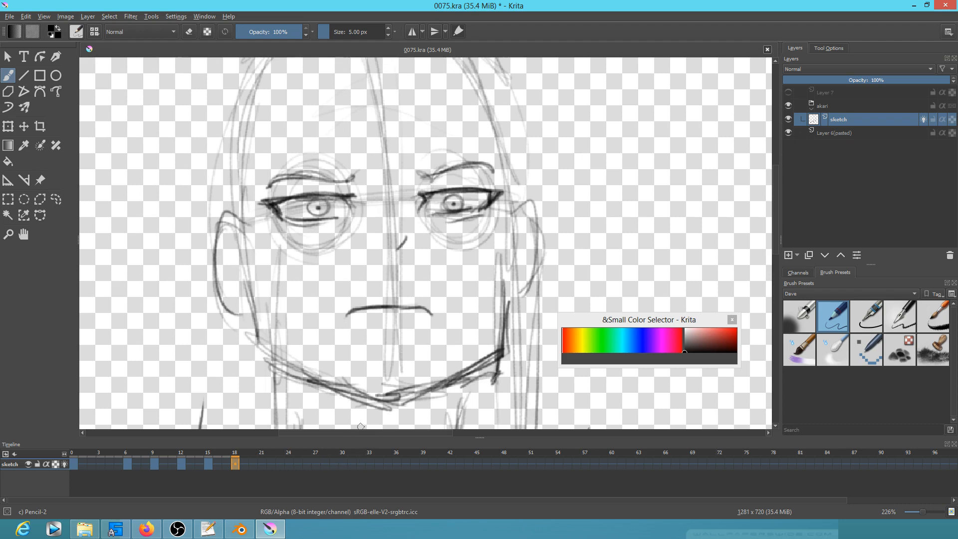
key(1)
scroll(447, 273, down, 2)
scroll(439, 269, up, 3)
drag(437, 267, 360, 285)
Lasso both eyes and scale them slightly narrower so they sit closer to the face's centre line.
key(l)
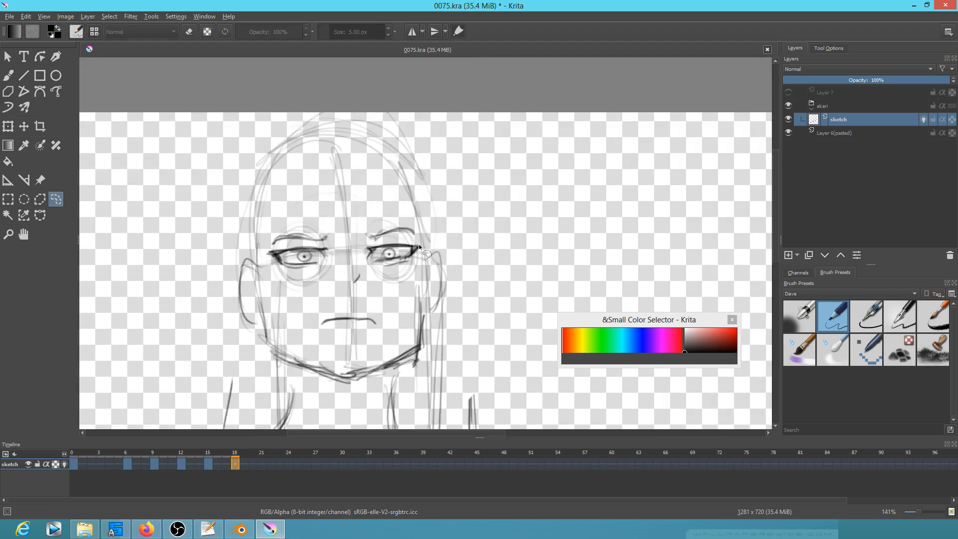
mouse_move(425, 240)
mouse_down()
mouse_move(290, 244)
mouse_move(289, 285)
mouse_move(381, 285)
mouse_move(423, 240)
mouse_up()
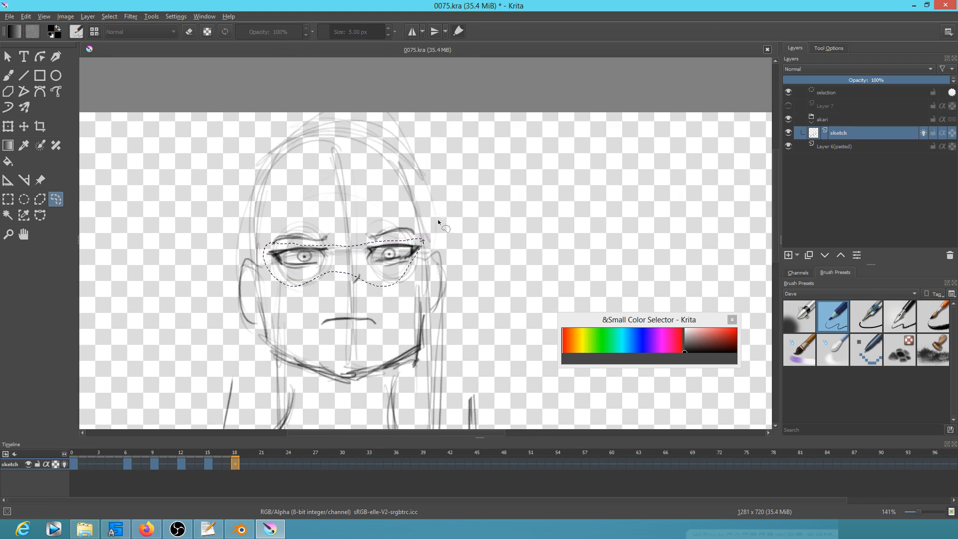
key(ctrl+t)
drag(425, 239, 386, 267)
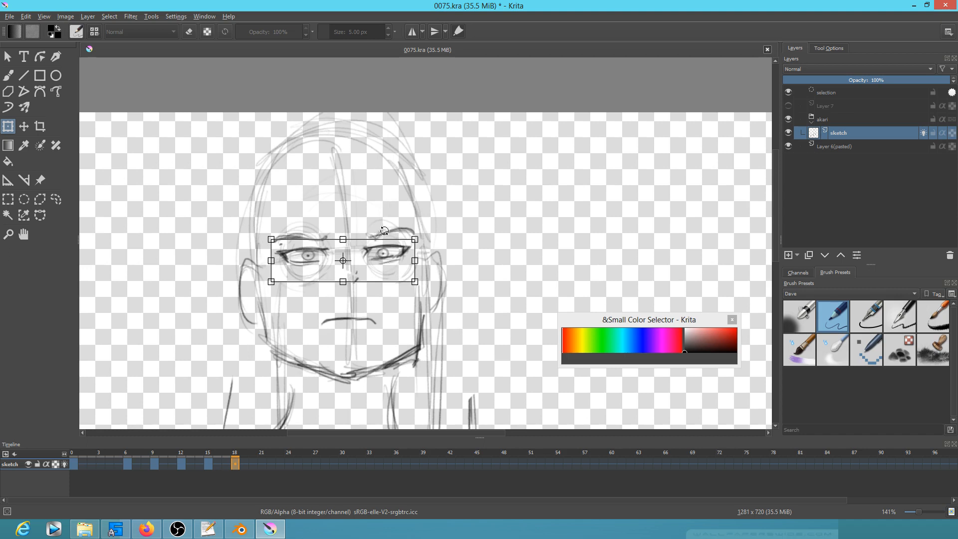
key(Return)
key(b)
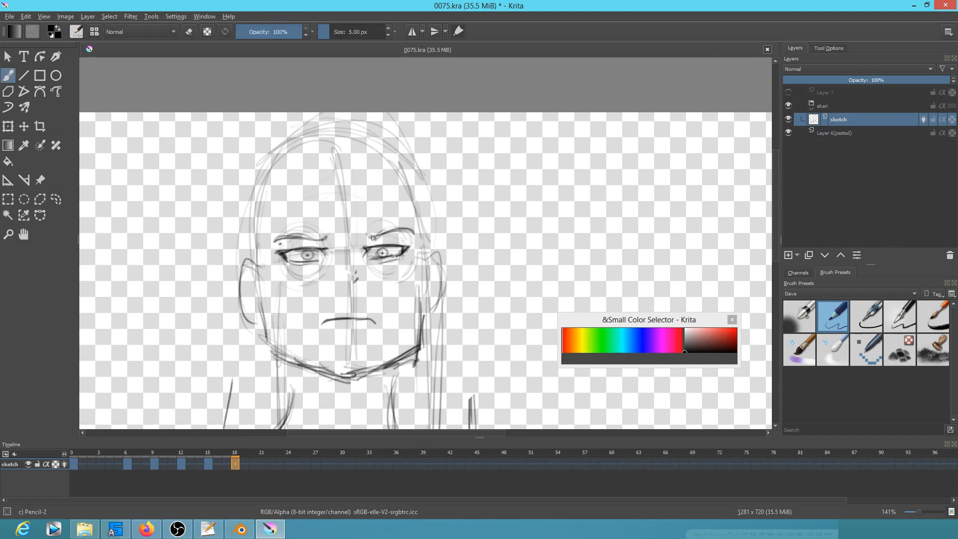
Darken the brows into an angry frown and draw pointed bangs that meet between the eyes.
mouse_move(365, 243)
mouse_down()
mouse_move(410, 229)
mouse_move(362, 241)
mouse_move(272, 242)
mouse_move(334, 232)
mouse_up()
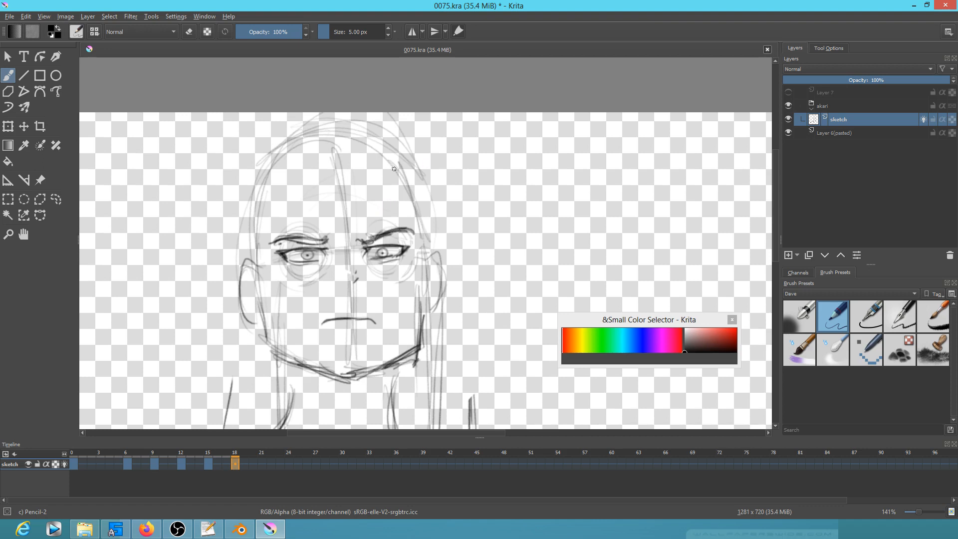
mouse_move(391, 202)
mouse_down()
mouse_move(368, 246)
mouse_move(343, 262)
mouse_move(352, 223)
mouse_move(340, 262)
mouse_up()
mouse_move(346, 220)
mouse_down()
mouse_move(334, 258)
mouse_move(343, 260)
mouse_up()
drag(337, 255, 316, 239)
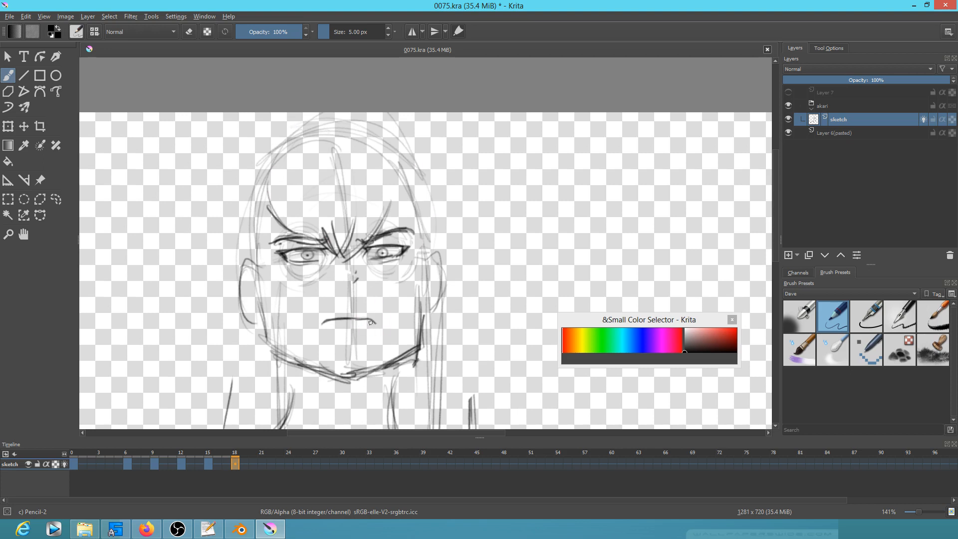
Remove the mouth and redraw it as a shorter downturned line lower on the face.
key(l)
mouse_move(380, 312)
mouse_down()
mouse_move(349, 303)
mouse_move(368, 303)
mouse_up()
key(Delete)
key(ctrl+shift+a)
key(b)
drag(363, 330, 344, 335)
Draw short hair strokes at both temples, linking the bangs to the sides of the face.
drag(275, 217, 258, 266)
drag(270, 234, 260, 259)
drag(398, 199, 424, 253)
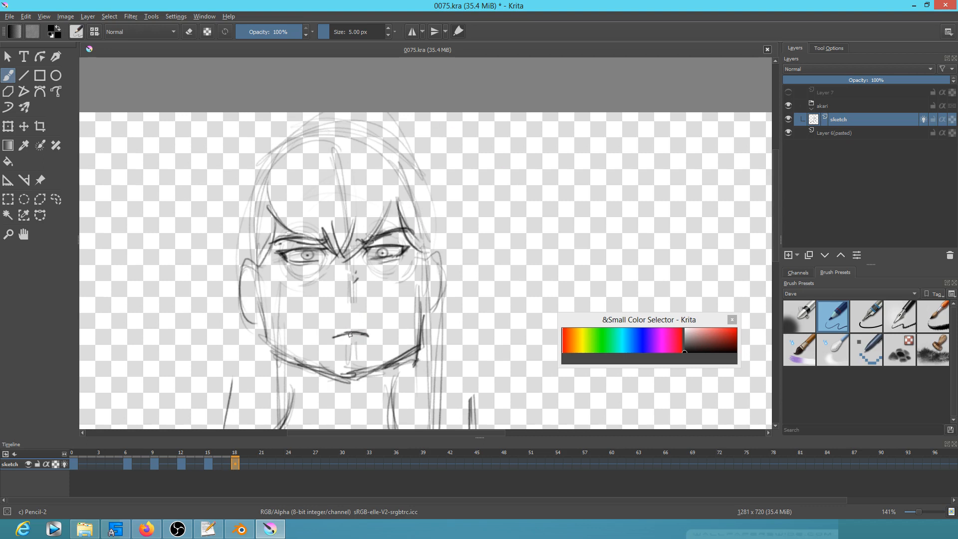
drag(419, 253, 419, 278)
Darken the nose stroke and erase the eye-socket guide lines under the eye on the canvas's left.
drag(352, 289, 360, 279)
key(e)
key(e)
drag(329, 276, 282, 288)
key(e)
drag(337, 275, 293, 286)
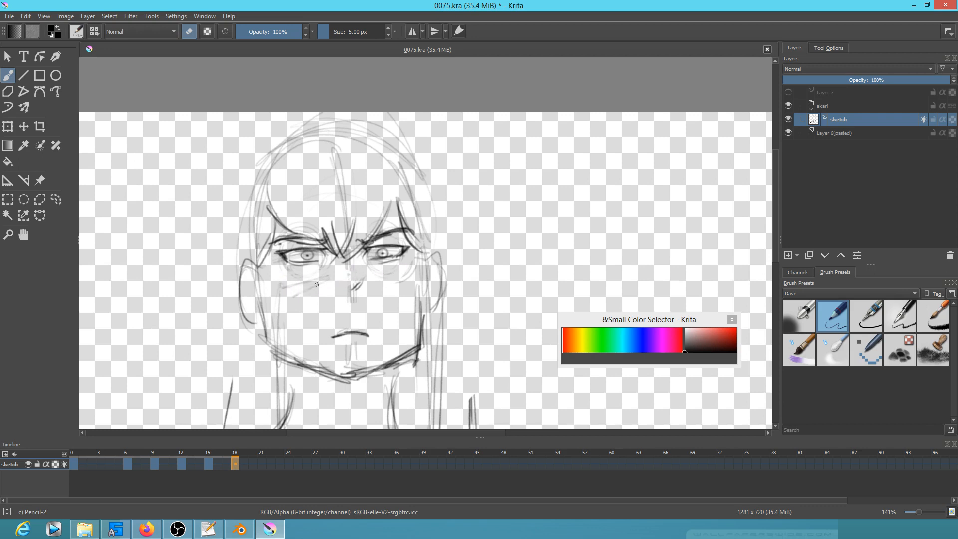
Draw long straight hair strands down both sides of the face from the temples past the jaw.
key(e)
drag(270, 249, 271, 351)
drag(271, 249, 274, 374)
drag(258, 257, 264, 374)
drag(259, 269, 270, 428)
drag(412, 243, 420, 402)
drag(427, 250, 424, 385)
drag(432, 259, 429, 395)
Add further strands on both sides, extending the hair down over the collarbones.
drag(481, 318, 489, 189)
drag(432, 200, 428, 369)
drag(431, 263, 424, 406)
drag(442, 139, 440, 384)
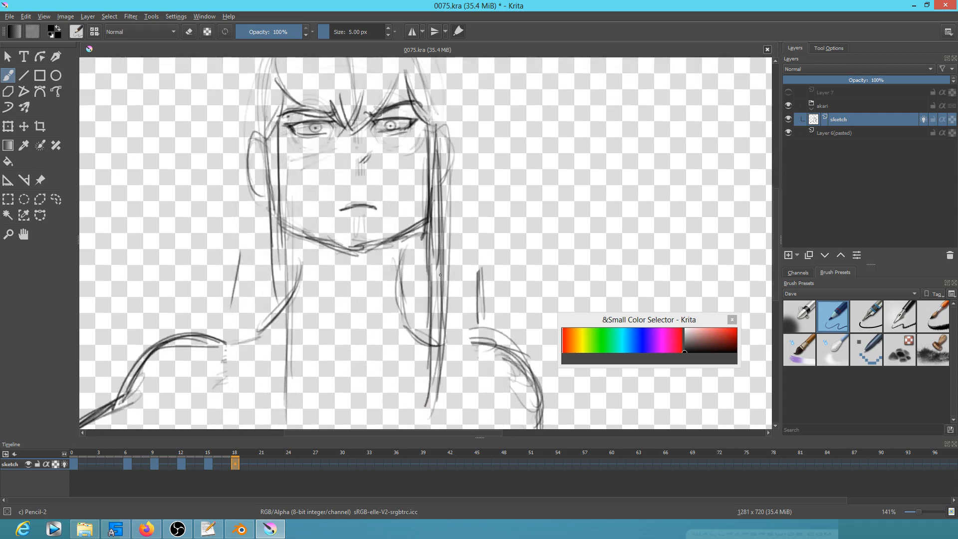
drag(281, 216, 292, 394)
drag(282, 260, 272, 391)
Outline the hair over the crown and both sides of the head, with curved inner lines framing the forehead.
drag(381, 314, 370, 367)
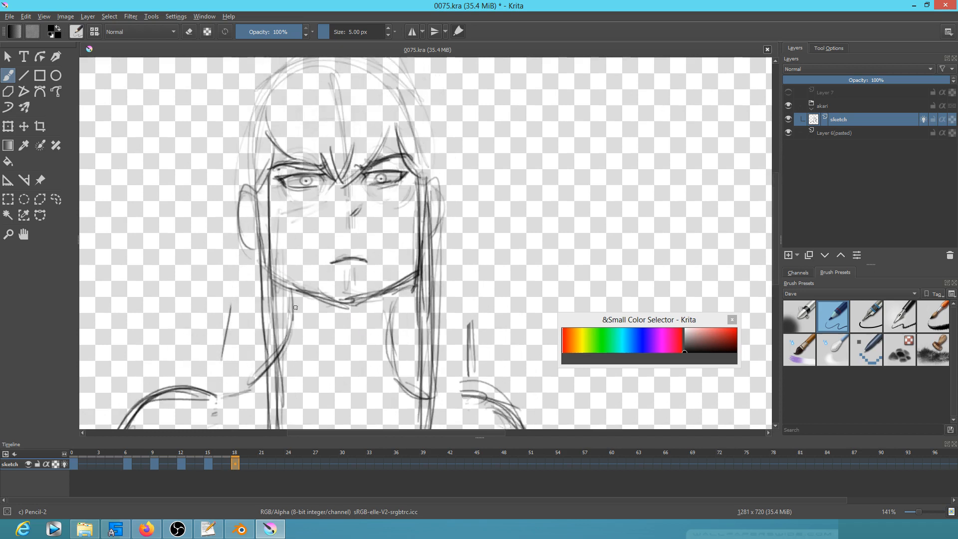
drag(389, 285, 402, 310)
drag(333, 238, 343, 298)
mouse_move(266, 271)
mouse_down()
mouse_move(260, 234)
mouse_move(264, 252)
mouse_move(280, 189)
mouse_up()
drag(261, 241, 289, 172)
mouse_move(441, 192)
mouse_down()
mouse_move(464, 257)
mouse_move(452, 213)
mouse_up()
drag(465, 252, 436, 177)
drag(466, 236, 489, 267)
mouse_move(335, 179)
mouse_down()
mouse_move(352, 167)
mouse_move(424, 164)
mouse_move(437, 201)
mouse_move(440, 183)
mouse_move(437, 216)
mouse_up()
drag(443, 212, 432, 245)
mouse_move(346, 173)
mouse_down()
mouse_move(323, 180)
mouse_move(323, 206)
mouse_up()
mouse_move(324, 180)
mouse_down()
mouse_move(336, 232)
mouse_move(316, 246)
mouse_up()
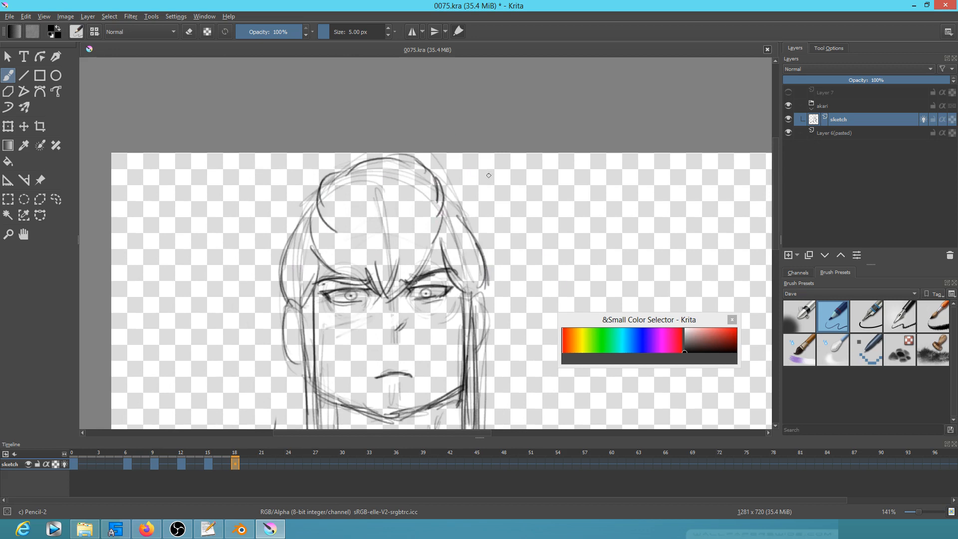
Compare the frame 18 drawing with the preceding keyframes at frames 15 and 12.
drag(488, 268, 509, 278)
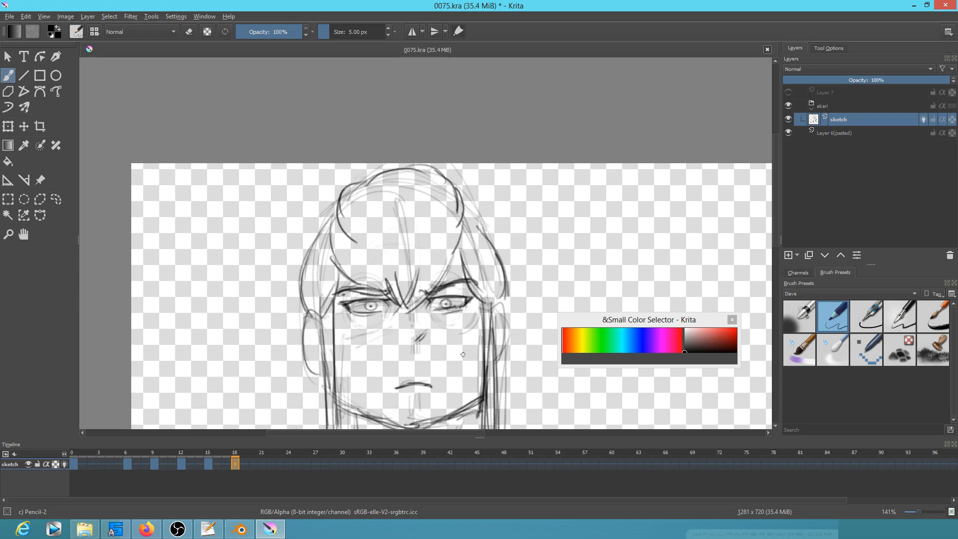
key(comma)
drag(445, 326, 420, 227)
mouse_move(441, 267)
mouse_down()
mouse_move(457, 301)
mouse_move(425, 291)
mouse_up()
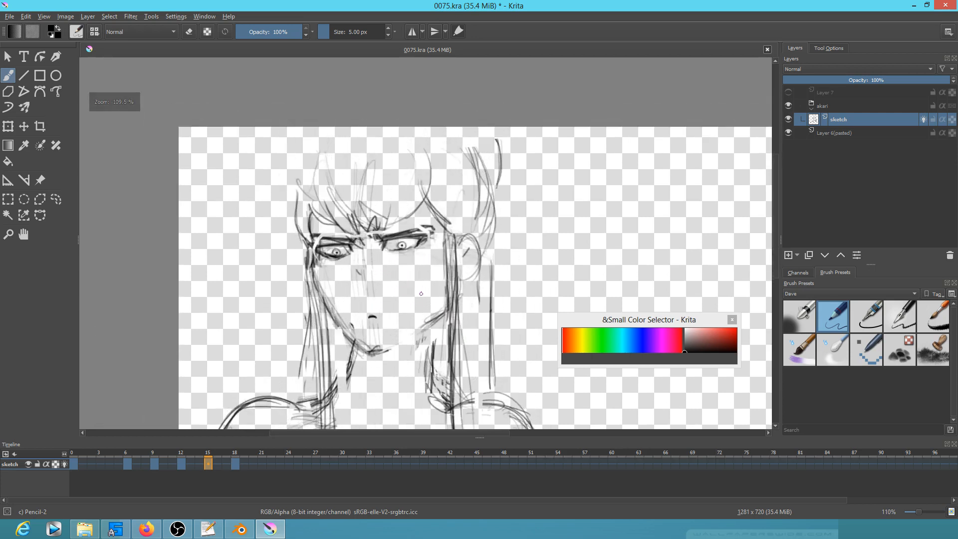
key(comma)
key(period)
key(period)
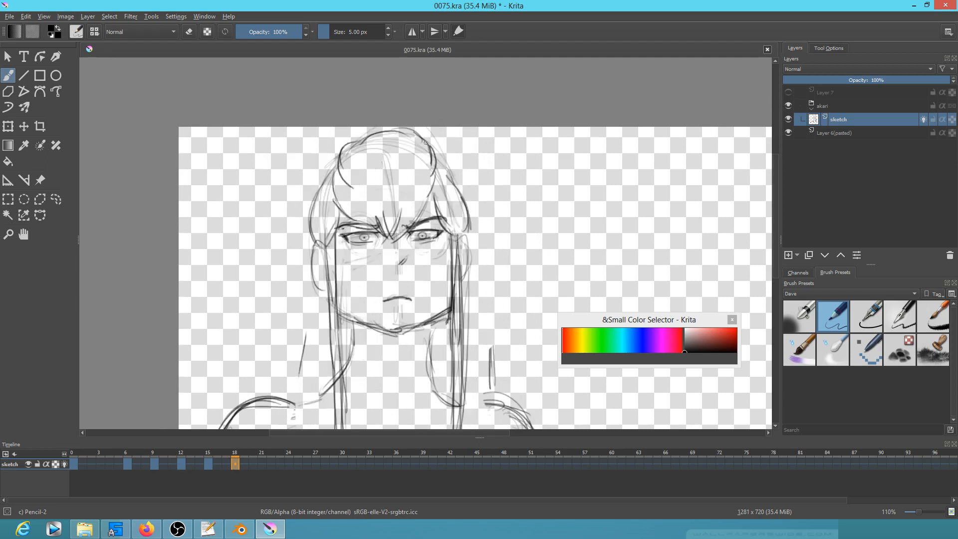
Reinforce the lower lids of both eyes with short strokes.
mouse_move(425, 266)
mouse_down()
mouse_move(460, 209)
mouse_move(441, 211)
mouse_up()
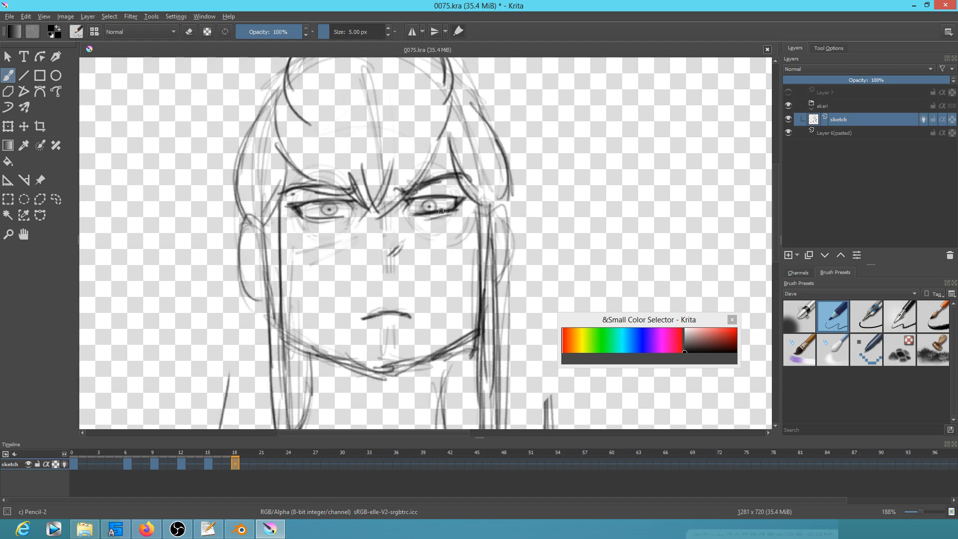
drag(344, 216, 303, 219)
drag(427, 227, 443, 221)
drag(468, 287, 466, 340)
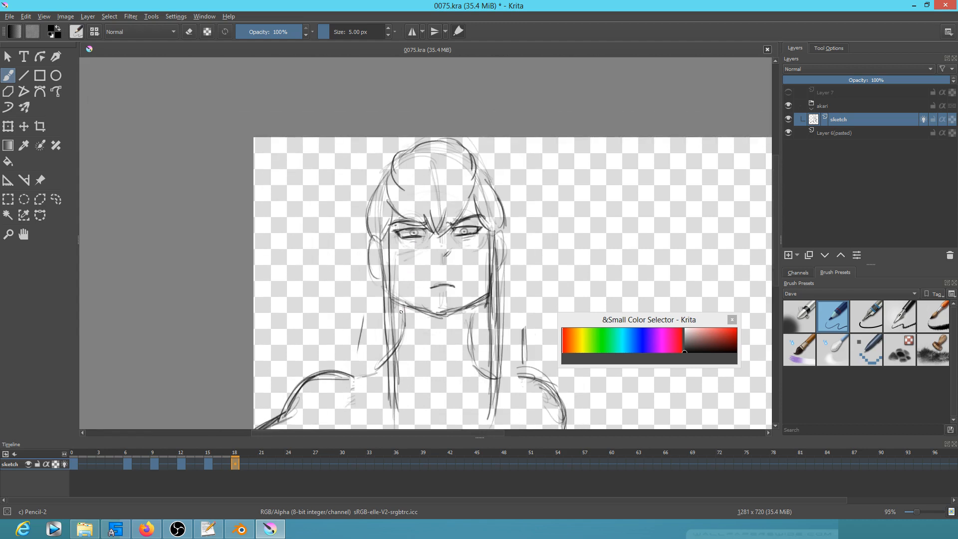
Add a loose hair strand hanging beside the neck and a small hair loop at the side of the crown.
mouse_move(376, 290)
mouse_down()
mouse_move(371, 368)
mouse_move(357, 360)
mouse_up()
mouse_move(383, 184)
mouse_down()
mouse_move(402, 153)
mouse_move(374, 185)
mouse_up()
mouse_move(514, 303)
mouse_down()
mouse_move(476, 269)
mouse_move(436, 320)
mouse_up()
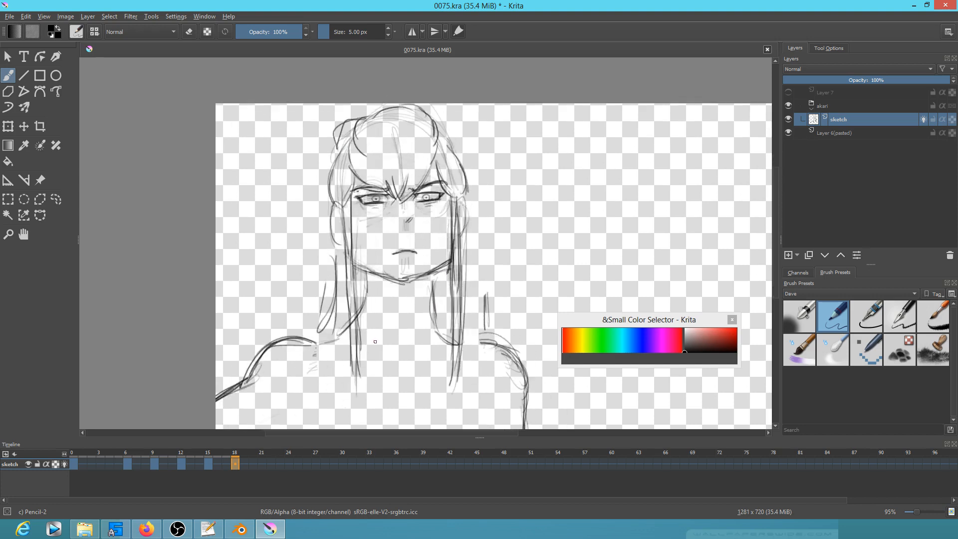
Step back and forth through the keyframes to examine the head turn's motion and spacing.
scroll(386, 333, down, 2)
key(Left)
key(Left)
key(Left)
key(Left)
key(Left)
key(Right)
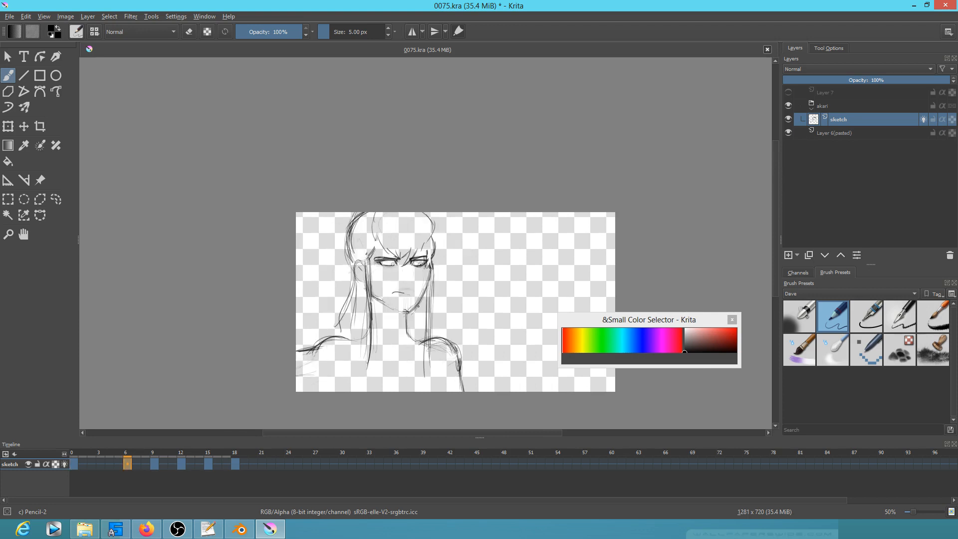
key(Right)
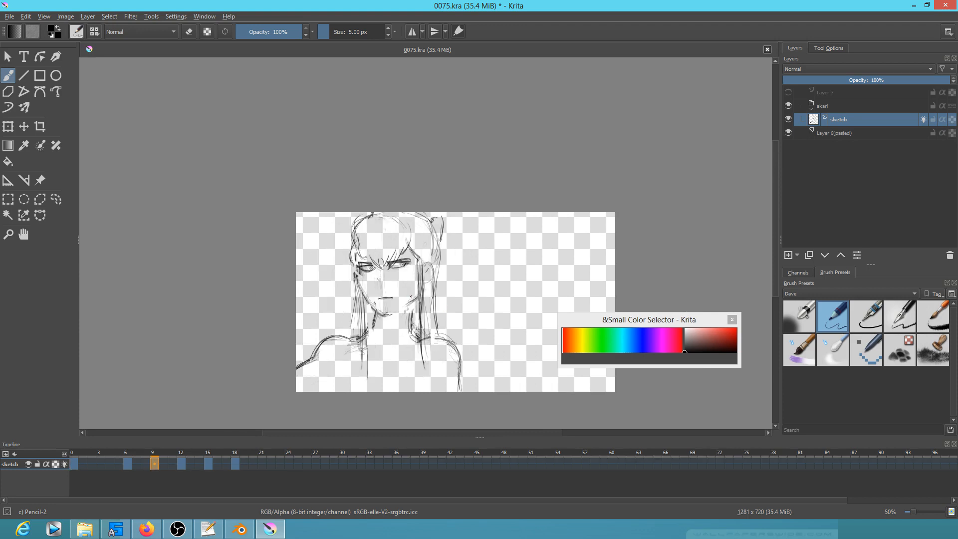
key(Left)
key(Right)
key(Right)
key(Right)
key(Right)
key(Left)
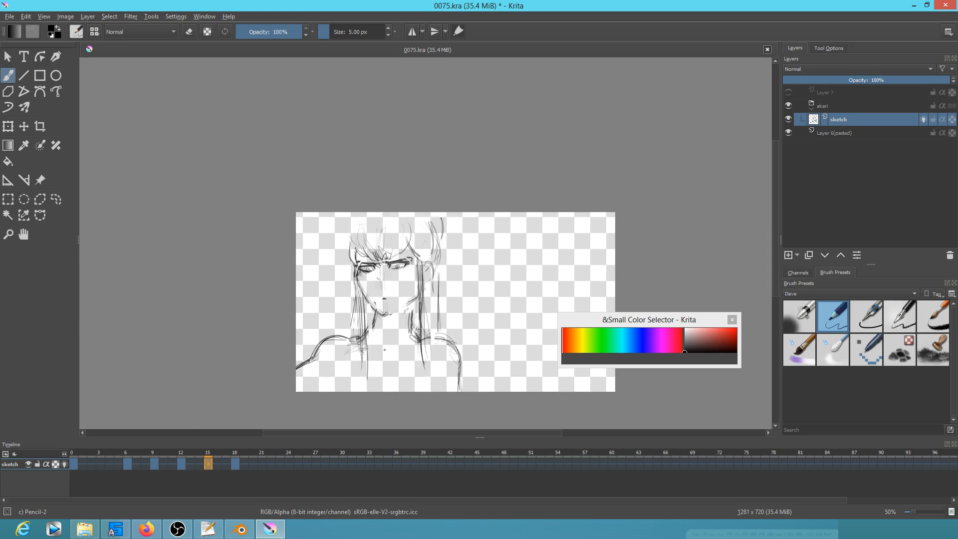
key(Left)
key(Right)
Move the frame 15 keyframe onto frame 12, replacing the drawing there, and return to frame 18.
click(181, 465)
click(208, 464)
key(ctrl+z)
key(Left)
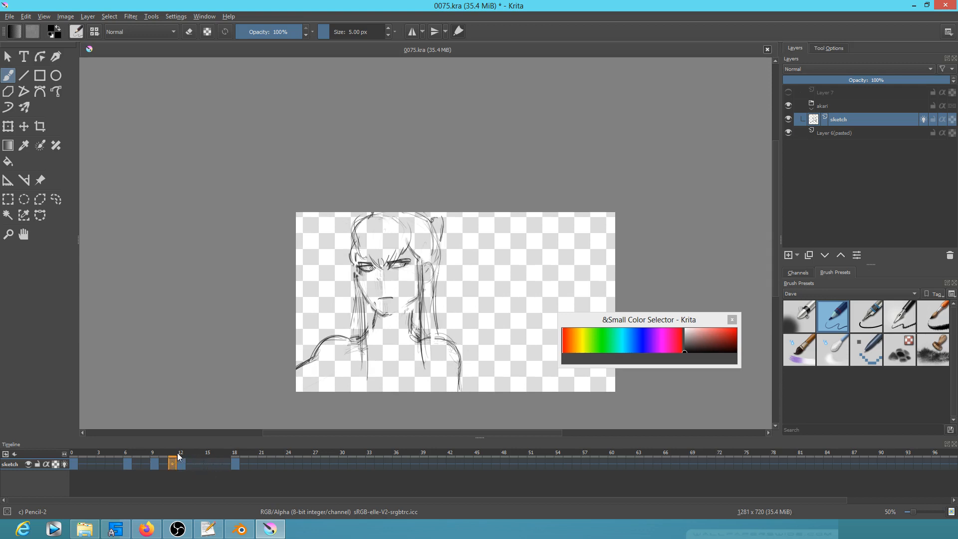
mouse_move(223, 456)
mouse_down()
mouse_move(232, 456)
mouse_move(158, 456)
mouse_move(244, 467)
mouse_move(160, 467)
mouse_move(235, 474)
mouse_up()
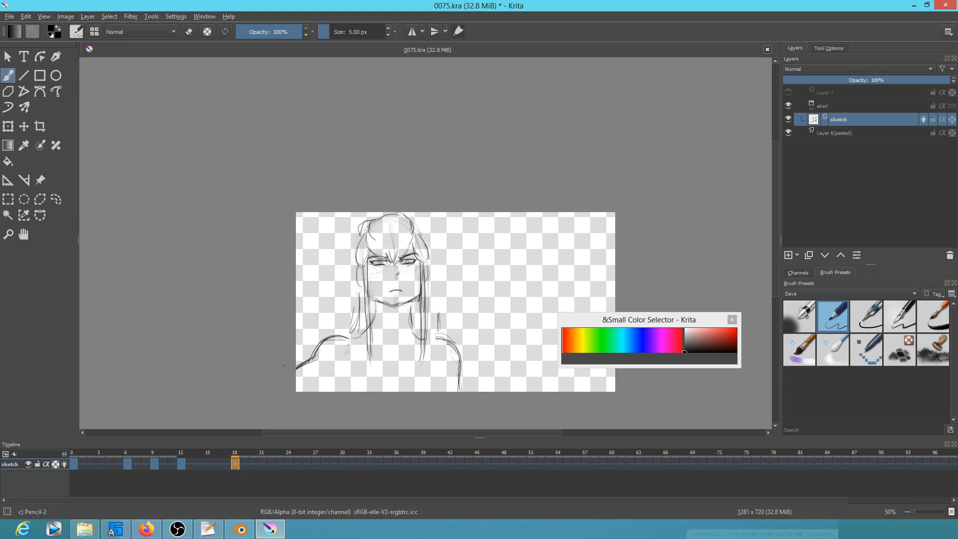
Lasso the whole head with its hair on frame 18 and scale it slightly larger.
key(l)
mouse_move(389, 194)
mouse_down()
mouse_move(328, 244)
mouse_move(362, 353)
mouse_move(376, 308)
mouse_move(417, 320)
mouse_move(427, 356)
mouse_move(438, 228)
mouse_move(424, 217)
mouse_move(453, 184)
mouse_up()
key(ctrl+t)
drag(418, 325, 416, 327)
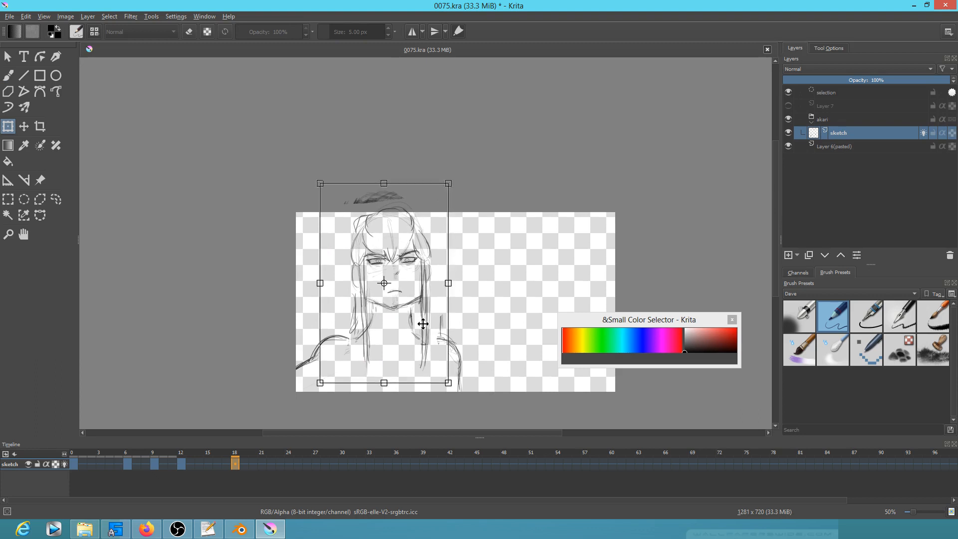
key(Return)
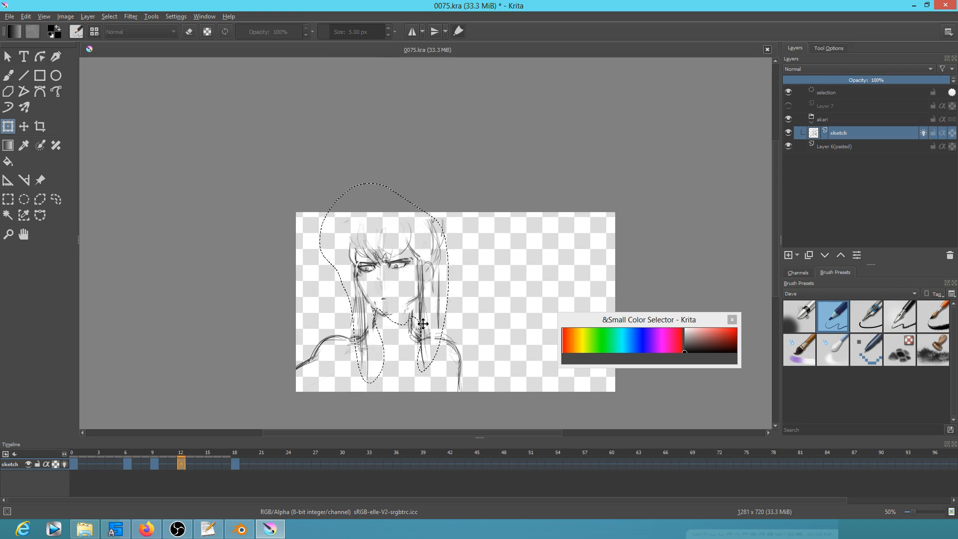
key(ctrl+shift+a)
Remove the eyebrows above both eyes and erase their leftover lines.
drag(408, 290, 383, 242)
drag(384, 242, 421, 274)
key(b)
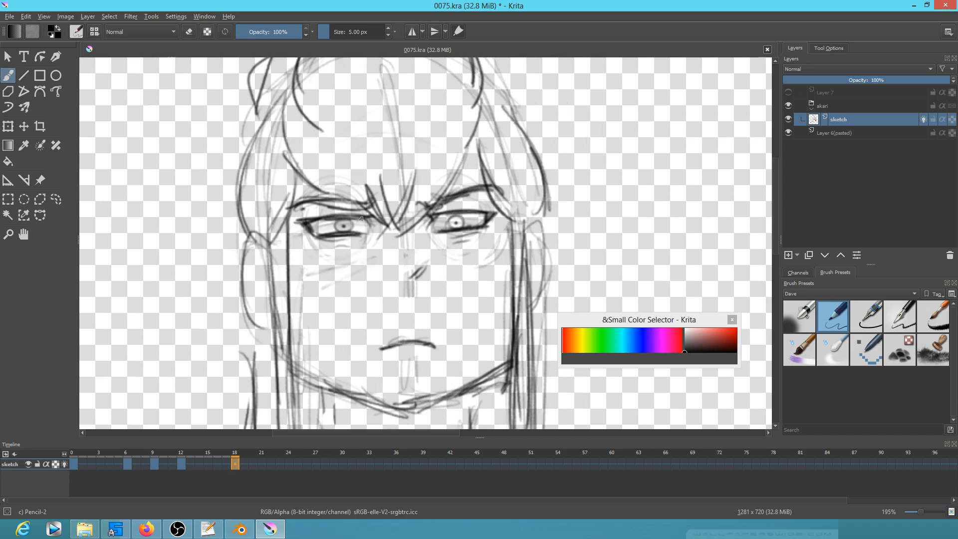
key(l)
mouse_move(320, 204)
mouse_down()
mouse_move(295, 211)
mouse_move(323, 203)
mouse_up()
key(Delete)
key(ctrl+shift+a)
key(b)
key(e)
mouse_move(315, 210)
mouse_down()
mouse_move(300, 209)
mouse_move(307, 200)
mouse_move(296, 210)
mouse_move(344, 201)
mouse_move(354, 212)
mouse_move(314, 209)
mouse_up()
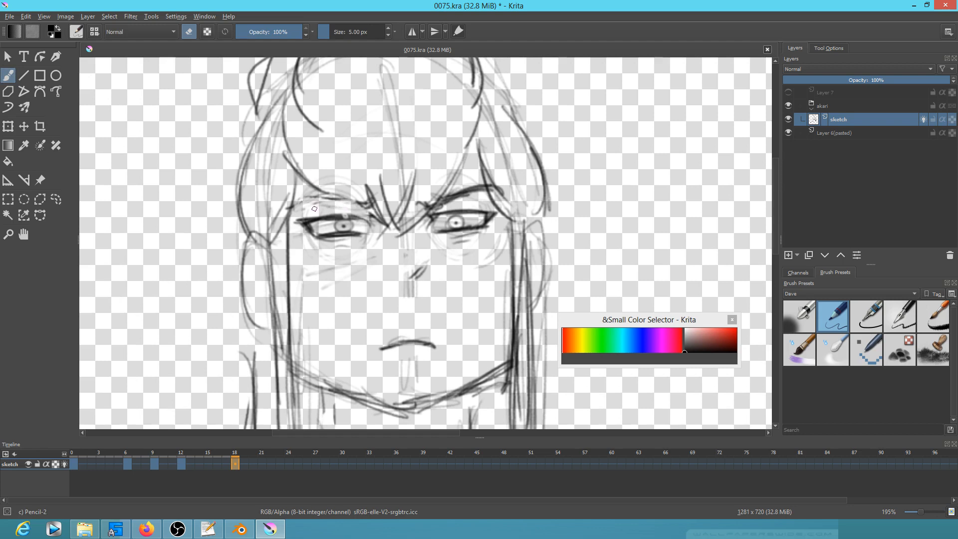
mouse_move(459, 201)
mouse_down()
mouse_move(446, 194)
mouse_move(481, 188)
mouse_move(429, 203)
mouse_move(494, 205)
mouse_up()
Redraw both brows as flatter lines close above the eyes and reinforce the eye details.
key(e)
mouse_move(365, 202)
mouse_down()
mouse_move(313, 206)
mouse_move(356, 199)
mouse_move(380, 226)
mouse_move(365, 222)
mouse_move(379, 220)
mouse_up()
drag(455, 215, 430, 215)
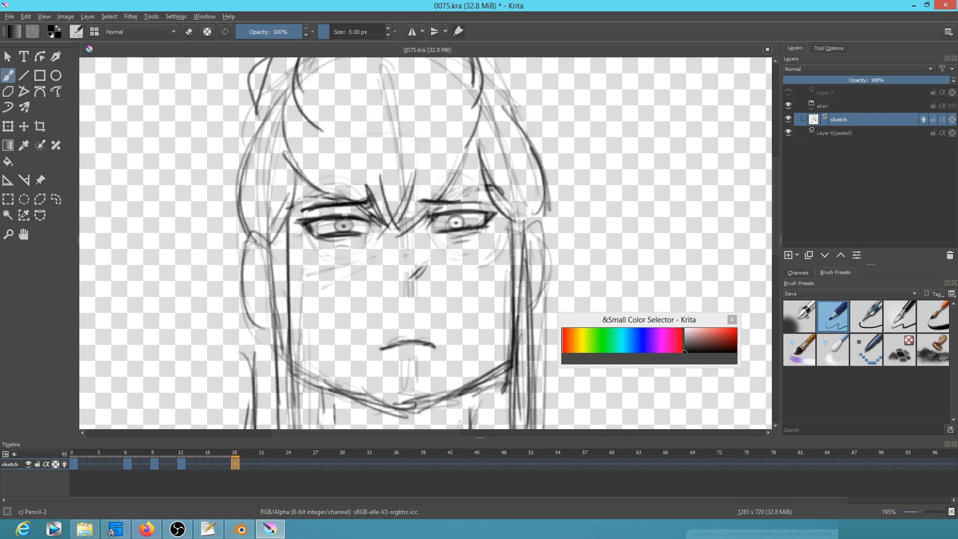
mouse_move(355, 219)
mouse_down()
mouse_move(376, 222)
mouse_move(378, 212)
mouse_move(366, 232)
mouse_up()
drag(526, 249, 552, 215)
drag(356, 213, 370, 215)
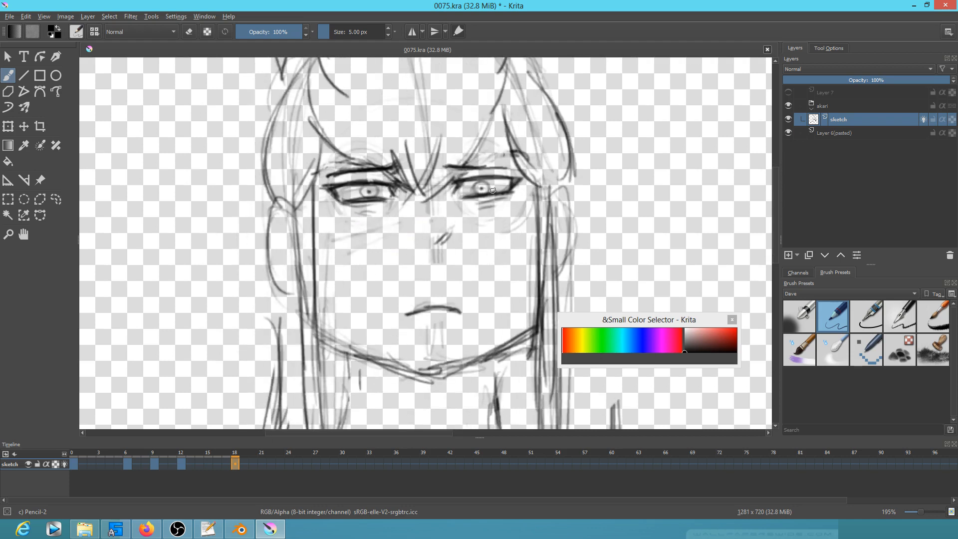
Redraw the outer contours of both ears and add their inner curves.
mouse_move(290, 216)
mouse_down()
mouse_move(269, 259)
mouse_move(288, 292)
mouse_up()
mouse_move(260, 232)
mouse_down()
mouse_move(301, 284)
mouse_move(288, 251)
mouse_up()
mouse_move(574, 181)
mouse_down()
mouse_move(558, 202)
mouse_move(570, 255)
mouse_up()
drag(575, 208, 564, 257)
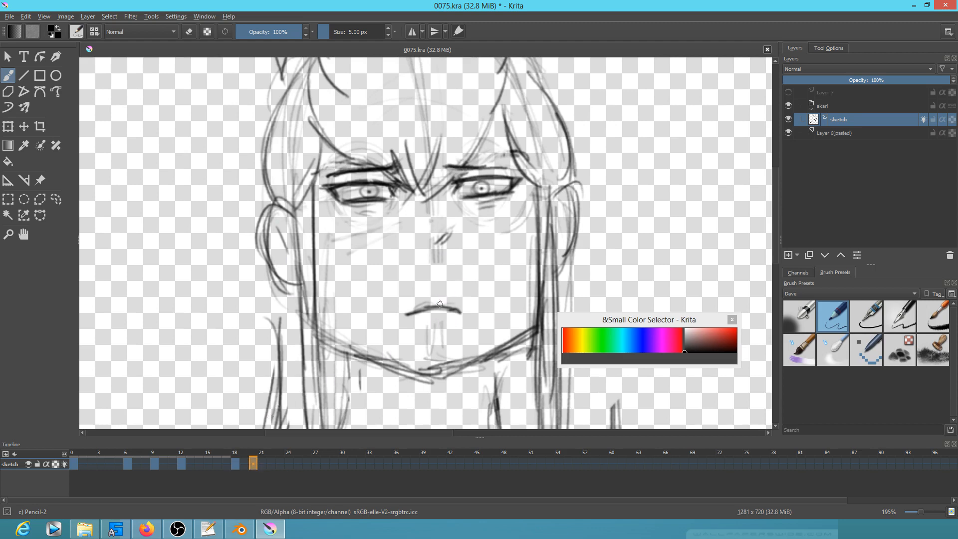
Redraw the mouth as a wider downturned line on the copied keyframe at frame 20.
key(e)
mouse_move(455, 314)
mouse_down()
mouse_move(414, 310)
mouse_move(455, 303)
mouse_move(412, 309)
mouse_move(464, 314)
mouse_move(397, 313)
mouse_up()
key(e)
Play and scrub through frames 18 to 22 to compare the two mouth shapes.
drag(237, 458, 273, 468)
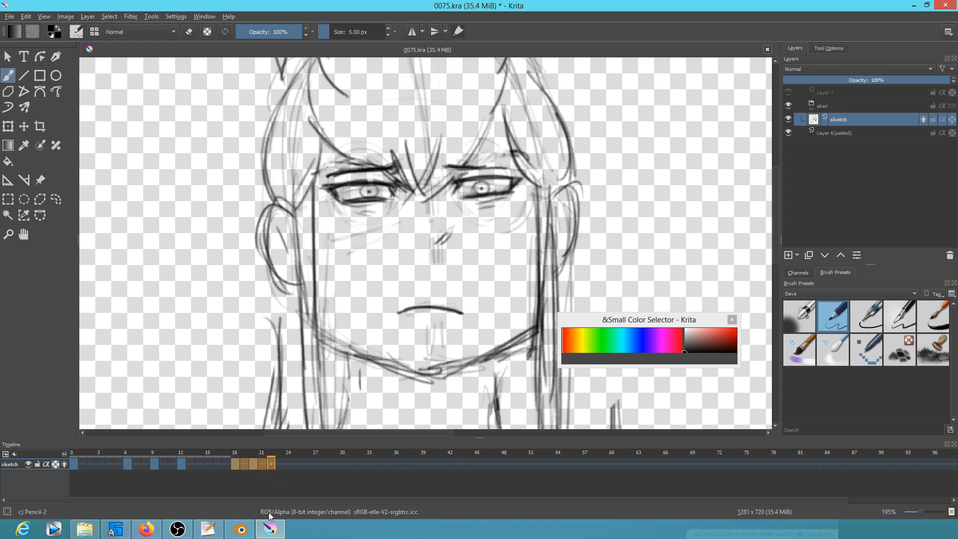
key(space)
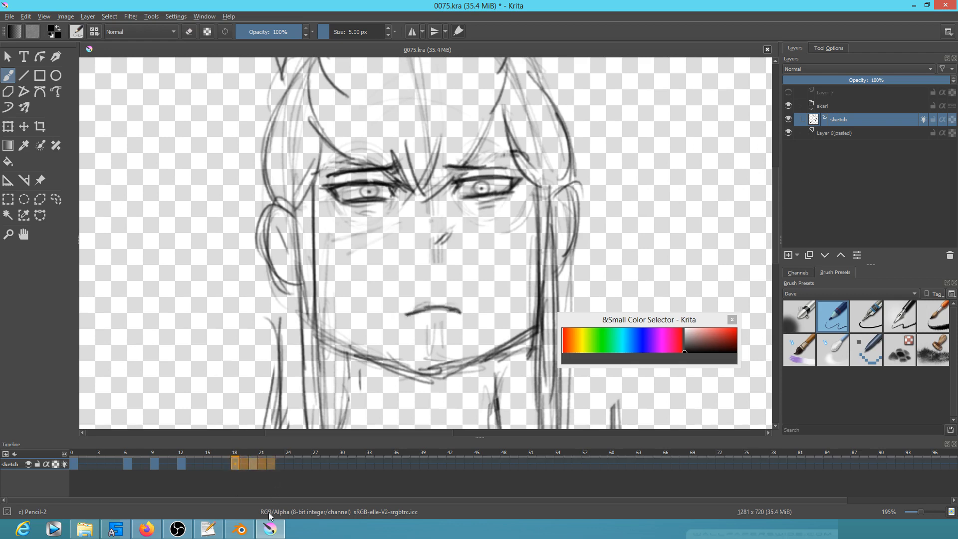
click(237, 465)
shift+click(264, 464)
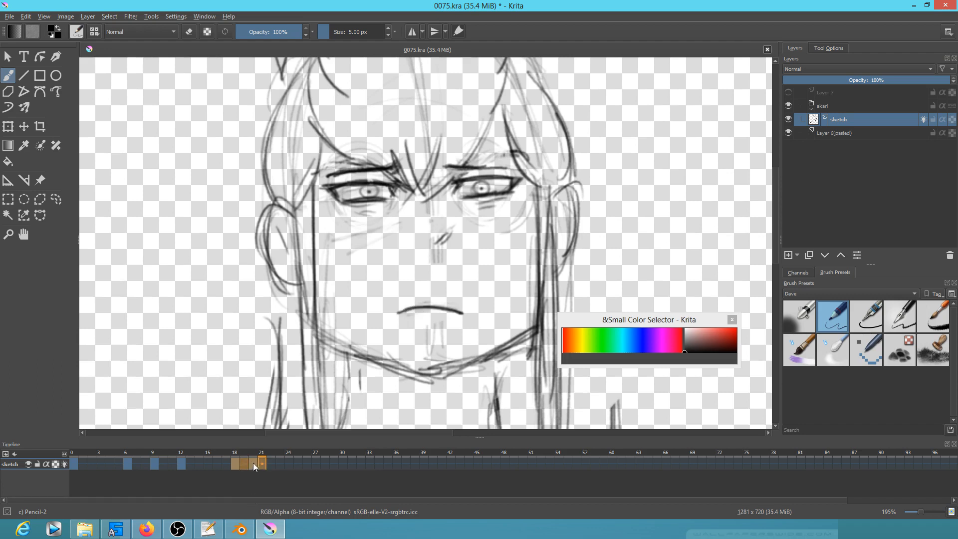
Erase the wide mouth line on frame 20 down to a faint trace.
key(e)
mouse_move(467, 316)
mouse_down()
mouse_move(405, 308)
mouse_move(457, 310)
mouse_up()
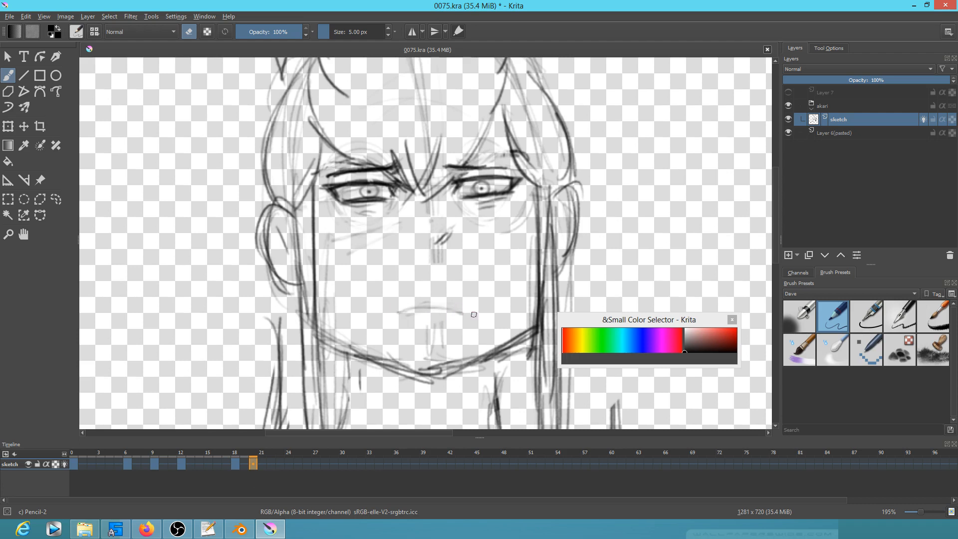
Try a wider mouth stroke on frame 18, undo it and return to frame 20.
click(236, 462)
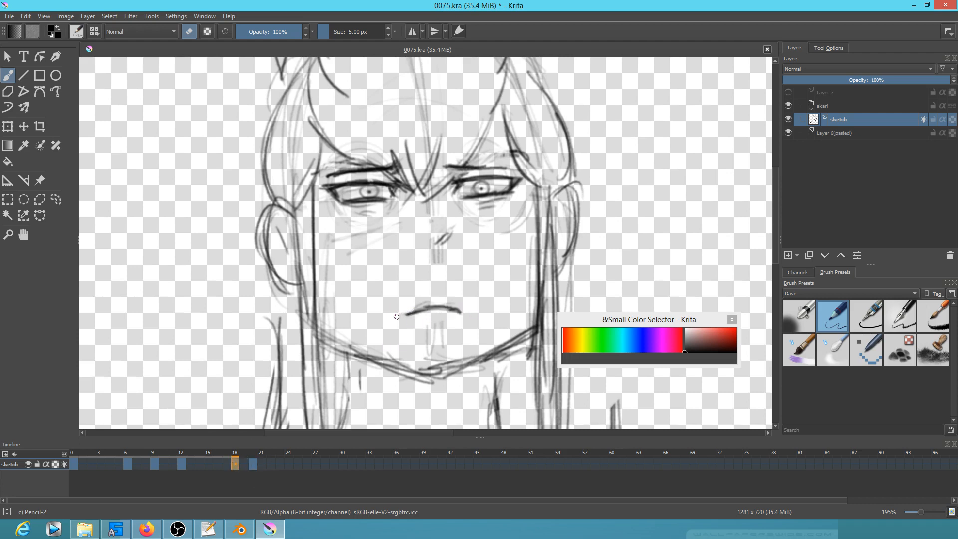
key(e)
drag(395, 315, 476, 311)
key(ctrl+z)
click(252, 463)
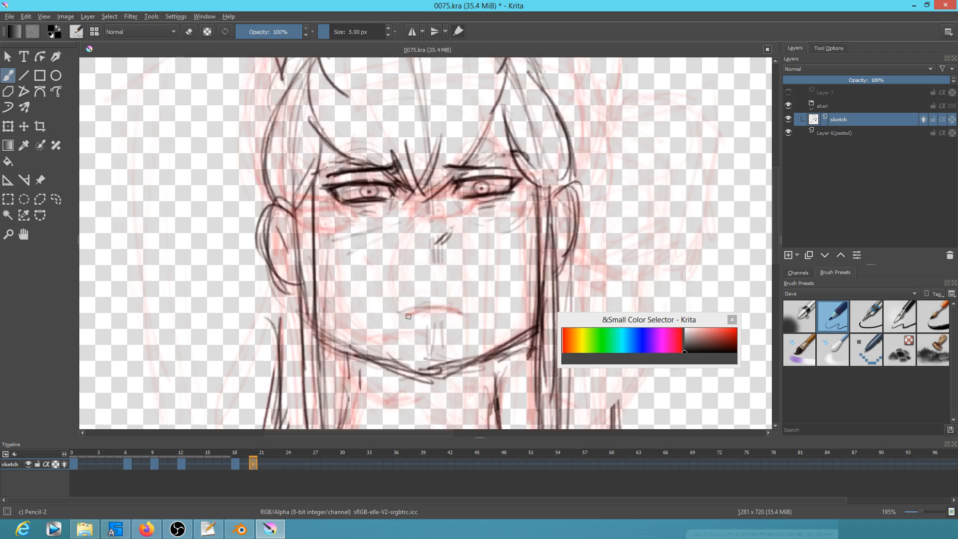
Touch up the corner of the faint mouth on frame 20 and play frames 18 to 21 to check the mouth change.
mouse_move(409, 313)
mouse_down()
mouse_move(464, 315)
mouse_move(405, 316)
mouse_up()
shift+click(235, 466)
key(space)
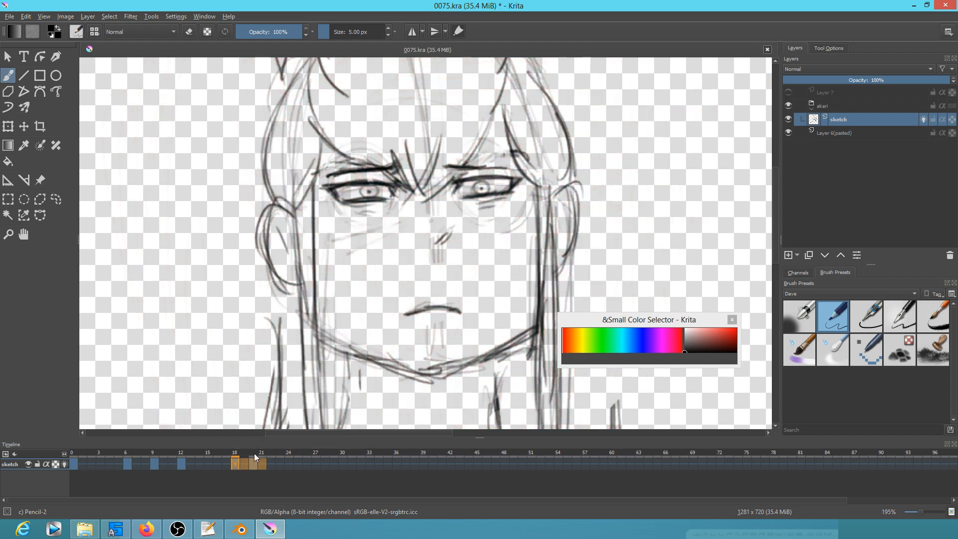
Play and scrub the full head turn from frame 0 to frame 20 to examine its timing.
scroll(387, 354, down, 1)
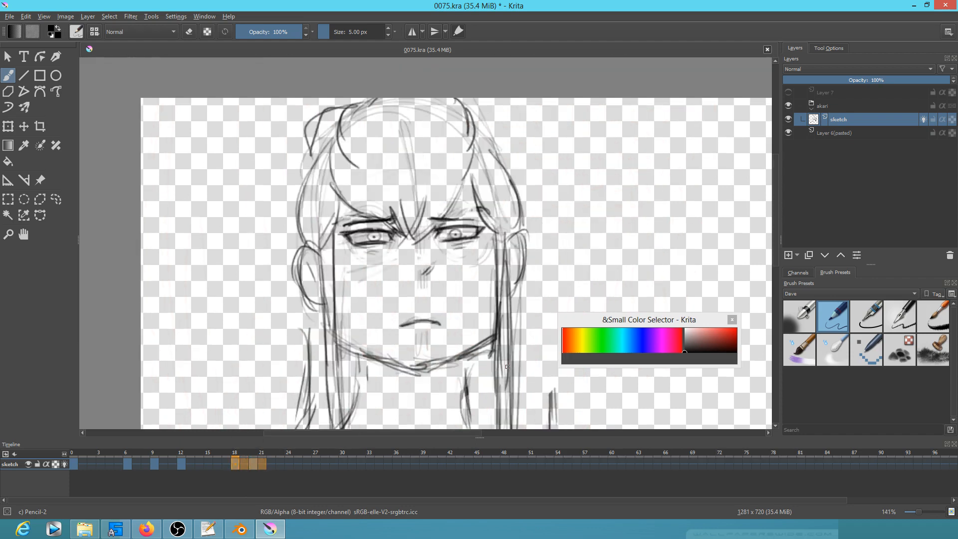
scroll(511, 351, down, 1)
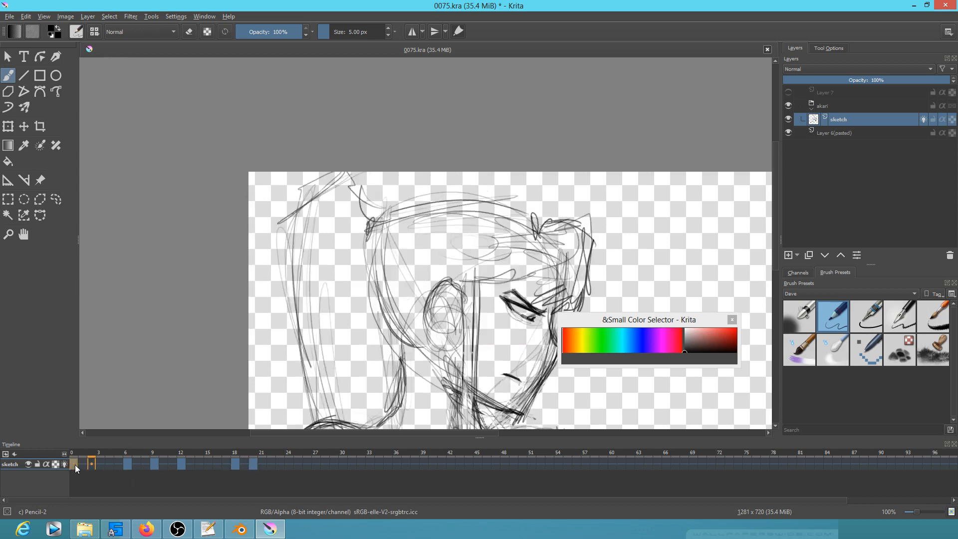
scroll(420, 378, down, 1)
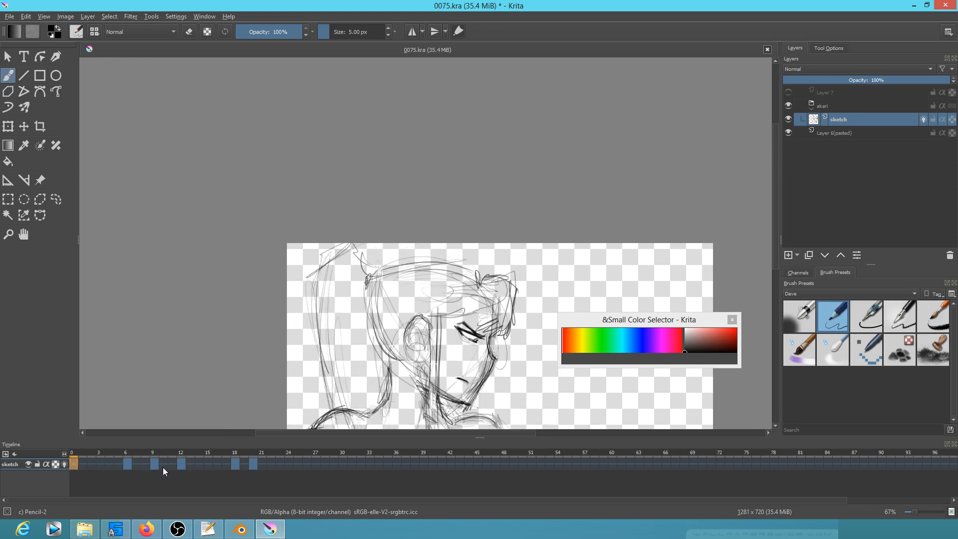
click(199, 452)
mouse_move(224, 458)
mouse_down()
mouse_move(235, 461)
mouse_move(221, 462)
mouse_up()
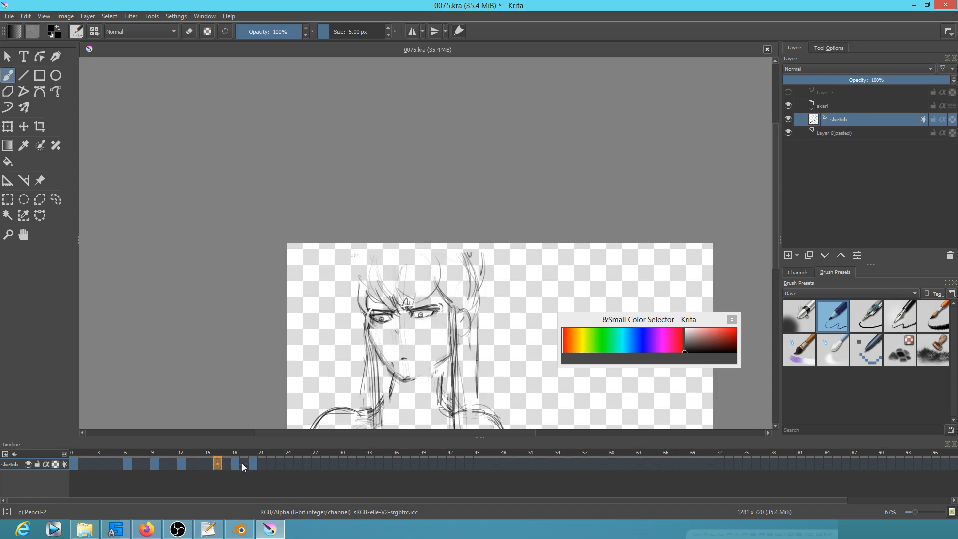
click(236, 462)
click(217, 464)
click(73, 455)
key(space)
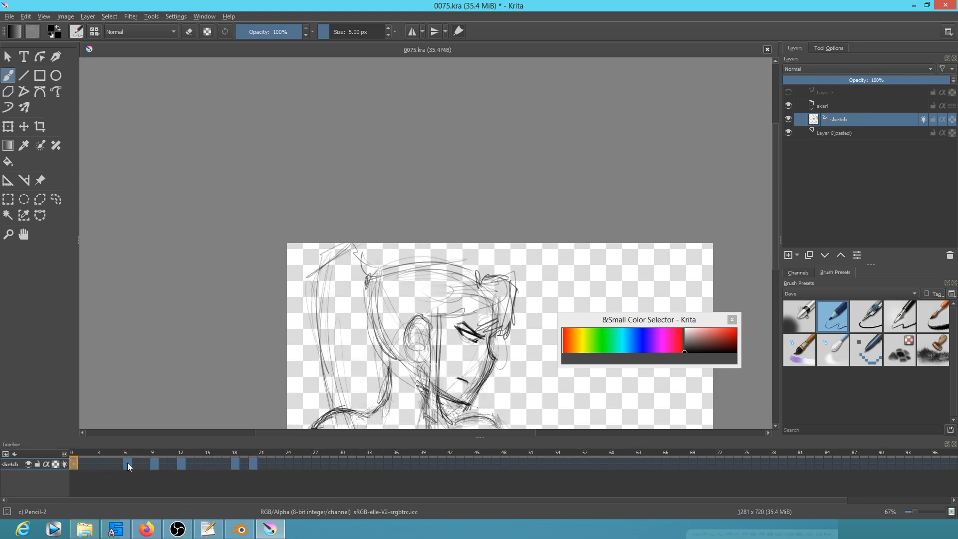
Shift all keyframes from frame 6 onward so they start at frame 18, and play the animation from frame 0.
mouse_move(128, 462)
mouse_down()
mouse_move(232, 496)
mouse_move(222, 466)
mouse_move(235, 462)
mouse_up()
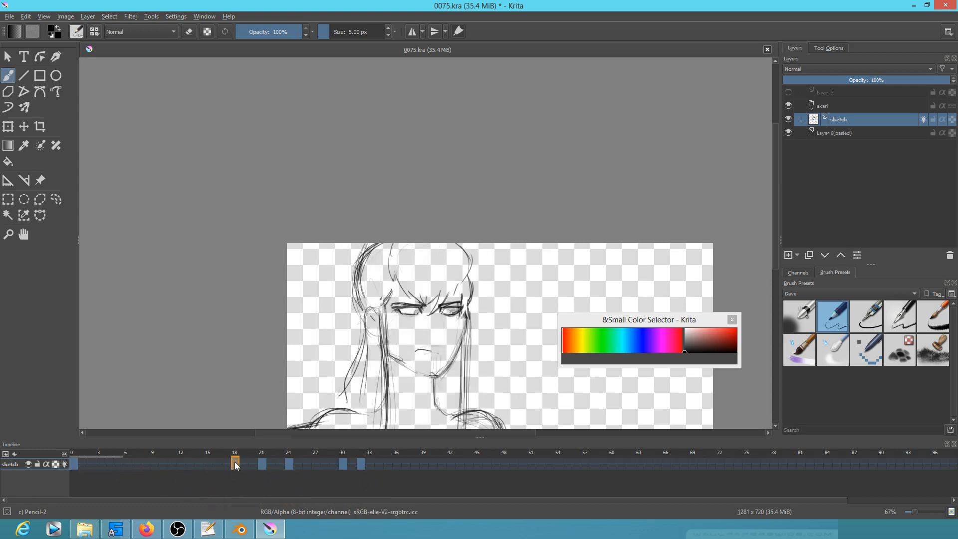
click(77, 463)
key(space)
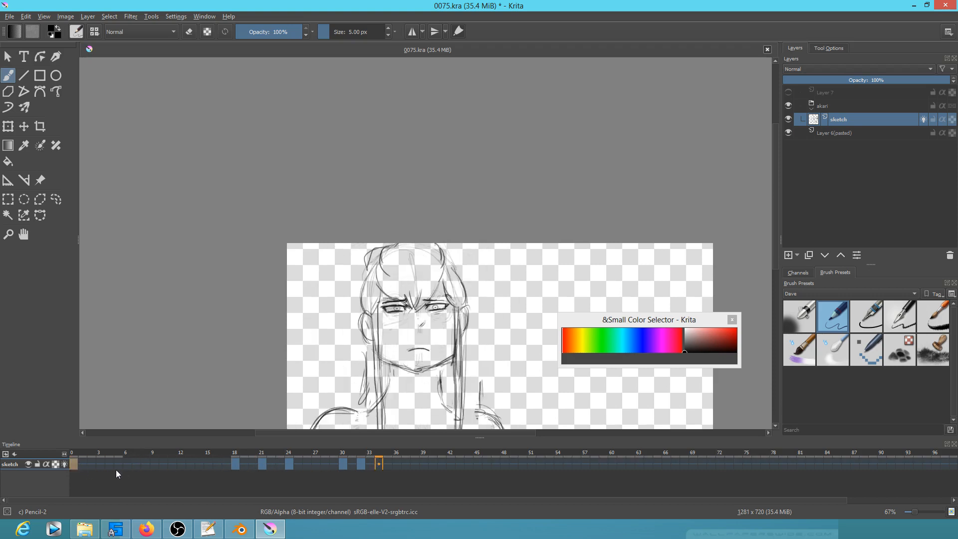
Move the last two keyframes, at 30 and 32, to frames 72 and 74, and play from frame 0.
drag(342, 466, 720, 463)
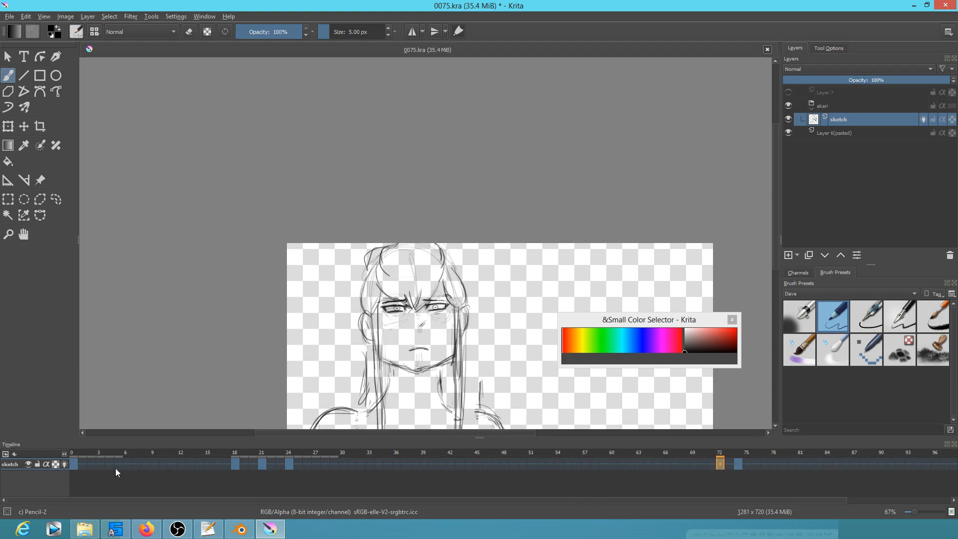
click(74, 463)
key(space)
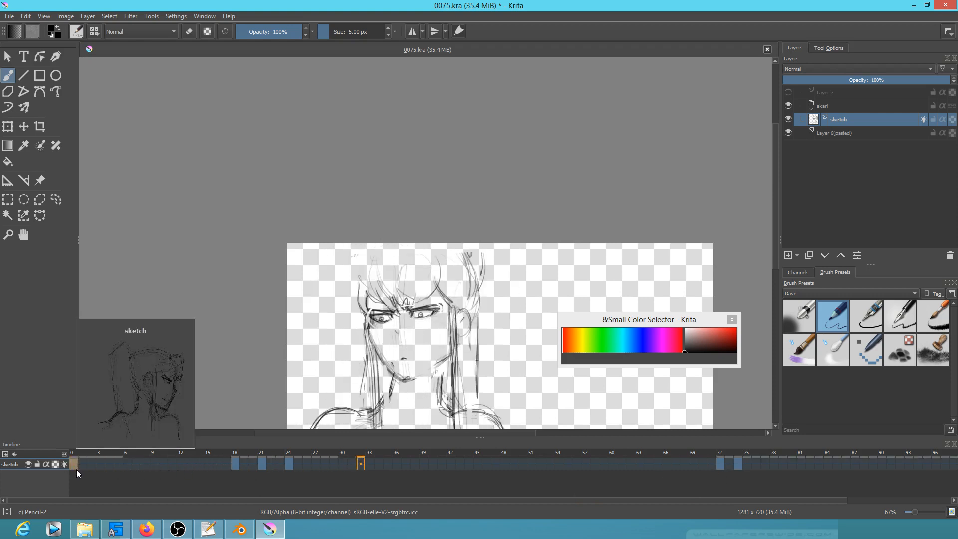
key(space)
Move the keyframe at frame 24 to frame 38 and play the animation from frame 0.
mouse_move(219, 459)
mouse_down()
mouse_move(272, 459)
mouse_move(261, 458)
mouse_move(343, 486)
mouse_move(413, 482)
mouse_move(415, 464)
mouse_up()
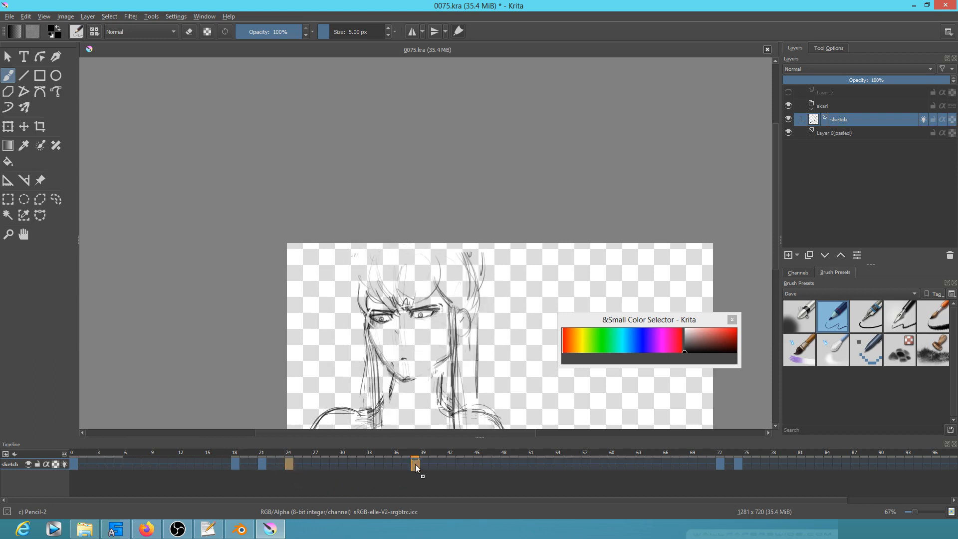
click(73, 463)
key(space)
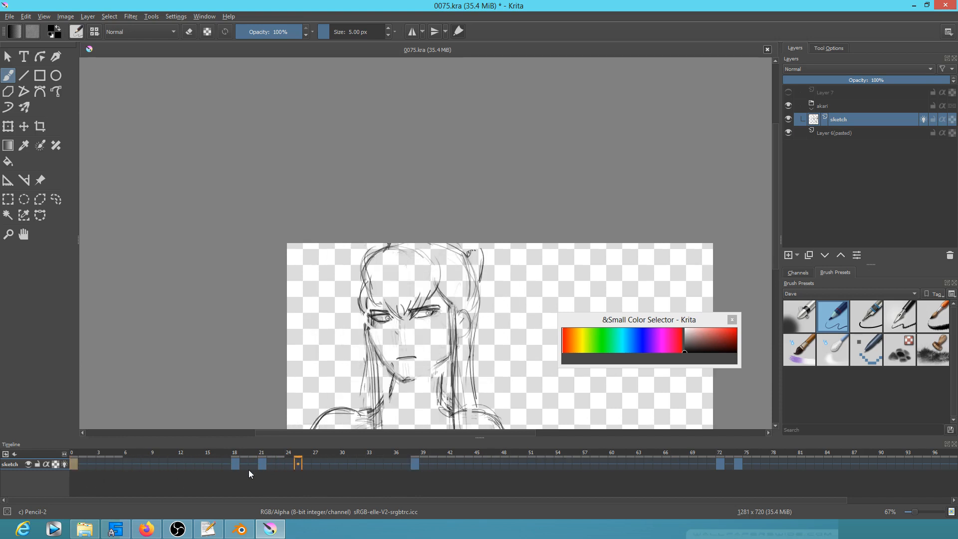
Move the keyframe at frame 38 to frame 48, check the frames around 21, and play from frame 0.
drag(415, 462, 505, 460)
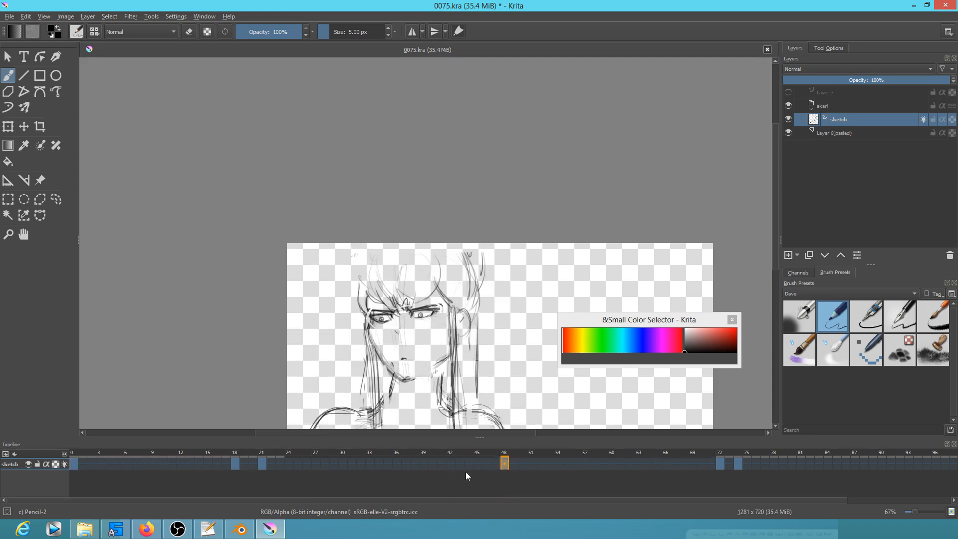
click(236, 463)
click(269, 462)
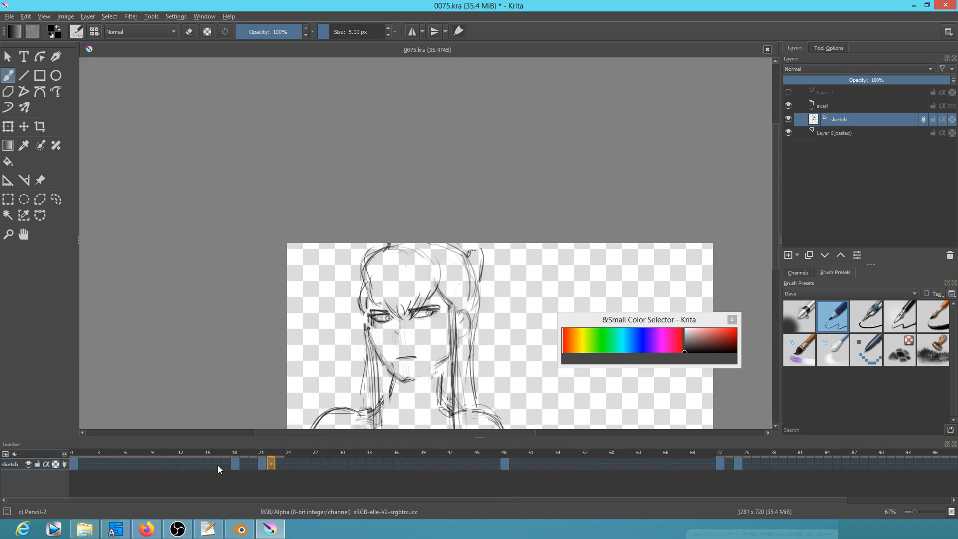
click(73, 463)
key(space)
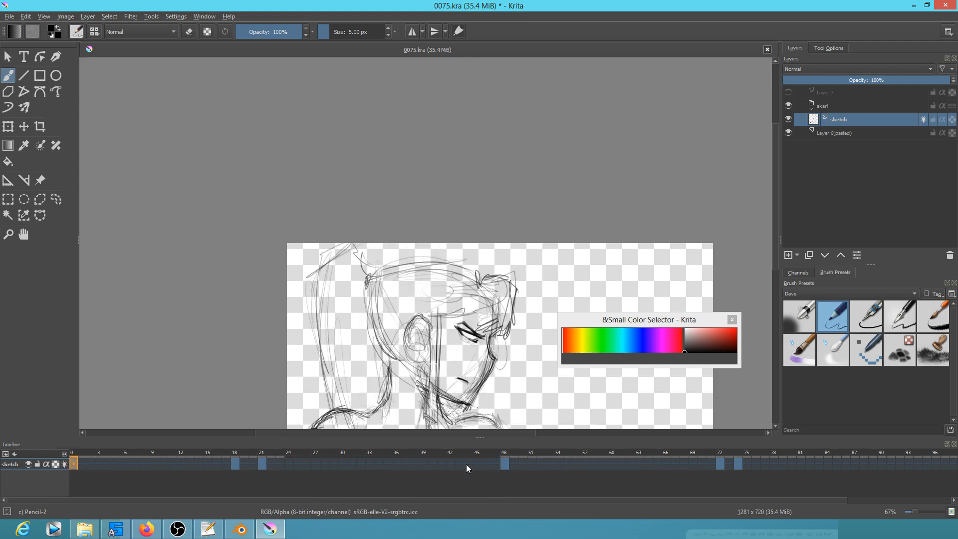
Compare the face drawings on frames 21 and 48, and delete the keyframe at frame 48.
click(264, 463)
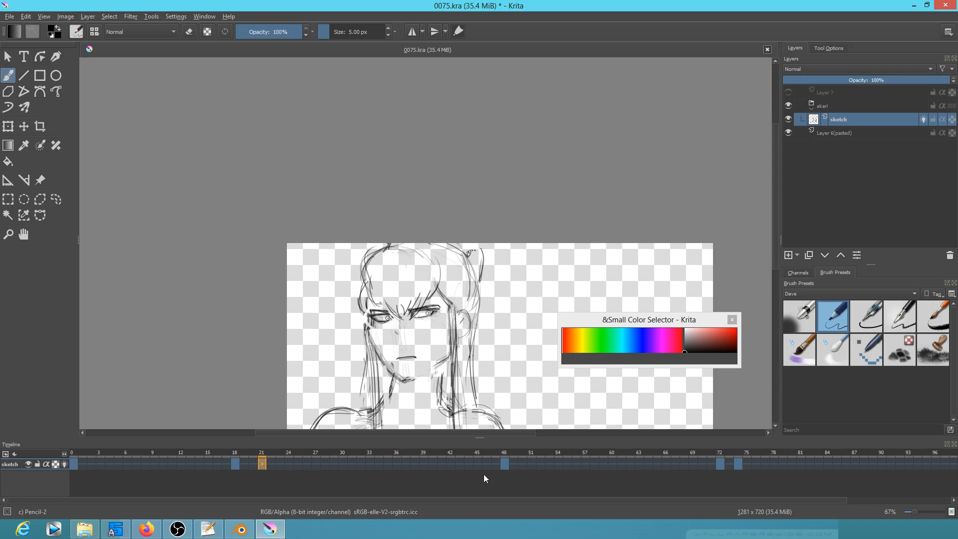
click(503, 464)
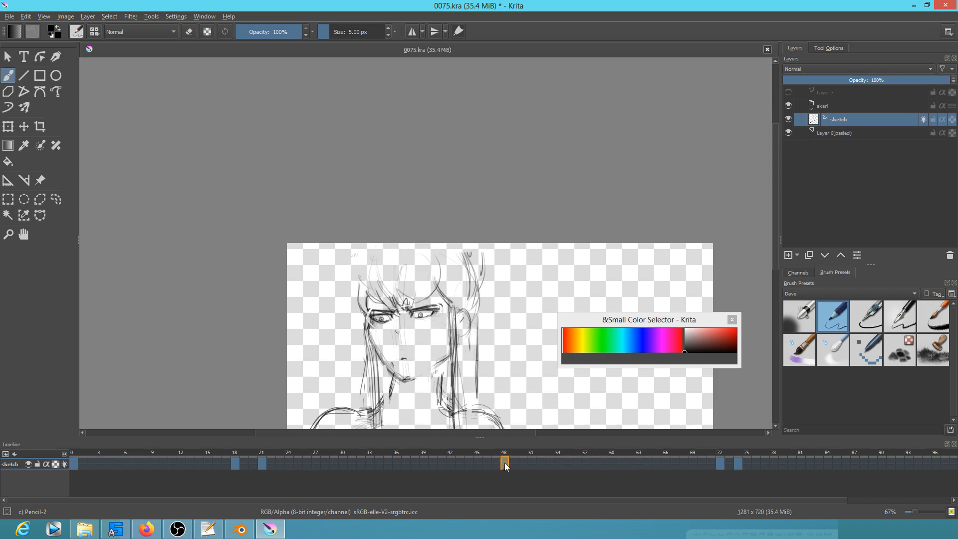
mouse_move(505, 465)
click(264, 464)
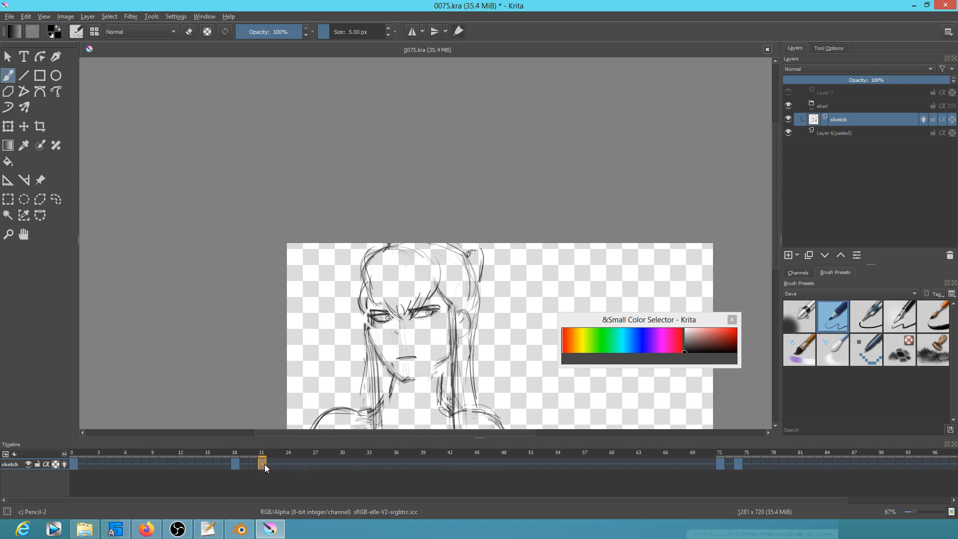
Copy the frame 21 keyframe to frame 40 and frame the face closely for editing the eyes.
drag(264, 462, 433, 461)
scroll(459, 347, up, 3)
drag(458, 347, 515, 372)
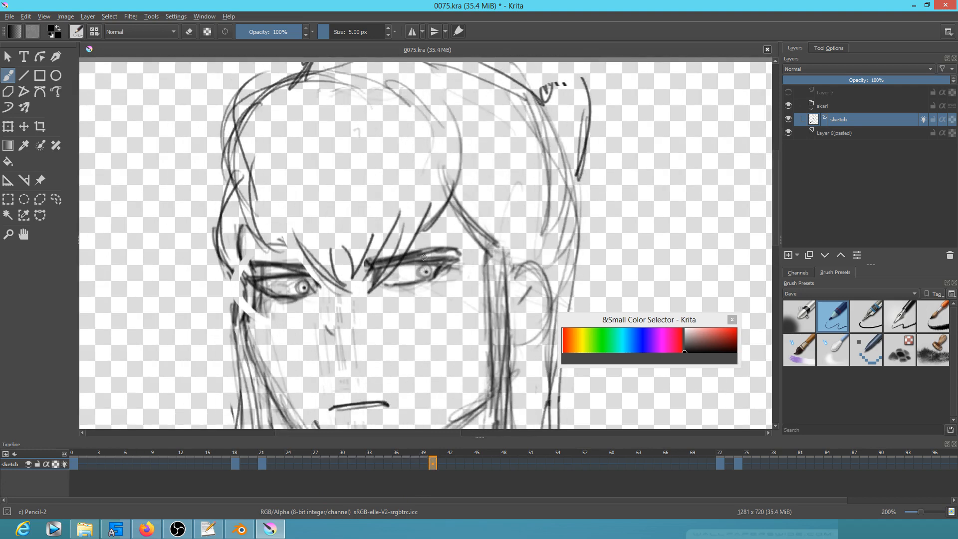
Erase both irises on frame 40 and redraw them shifted toward the left side of the canvas.
key(e)
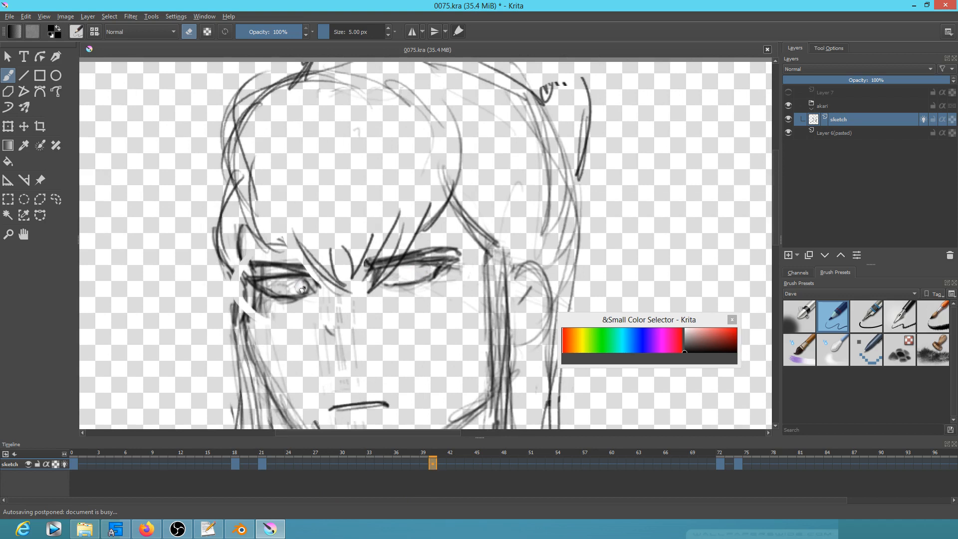
key(e)
drag(285, 291, 281, 295)
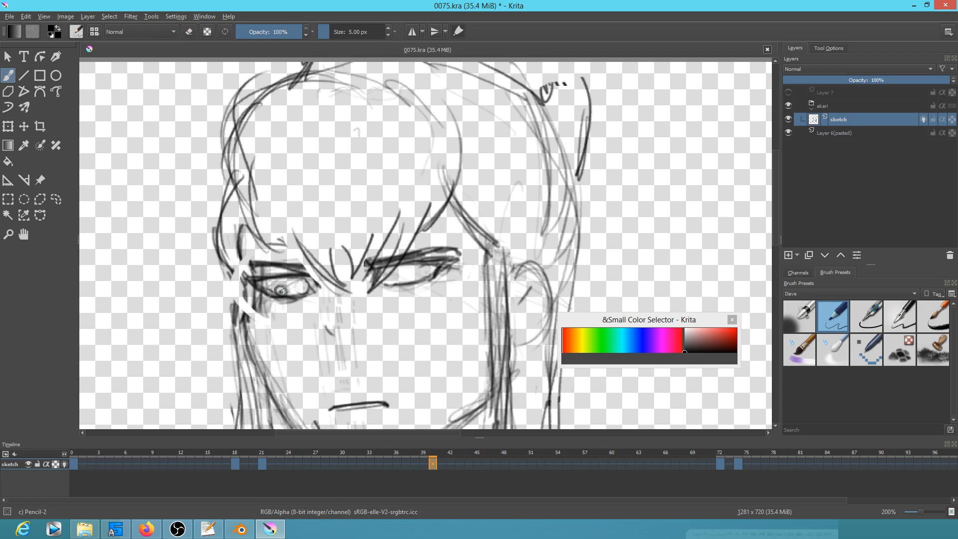
drag(399, 275, 398, 277)
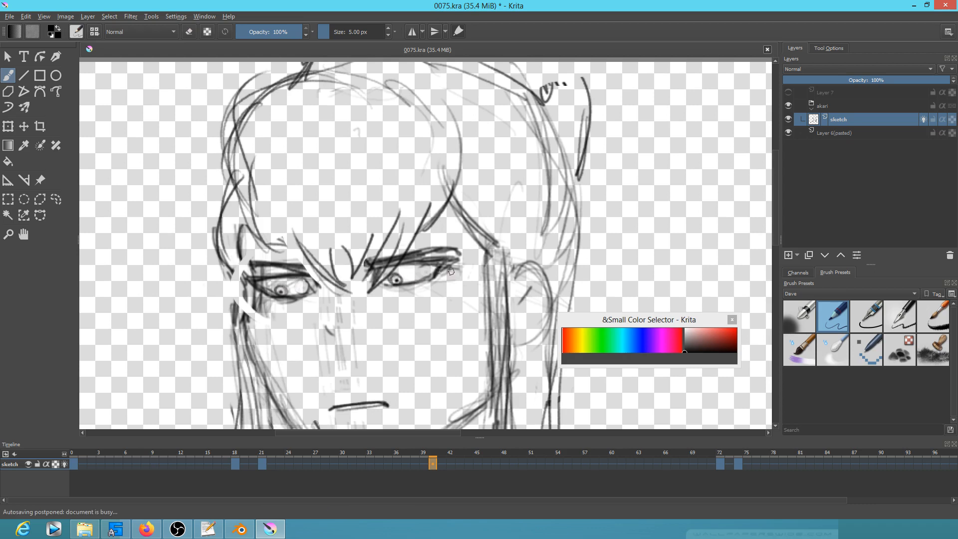
Play the animation from frame 0 to check the eye movement at frame 40.
scroll(450, 319, down, 2)
key(space)
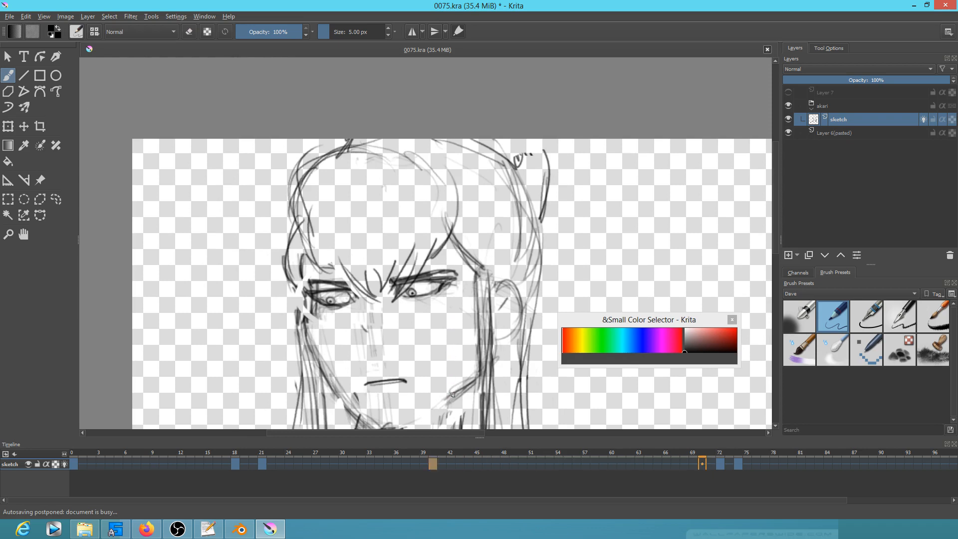
key(space)
click(75, 465)
key(space)
scroll(397, 294, down, 3)
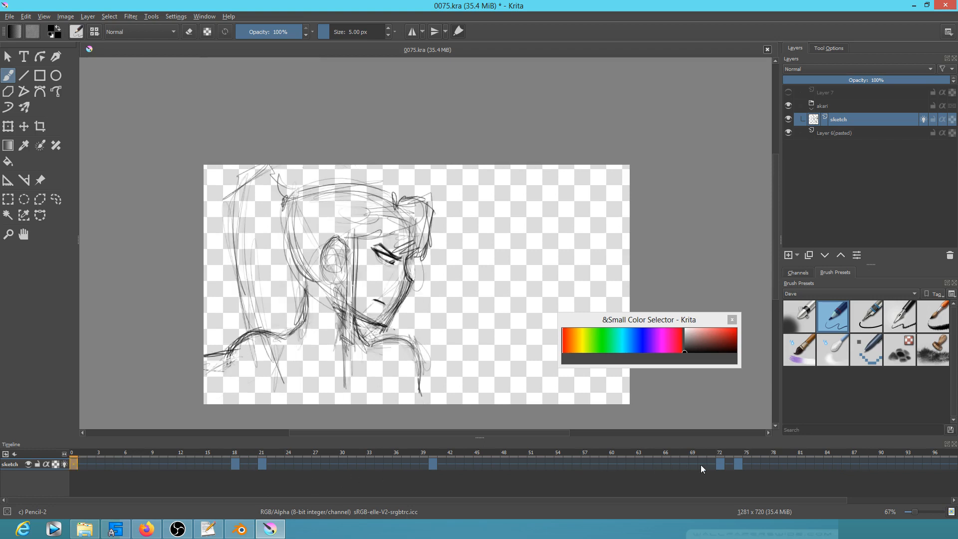
Delete the keyframes at frames 72 and 74, and play the animation from frame 0 again.
drag(701, 465, 791, 469)
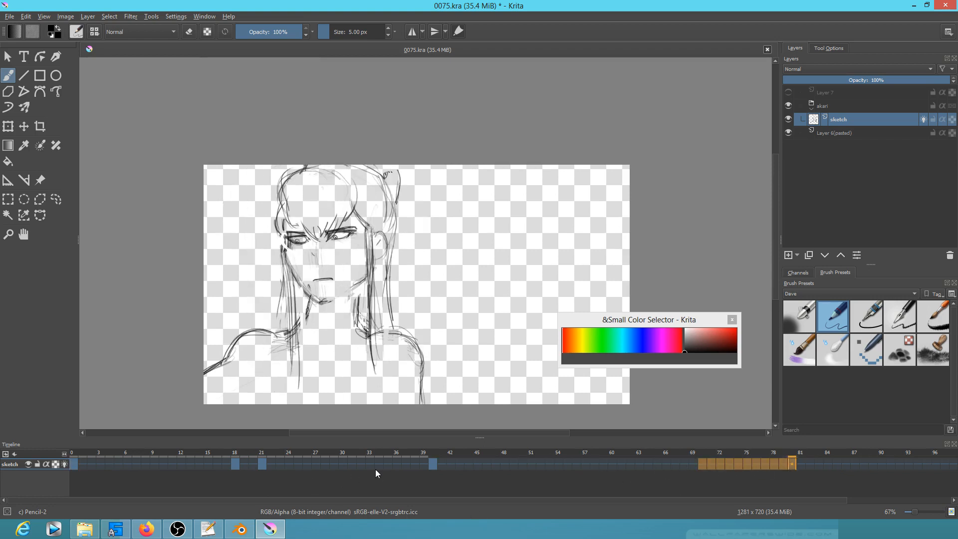
click(434, 464)
click(72, 462)
key(space)
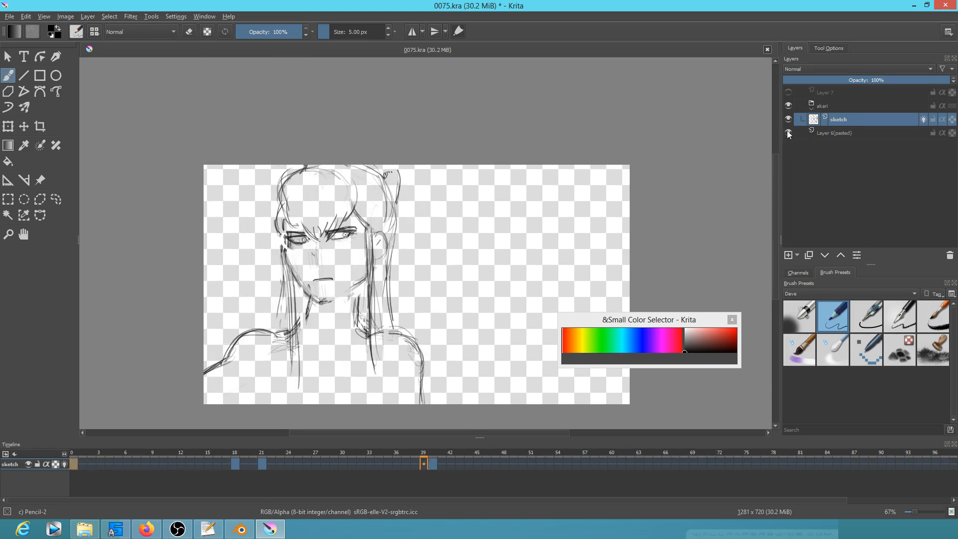
Show the sketch layer together with the pasted background characters layer, and play the head turn over it.
click(818, 134)
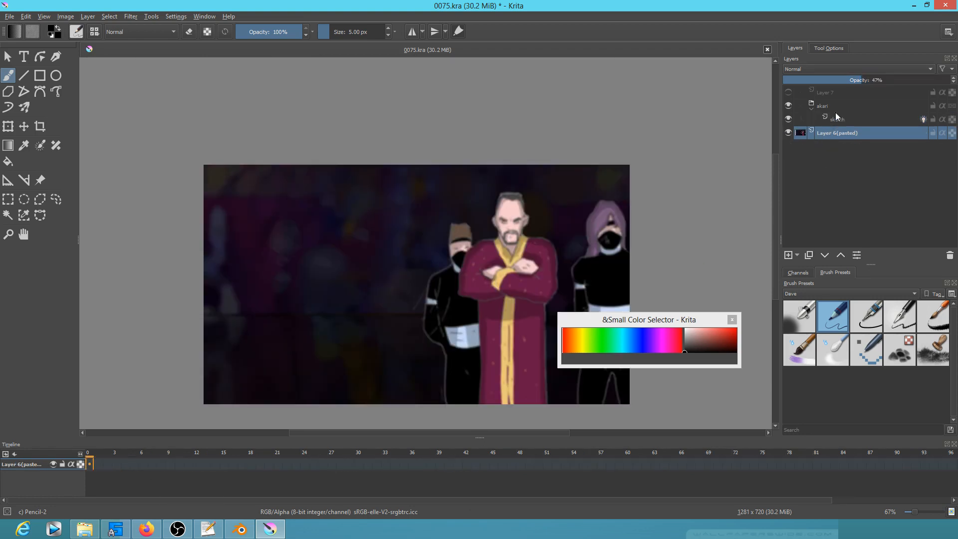
click(798, 123)
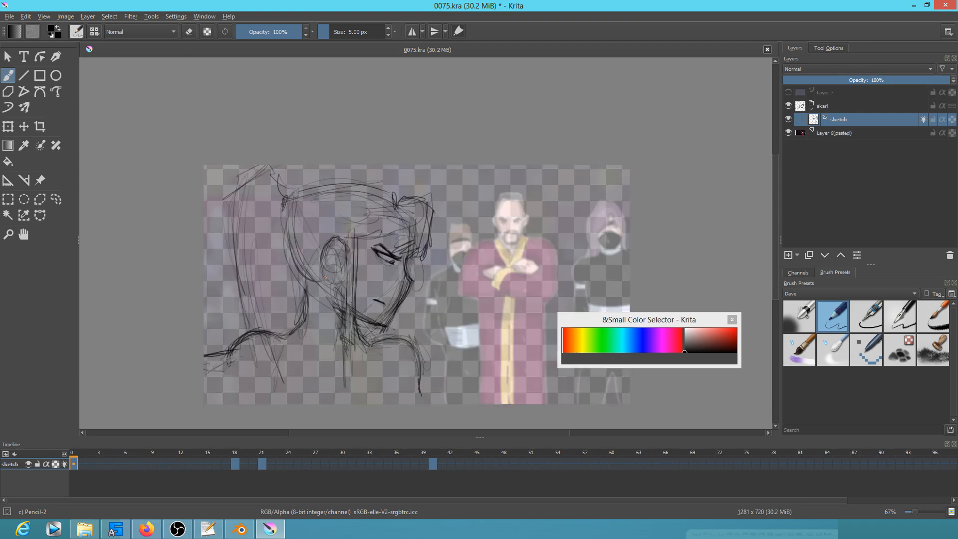
key(space)
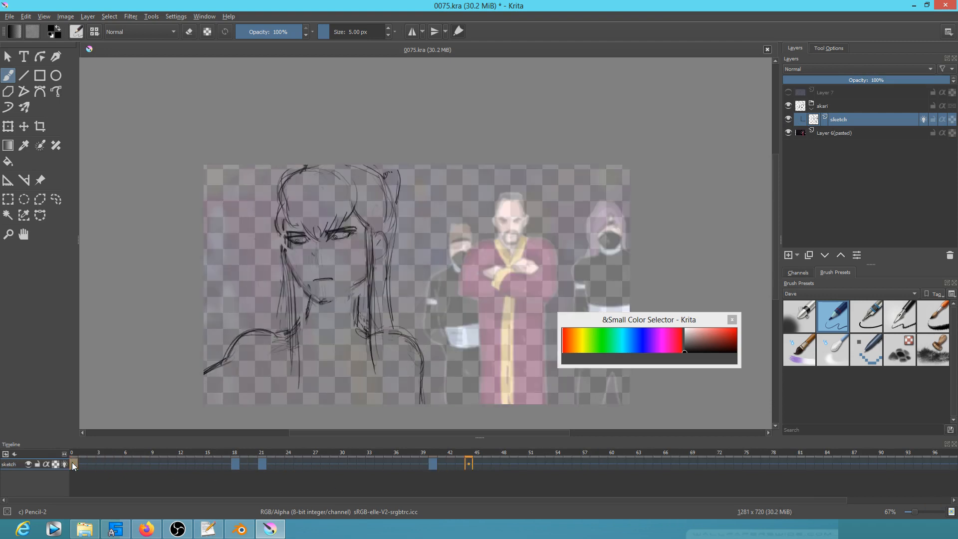
key(space)
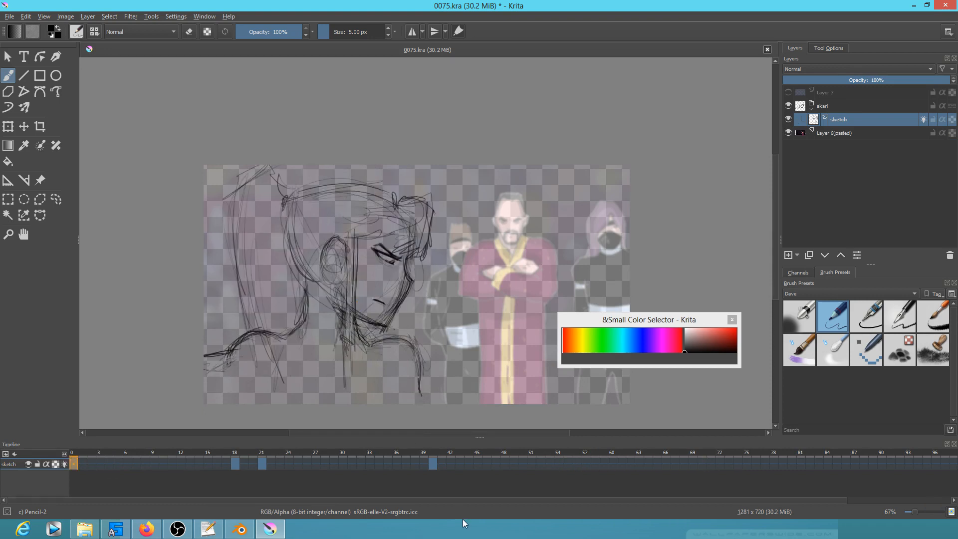
Go to frame 42 and save the document.
drag(415, 454, 456, 454)
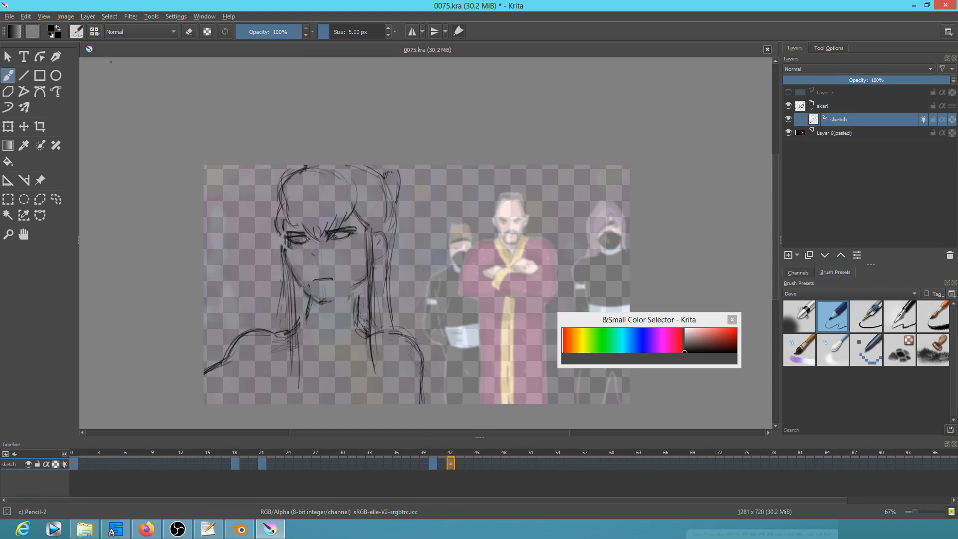
click(9, 17)
click(22, 63)
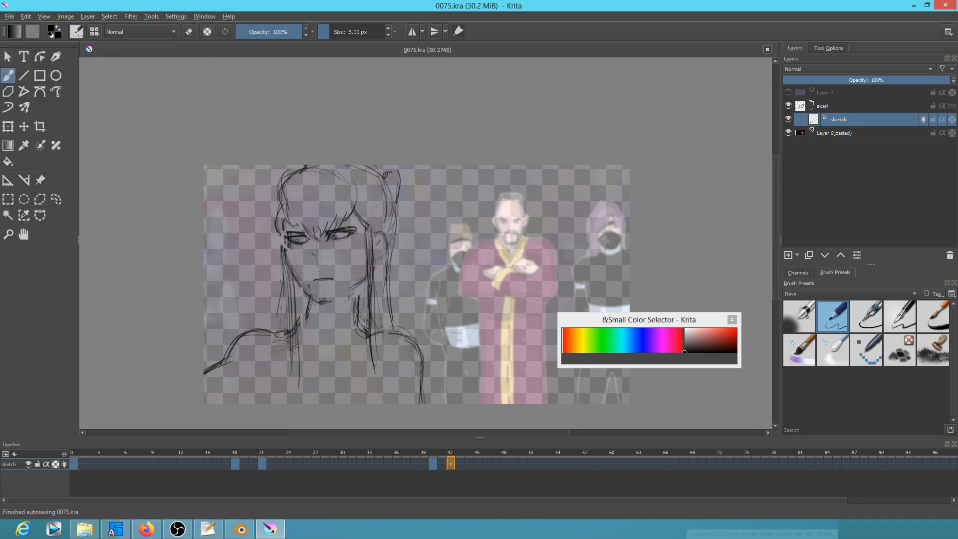